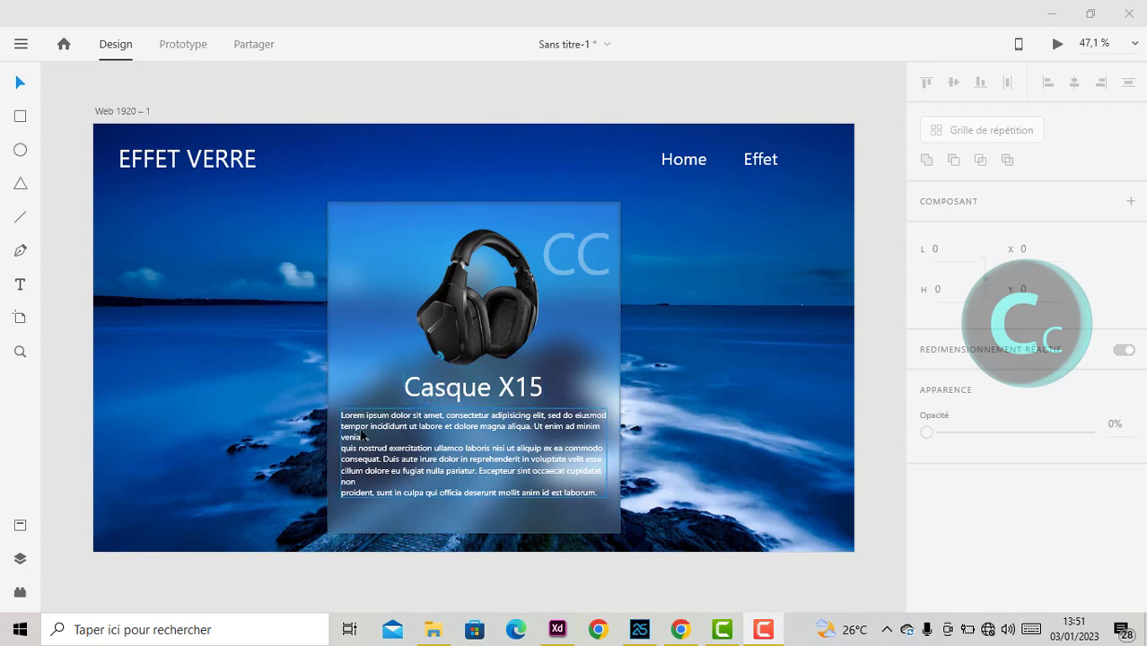
Switch to WEBDEV, set the index page's editing mode to Responsive Web Design, and save the page
left_click(640, 632)
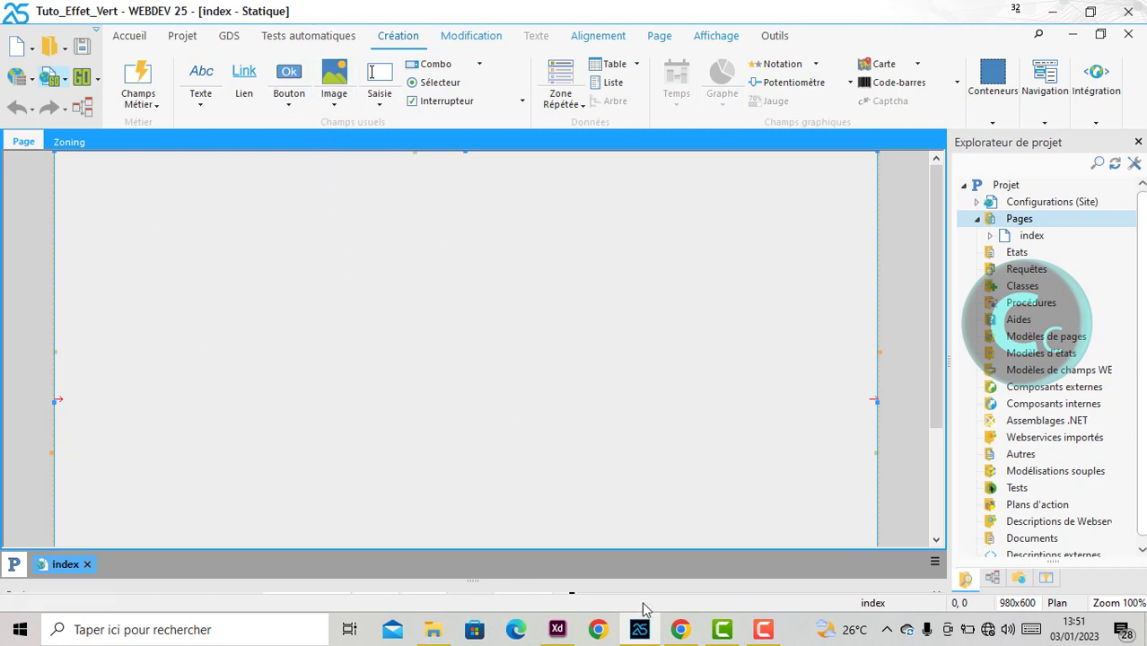
left_click(676, 633)
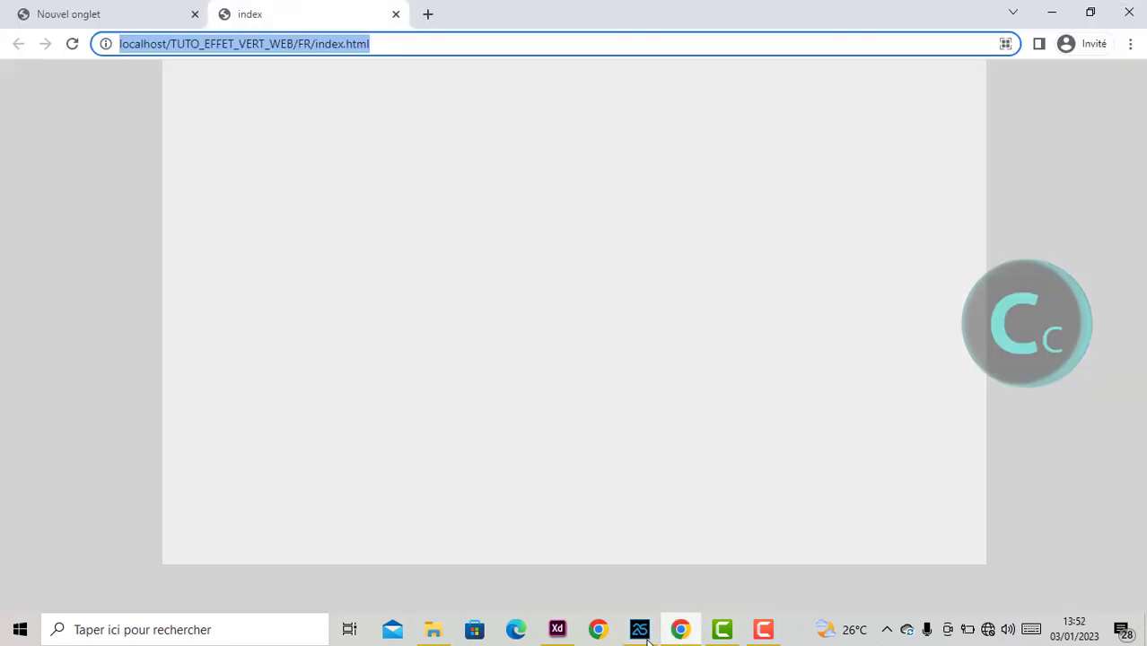
left_click(639, 630)
right_click(423, 305)
left_click(487, 325)
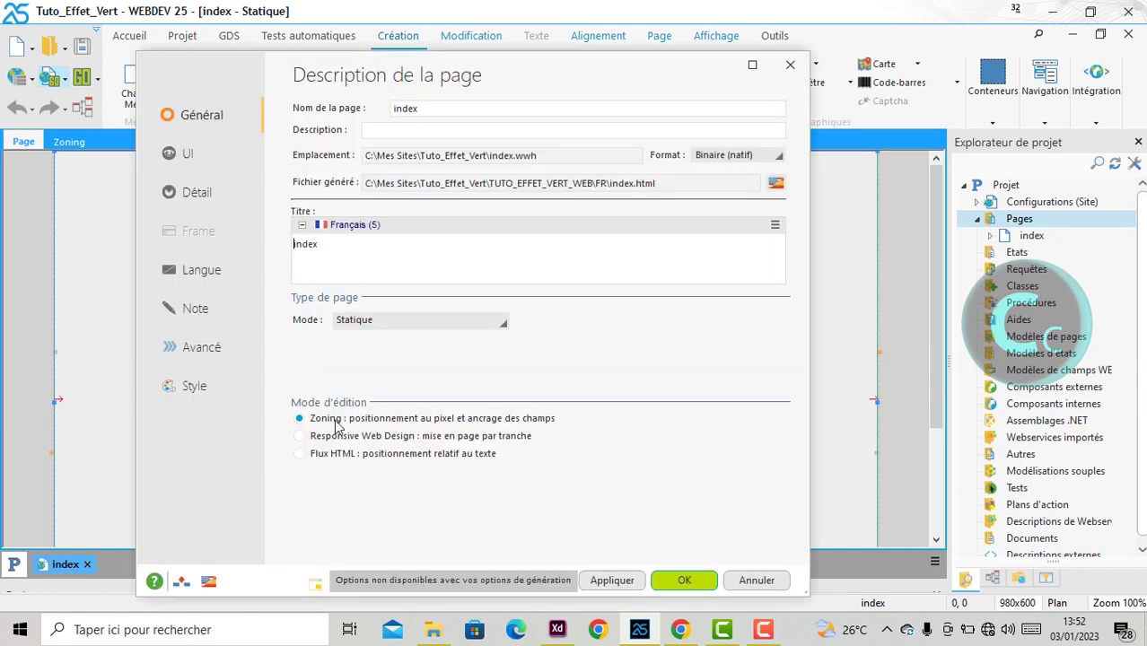
left_click(334, 437)
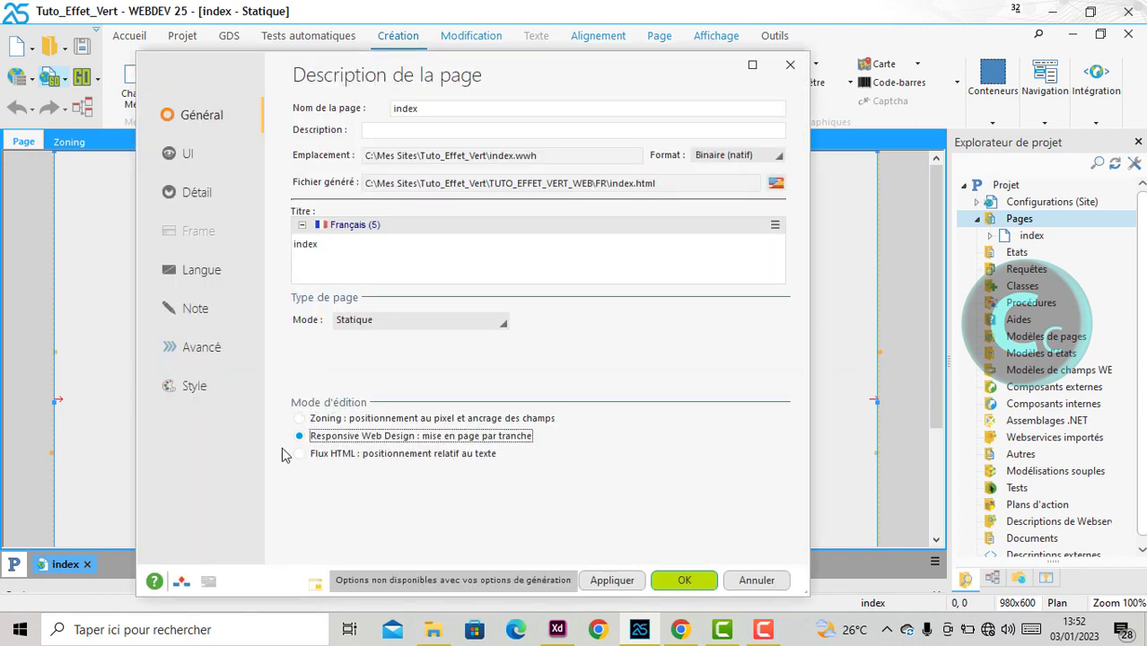
left_click(609, 579)
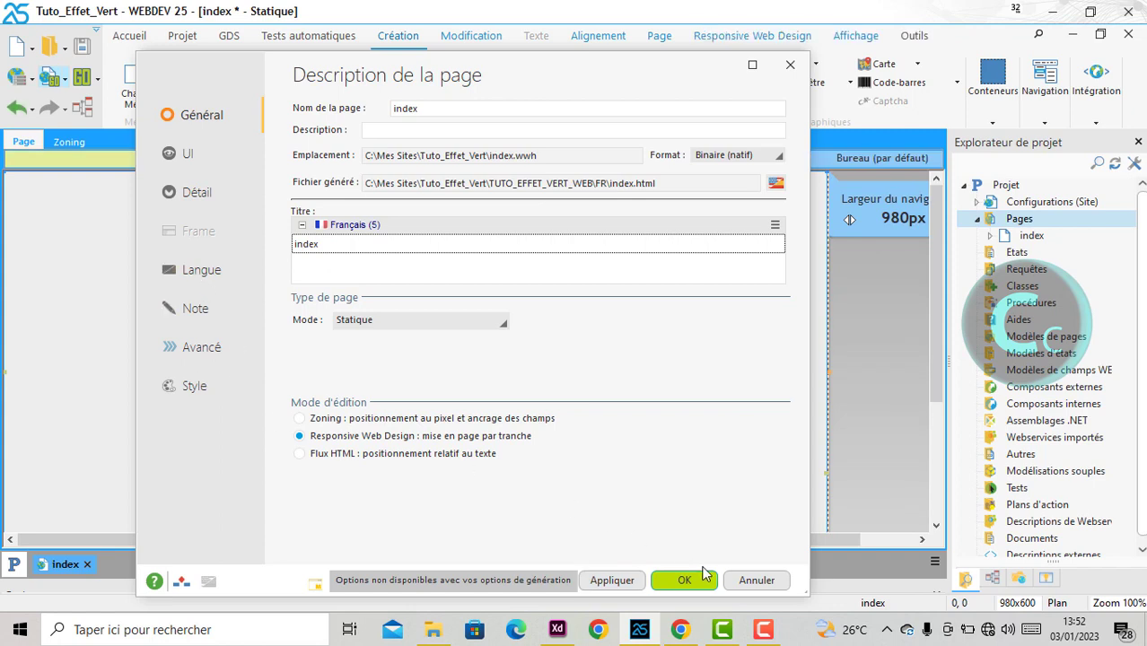
left_click(704, 578)
left_click(80, 45)
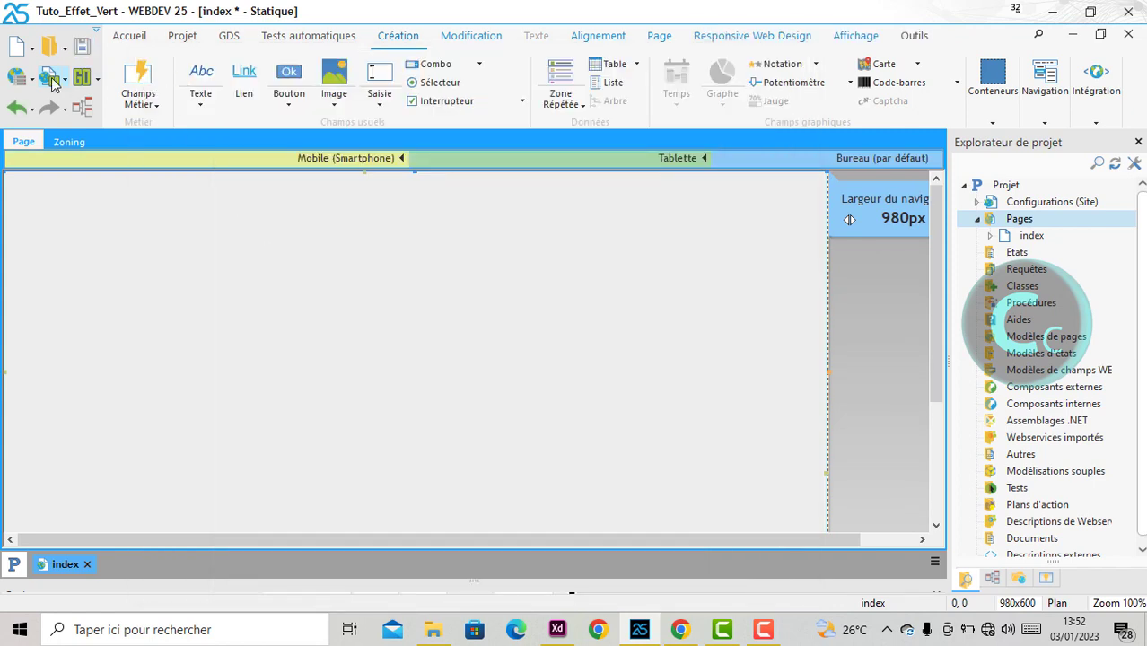
Reload the index page in Chrome to check its responsive layout, and return to WEBDEV
left_click(680, 629)
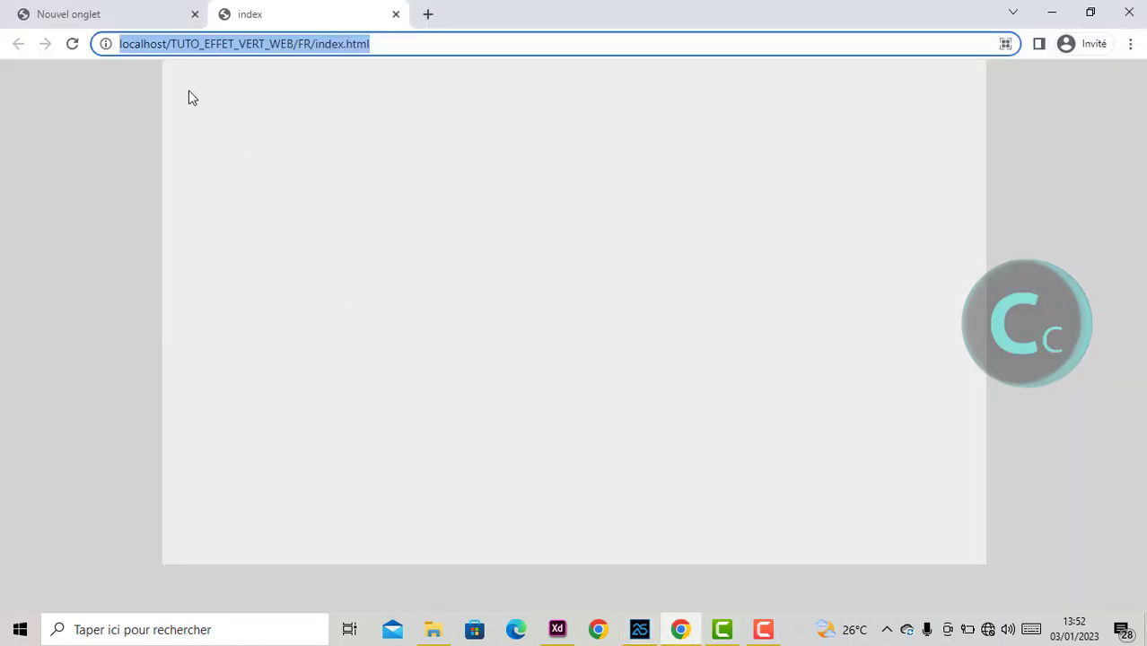
left_click(73, 46)
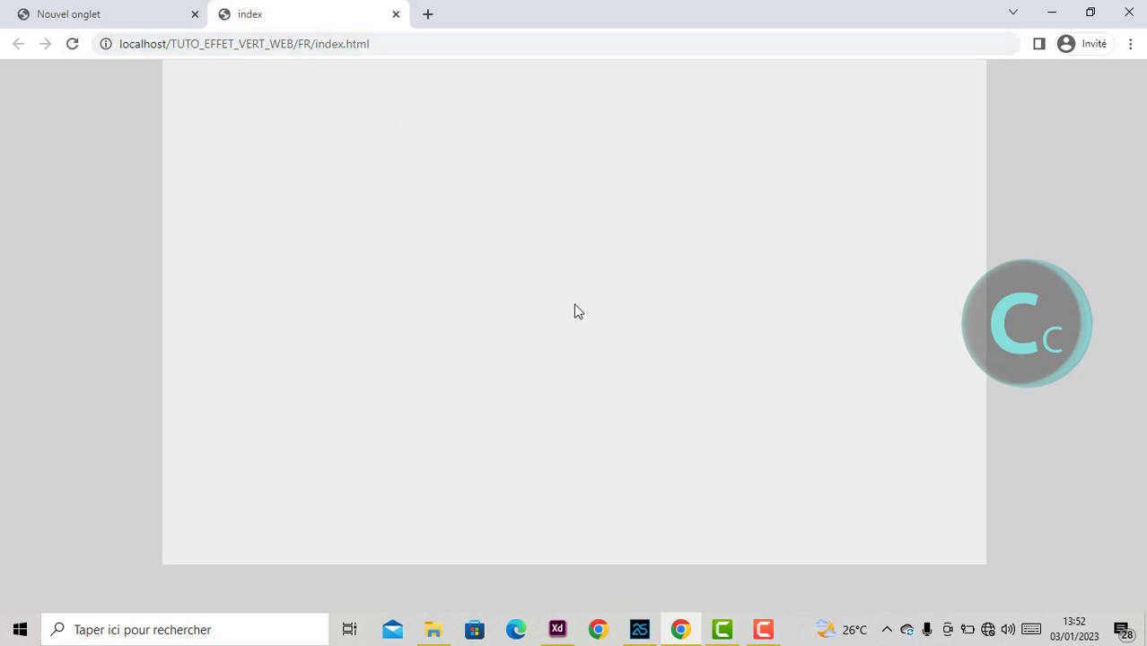
left_click(639, 629)
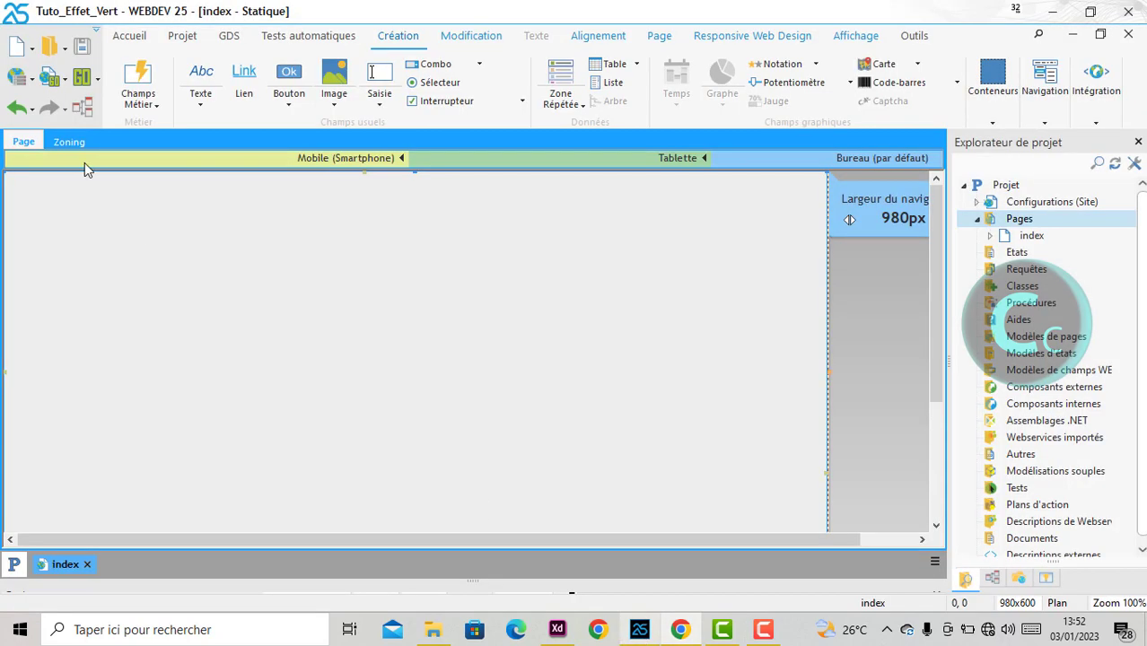
Open the index page's description and display the style settings for the element "Fond du navigateur"
right_click(110, 246)
left_click(175, 260)
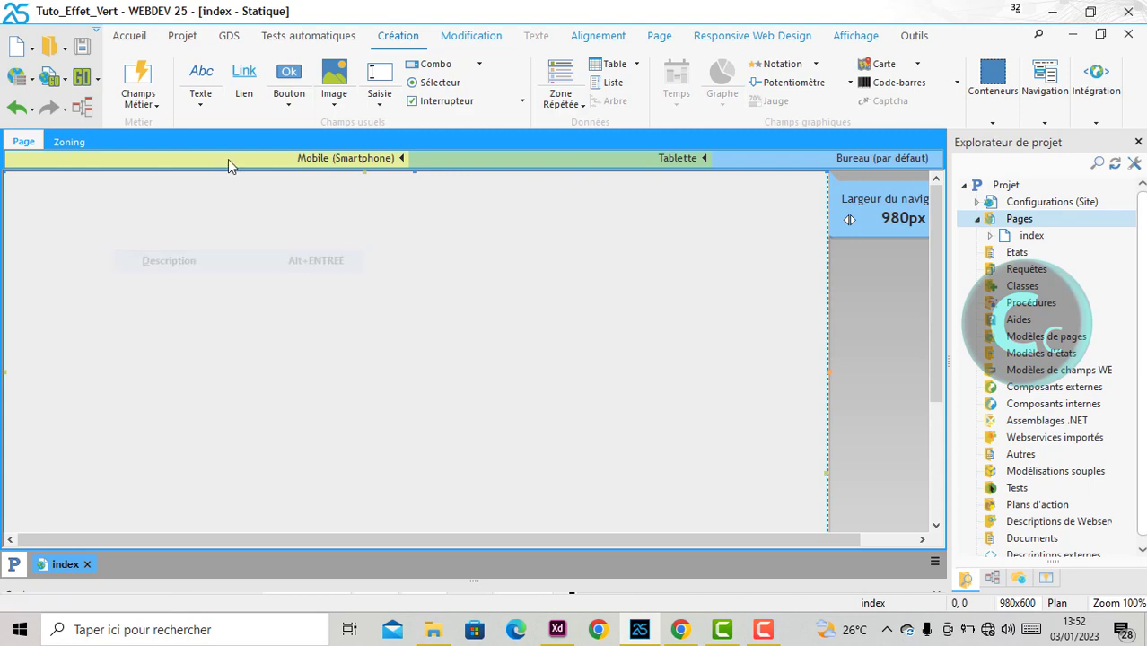
left_click(558, 629)
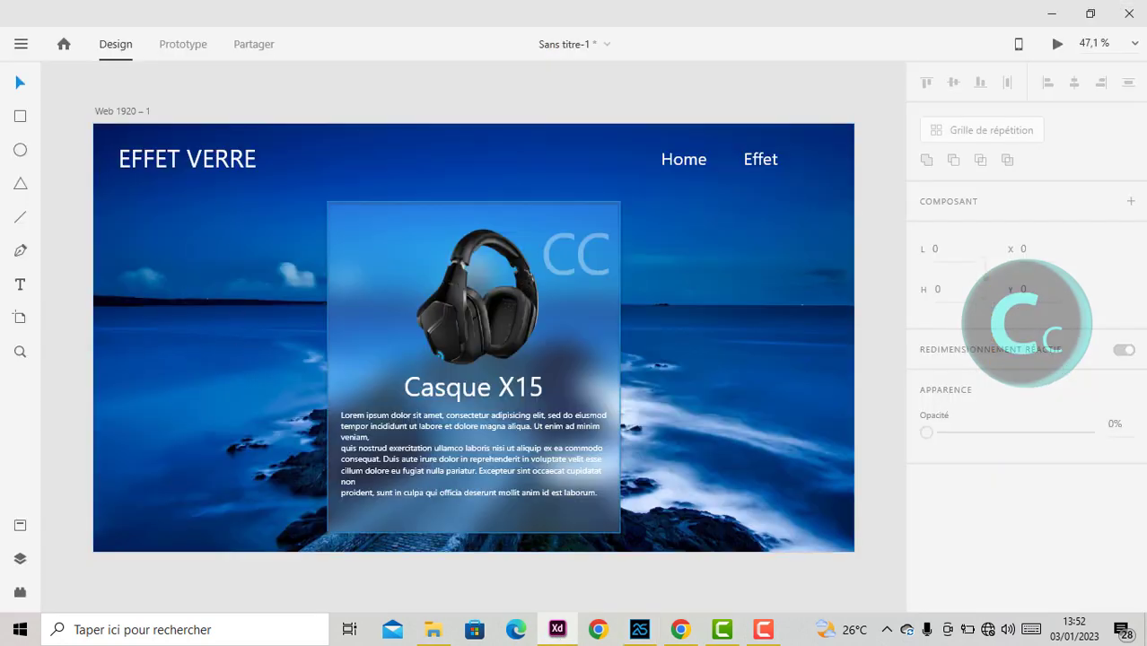
left_click(639, 629)
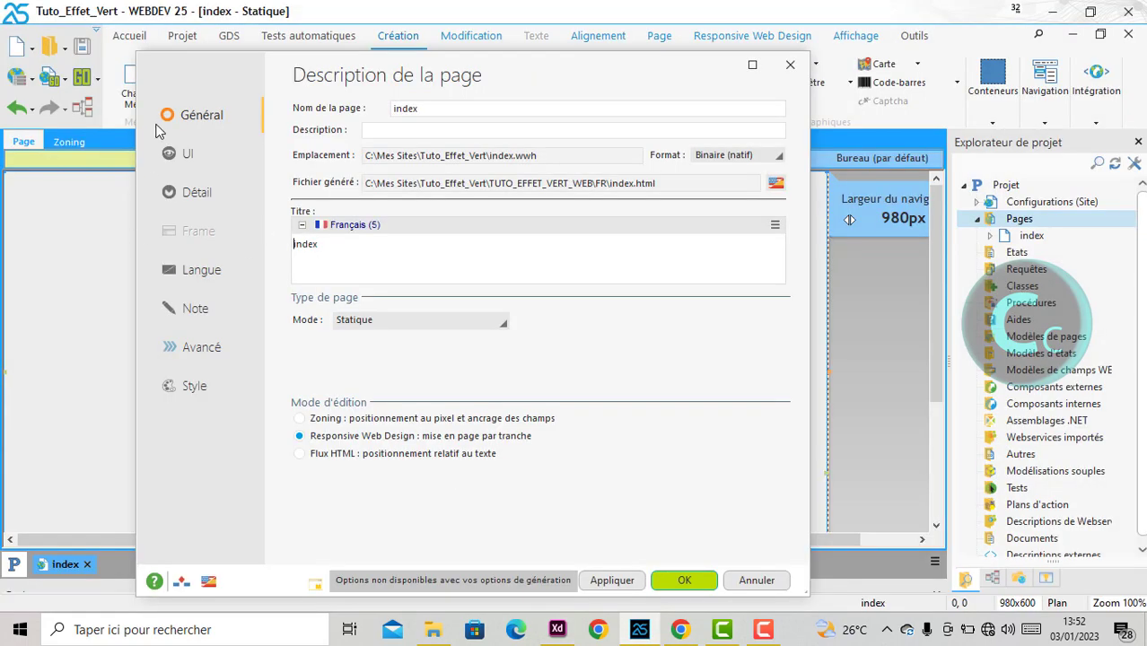
left_click(192, 385)
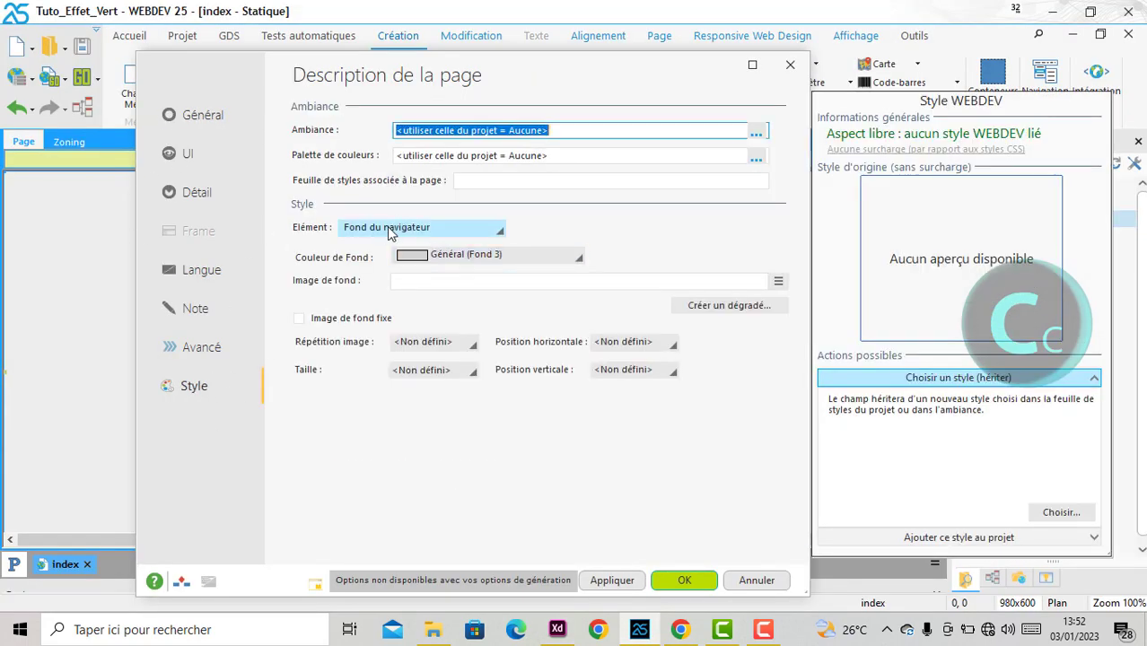
left_click(425, 230)
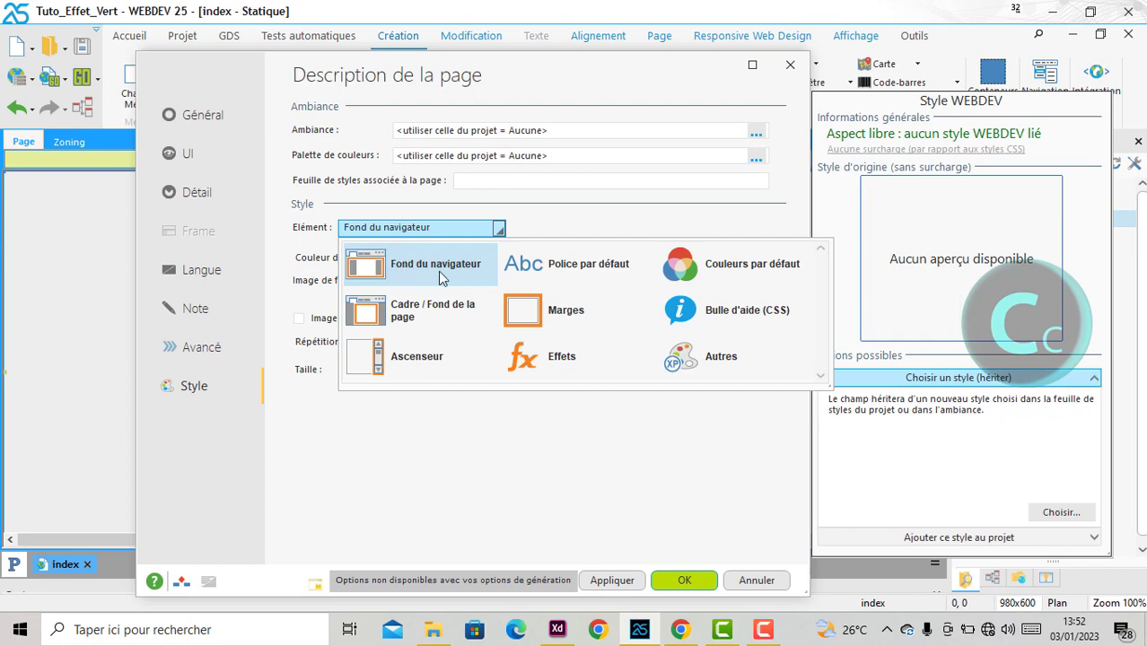
left_click(437, 233)
Set the browser background to hd-wallpaper-1758197.jpg from the PSNature folder, copying it into the project directory, and save the page
left_click(782, 285)
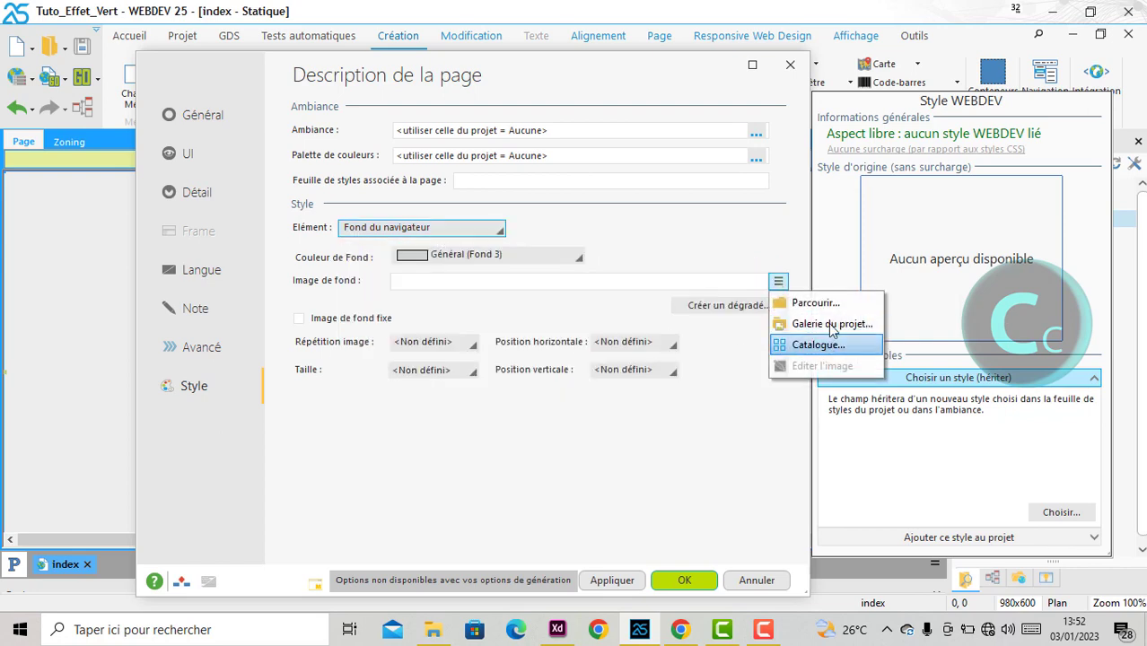
left_click(814, 300)
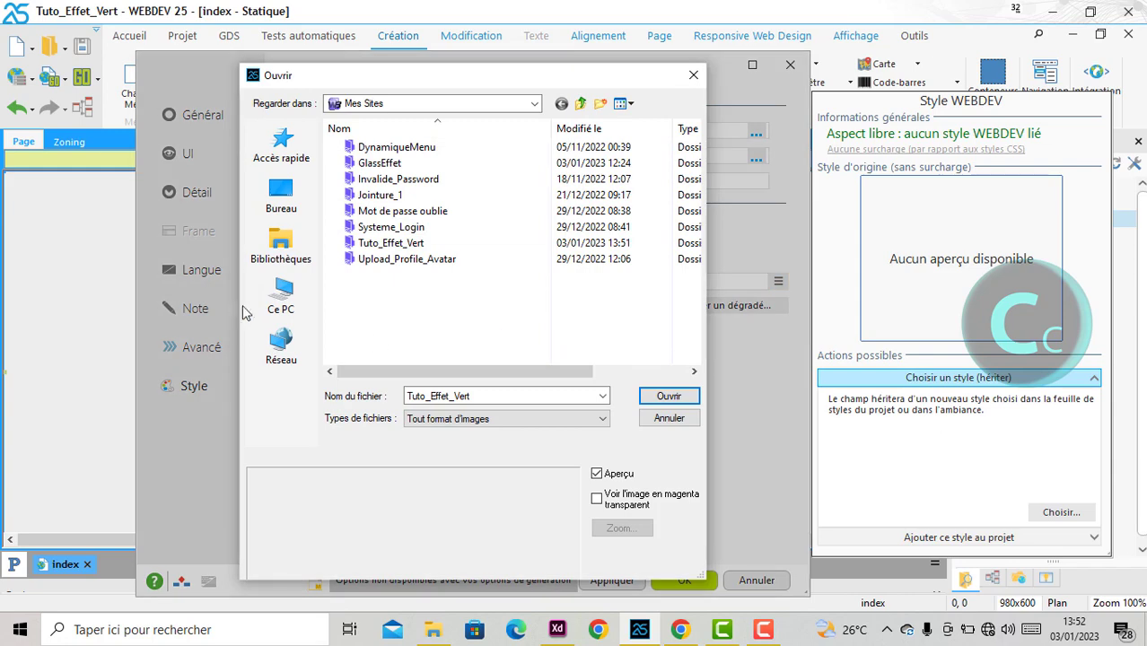
left_click(282, 244)
double_click(413, 199)
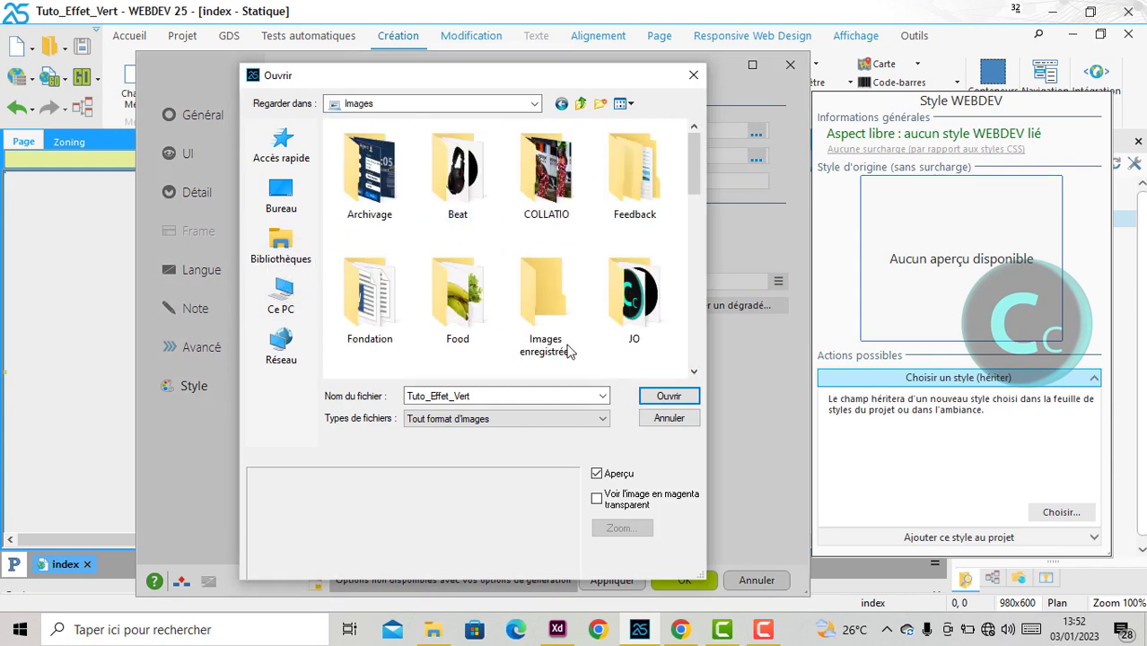
scroll(568, 348, "down", 5)
double_click(470, 212)
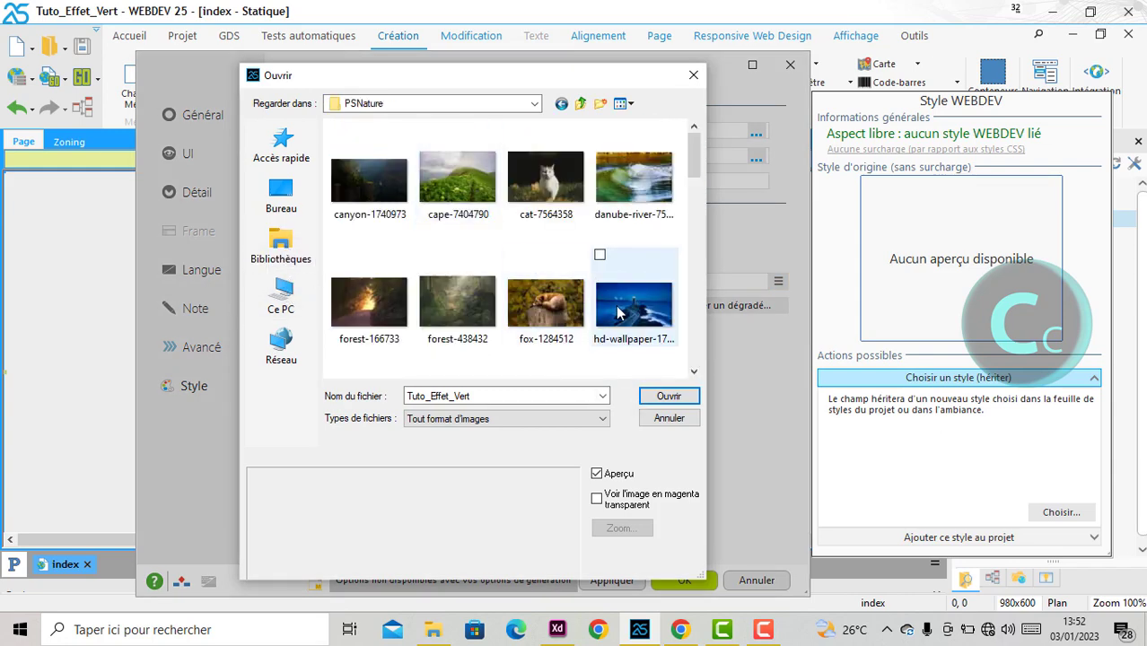
left_click(632, 310)
left_click(669, 395)
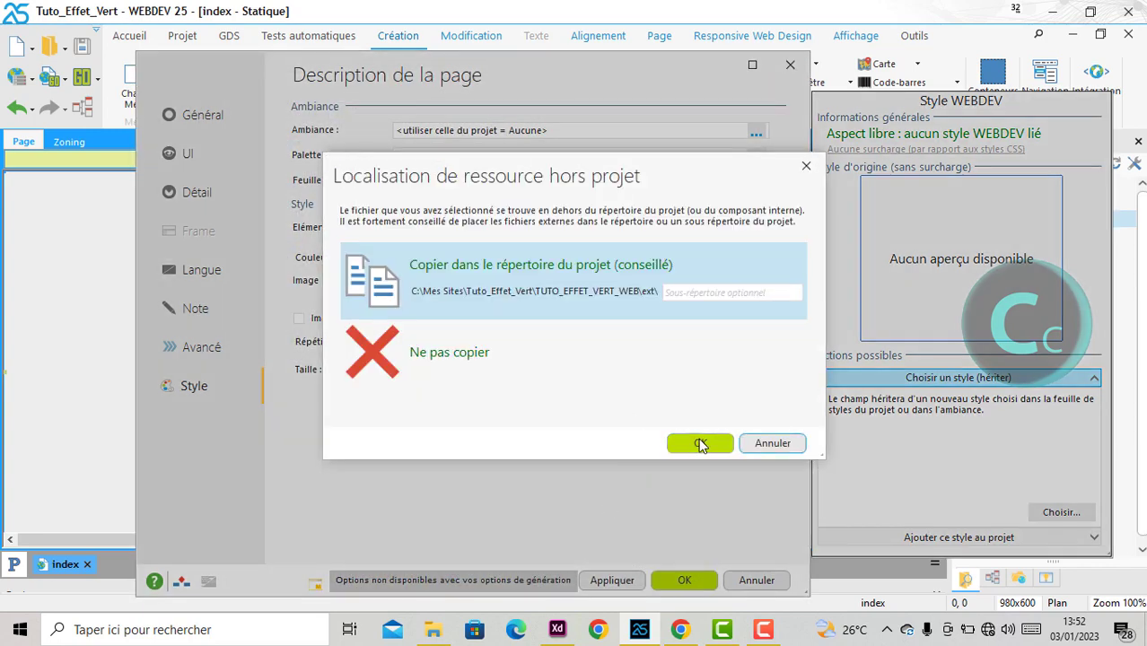
left_click(698, 441)
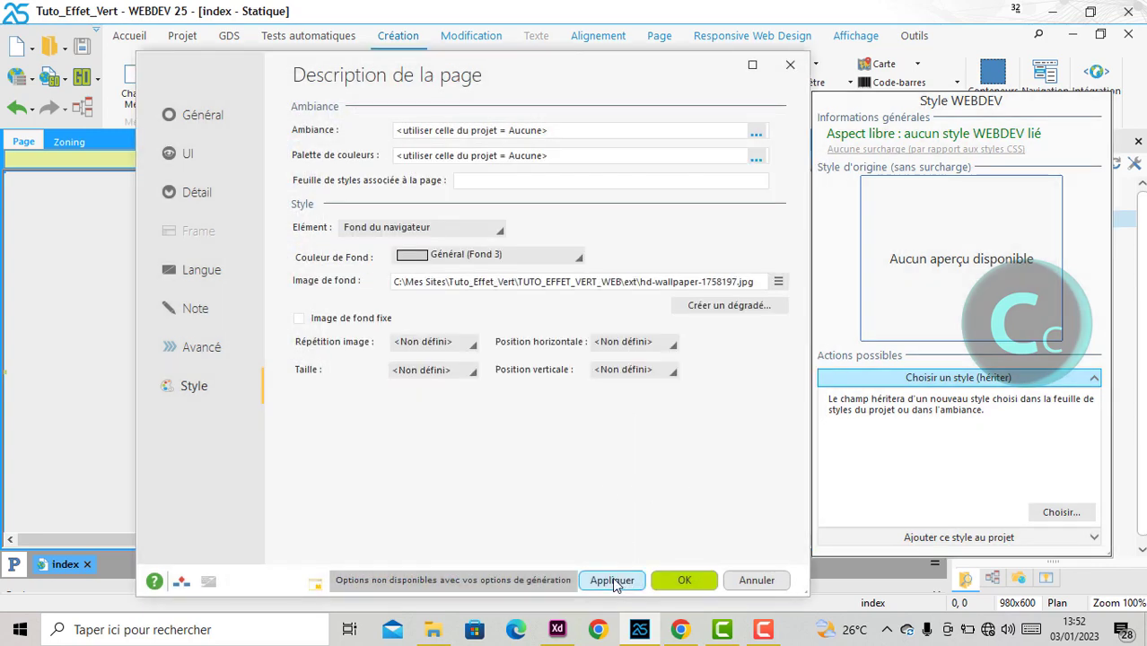
left_click(614, 581)
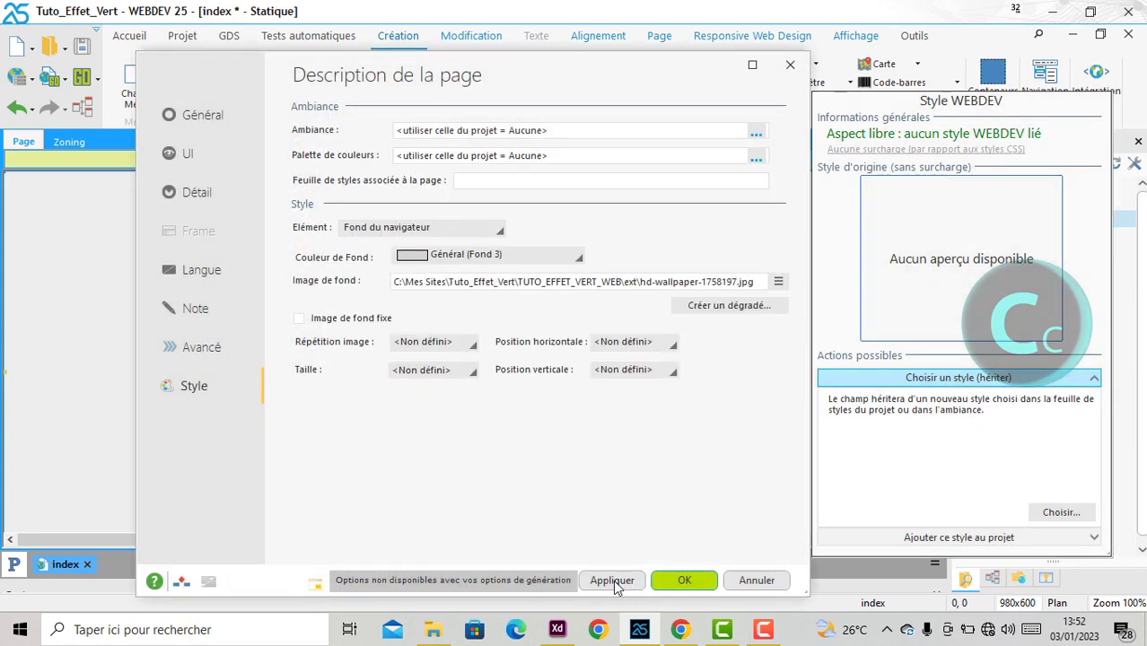
left_click(686, 581)
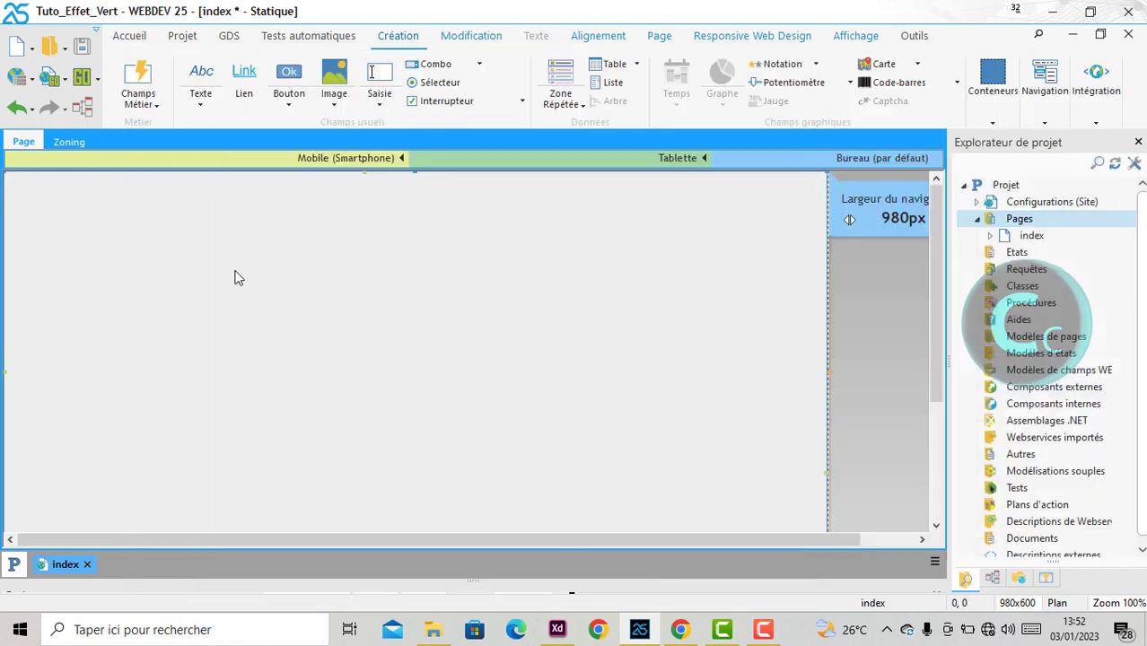
left_click(82, 46)
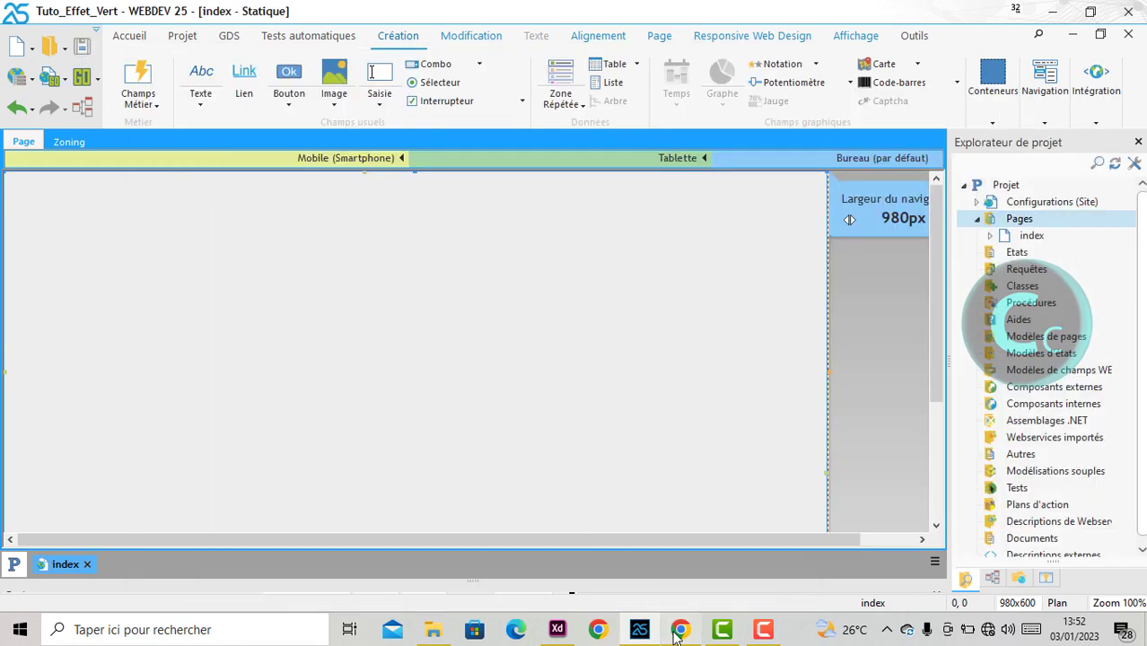
Reload the index page in Chrome to check the browser background image, and return to WEBDEV
left_click(677, 634)
left_click(72, 43)
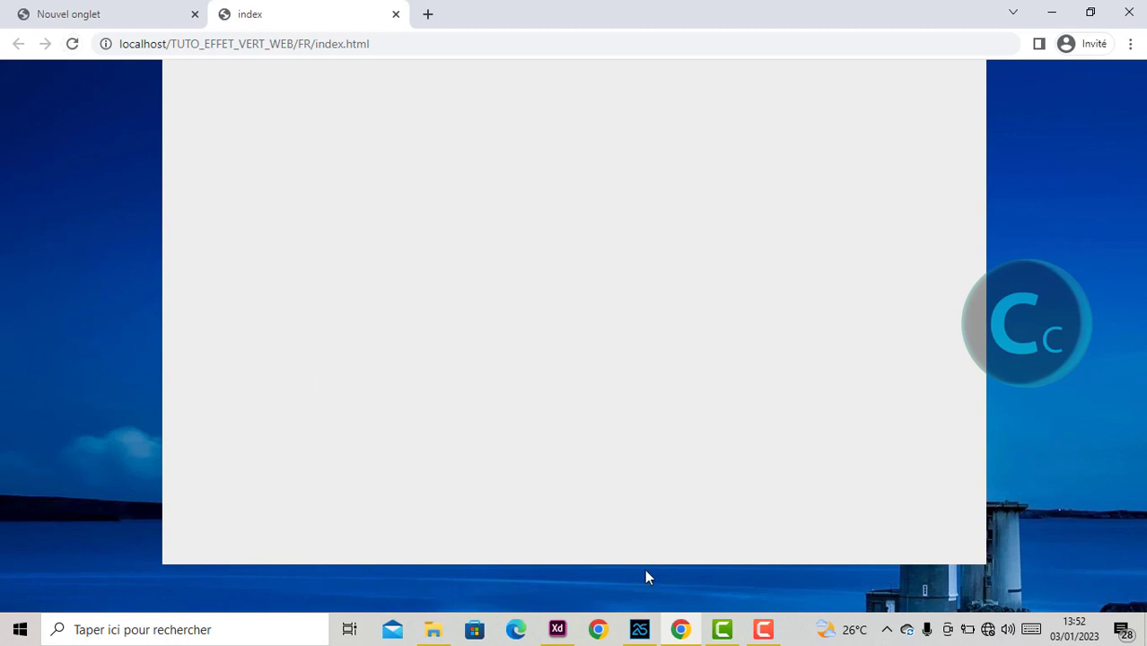
left_click(638, 629)
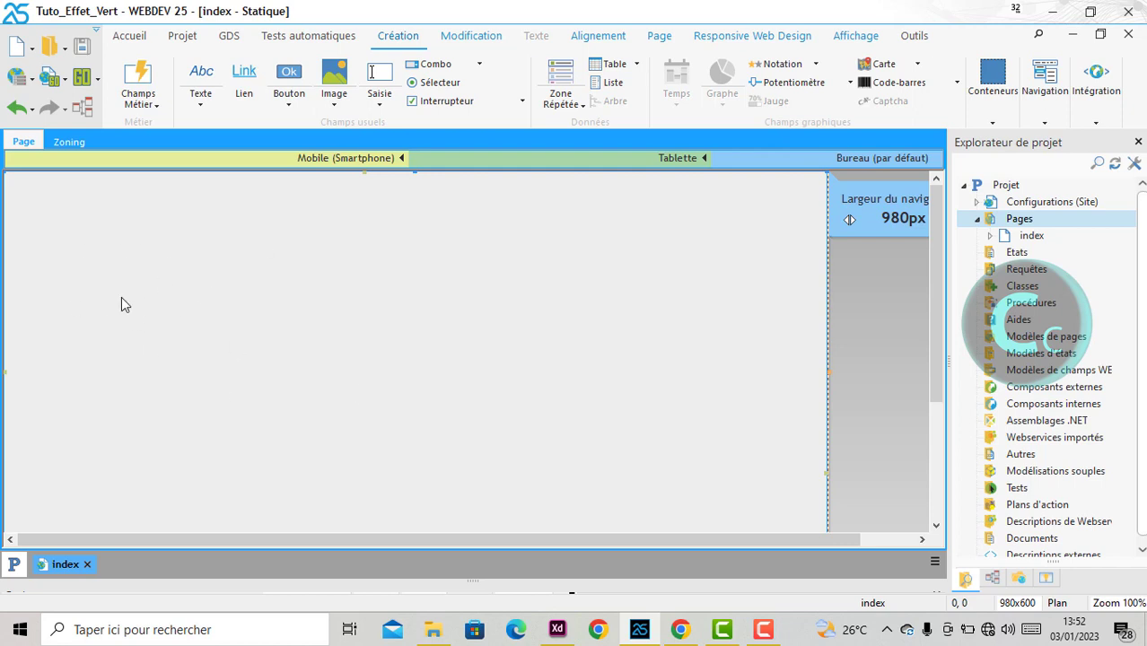
In the page's style settings, set the background colour of "Cadre / Fond de la page" to <Non défini>, and save the page
right_click(176, 272)
left_click(296, 429)
double_click(101, 430)
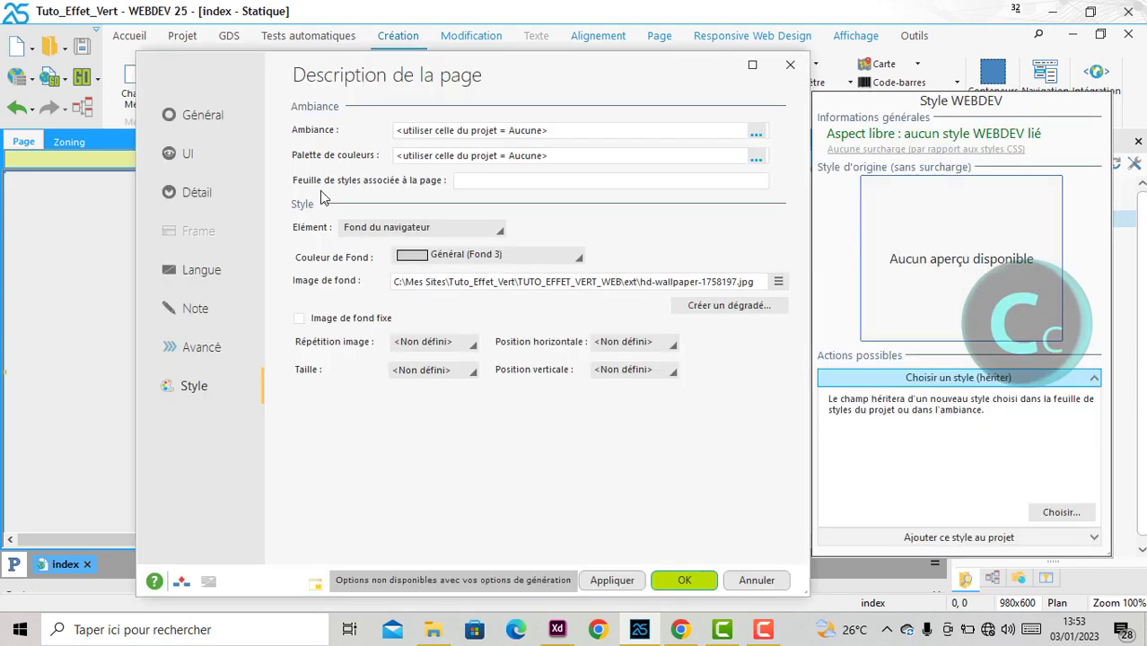
left_click(408, 229)
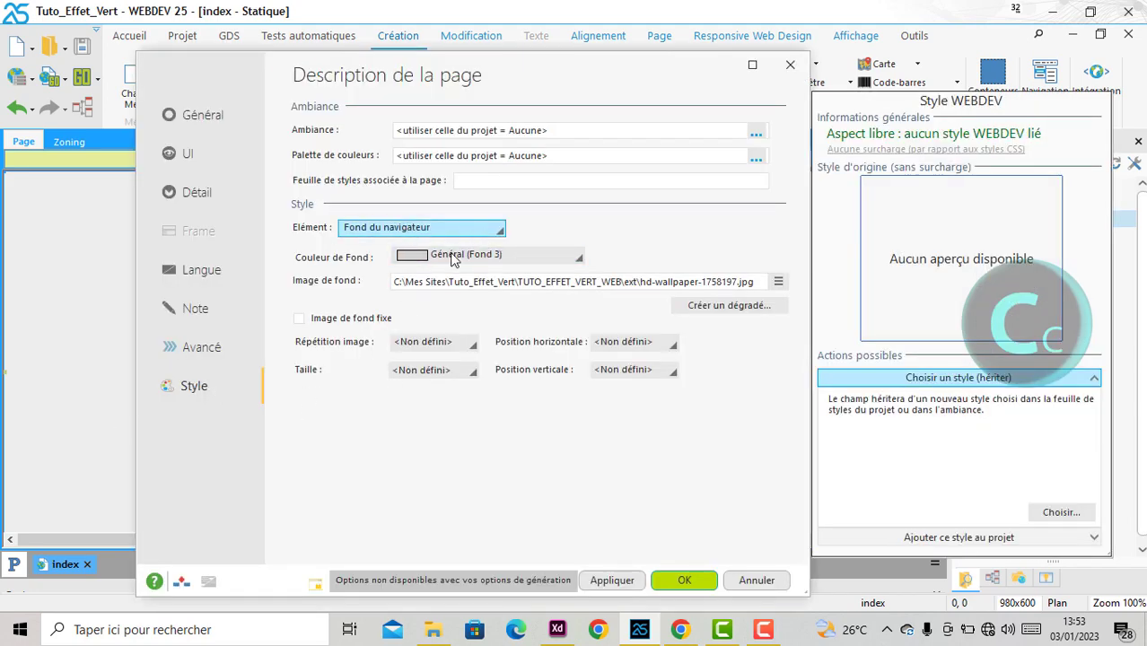
left_click(440, 231)
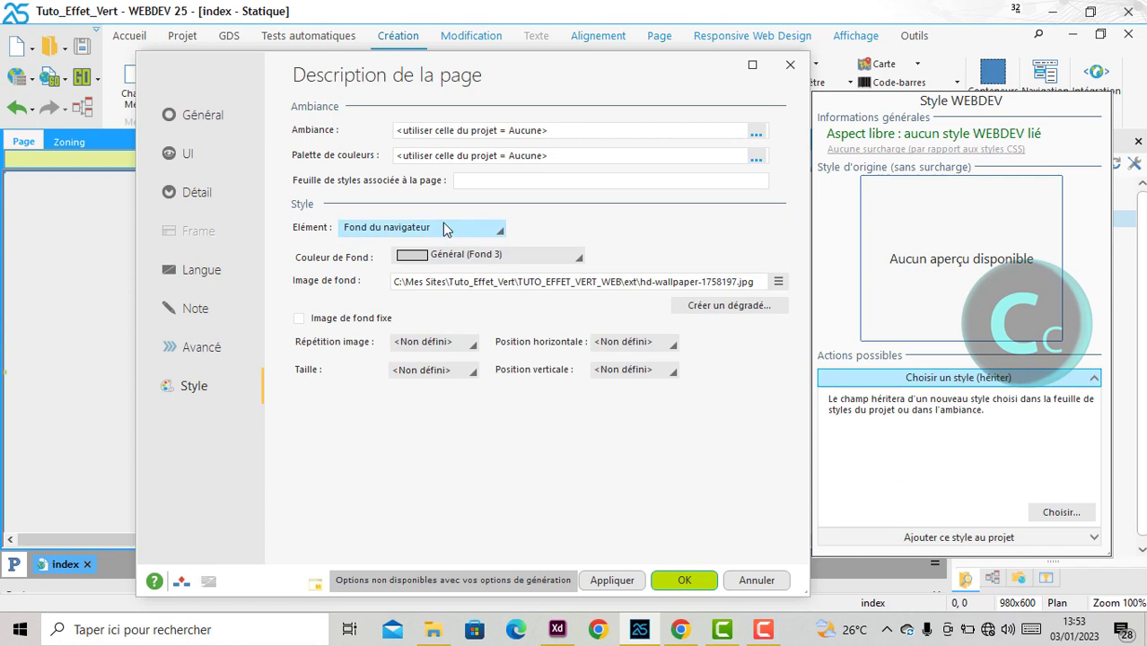
left_click(496, 230)
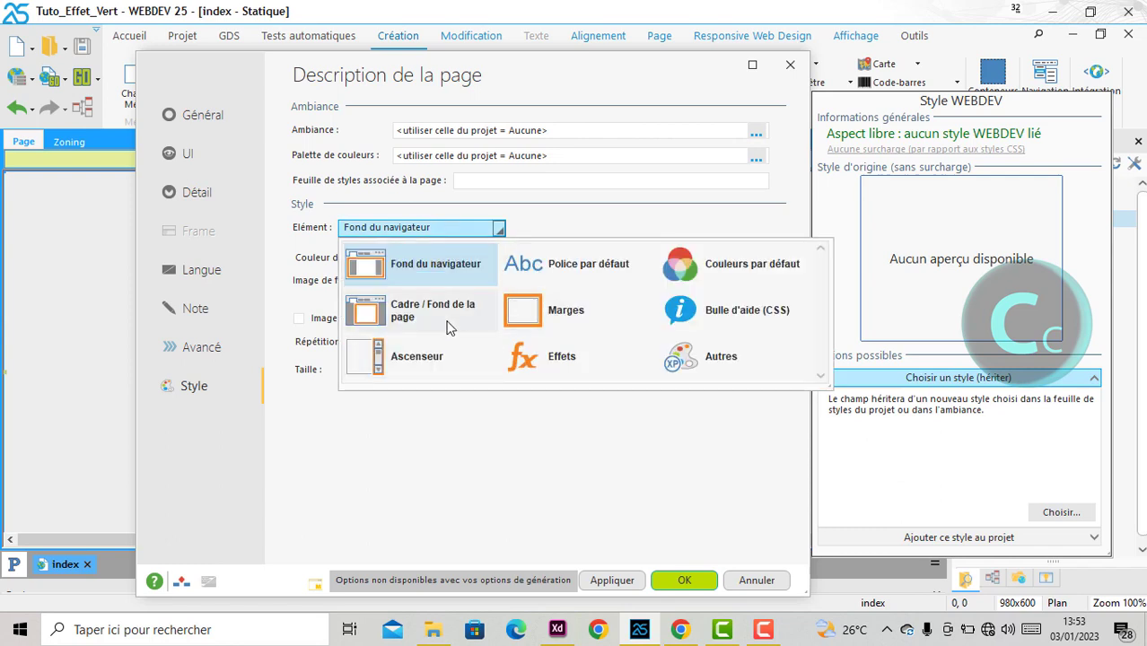
left_click(444, 316)
left_click(475, 279)
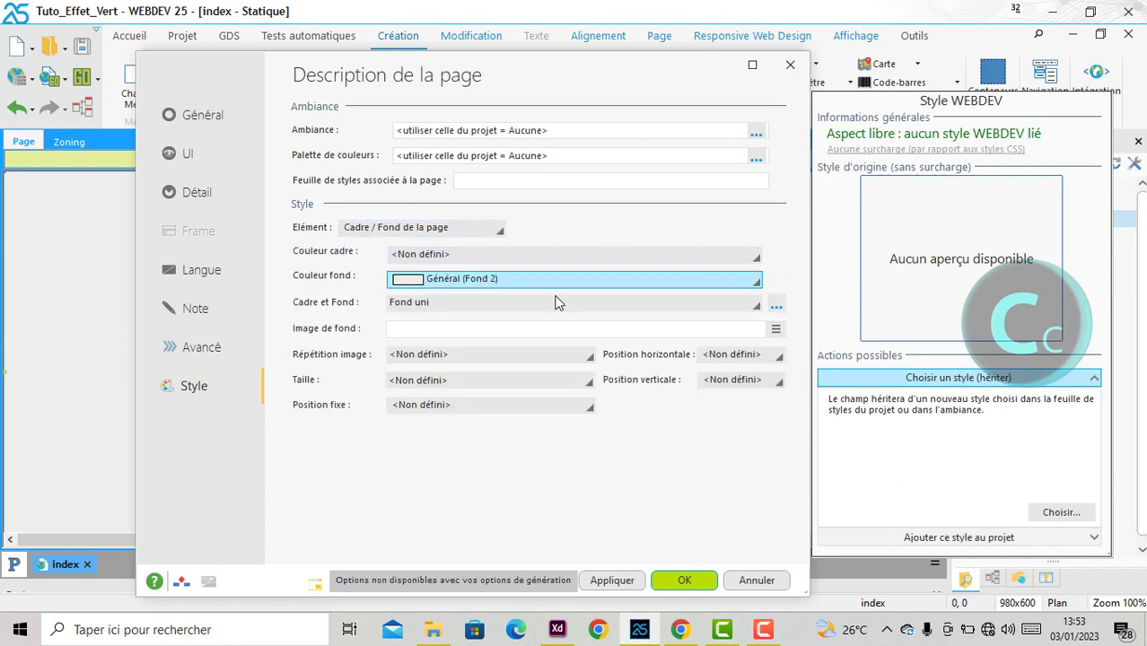
left_click(671, 449)
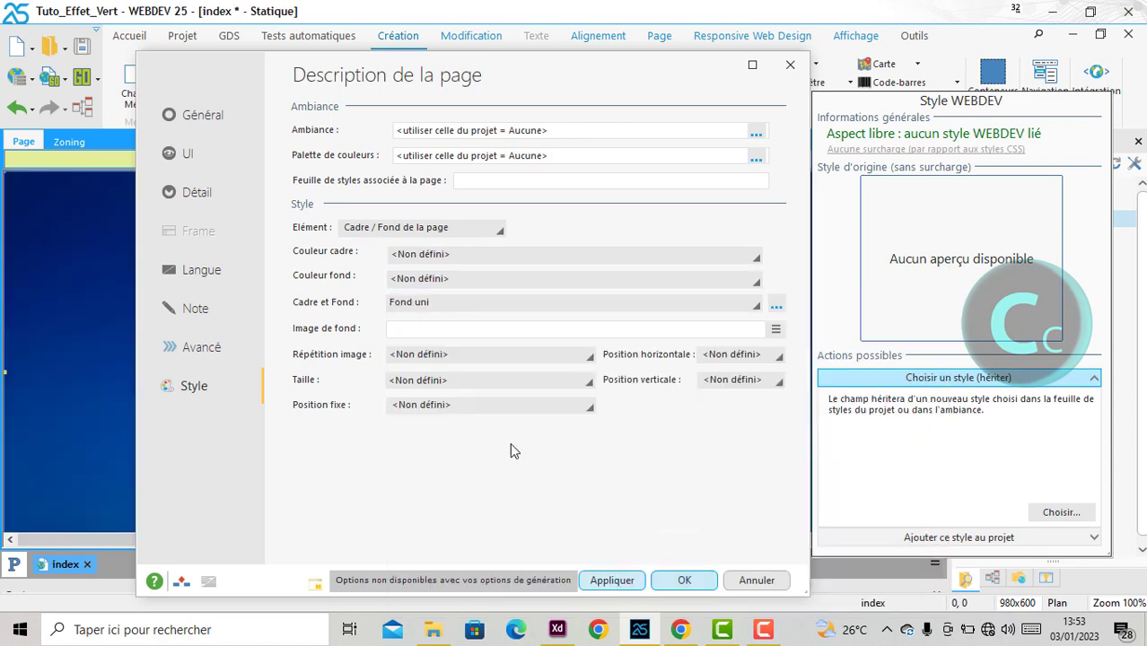
left_click(679, 581)
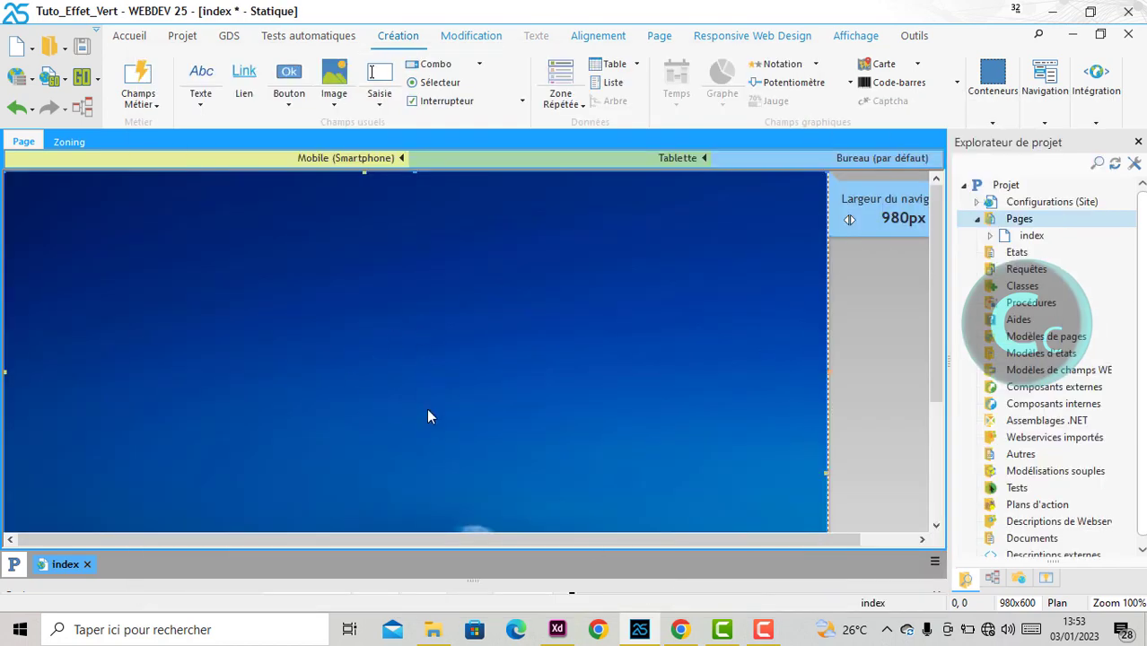
key("ctrl+s")
Reload the index page in Chrome to check how the wallpaper fills the page
left_click(680, 630)
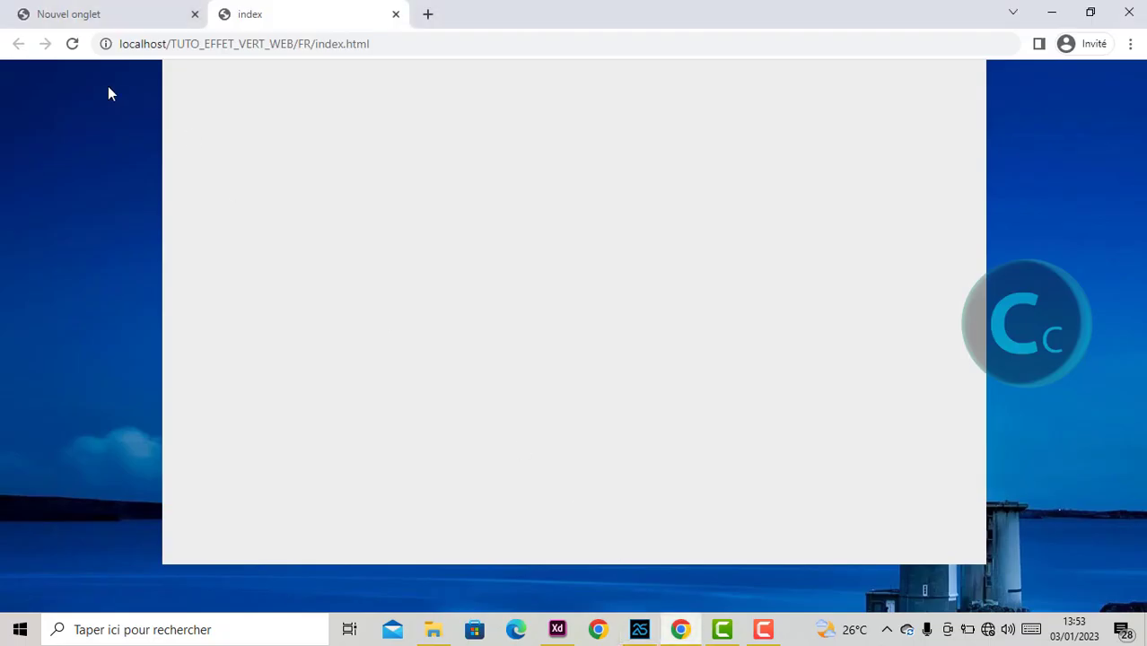
left_click(75, 51)
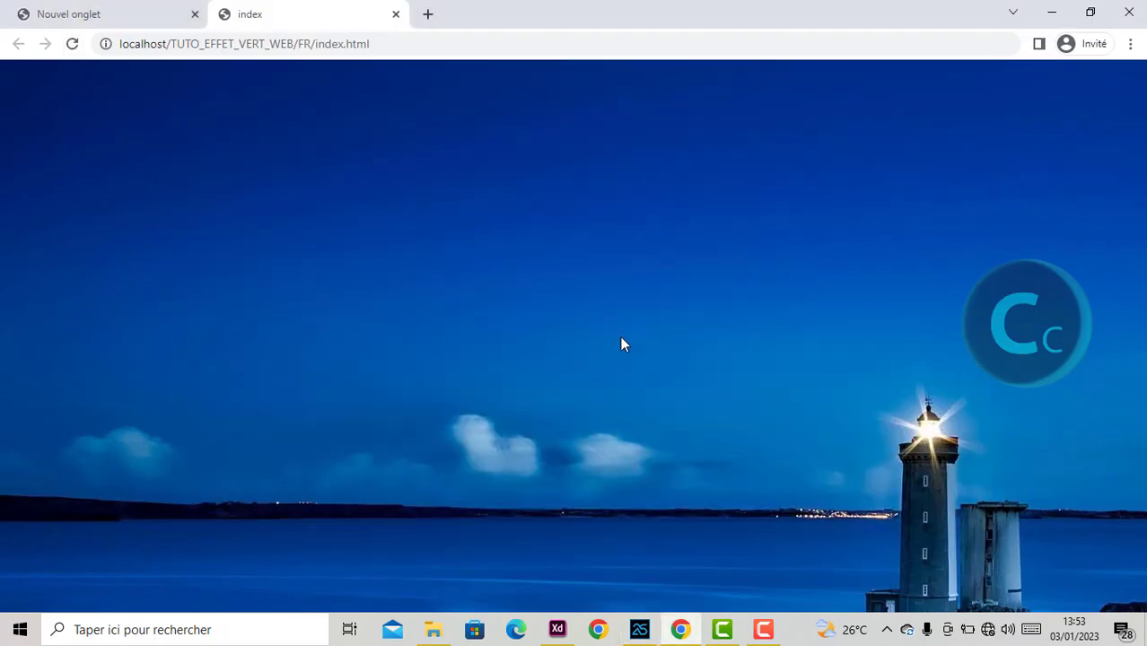
Open the index page's description in WEBDEV, and compare the Adobe XD design's wallpaper with the page shown in Chrome
left_click(639, 629)
right_click(216, 252)
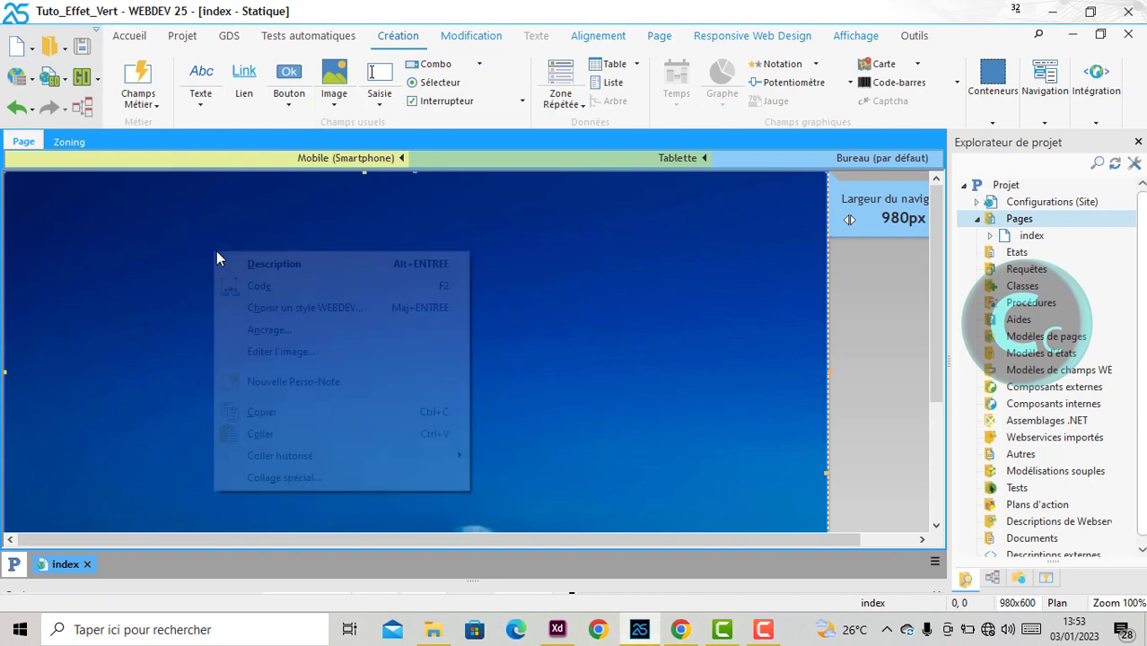
left_click(299, 263)
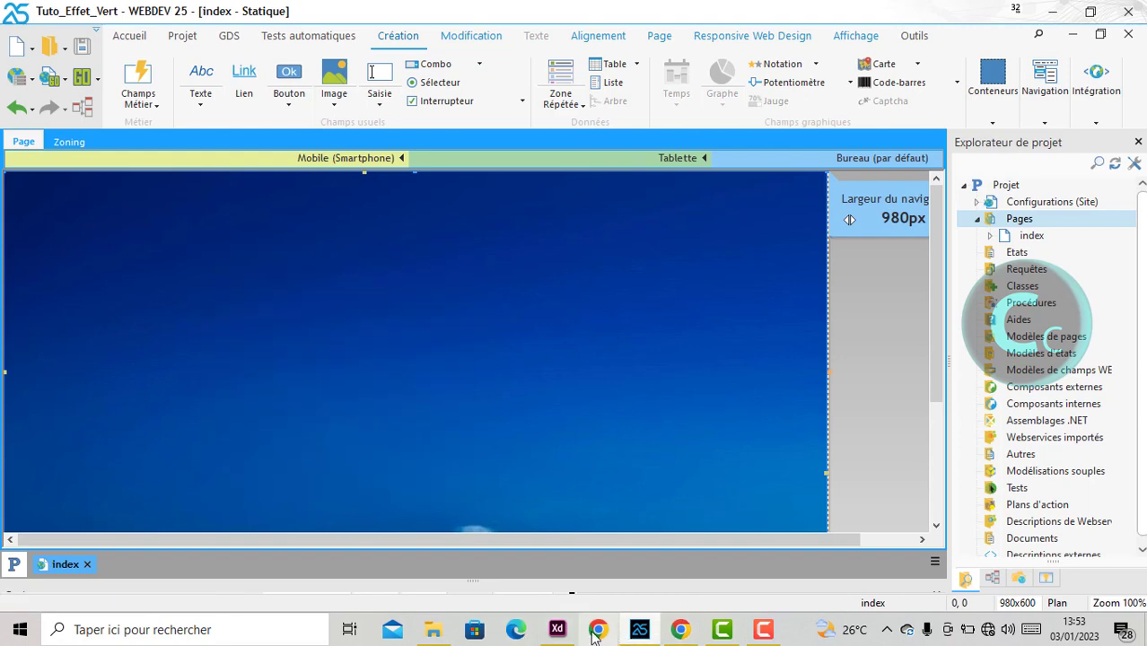
left_click(557, 629)
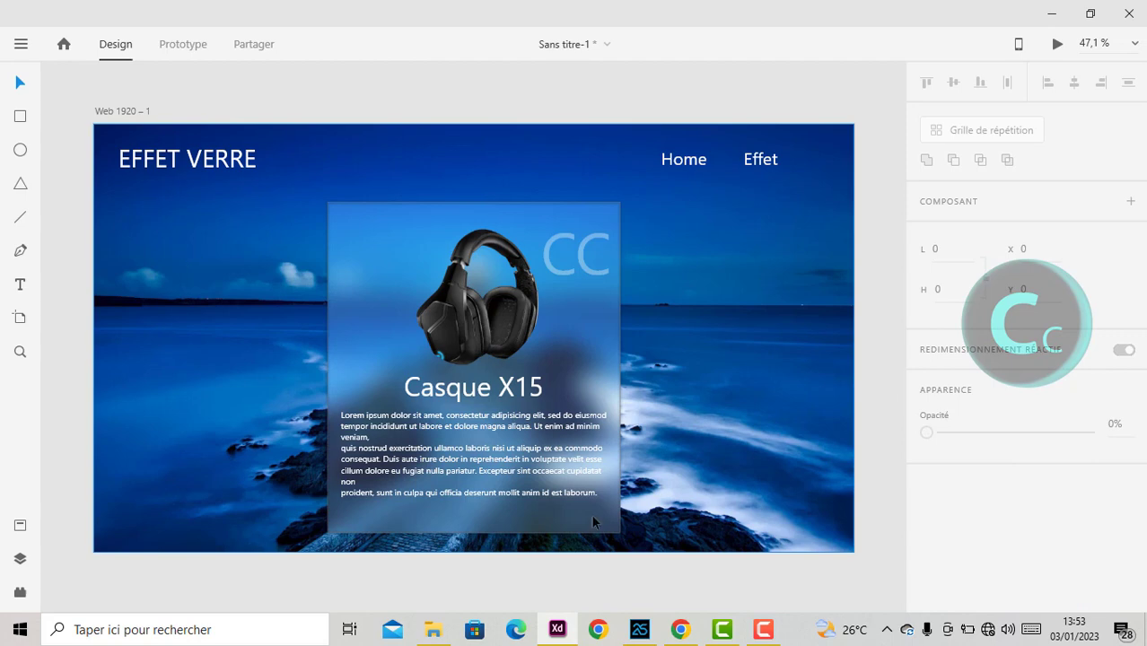
left_click(681, 630)
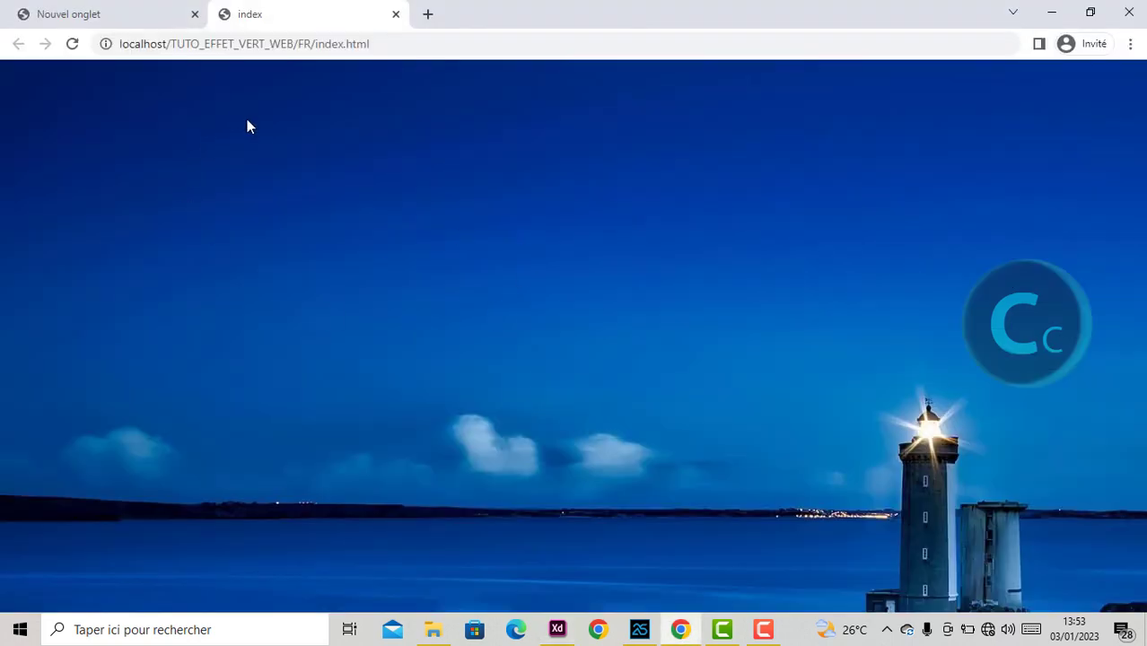
left_click(558, 629)
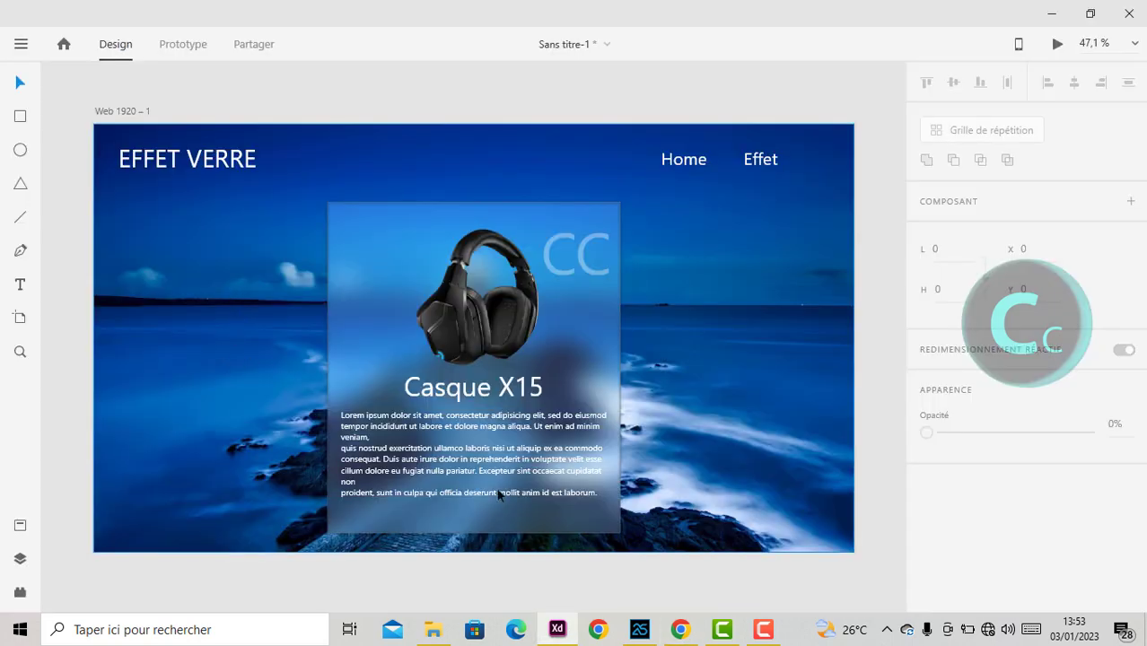
left_click(640, 629)
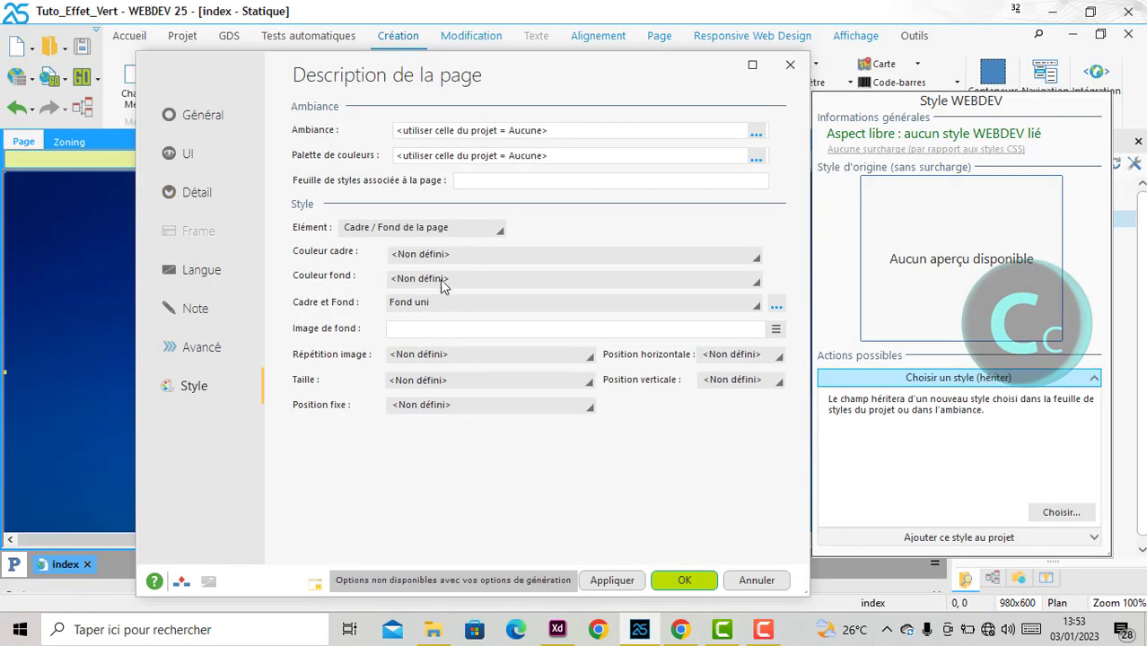
For the "Fond du navigateur" element, set the background image repetition to Aucune and its size to Homothétique étendu
left_click(412, 230)
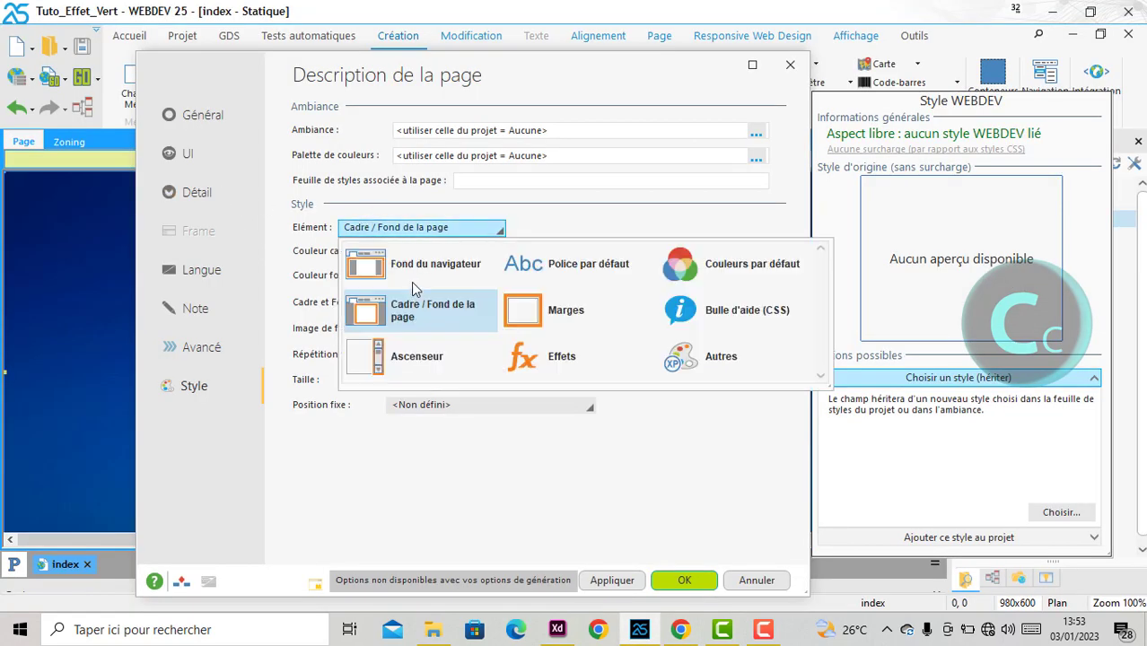
left_click(415, 280)
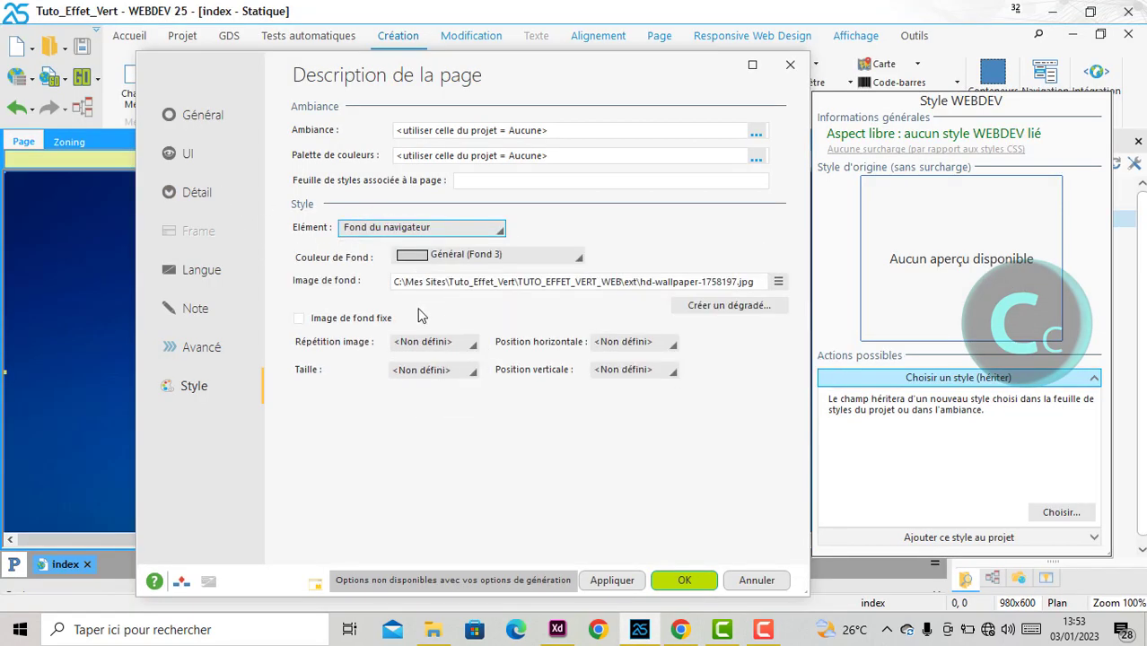
left_click(446, 231)
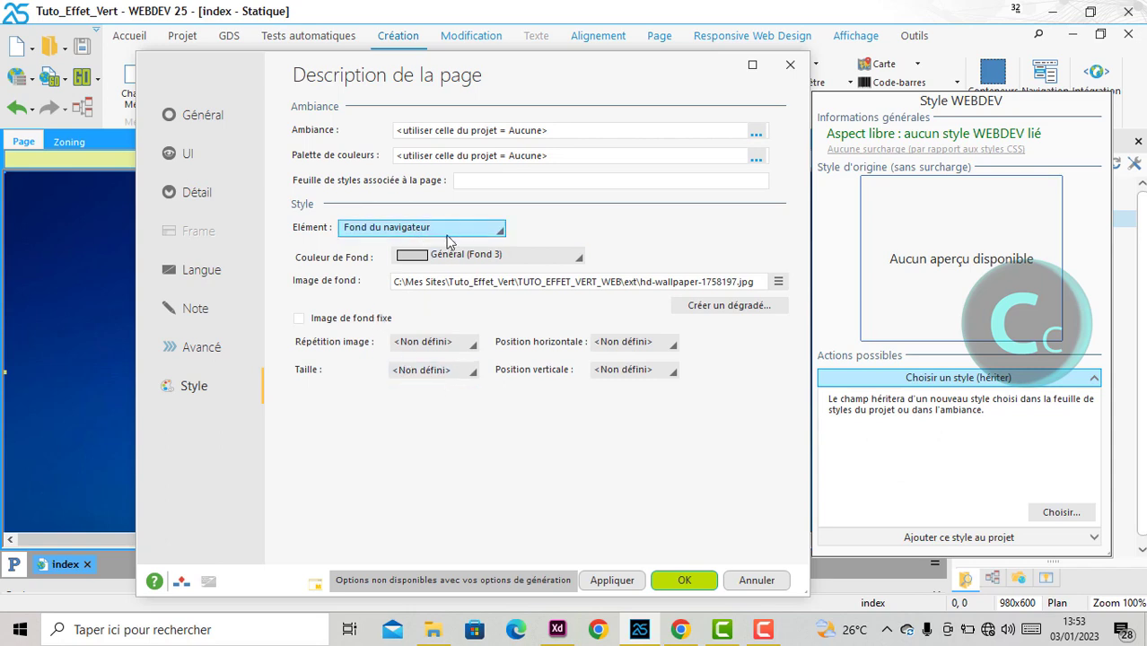
left_click(375, 473)
left_click(450, 348)
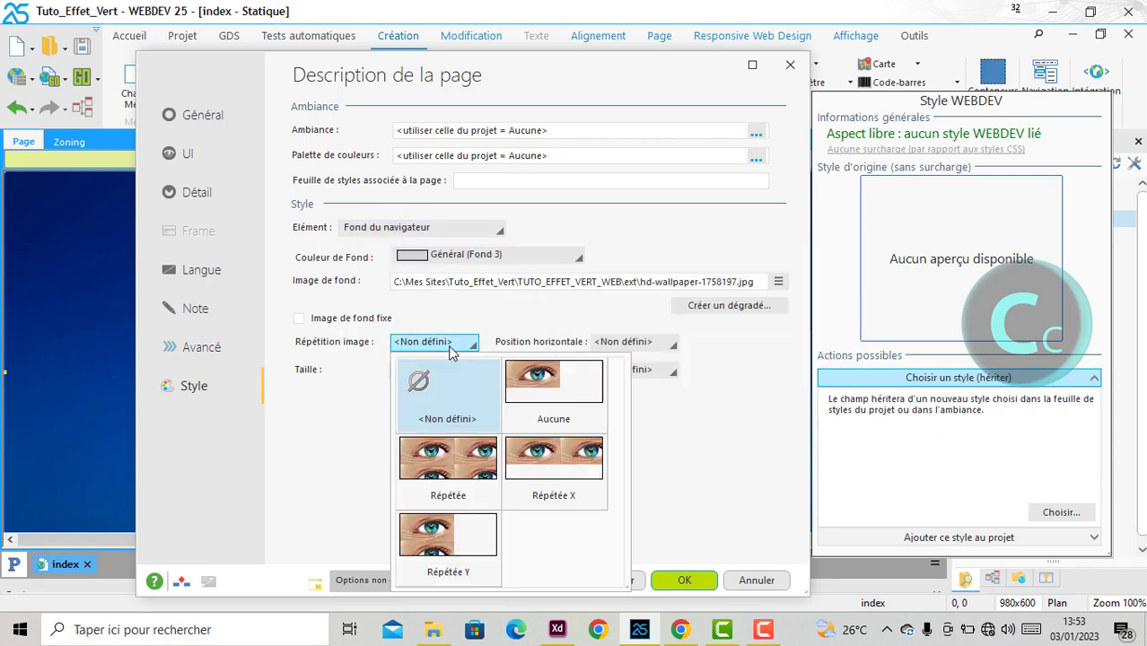
left_click(551, 390)
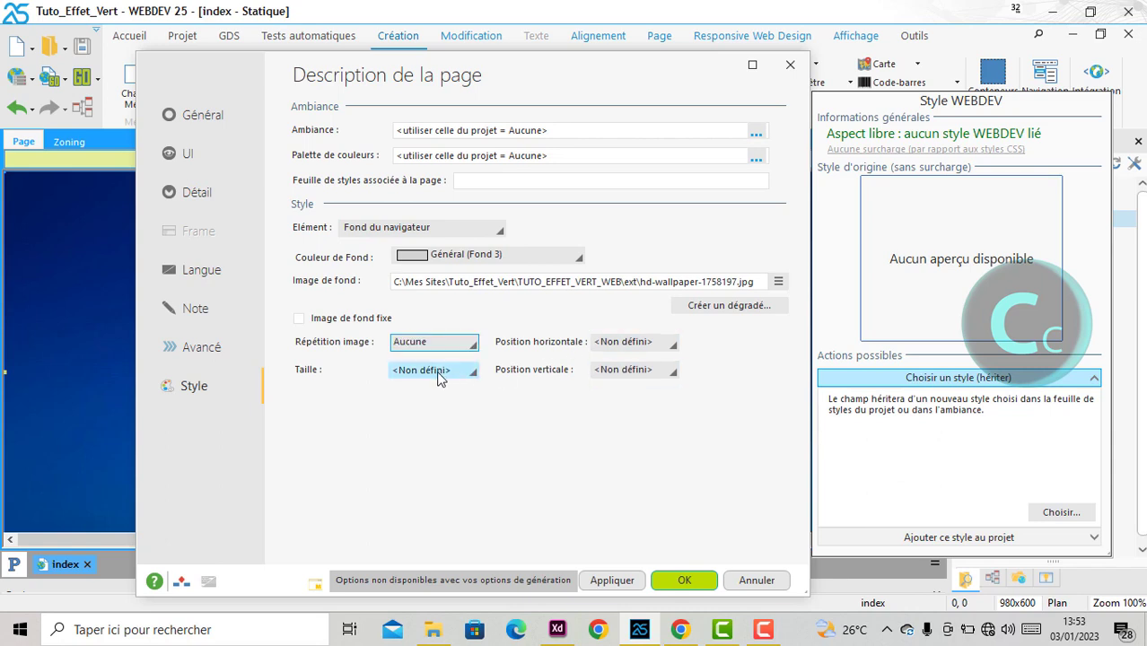
left_click(462, 372)
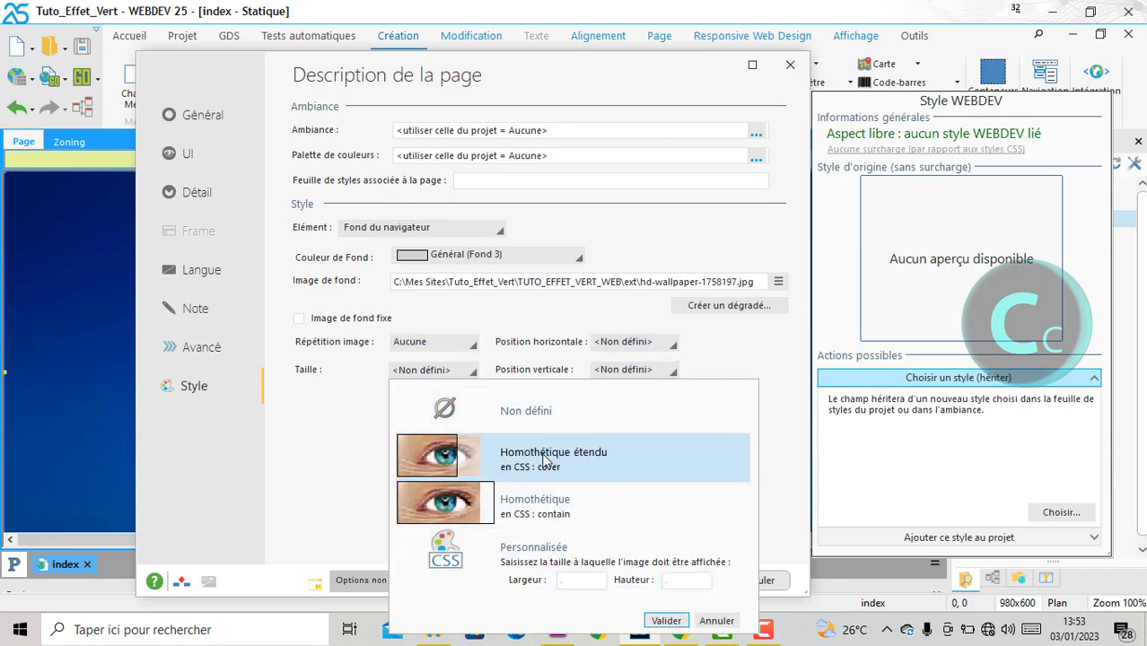
left_click(665, 620)
Set the background image's horizontal and vertical positions to Centre, apply the page settings and save the page
left_click(618, 346)
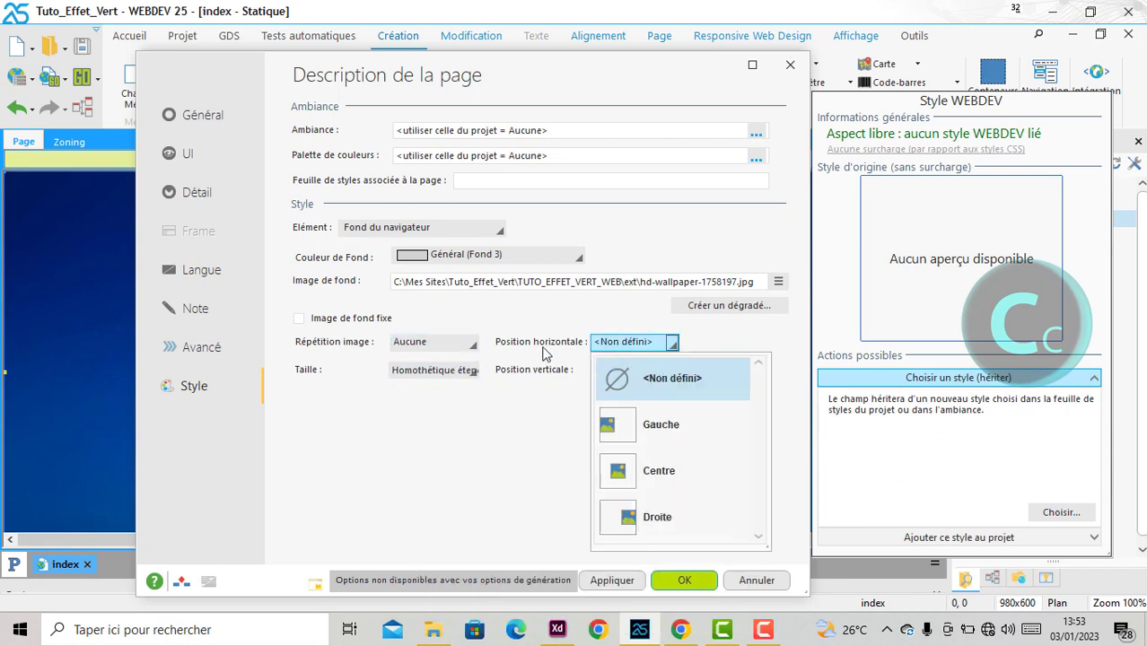
left_click(677, 462)
left_click(625, 377)
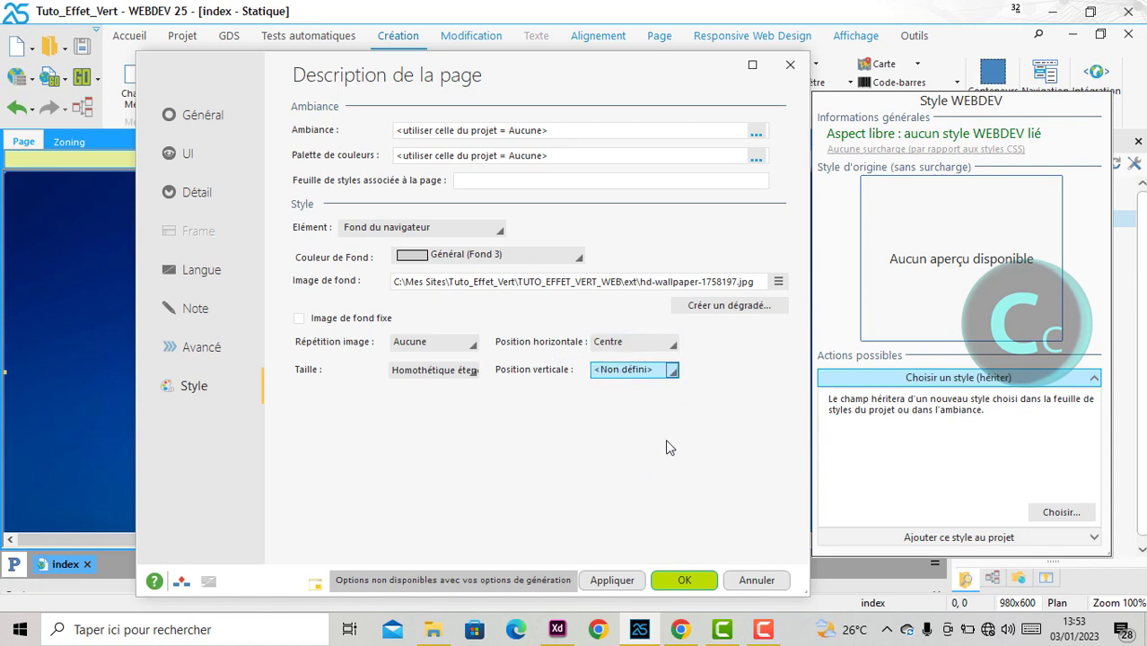
left_click(682, 498)
left_click(612, 580)
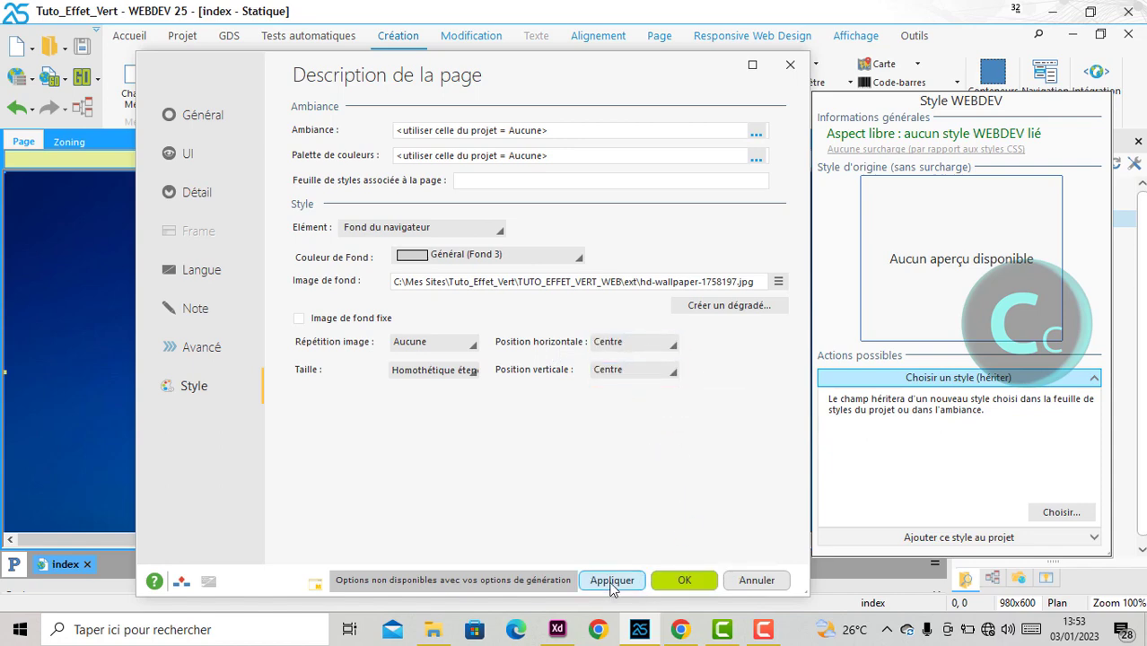
left_click(684, 581)
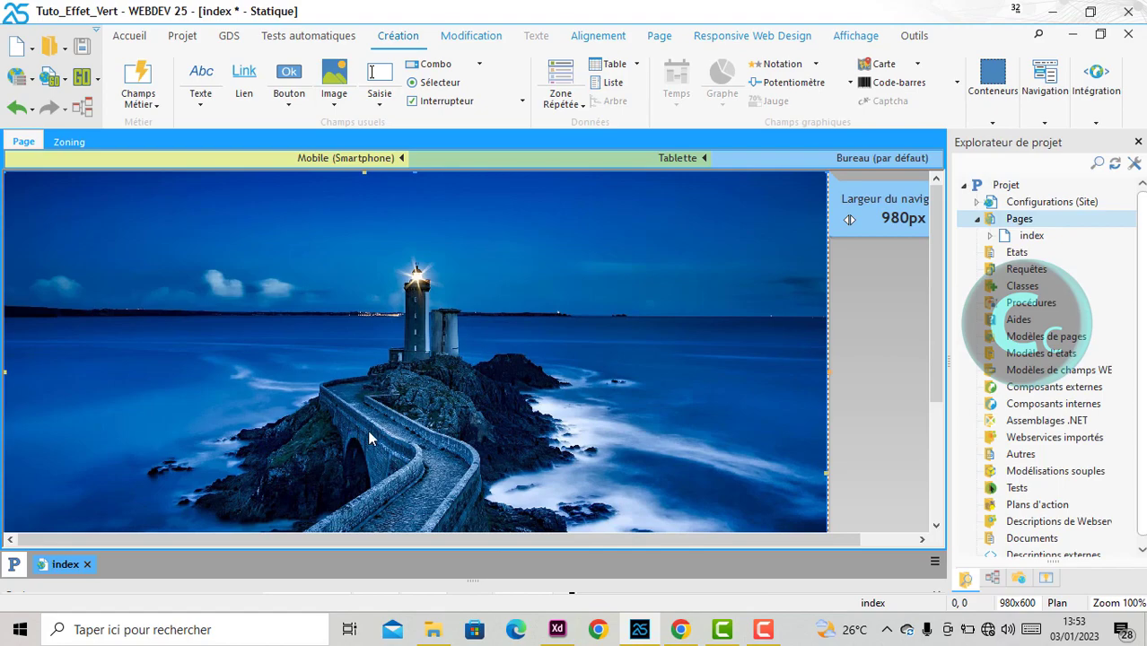
key("ctrl+s")
Reload the index page in Chrome to check the wallpaper, look at the Adobe XD design and return to WEBDEV
left_click(672, 630)
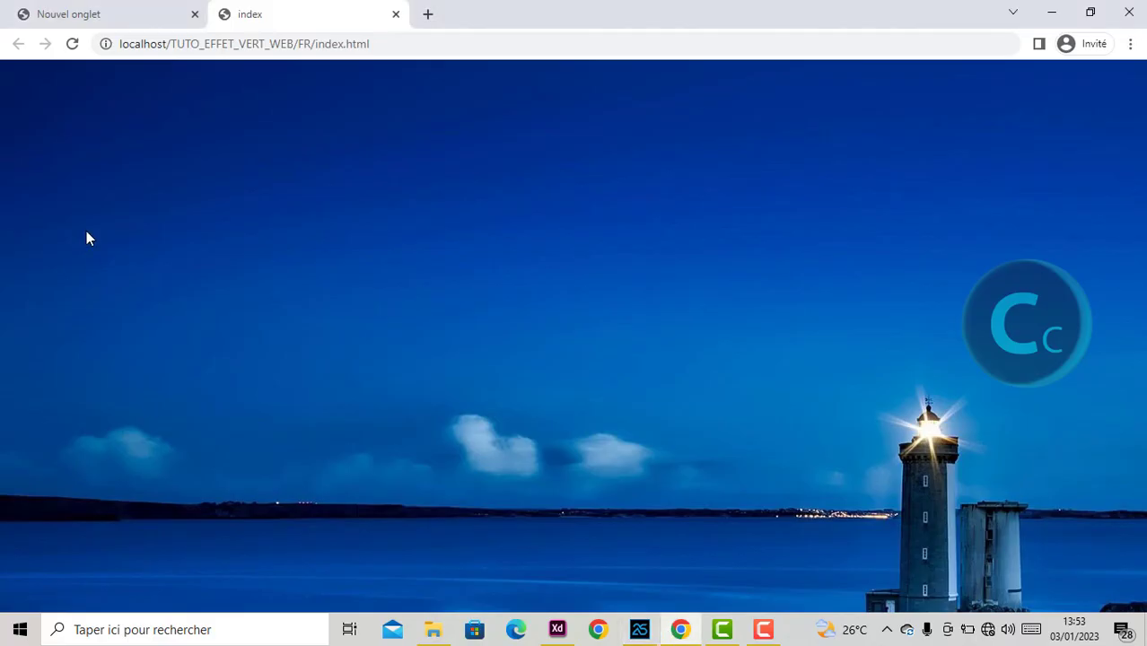
left_click(72, 45)
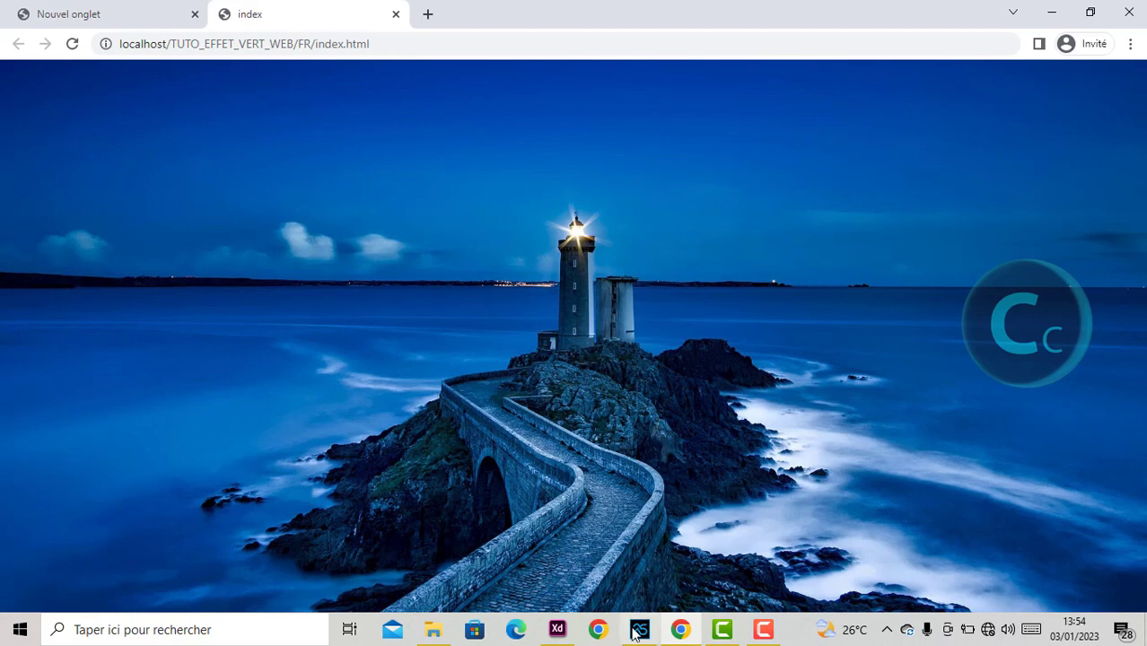
left_click(557, 629)
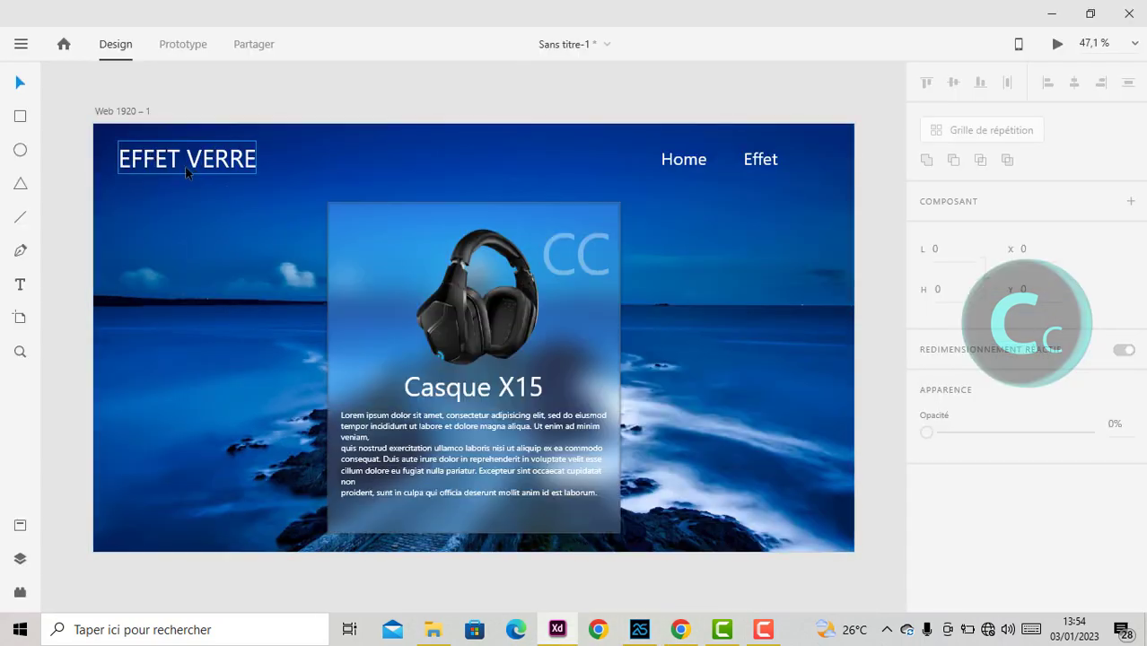
left_click(639, 629)
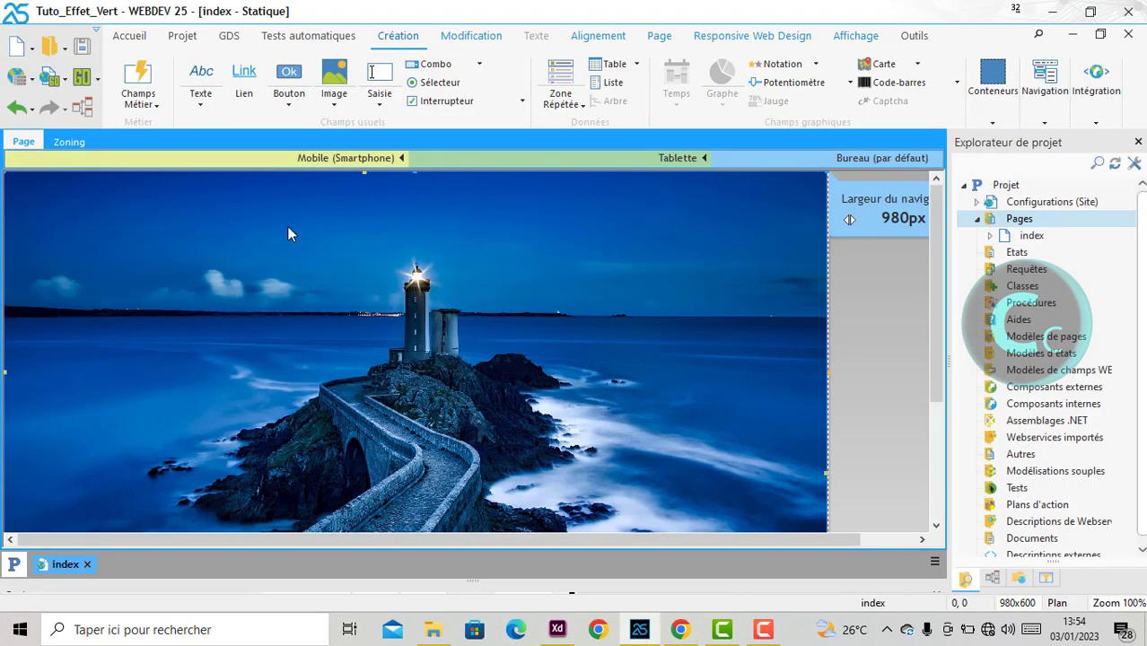
Place a text field near the page's upper-left corner and set its text to "EFFET DE VERRE"
left_click(200, 79)
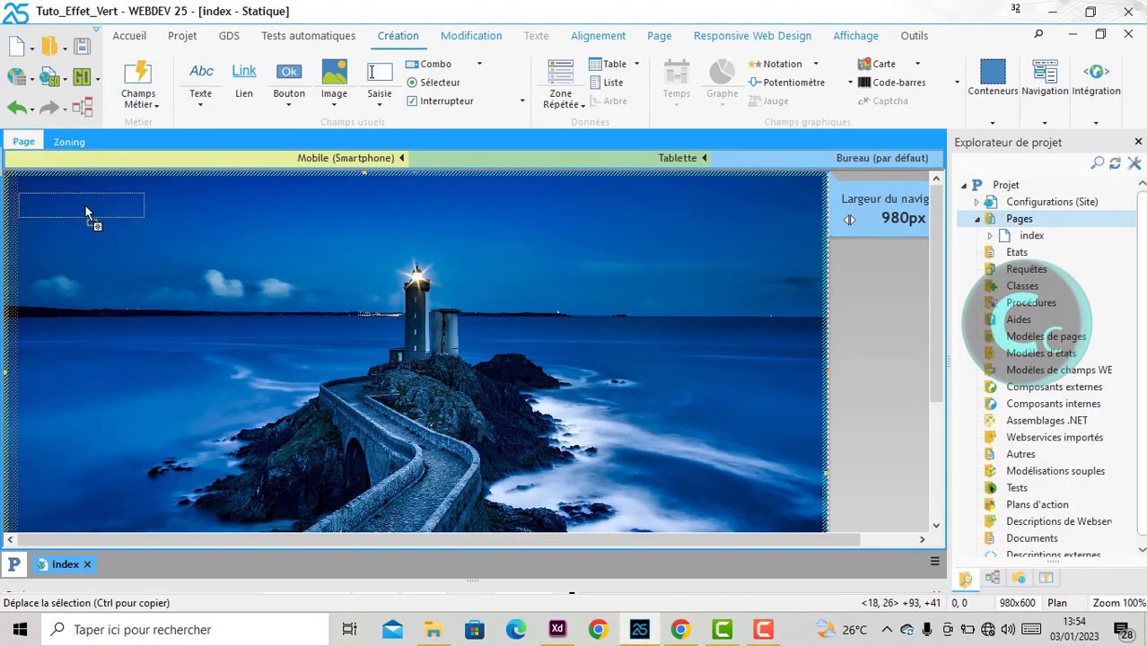
left_click(81, 209)
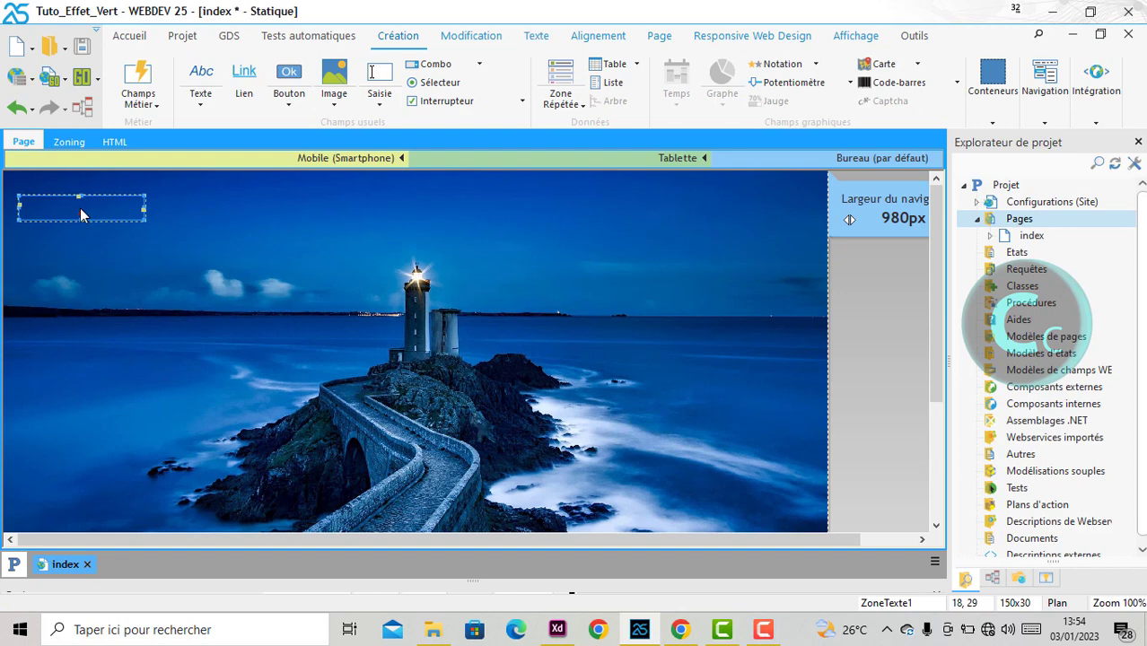
right_click(81, 209)
left_click(160, 207)
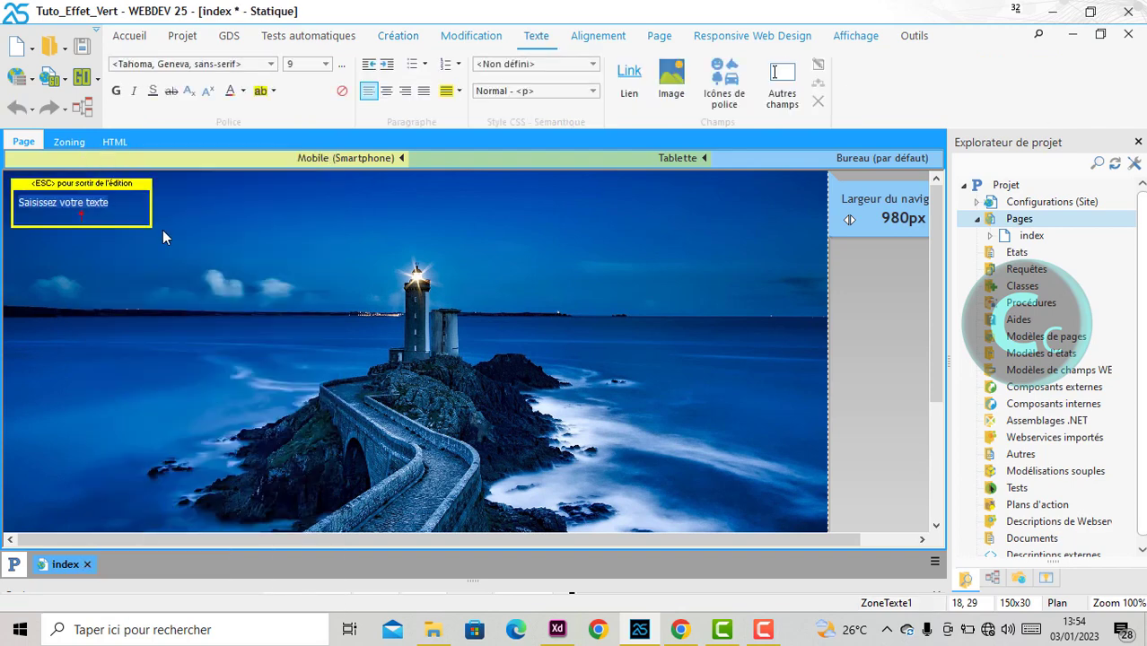
key("Delete")
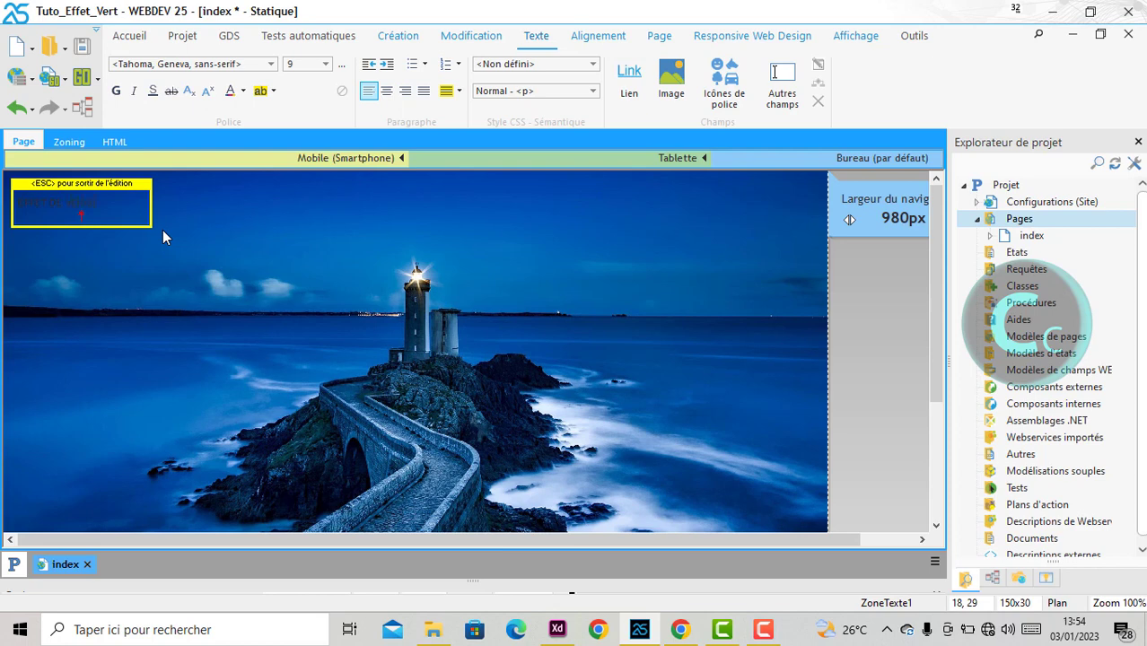
key("Escape")
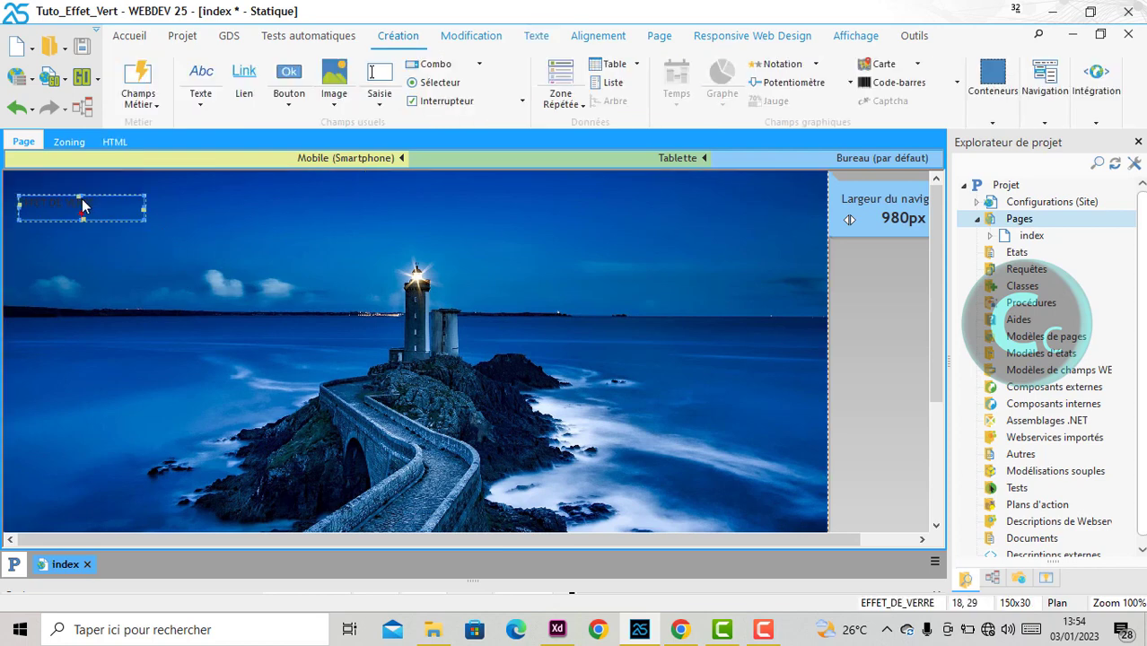
Format the "EFFET DE VERRE" text as centred, white and 14 pt
right_click(79, 208)
left_click(153, 206)
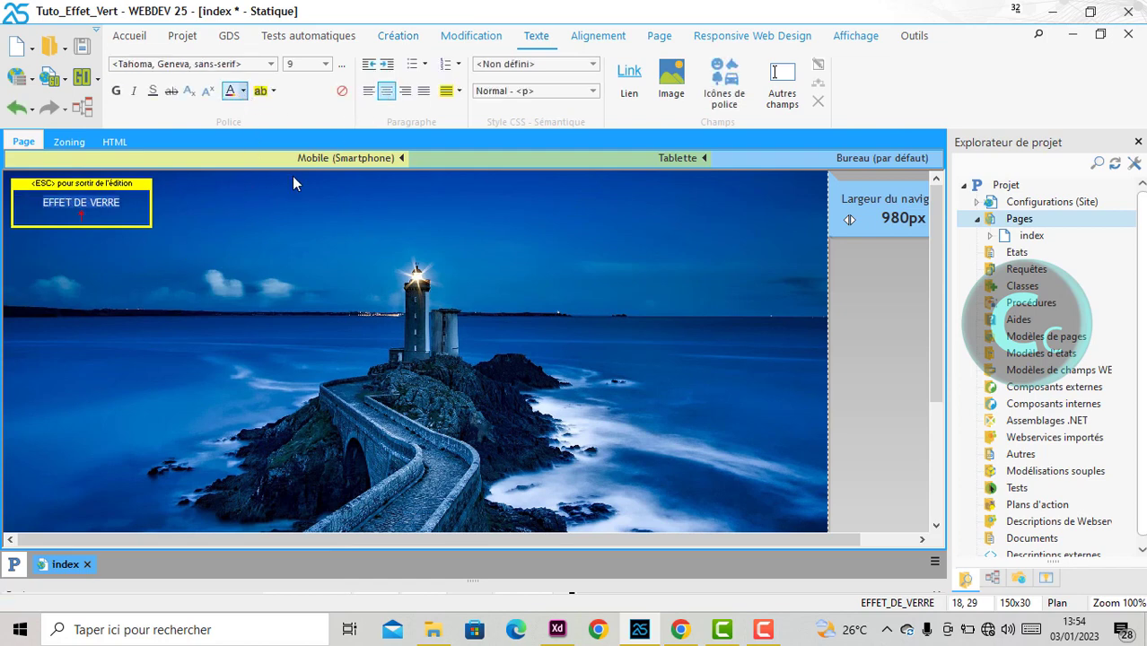
left_click(506, 162)
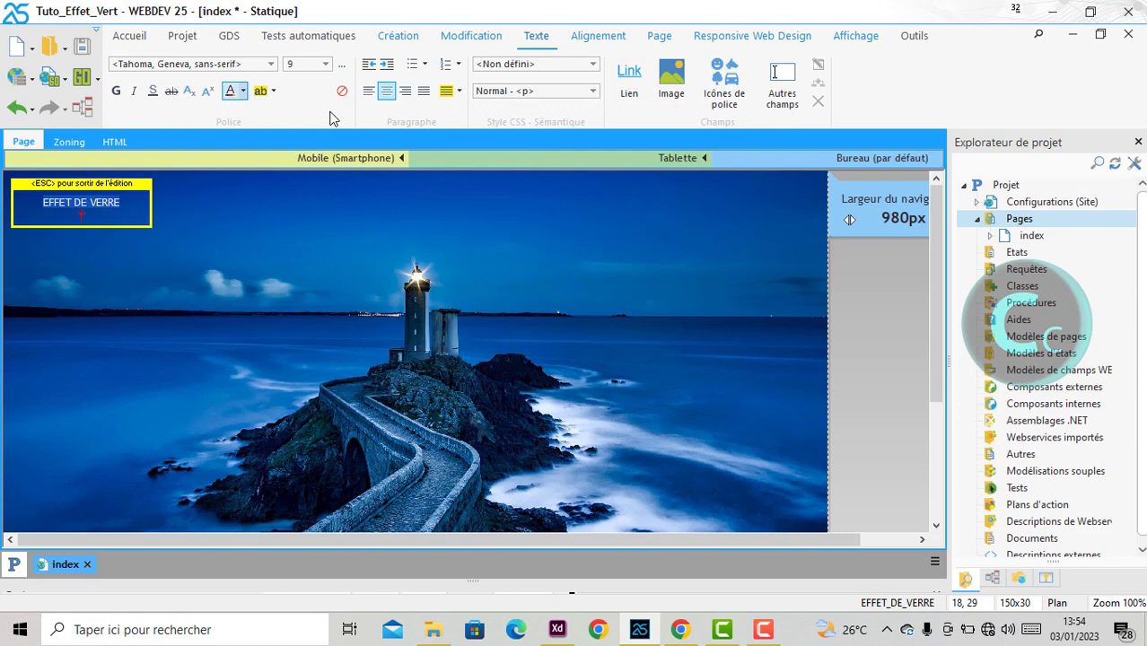
left_click(326, 64)
left_click(378, 198)
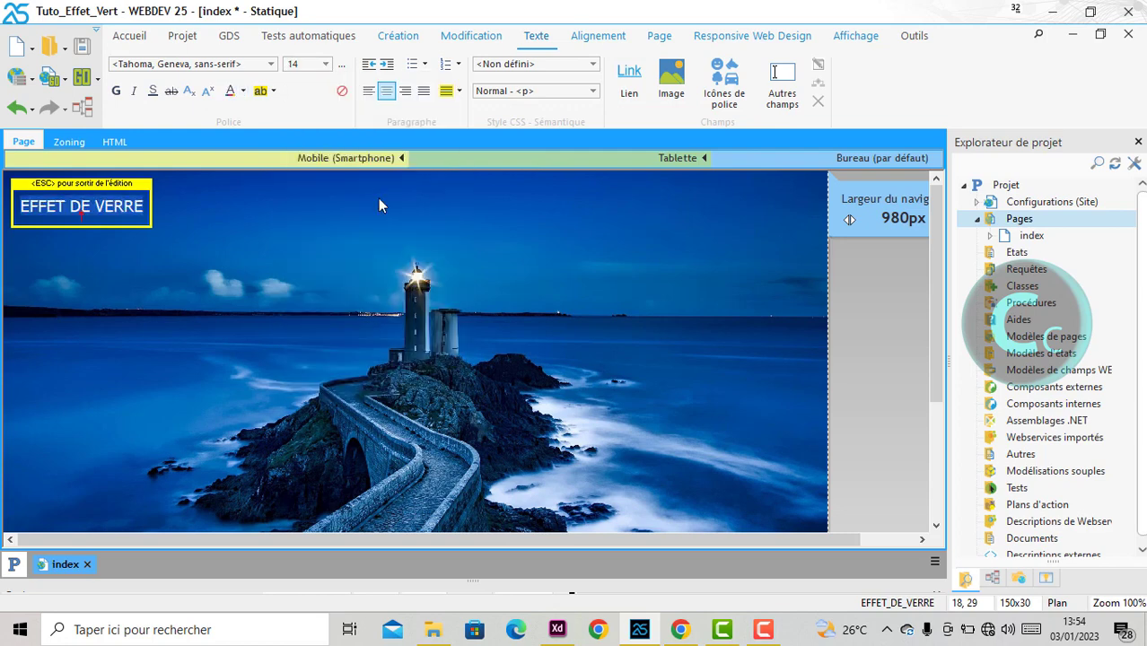
Try to set the "EFFET DE VERRE" text's font size to 18 pt
left_click(326, 64)
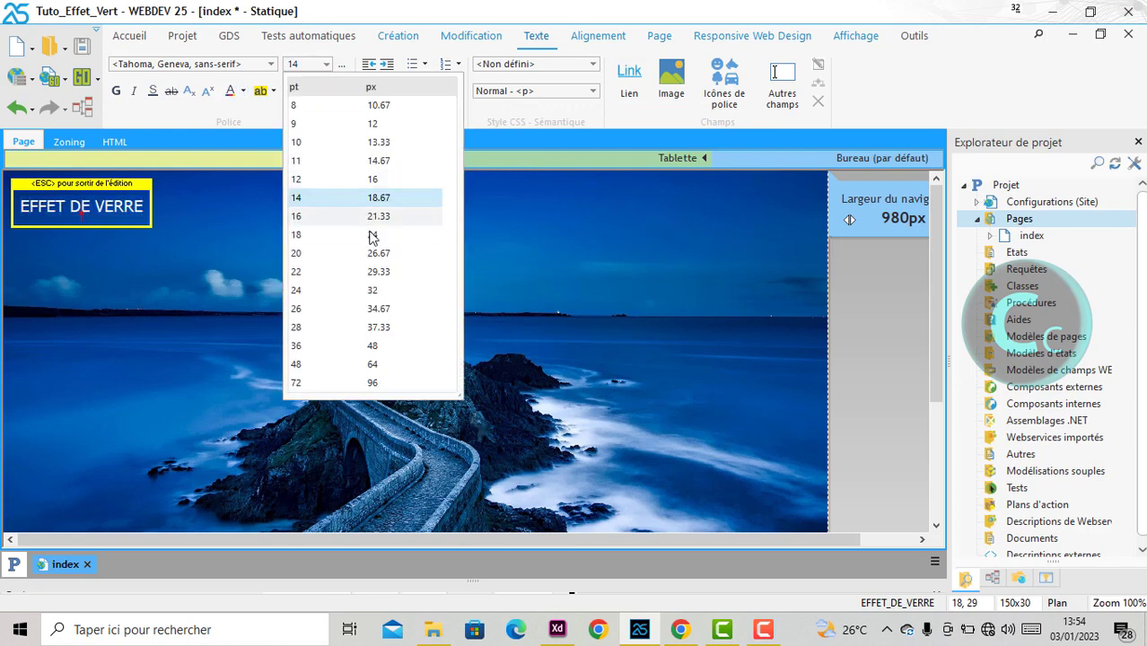
left_click(370, 234)
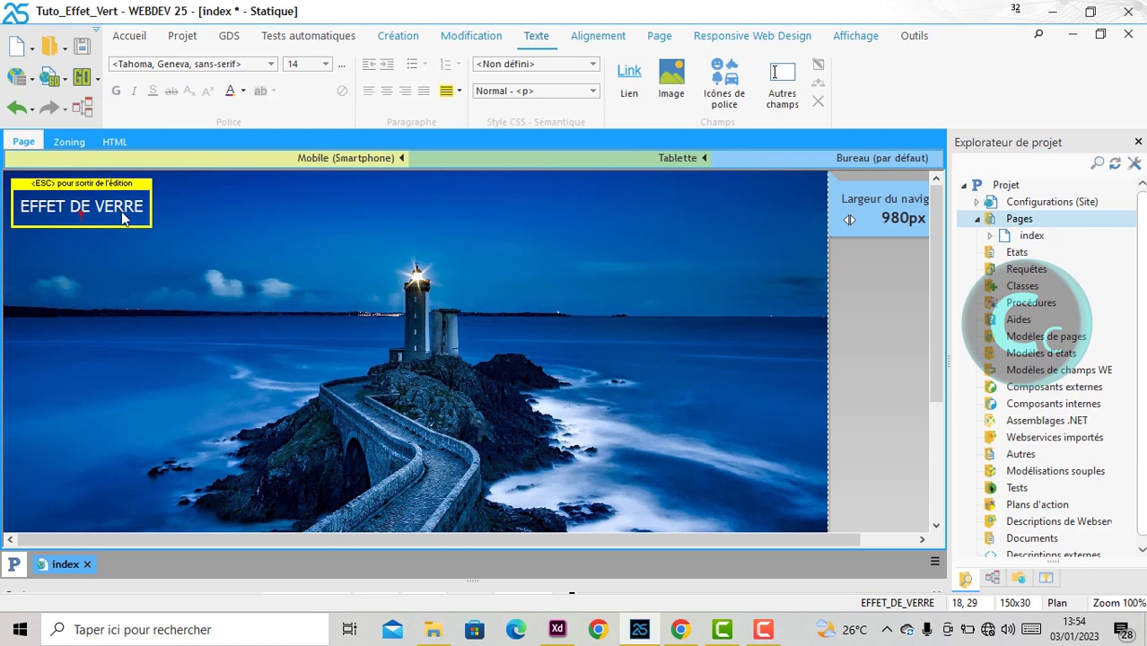
right_click(105, 208)
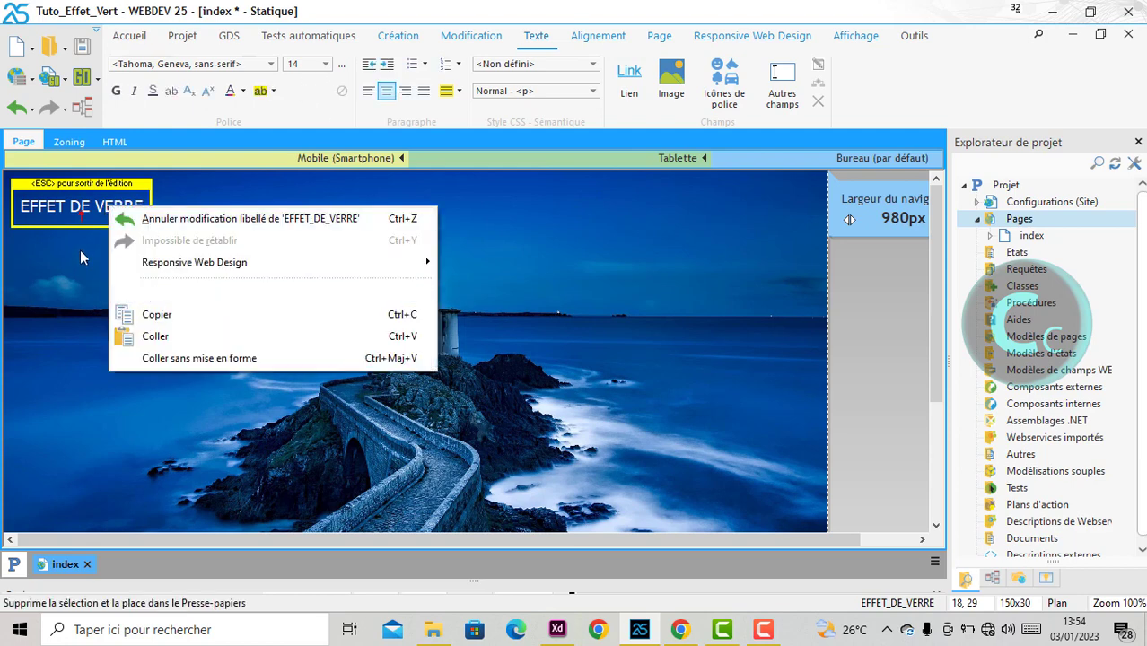
left_click(81, 249)
Set the "EFFET DE VERRE" text's font size to 16 pt and save the page
right_click(90, 208)
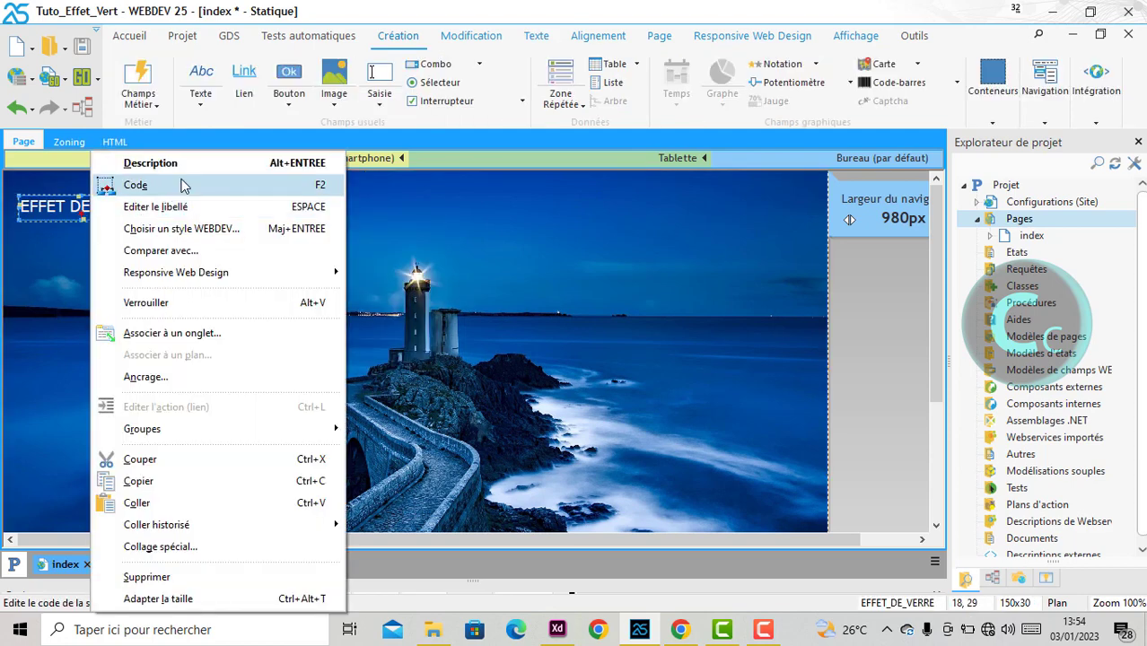
left_click(178, 207)
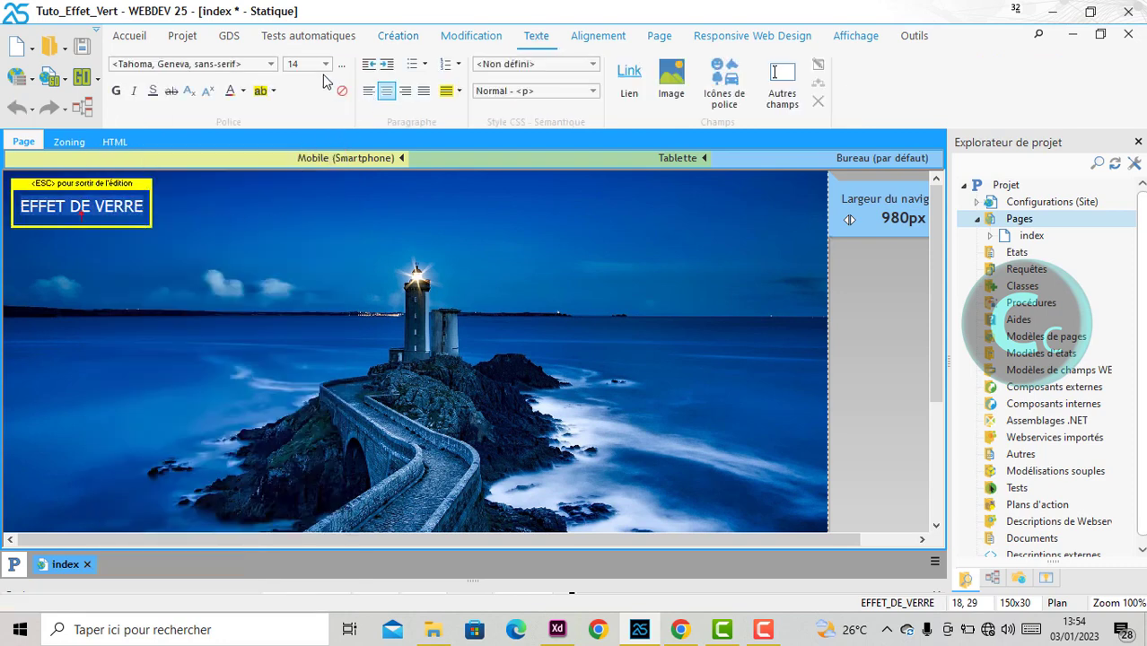
left_click(325, 64)
left_click(376, 218)
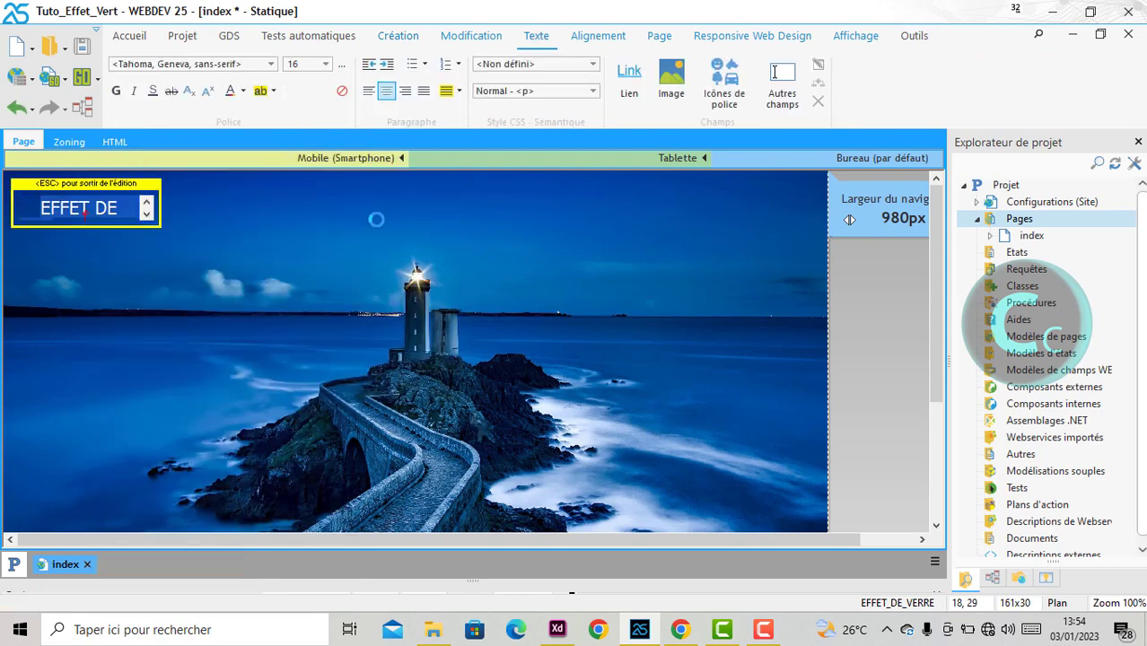
left_click(100, 229)
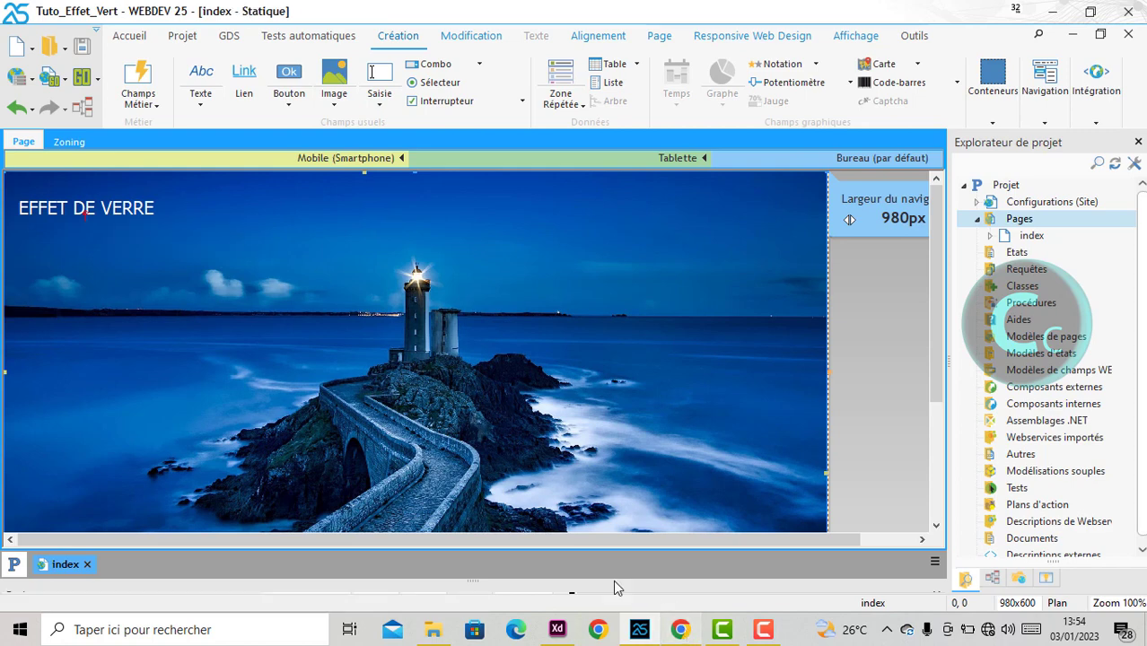
Refresh the index page in Chrome to check the title, and compare it with the Adobe XD mockup before returning to WEBDEV
left_click(680, 628)
left_click(72, 43)
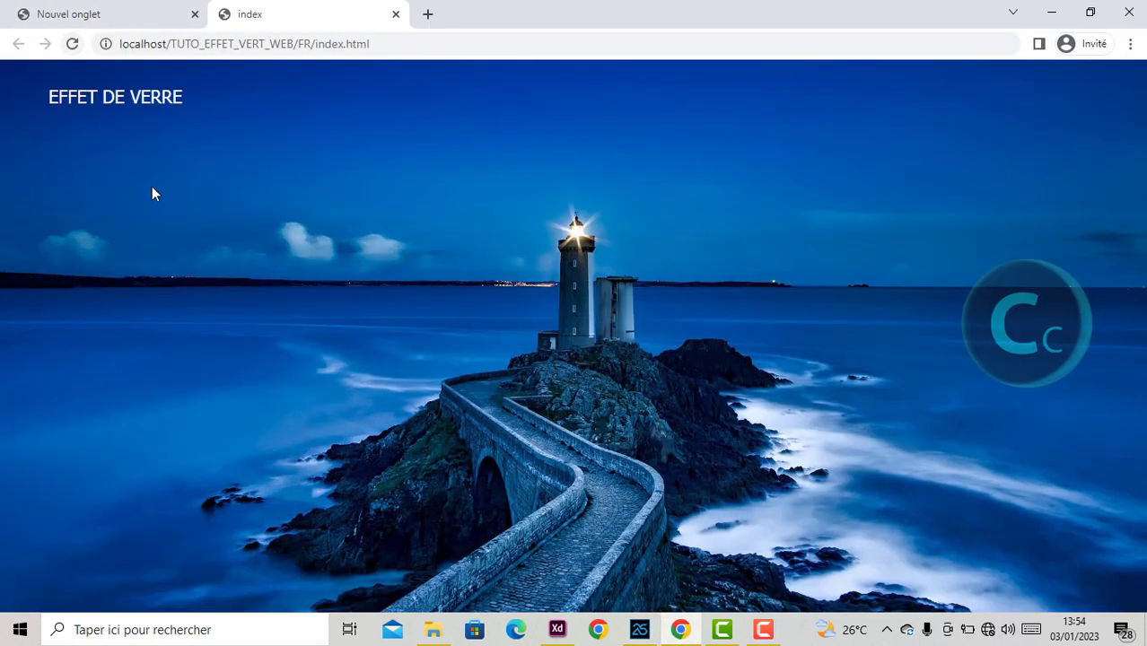
left_click_drag(59, 97, 229, 96)
left_click(229, 96)
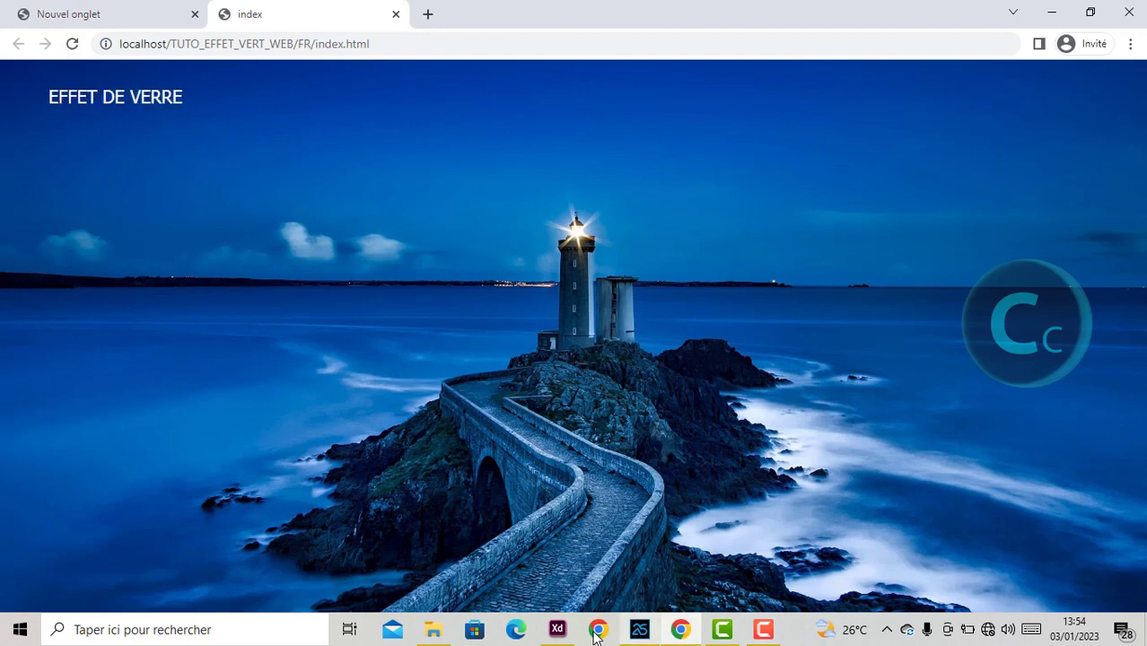
left_click(558, 629)
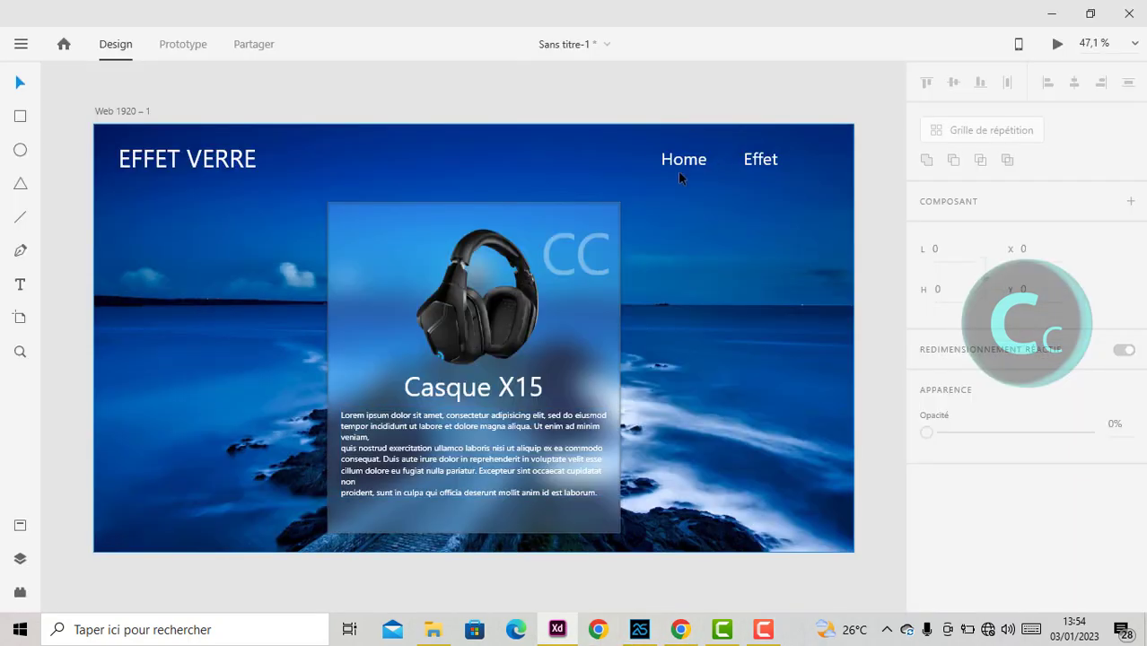
left_click(657, 632)
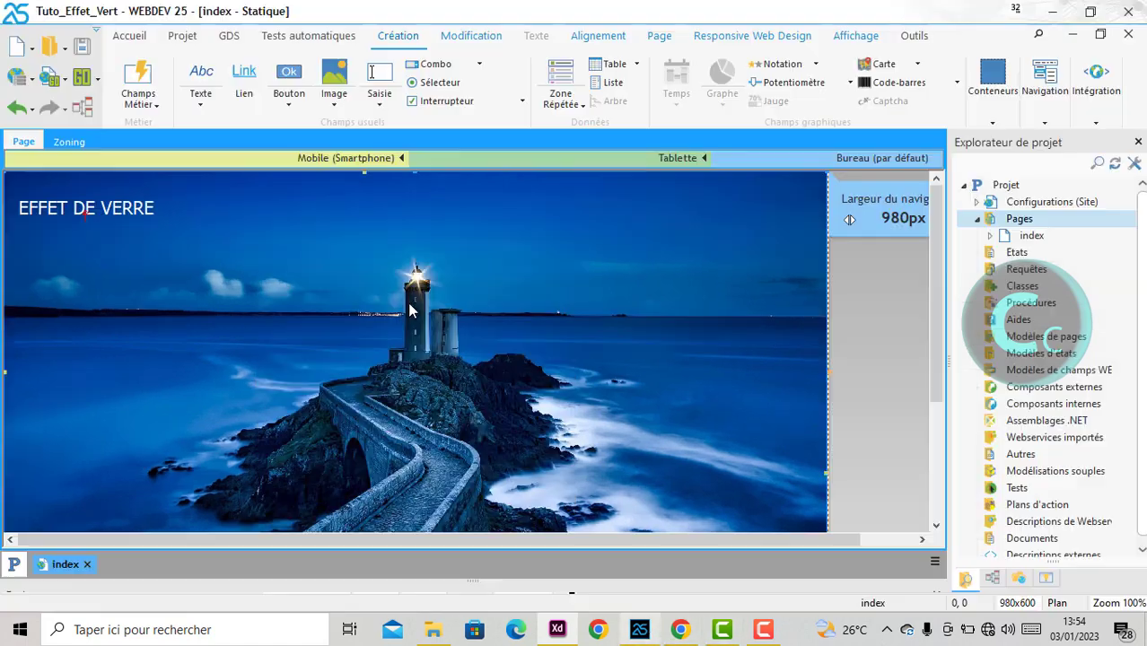
Place a text field near the page's upper-right corner, level with the title, and set its text to "Home"
left_click(200, 80)
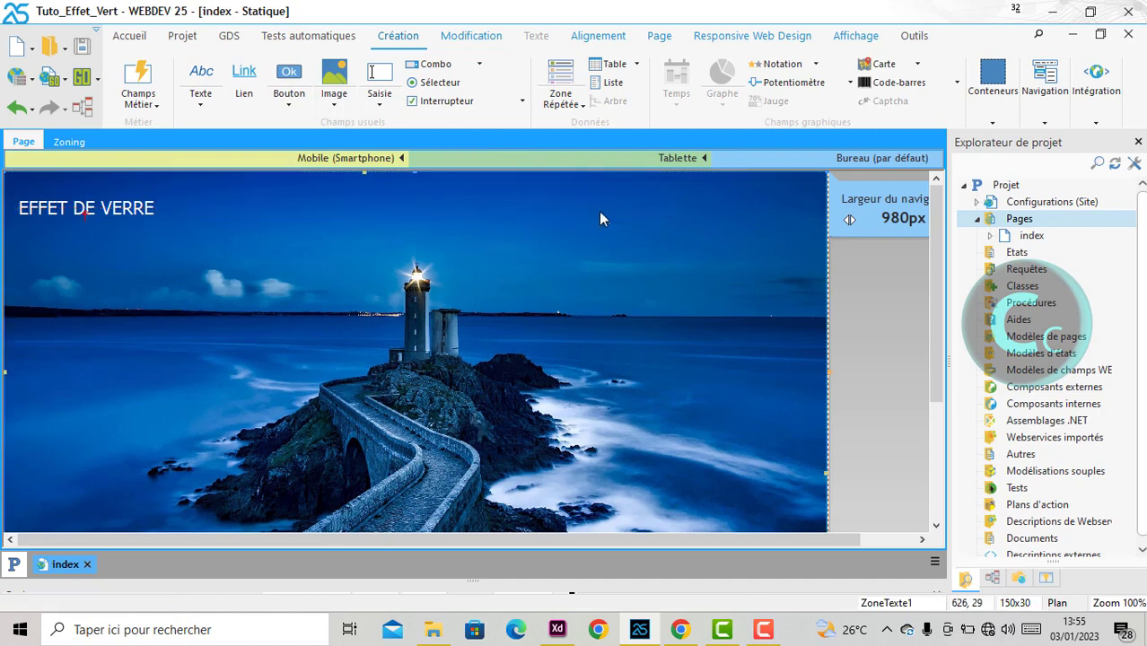
left_click(599, 211)
right_click(598, 211)
left_click(661, 208)
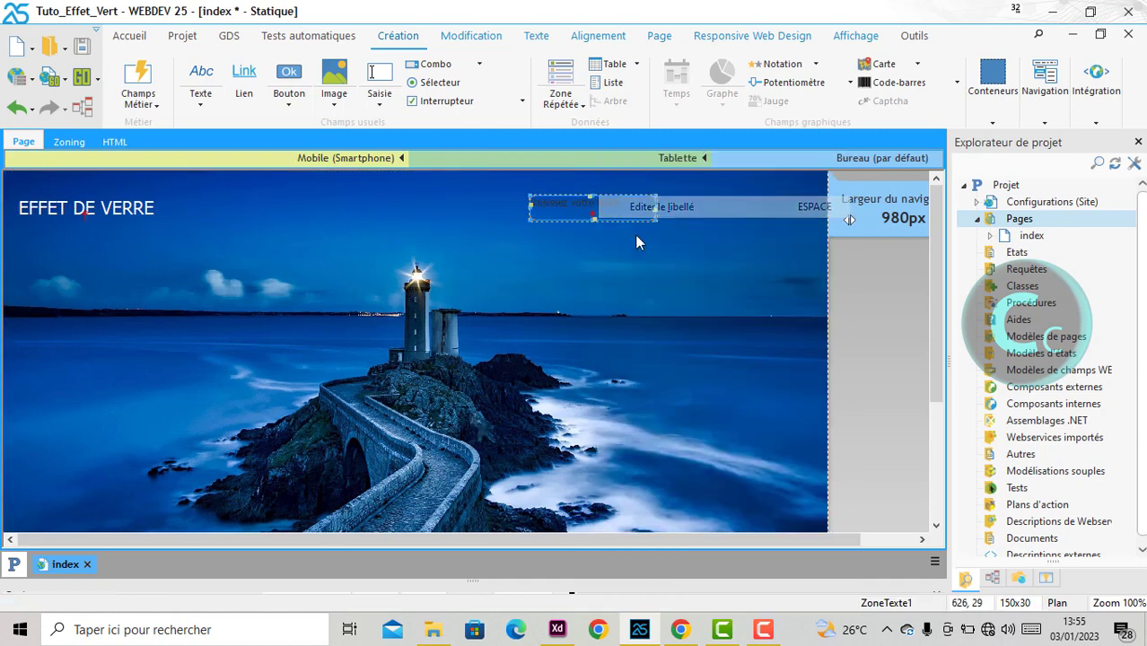
type("notre")
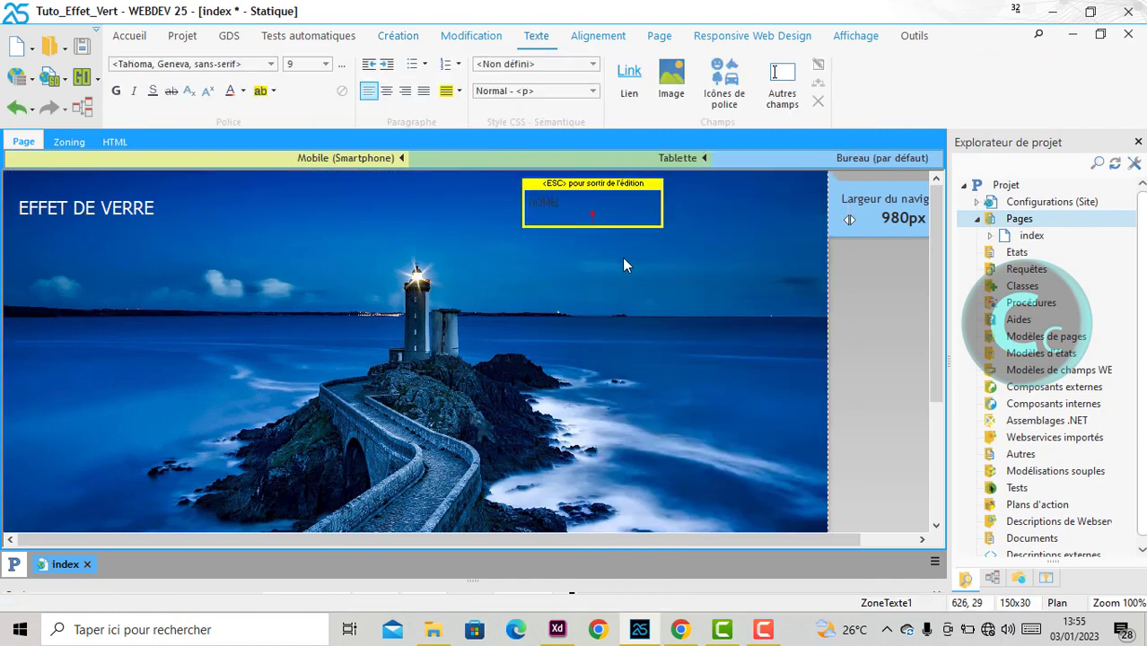
key("BackSpace")
key("BackSpace")
key("BackSpace")
type("Home")
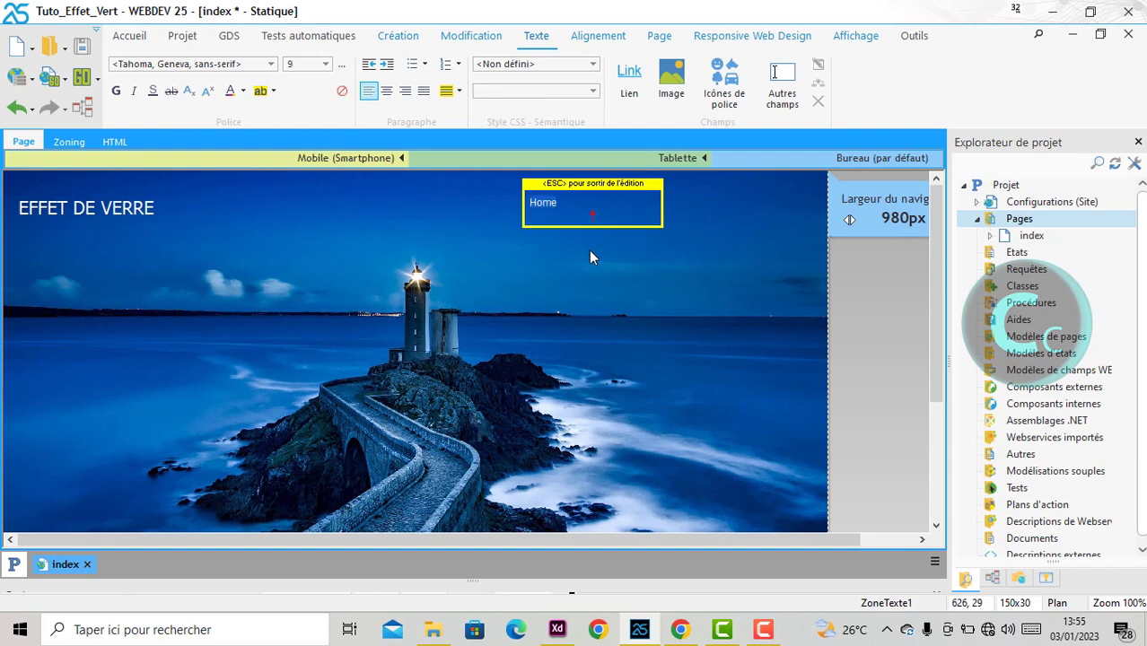
Format the "Home" text as centred, 14 pt and white
left_click(392, 91)
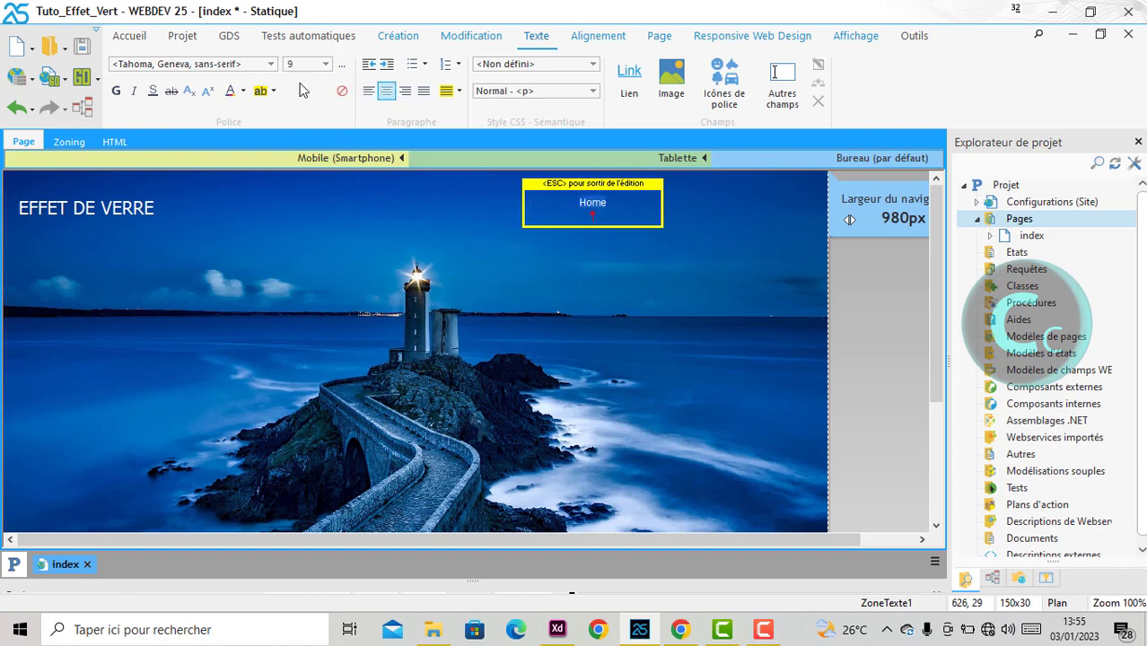
left_click(325, 65)
left_click(381, 184)
left_click(327, 64)
left_click(364, 198)
left_click(242, 91)
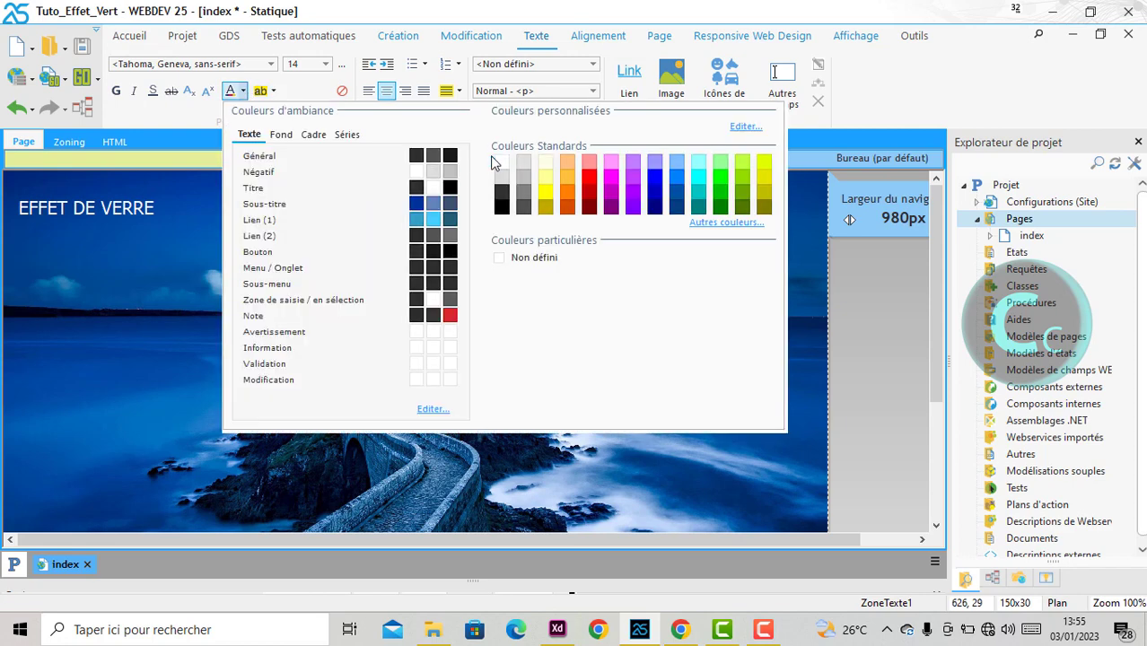
left_click(500, 162)
left_click(614, 258)
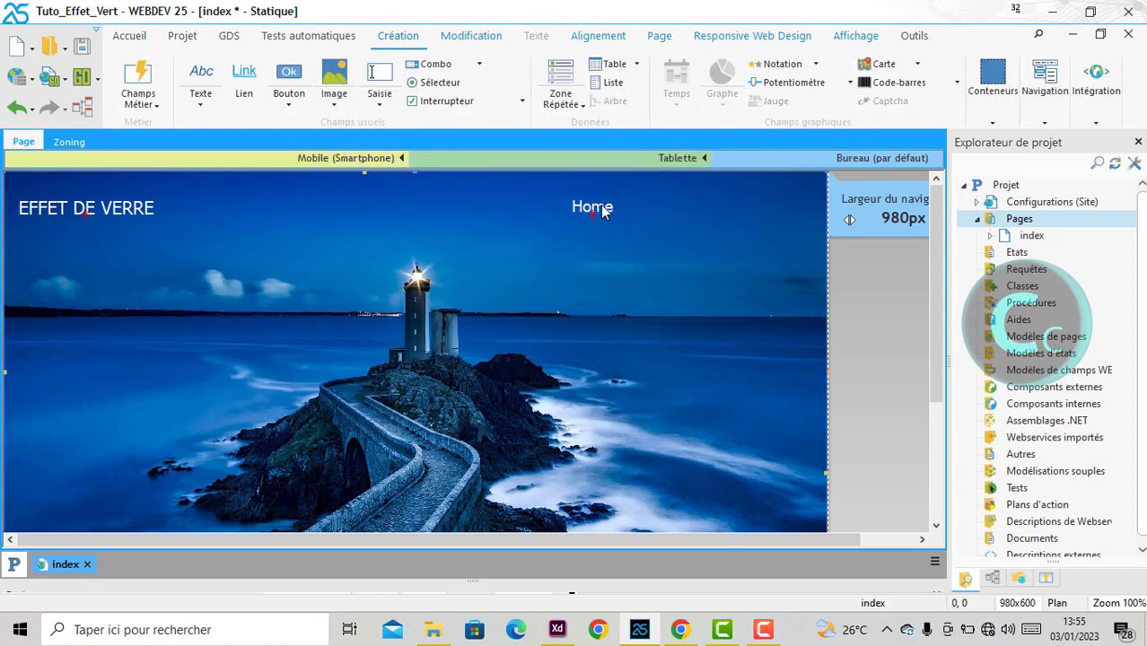
Narrow the "Home" text field and duplicate it to its right, with "Effet" as the copy's text
left_click(601, 210)
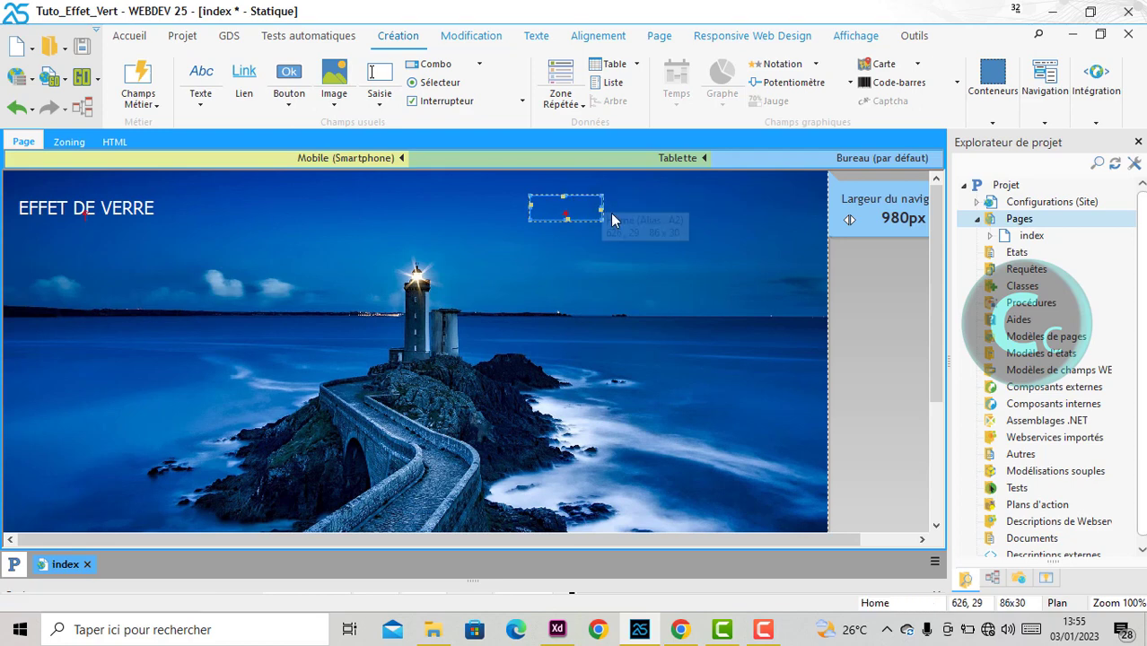
left_click_drag(603, 209, 681, 212)
right_click(674, 210)
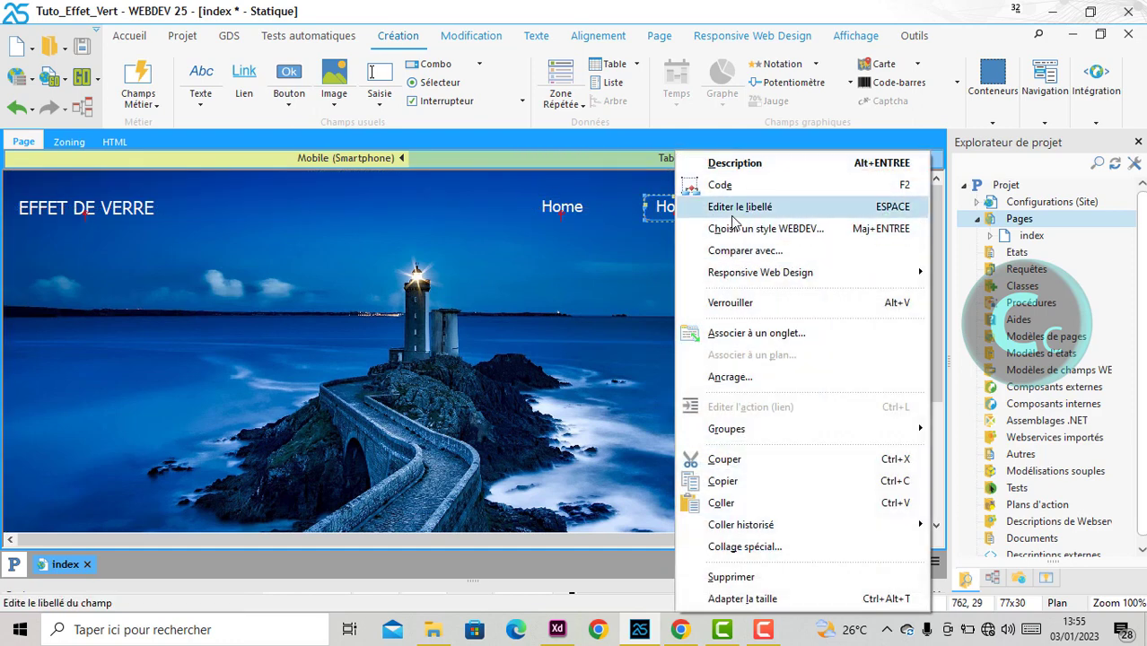
left_click(732, 206)
type("Effet")
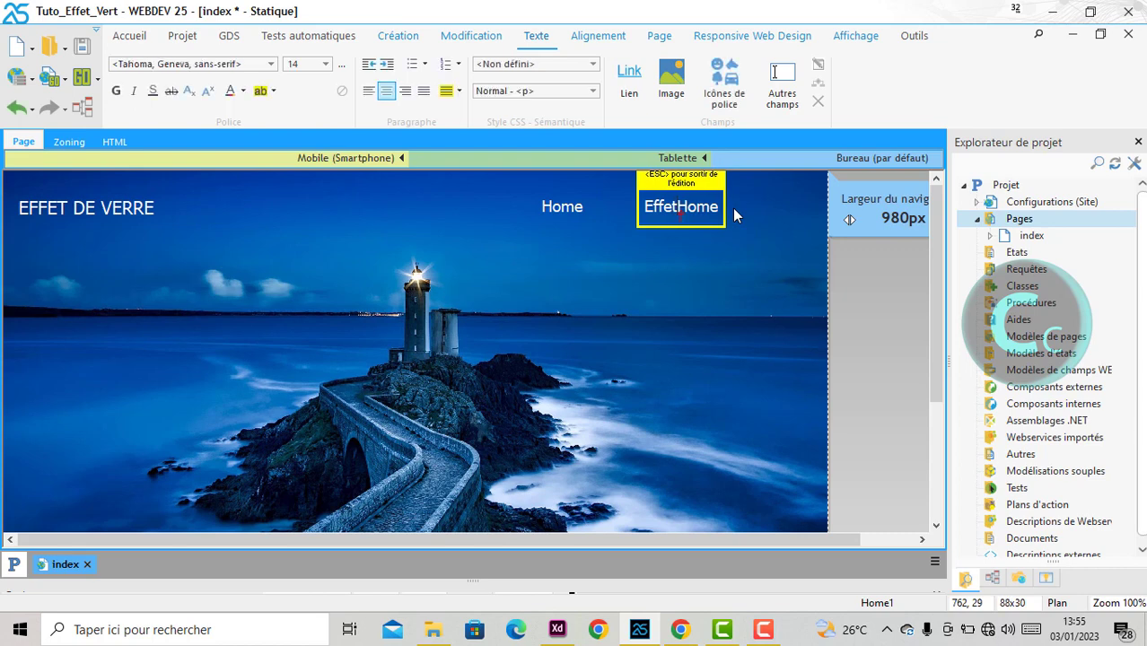
type("e")
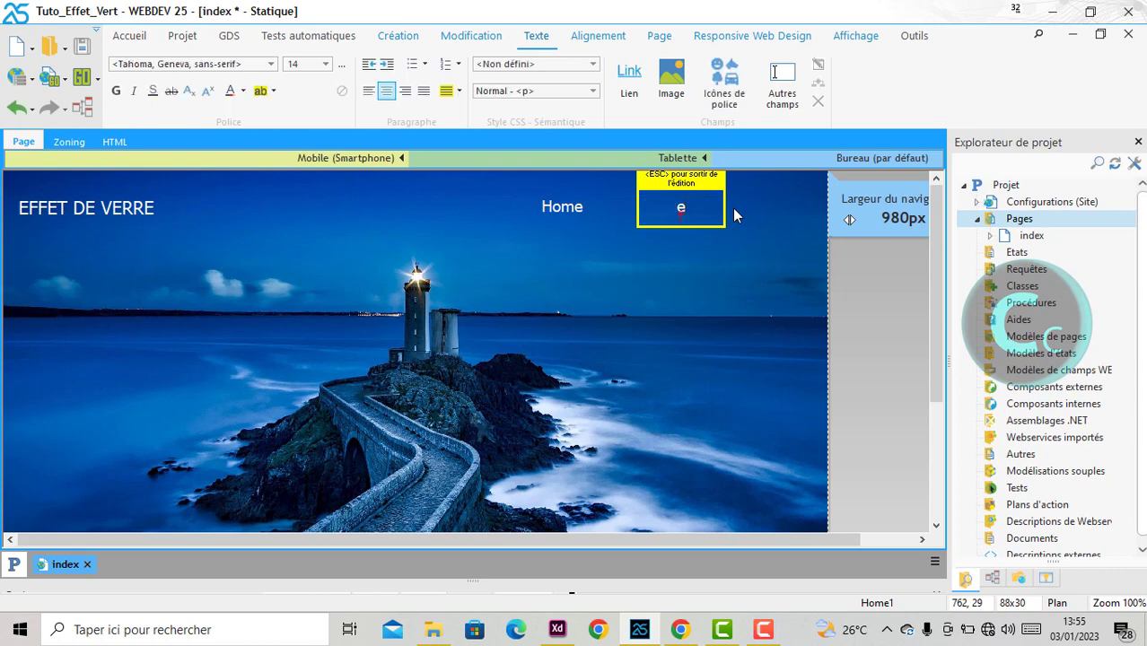
key("BackSpace")
type("Effeyt")
key("BackSpace")
key("BackSpace")
type("t")
left_click(684, 274)
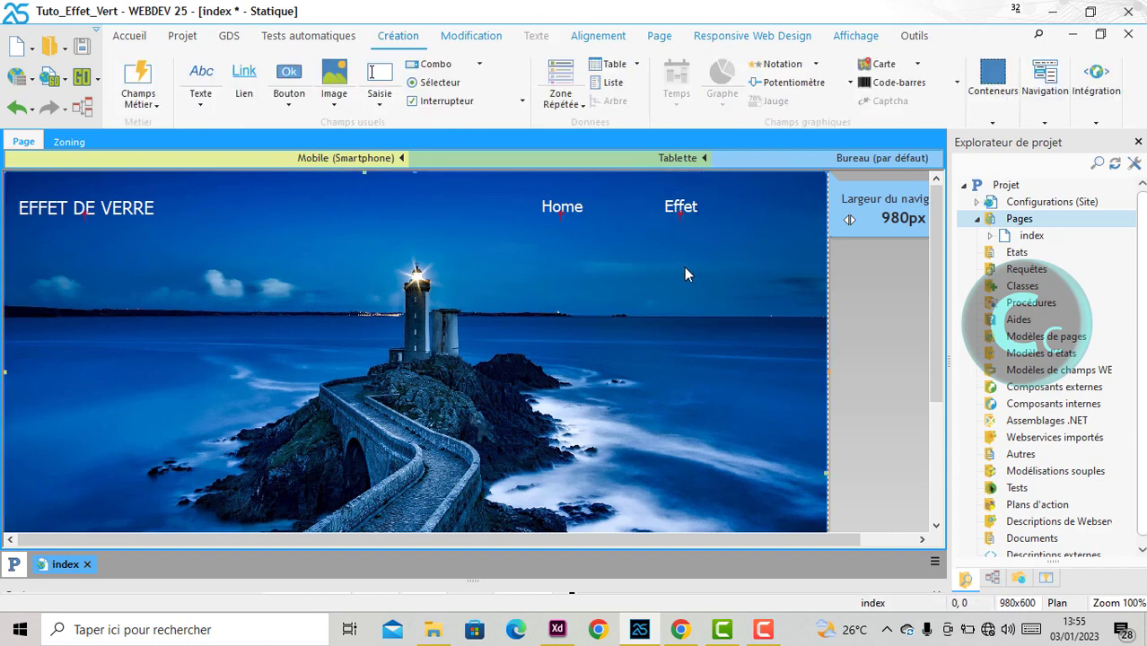
Move the "Effet" text horizontally closer to the "Home" text
left_click(679, 209)
left_click_drag(674, 208, 641, 209)
left_click(675, 257)
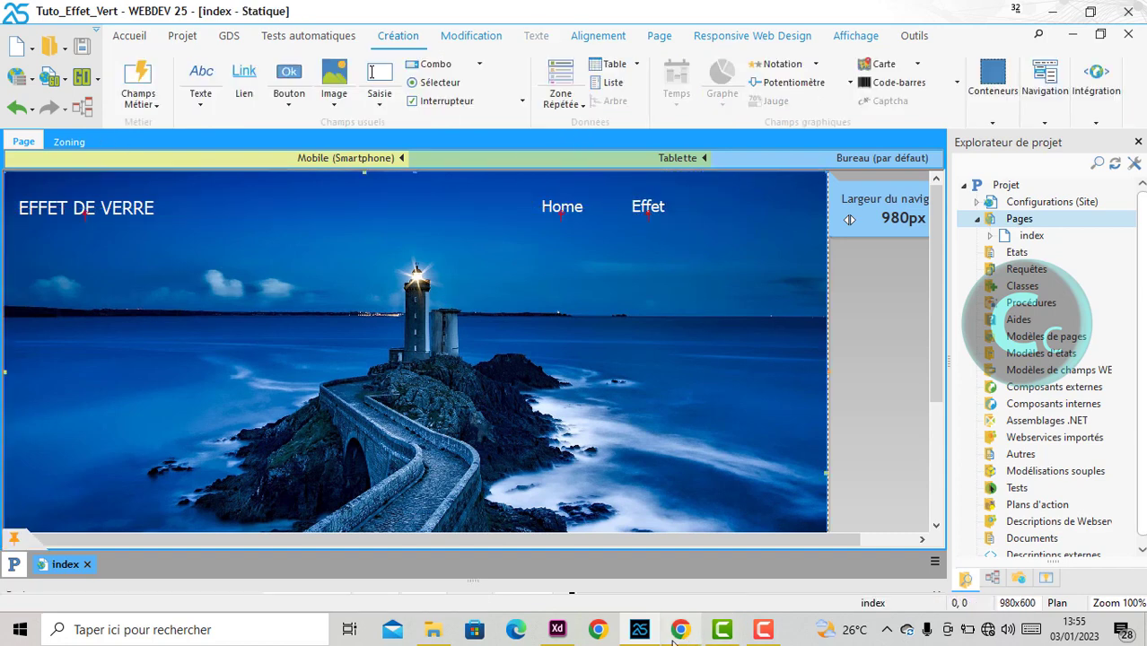
Check the "Home" and "Effet" texts on the page in Chrome, and review the card layout in the Adobe XD mockup
left_click(680, 629)
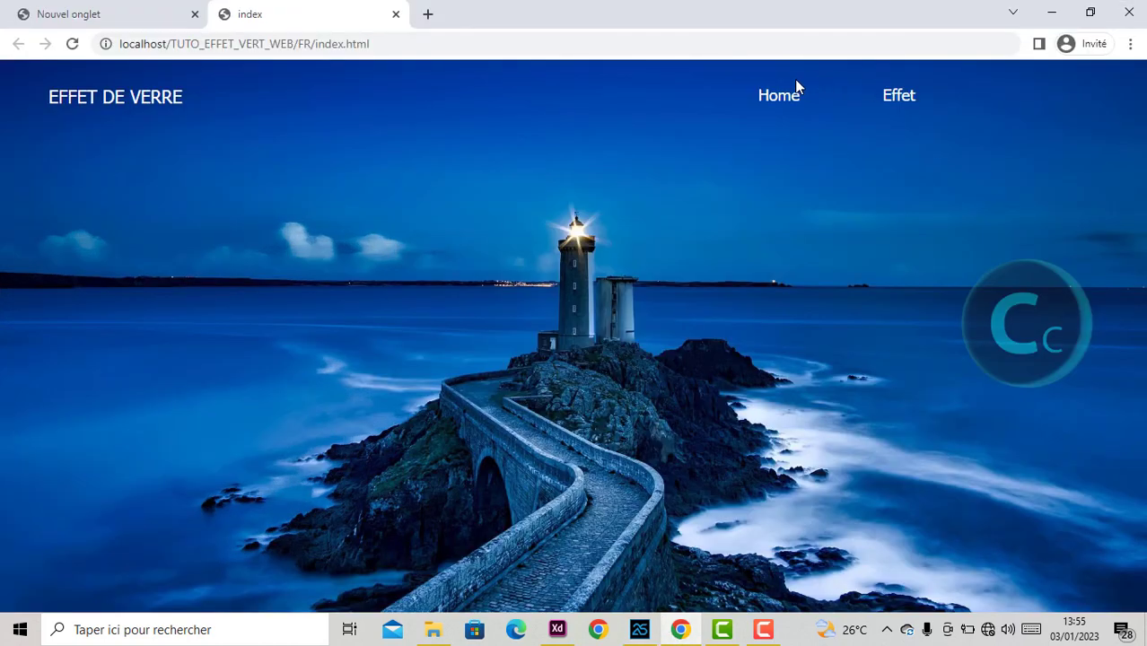
left_click(684, 632)
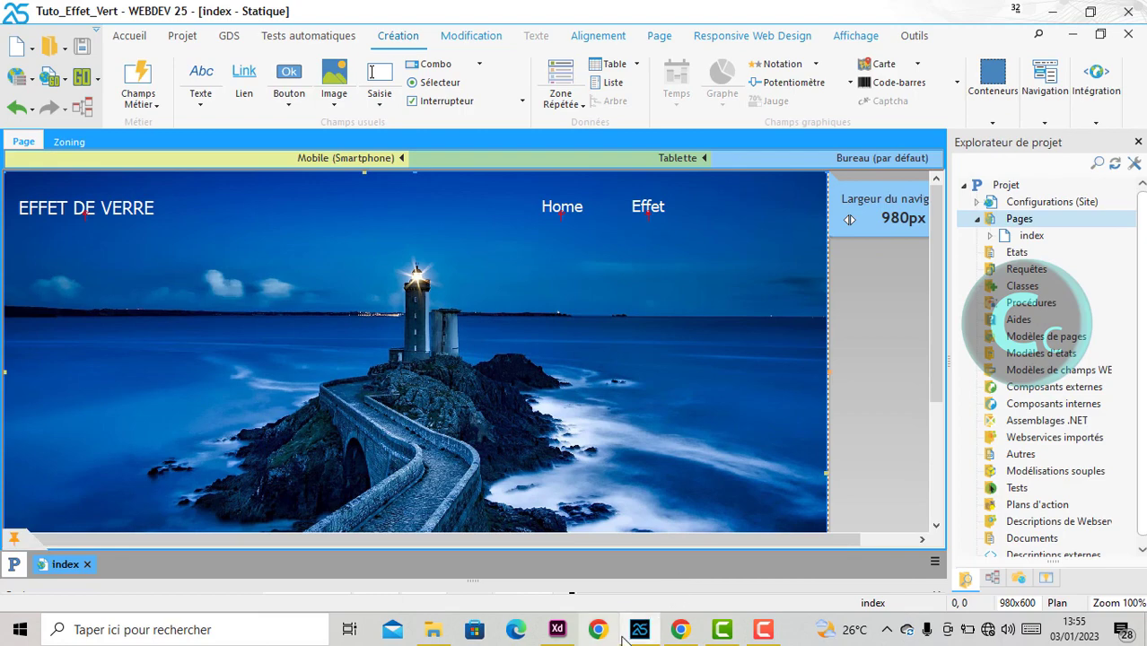
left_click(589, 633)
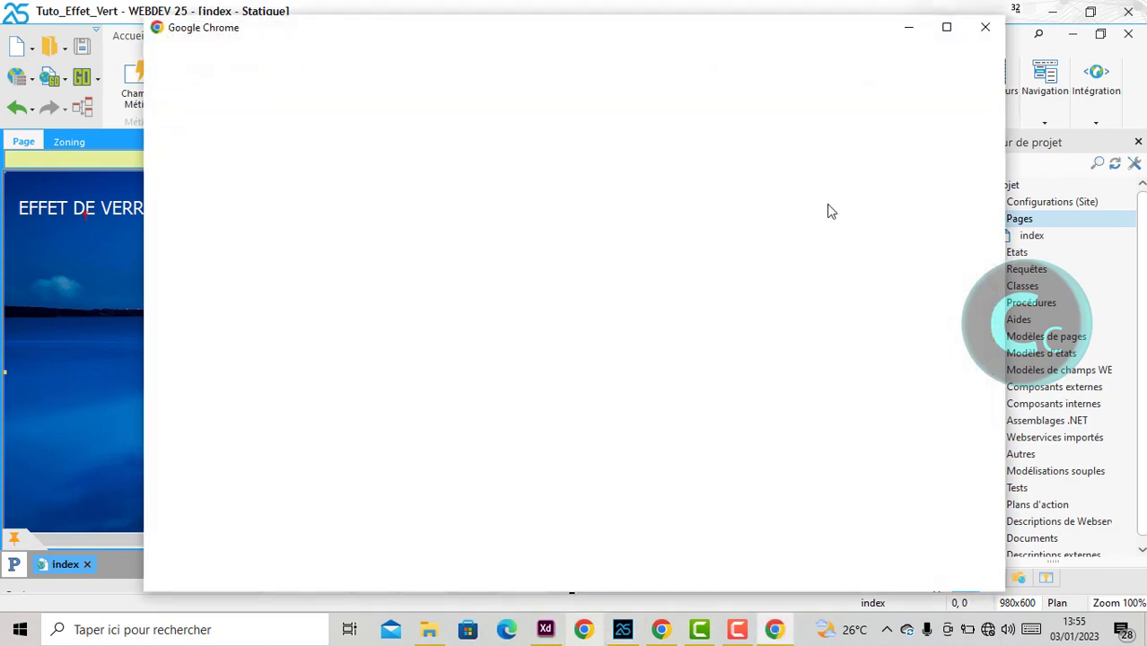
left_click(987, 34)
left_click(557, 629)
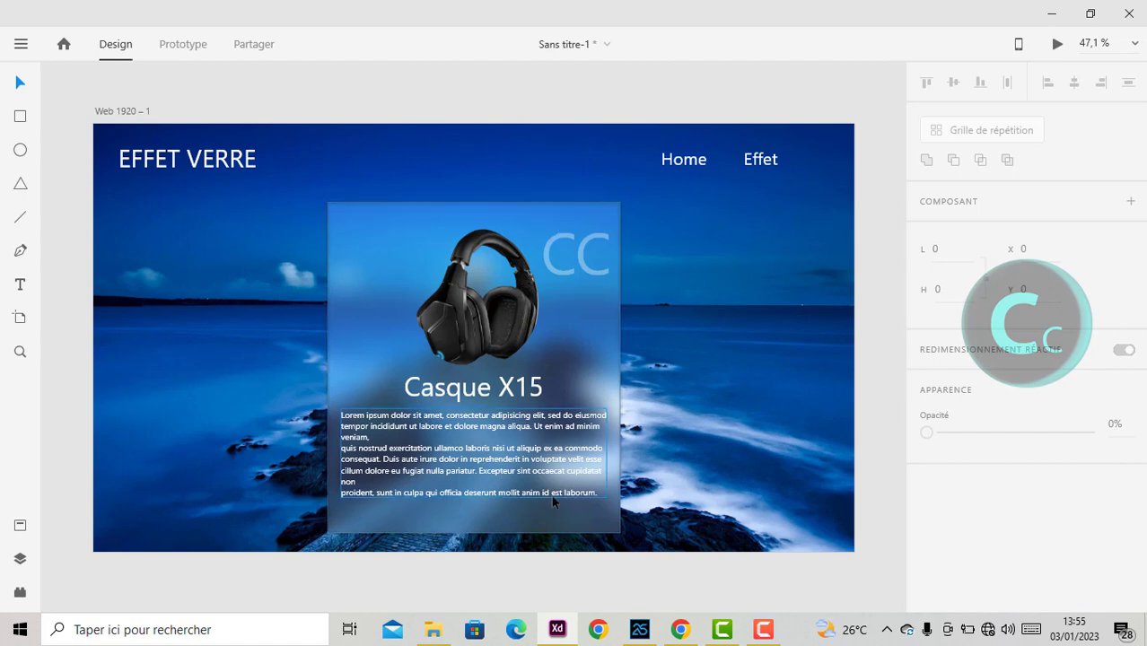
left_click(639, 630)
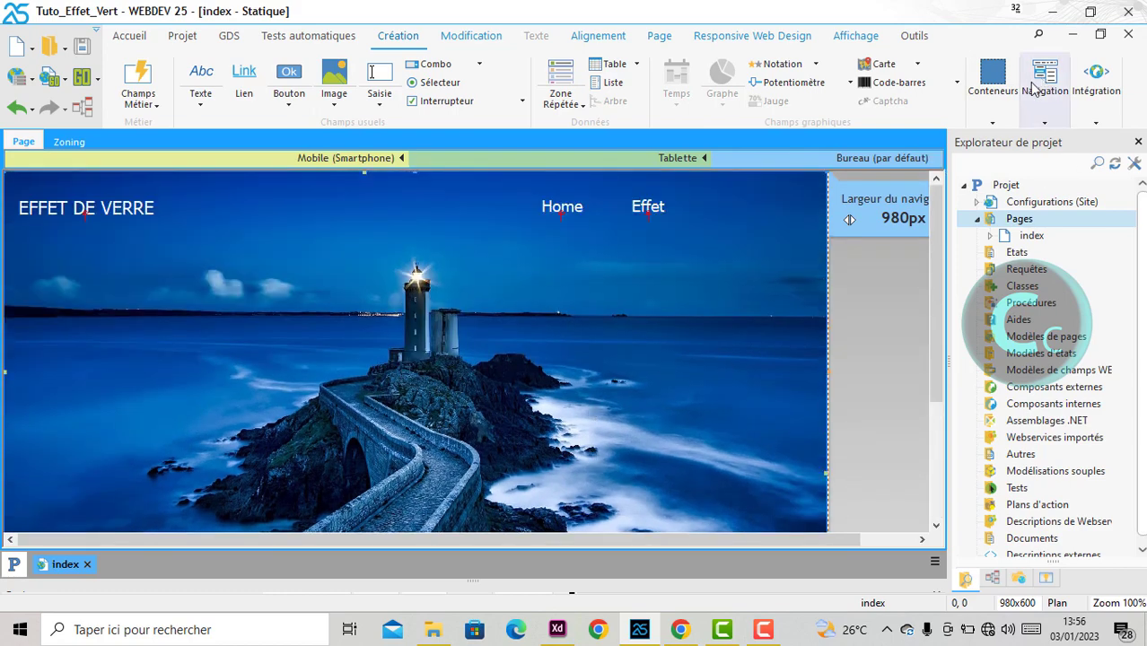
Add a cell container of about 444 x 479 px in the middle of the page, below the title and menu texts
left_click(992, 95)
left_click(614, 141)
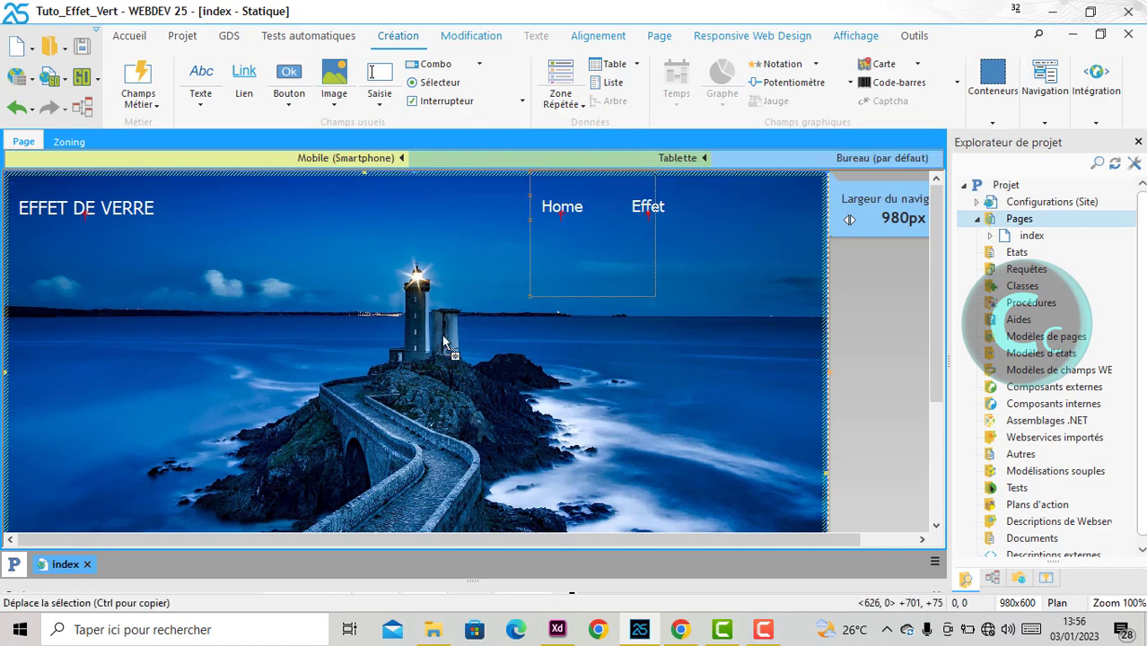
left_click(307, 311)
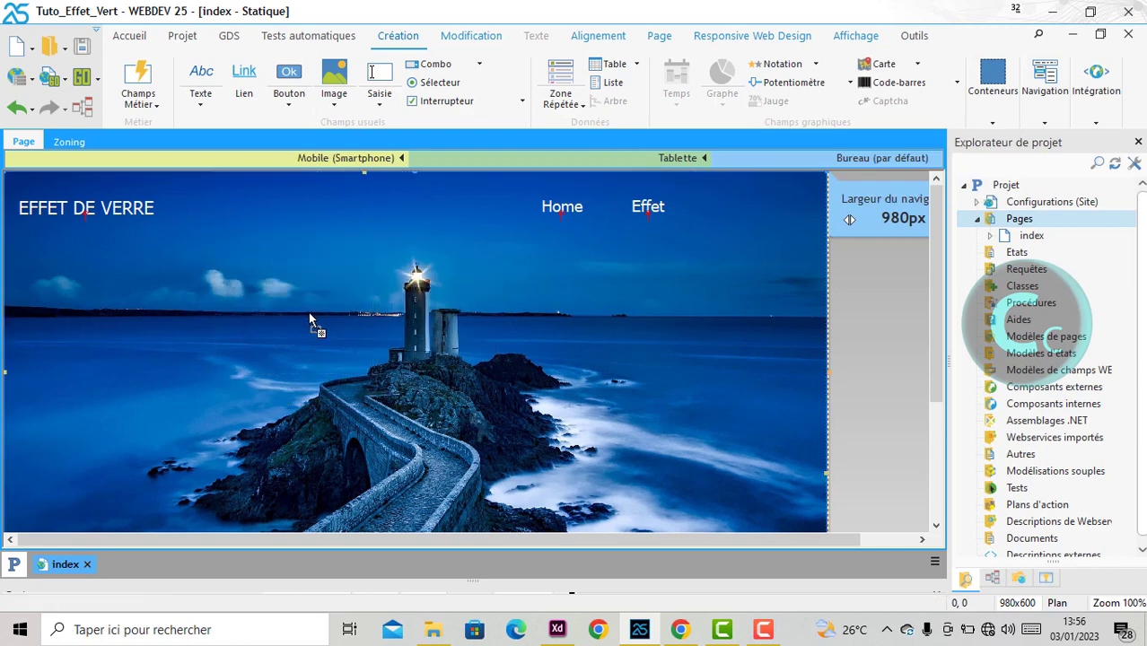
scroll(384, 206, "down", 3)
left_click_drag(372, 182, 618, 460)
scroll(459, 395, "up", 3)
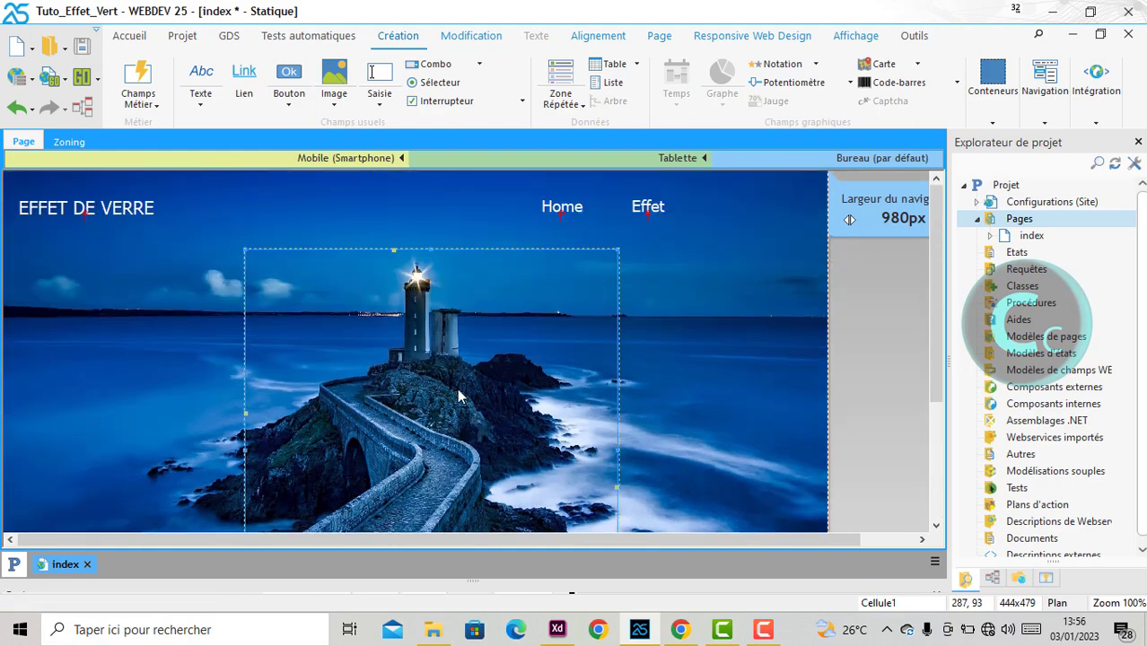
Centre the cell horizontally in its parent and save the page
scroll(472, 385, "down", 3)
left_click(597, 35)
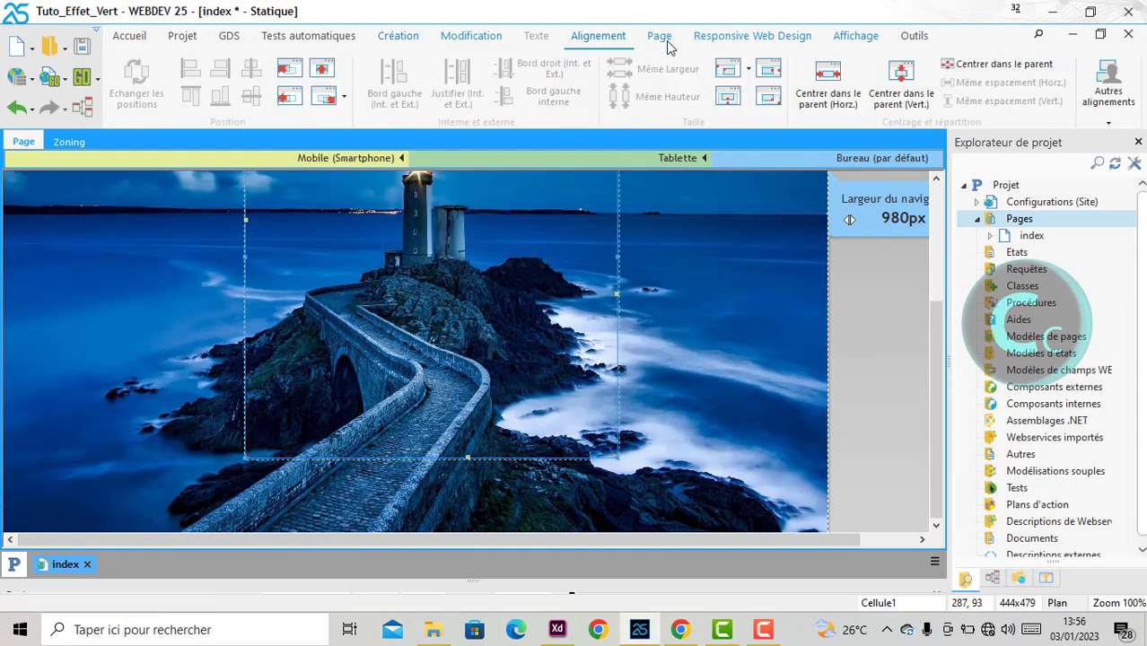
left_click(827, 93)
scroll(429, 401, "up", 3)
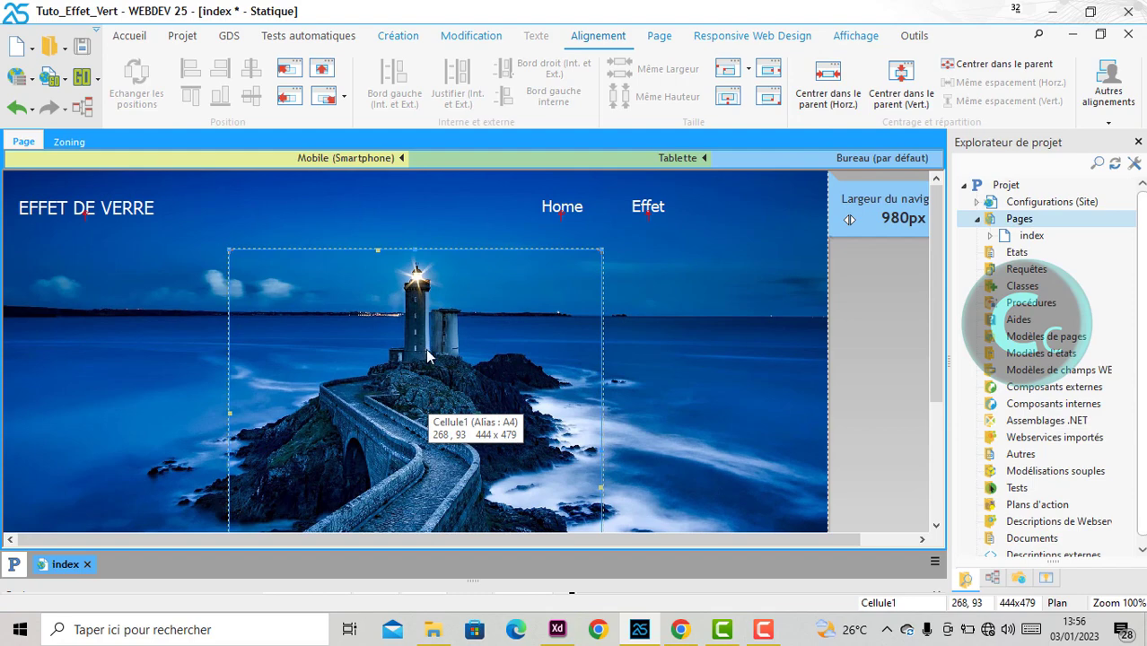
key("ctrl+s")
Refresh the page in Chrome to check the cell, and consult the glass card in the Adobe XD mockup
left_click(682, 629)
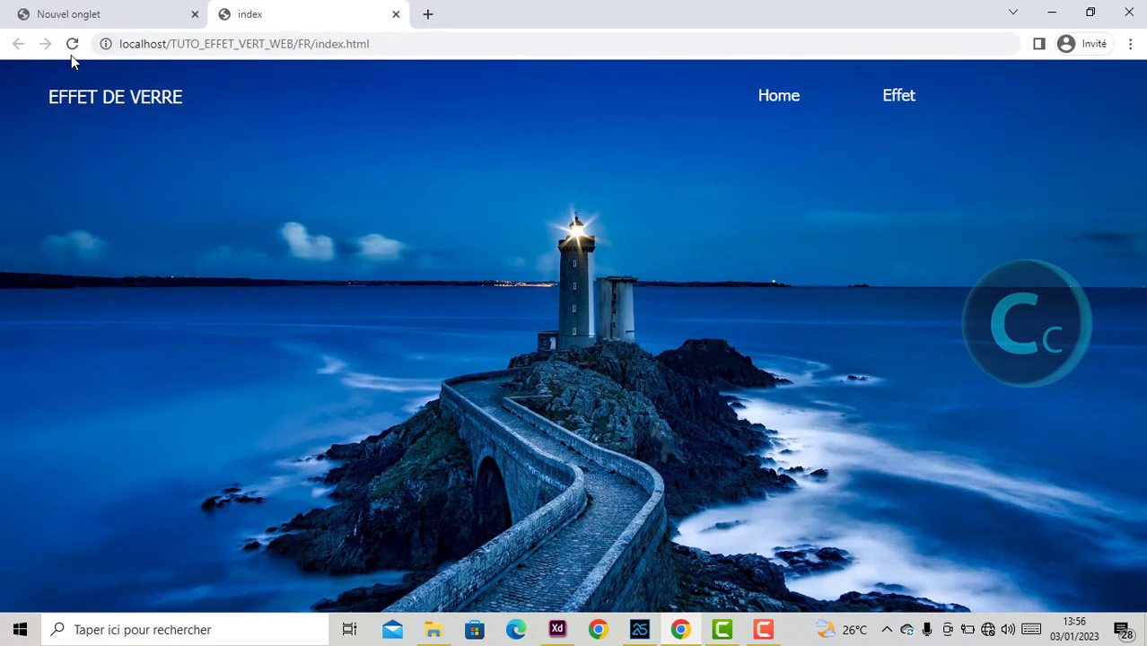
left_click(71, 54)
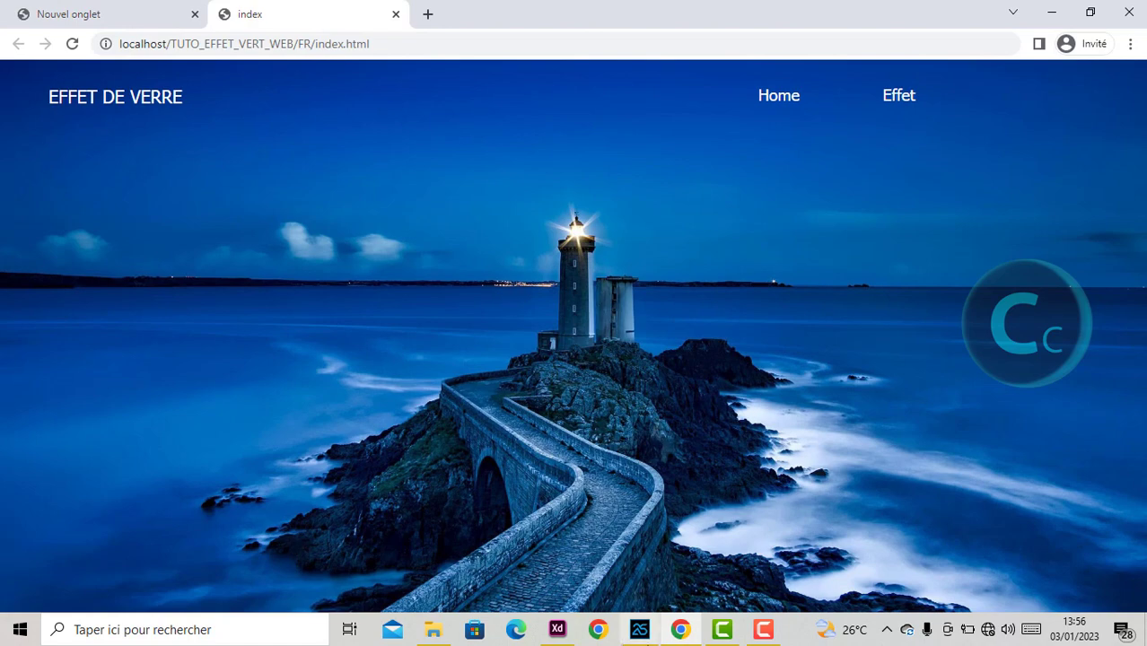
left_click(638, 630)
left_click(557, 630)
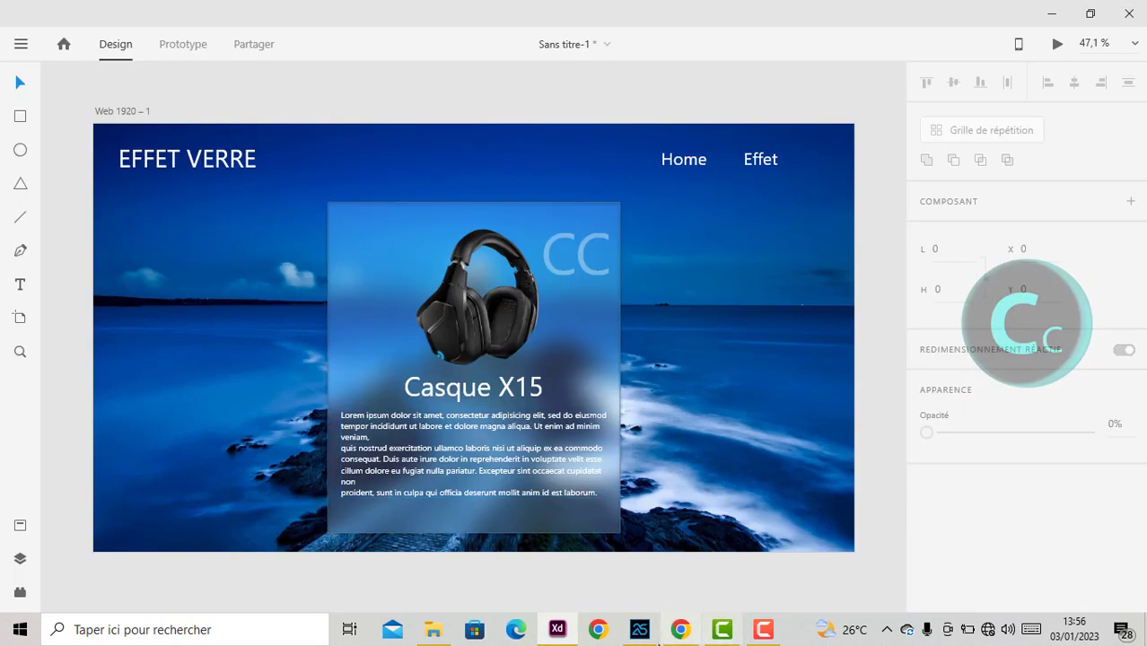
left_click(639, 630)
In WEBDEV, set the cell's frame and background type to Style CSS and open the custom CSS entry in its style overrides
right_click(402, 341)
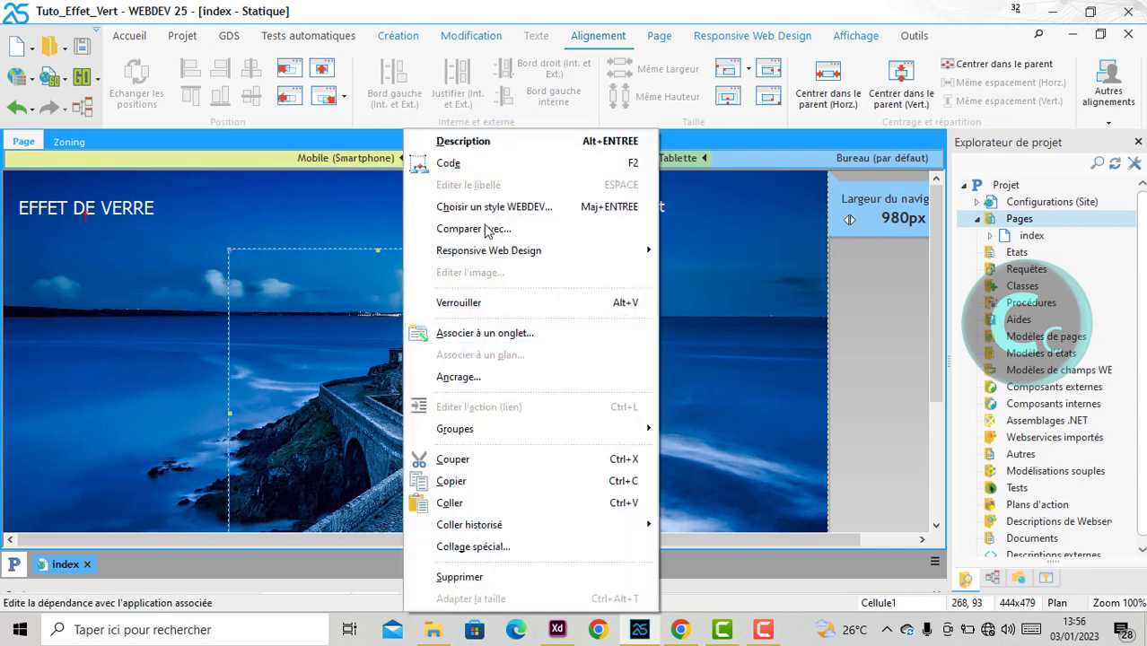
left_click(483, 142)
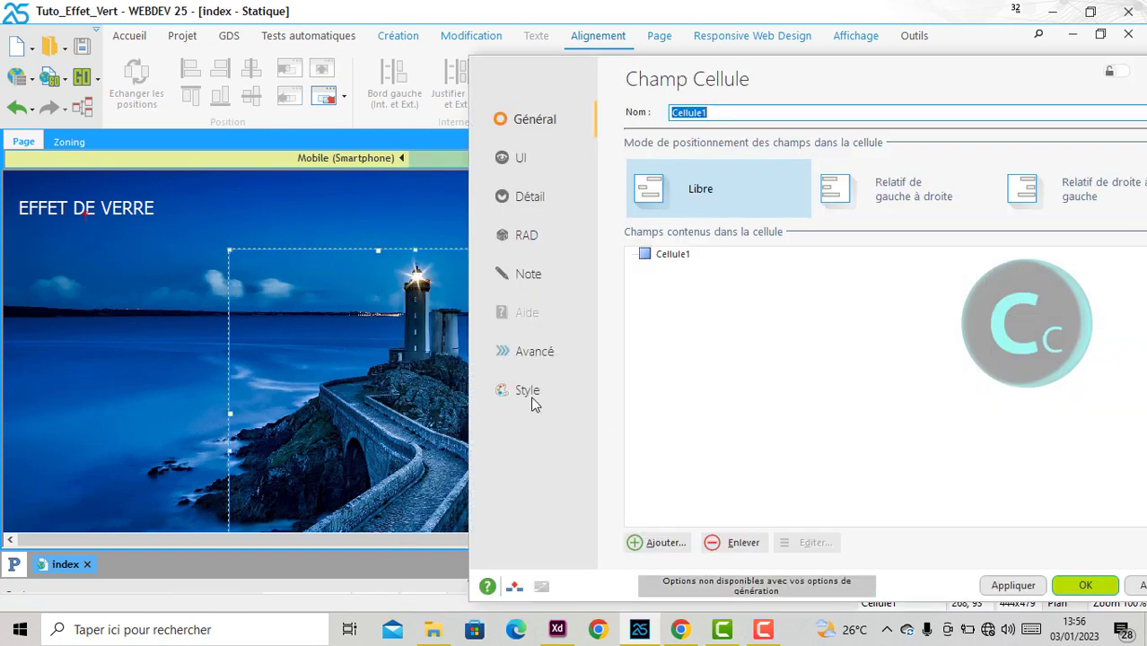
left_click(528, 393)
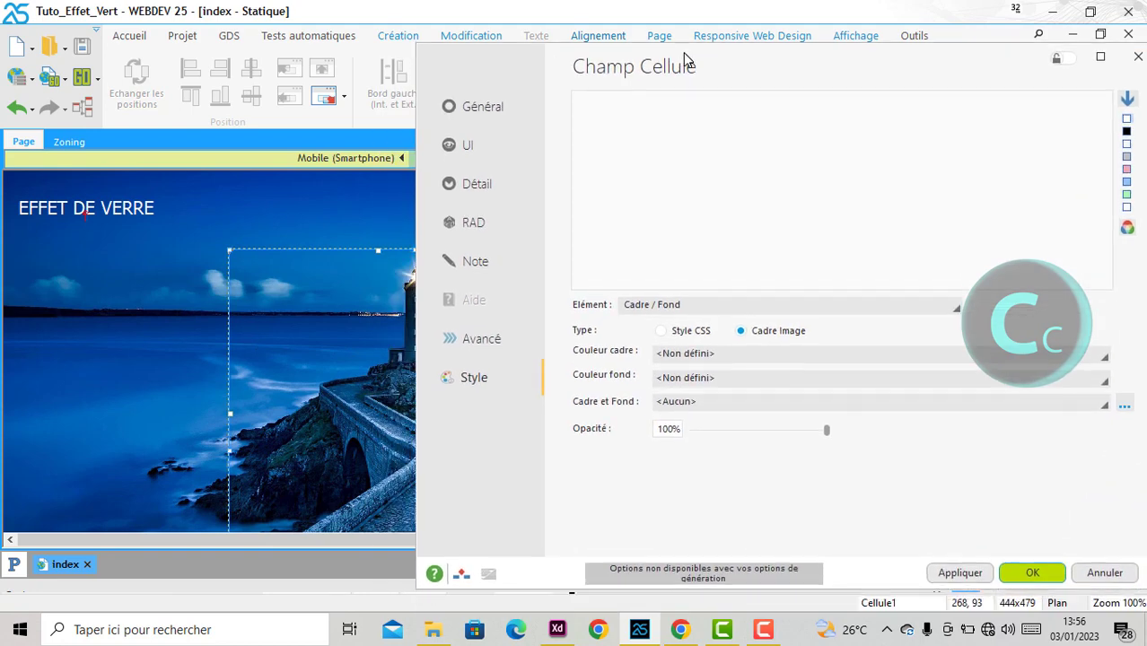
left_click(665, 333)
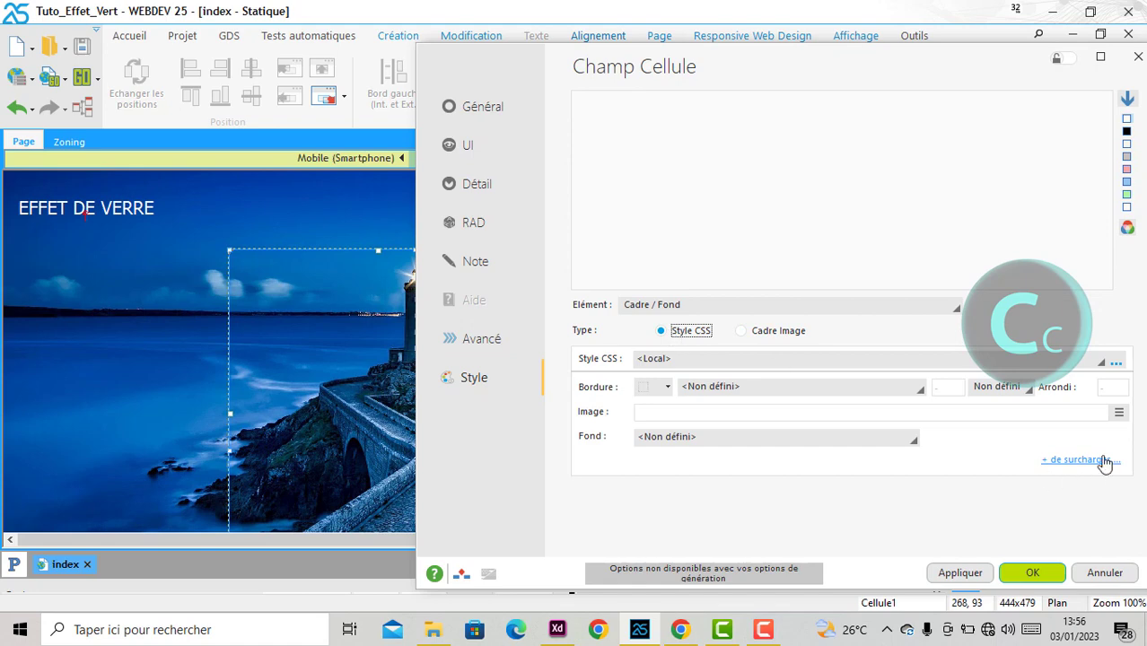
left_click(1071, 462)
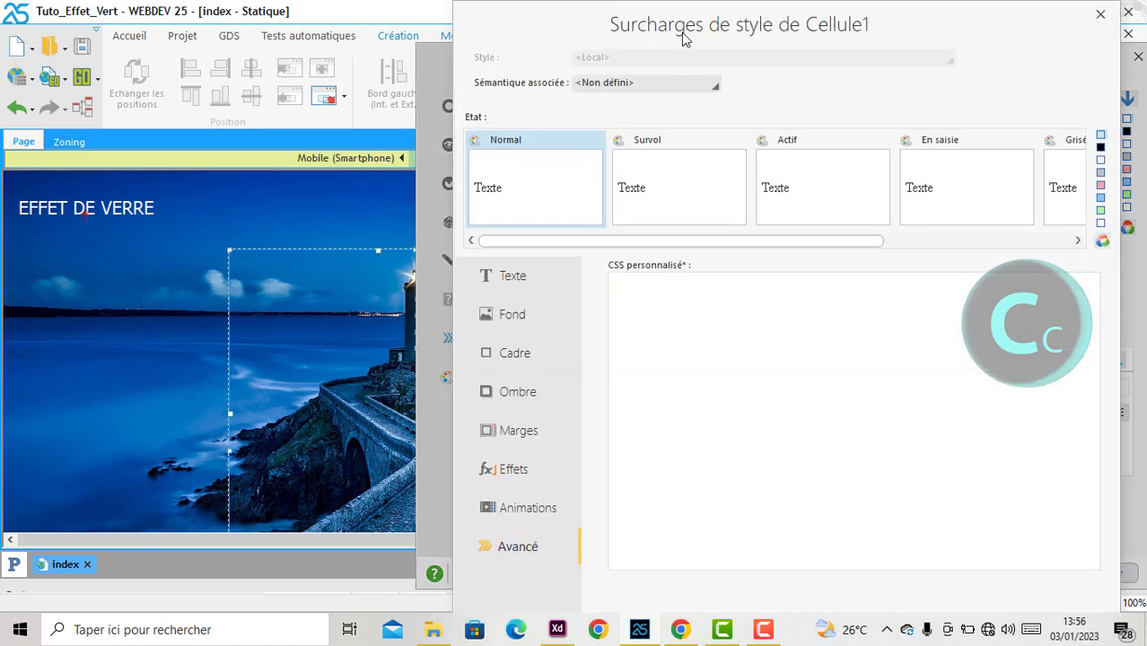
left_click_drag(622, 25, 668, 40)
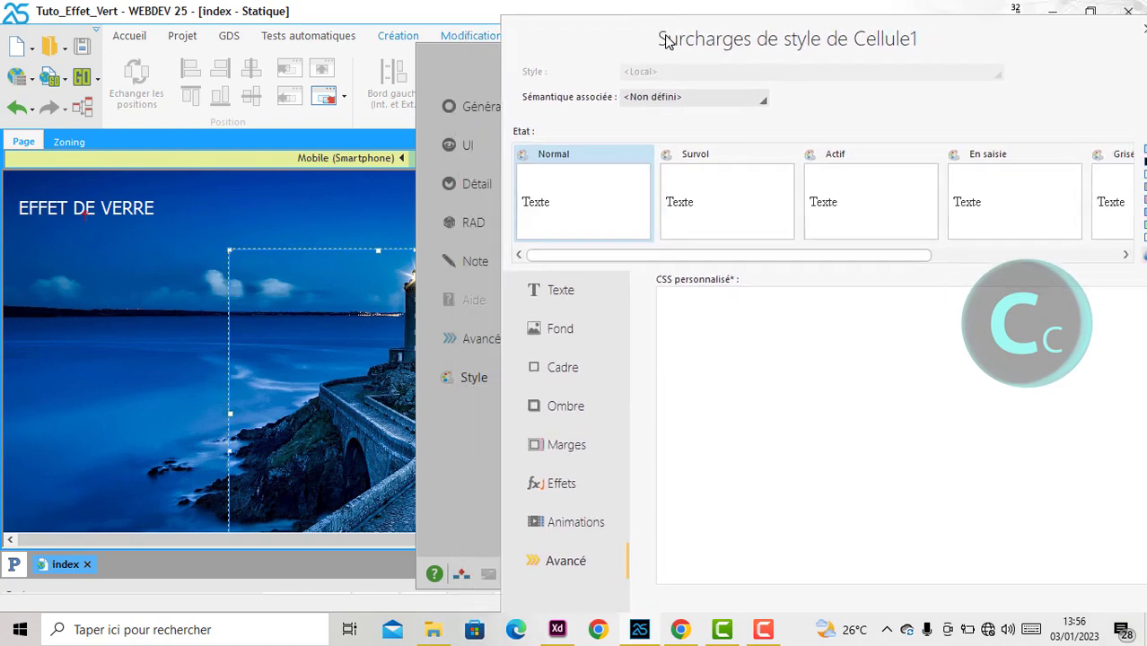
left_click(705, 302)
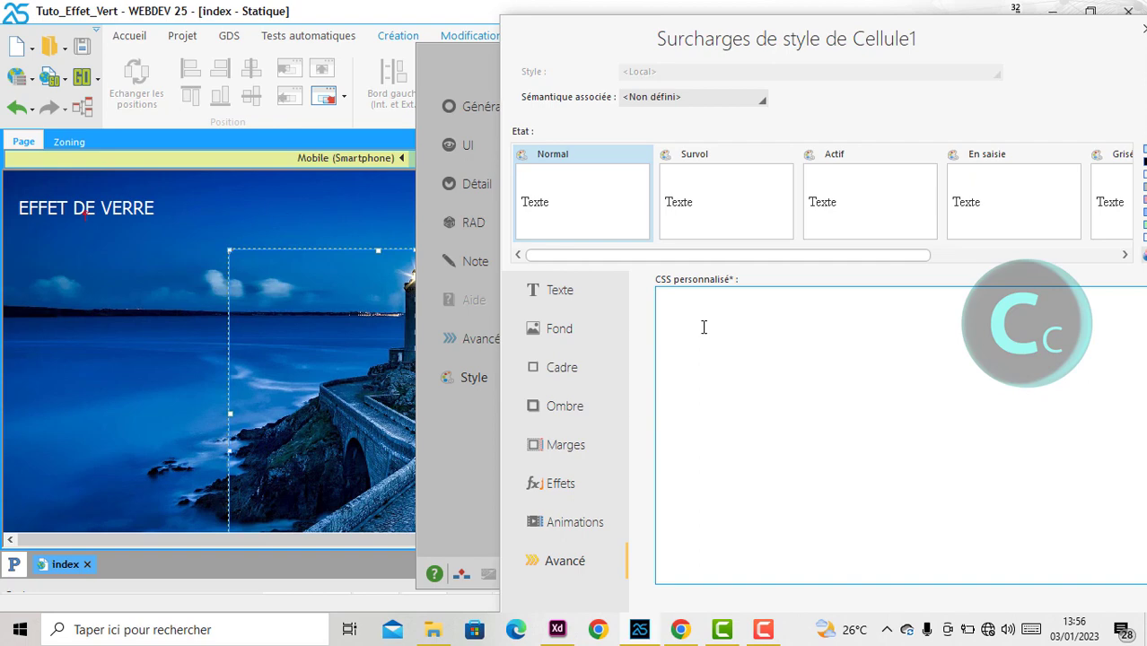
Open Sublime Text and set the untitled file's syntax to CSS
key("super")
type("subli")
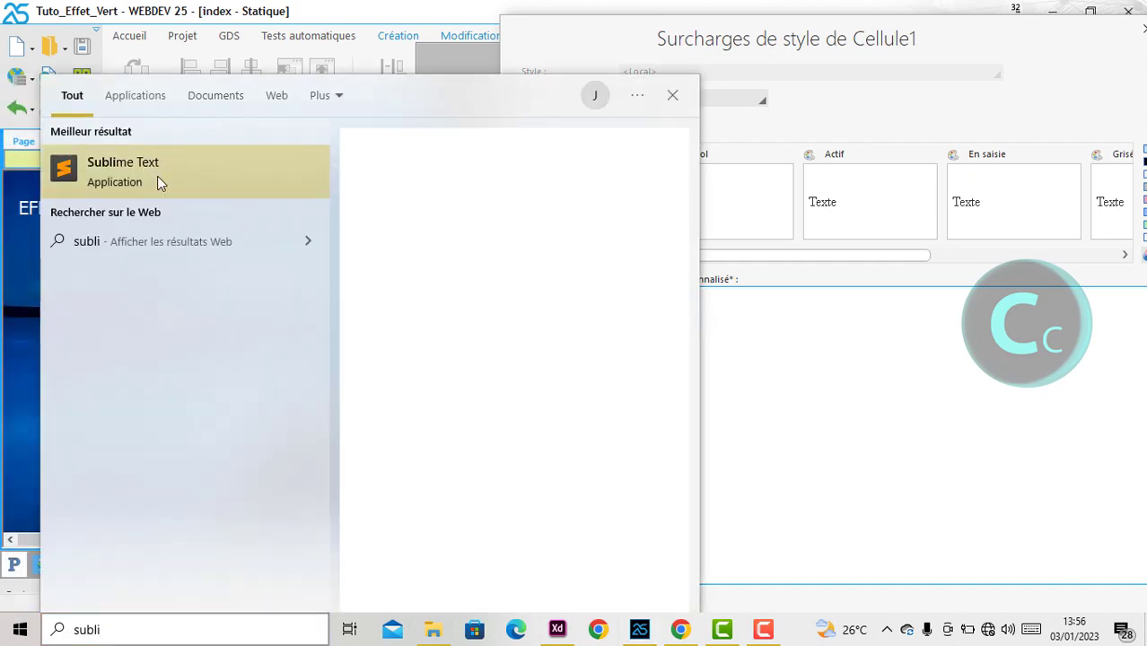
left_click(991, 370)
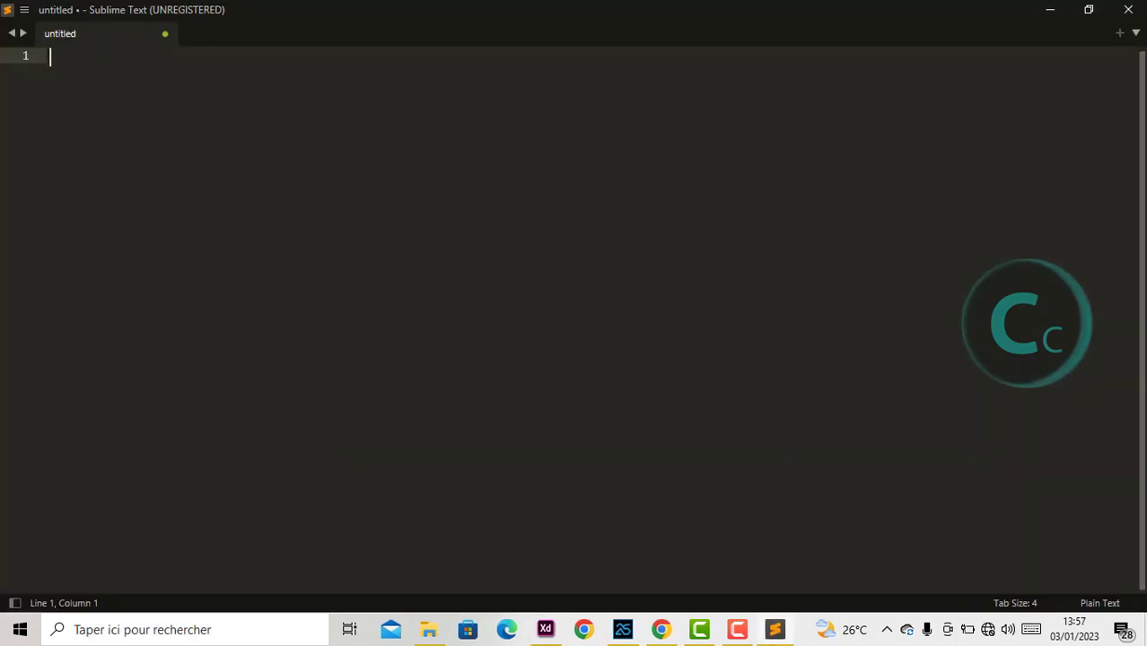
left_click(1100, 603)
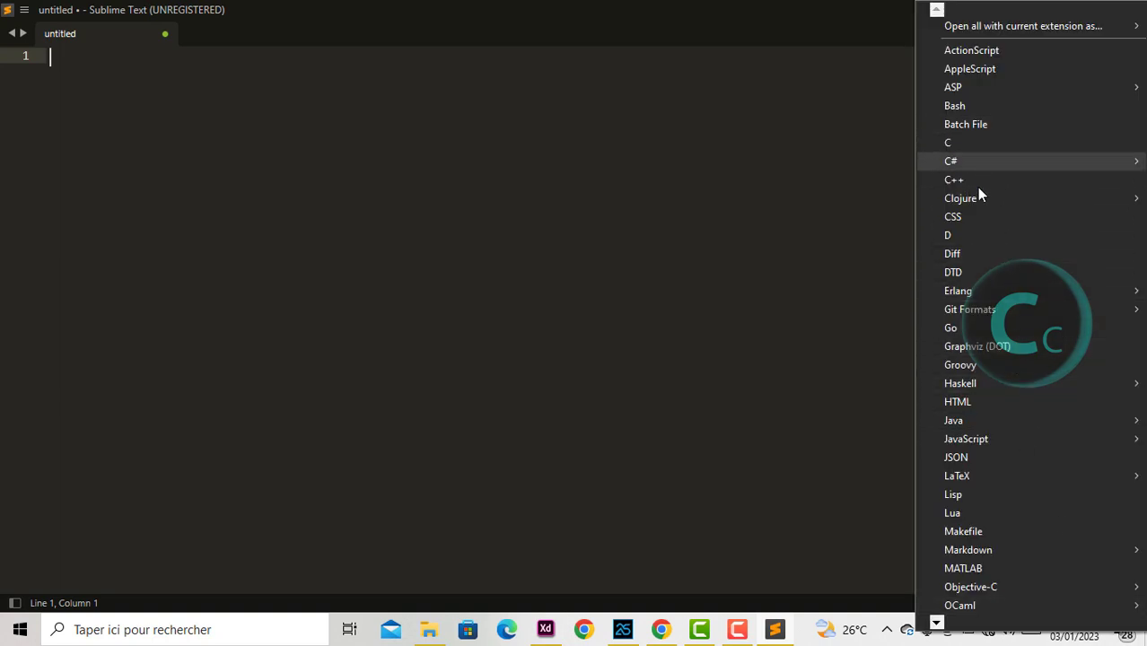
left_click(978, 217)
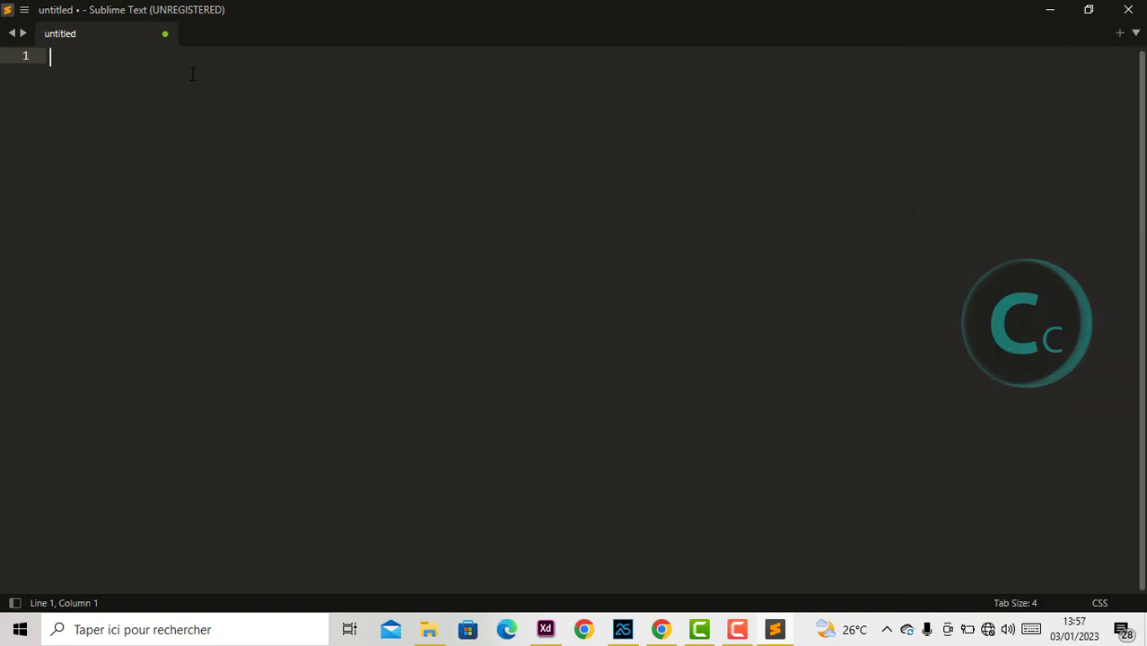
Write a background declaration using linear-gradient at 135deg with the first colour rgba(225, 225, 225, 0.1)
type("background: linear")
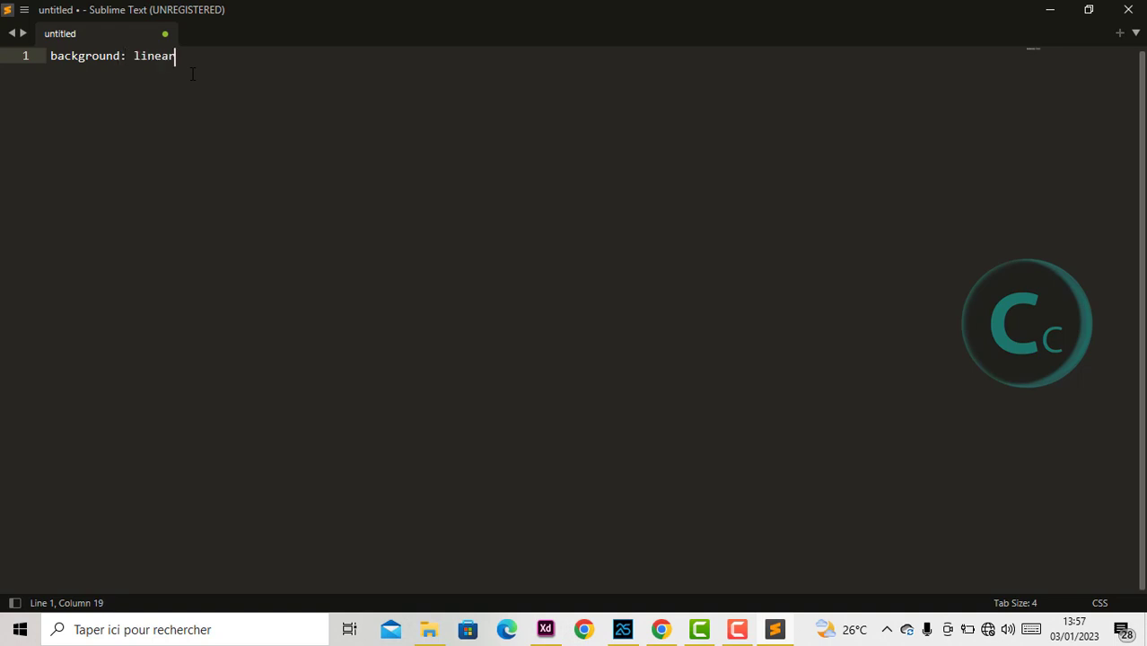
type("-gradient(")
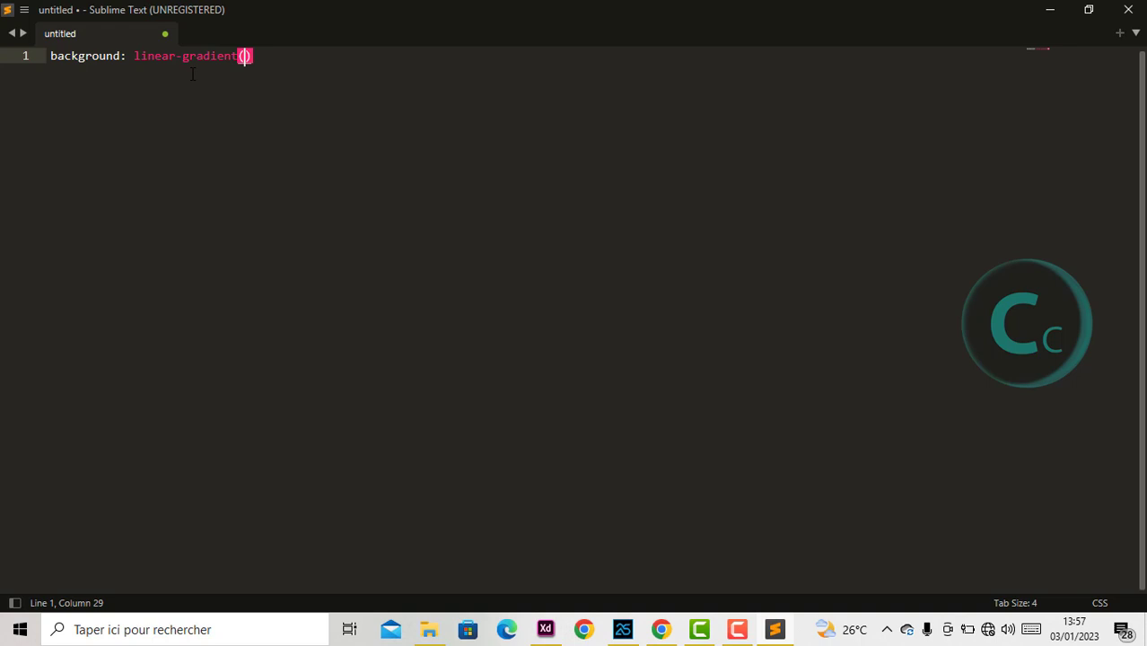
type("135deg, ")
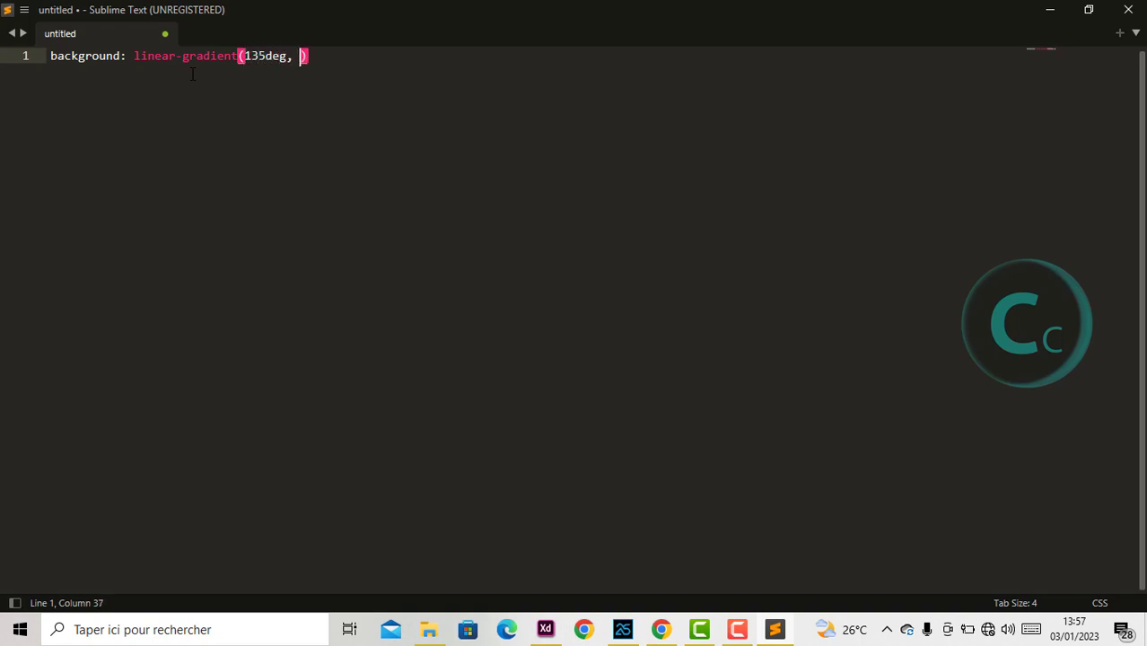
type("rgba")
key("BackSpace")
type("(")
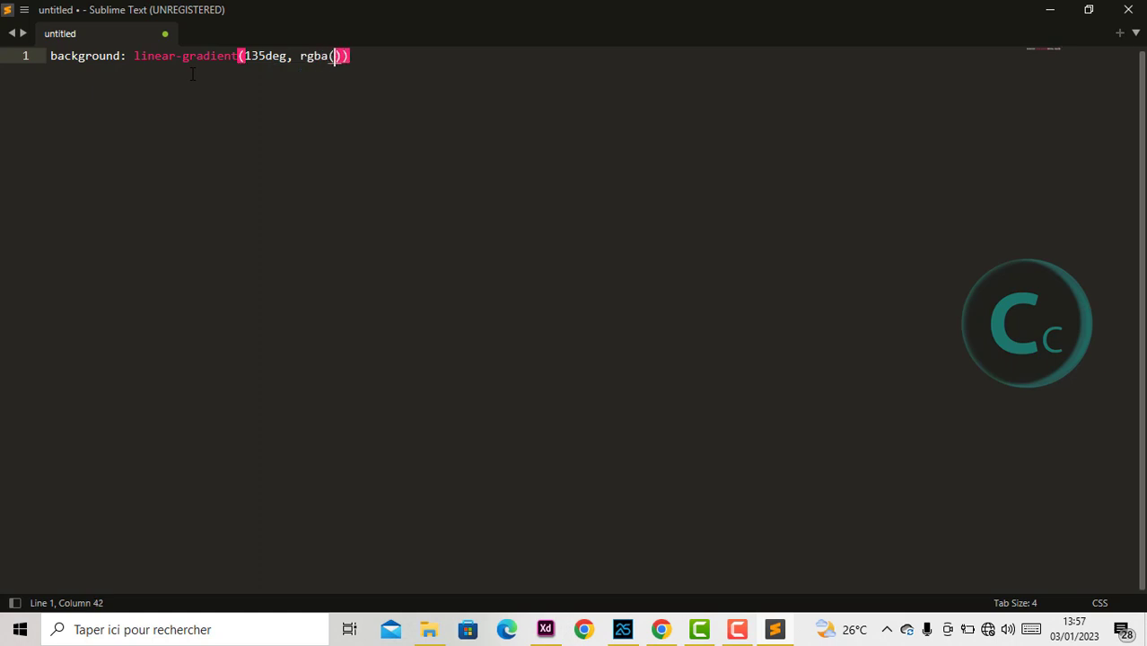
type("225,;")
key("BackSpace")
type("225, 225")
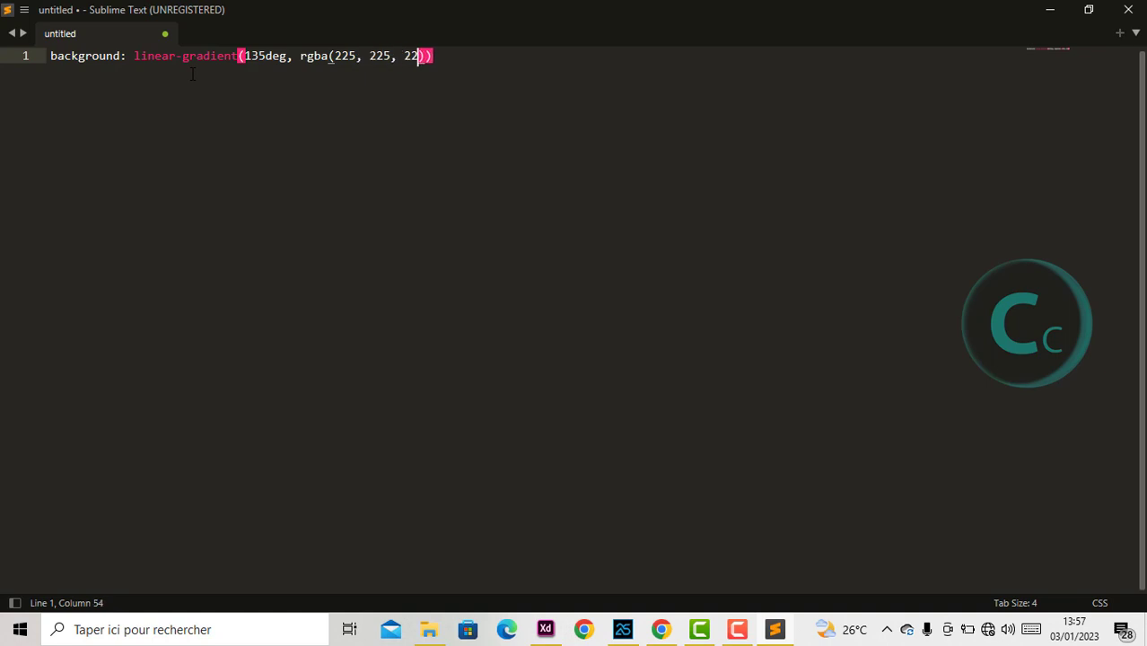
type(", 0.1")
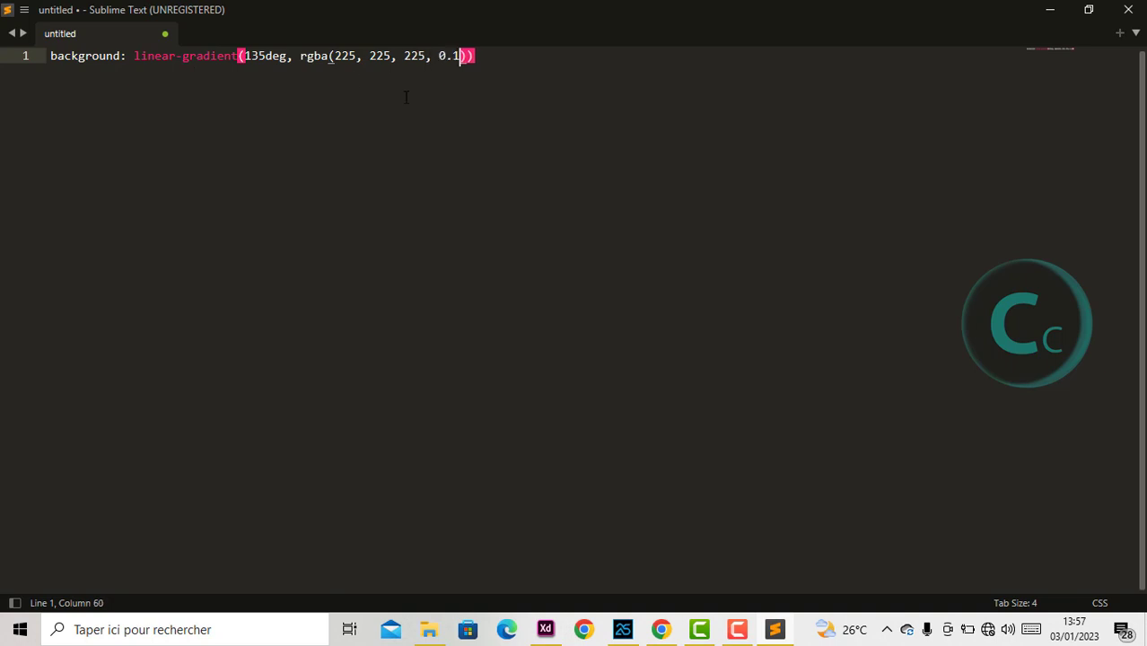
Add the second gradient colour rgba(225, 225, 225, 0), end the declaration with a semicolon, and start a new line
key("shift+Right")
key("shift+Right")
key("shift+Right")
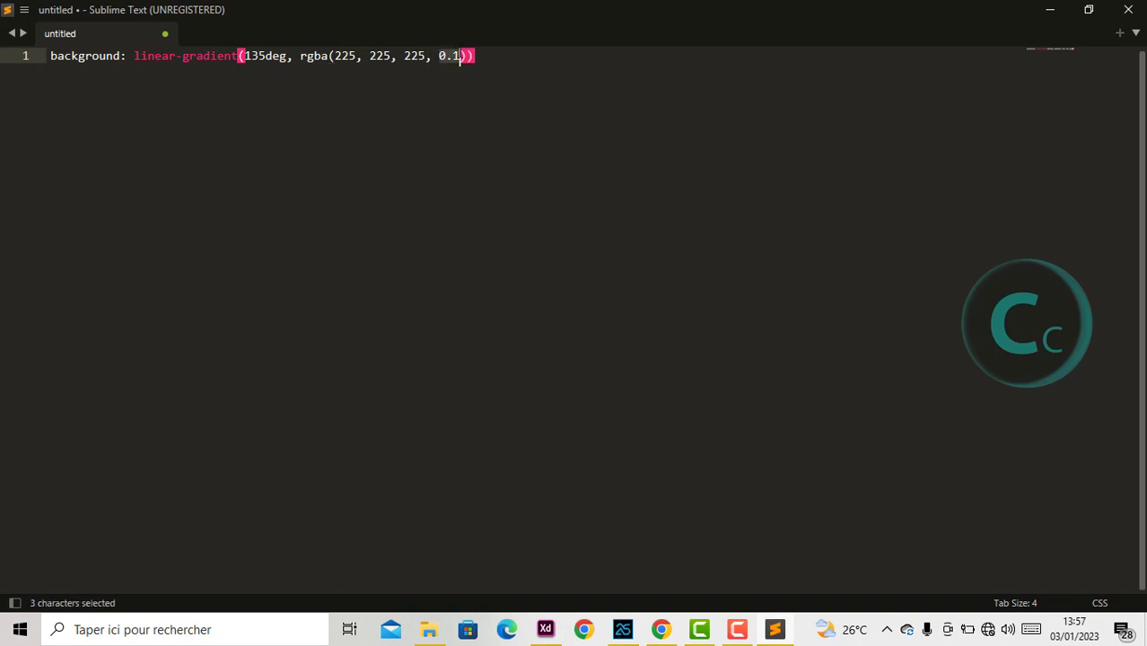
left_click(466, 56)
type(", ")
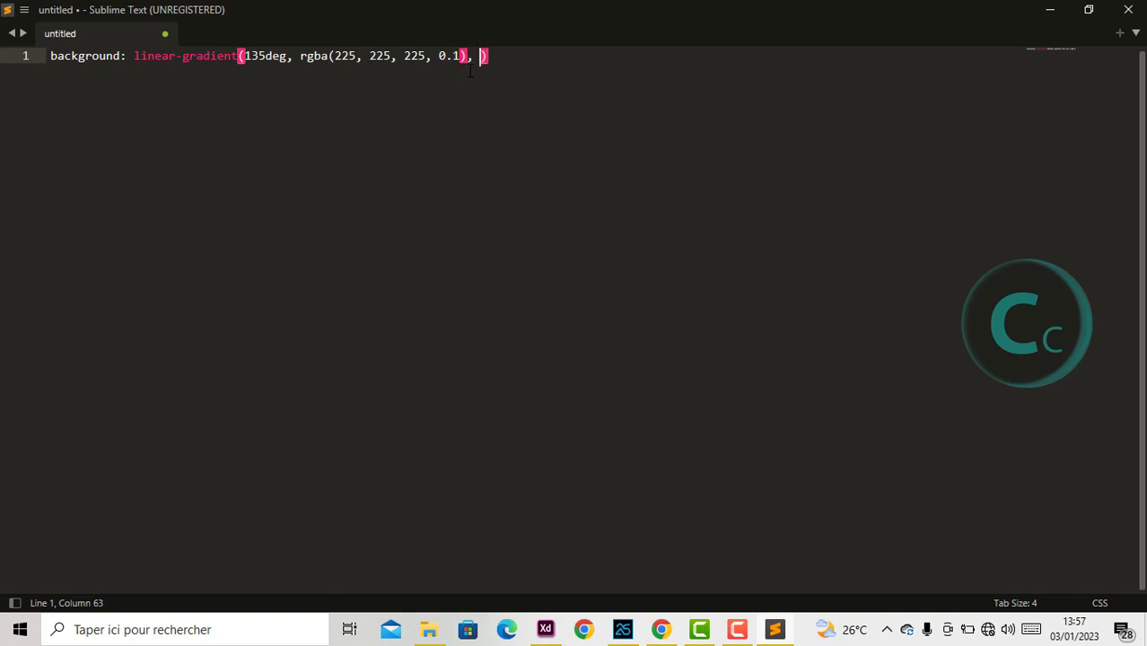
type("rgba(225, 225, 22")
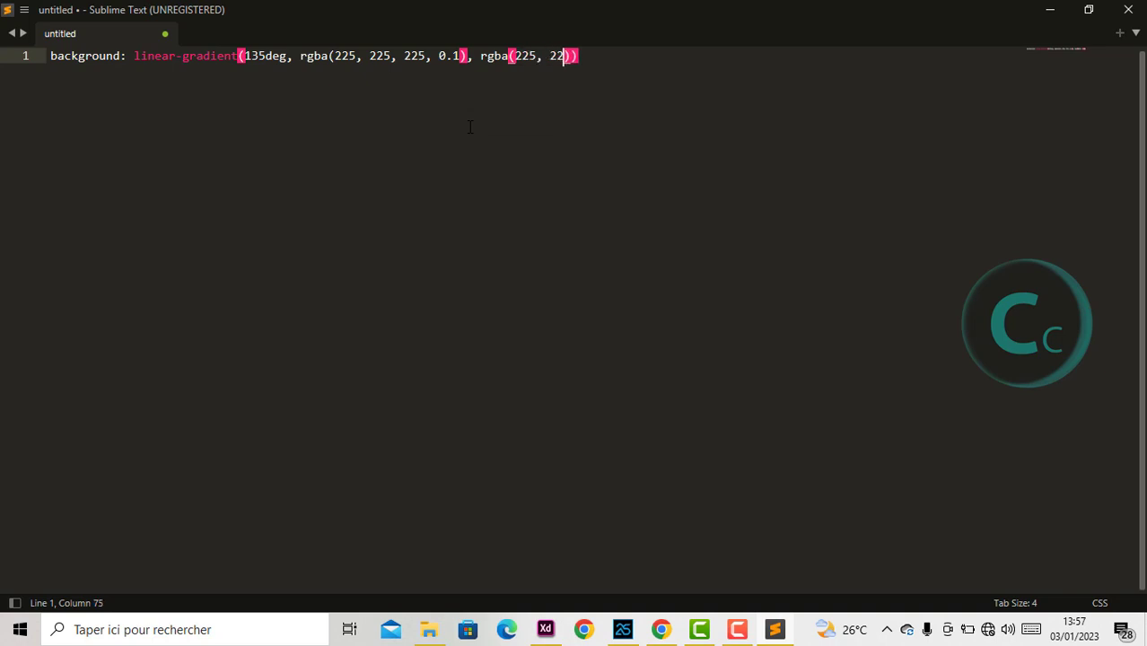
type("5, 225")
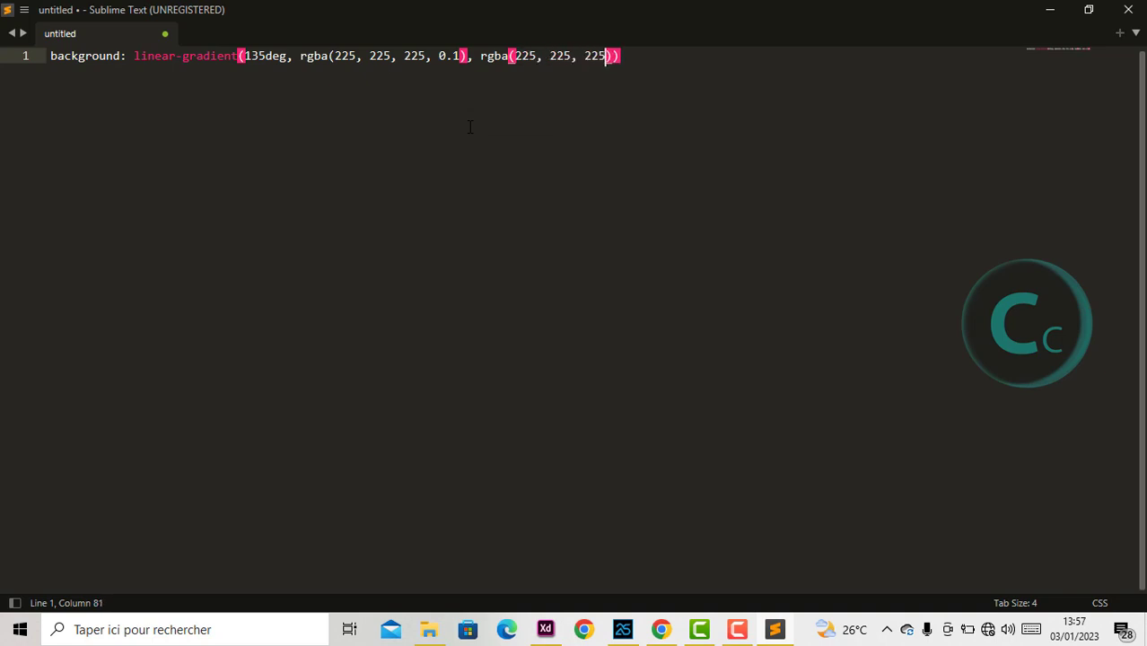
type("0")
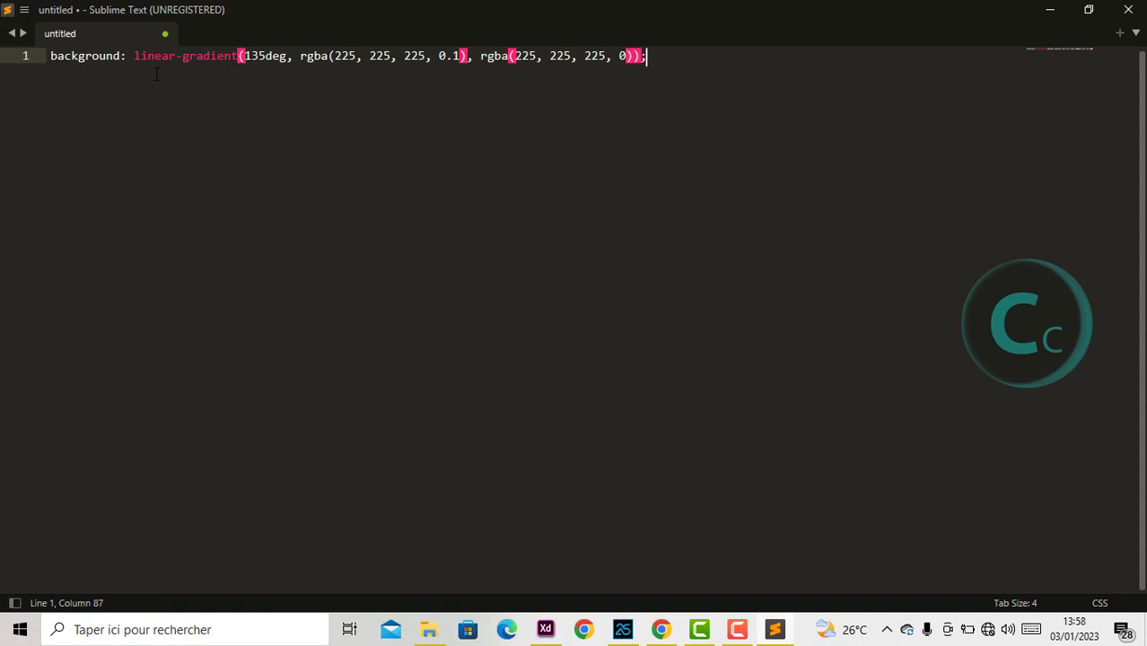
key("Return")
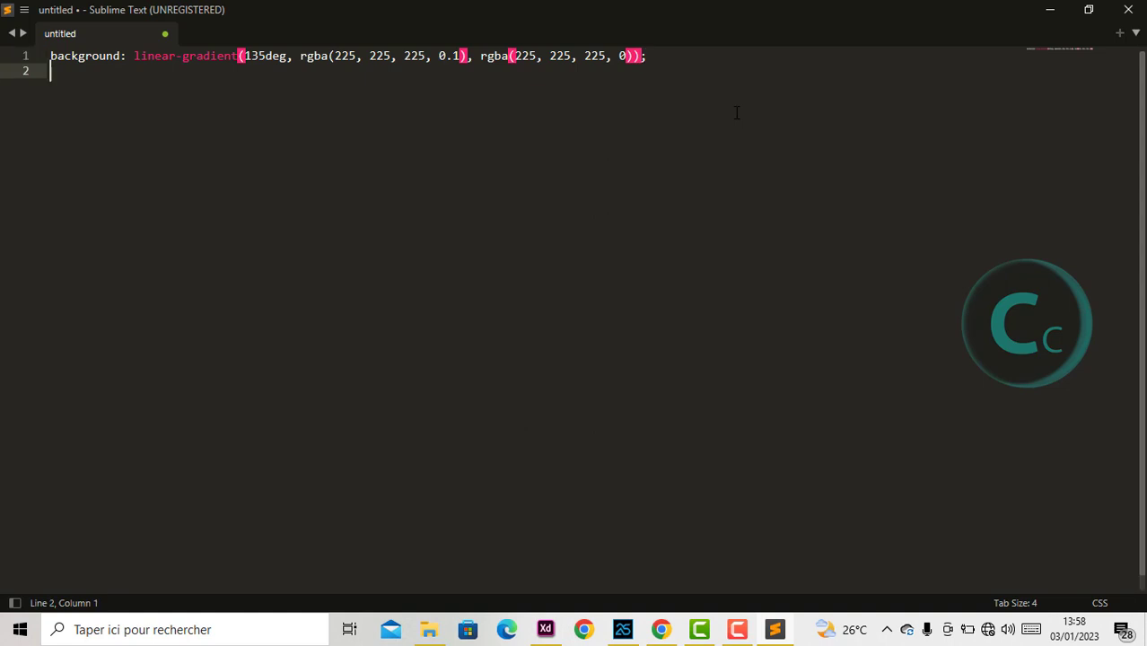
Begin a border declaration on line 2 with the values 1px solid
type("boder")
type("rde")
type("r-")
key("BackSpace")
type(": ")
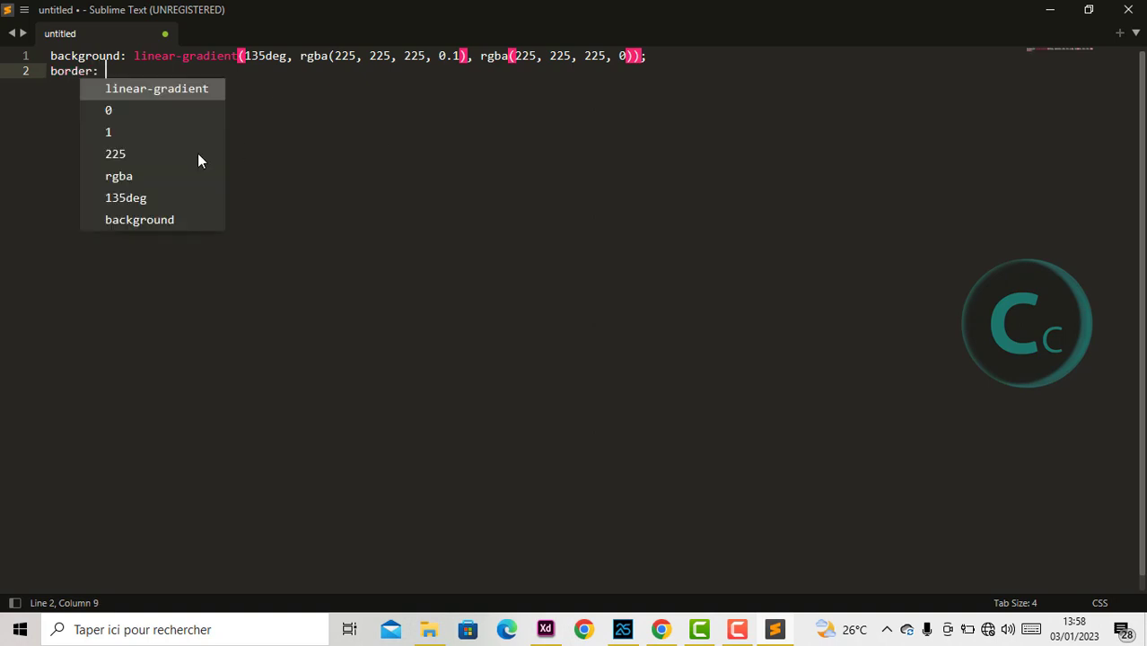
type("1")
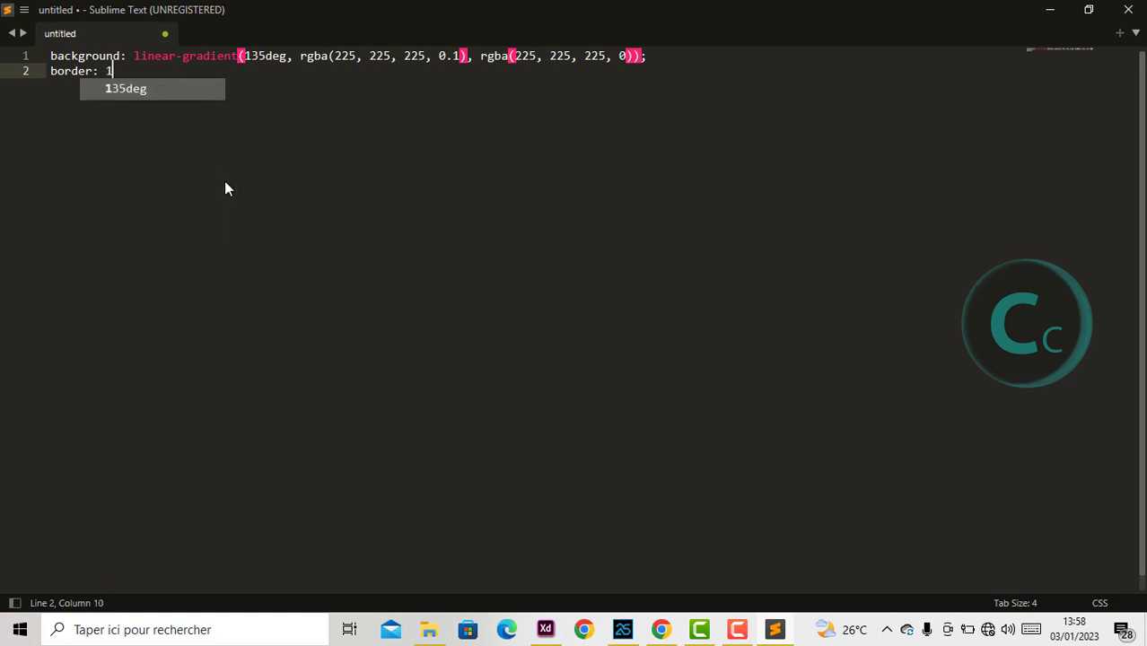
type("px solid ")
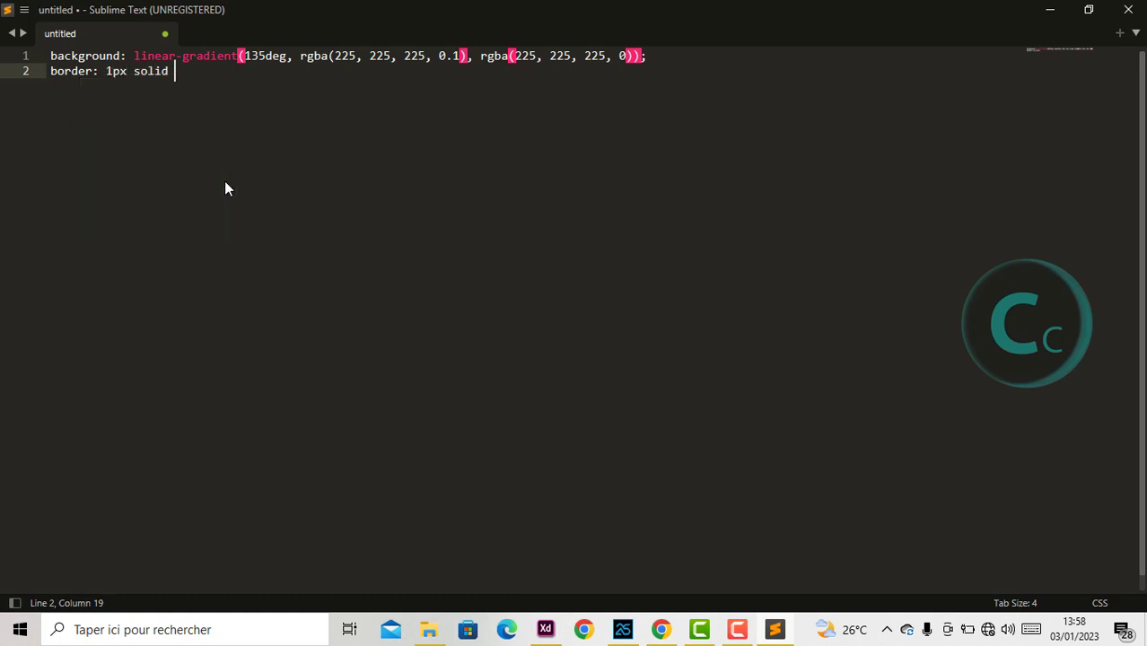
Complete the border declaration with the colour rgba(225, 225, 225, 0.19) and a semicolon, and start line 3
type("(")
key("BackSpace")
type("rga")
key("Escape")
key("BackSpace")
key("BackSpace")
type("a")
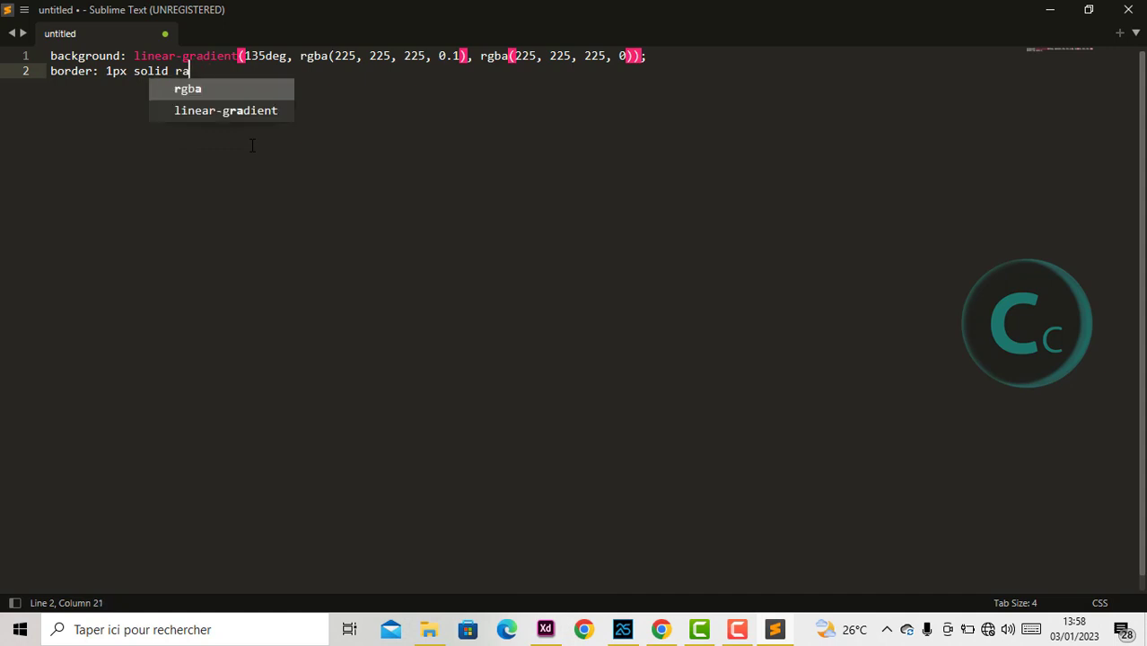
key("Return")
type("(")
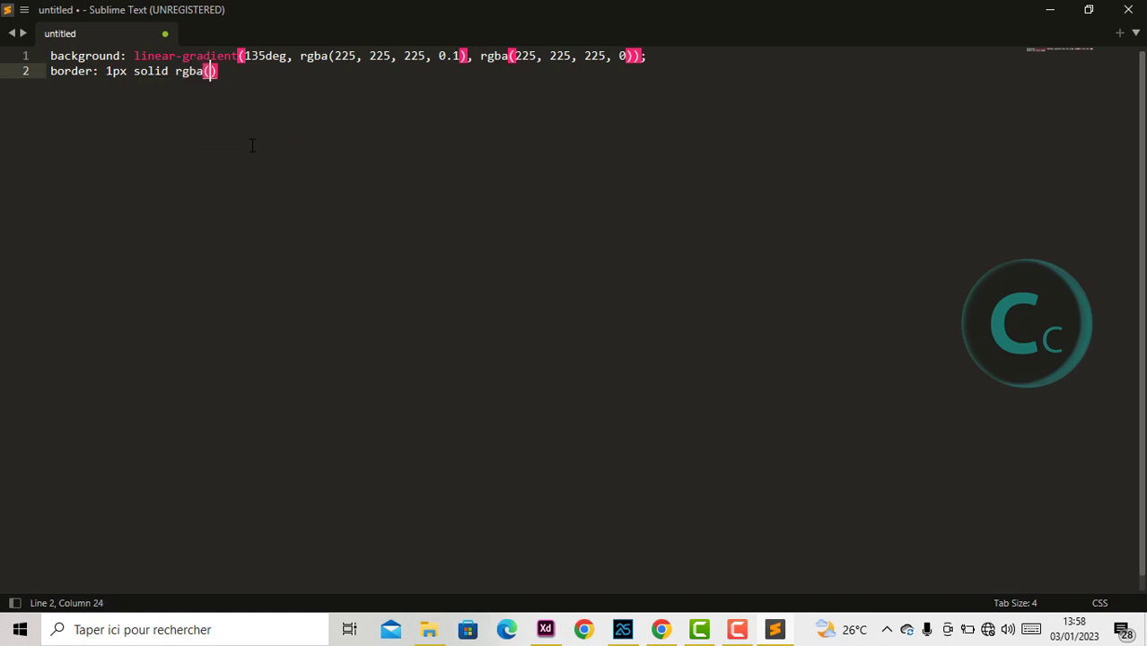
type("225, ")
type("225, ")
type("225, 22")
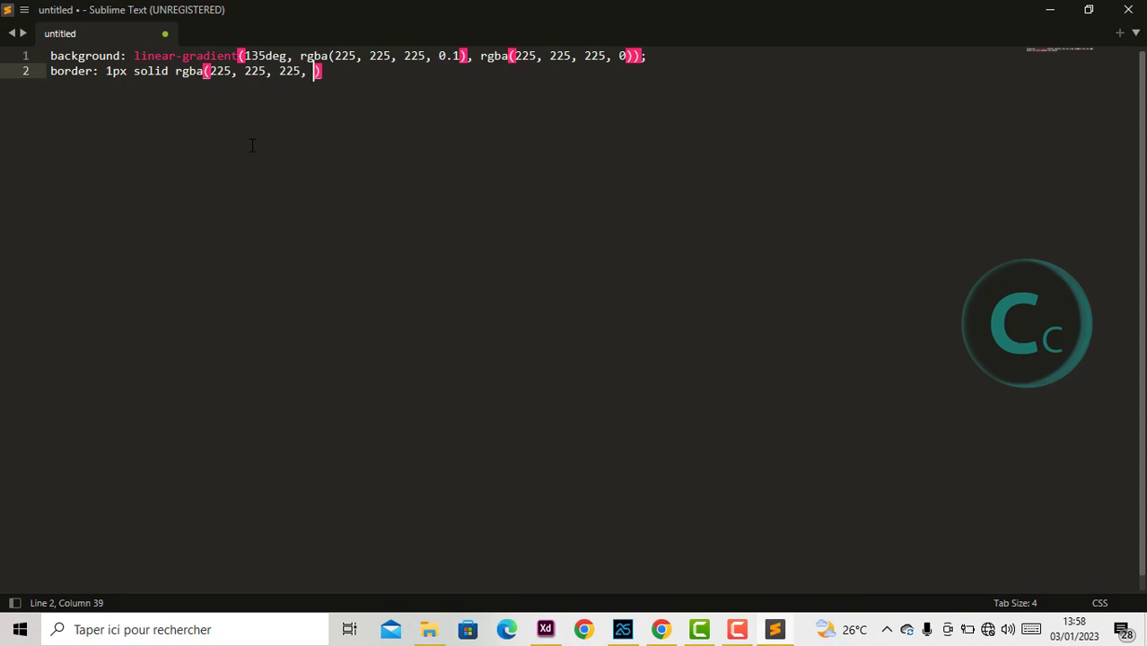
key("BackSpace")
key("BackSpace")
type("0.19")
key("Right")
type(";")
key("Return")
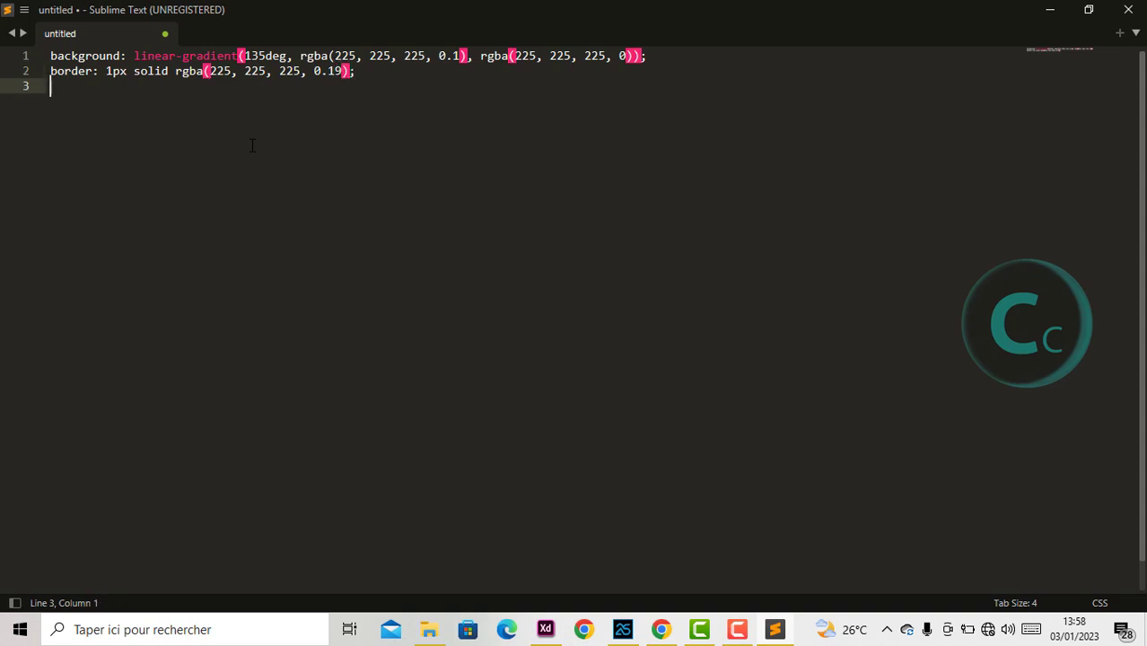
Write the property name backdrop-filter on line 3
type("back")
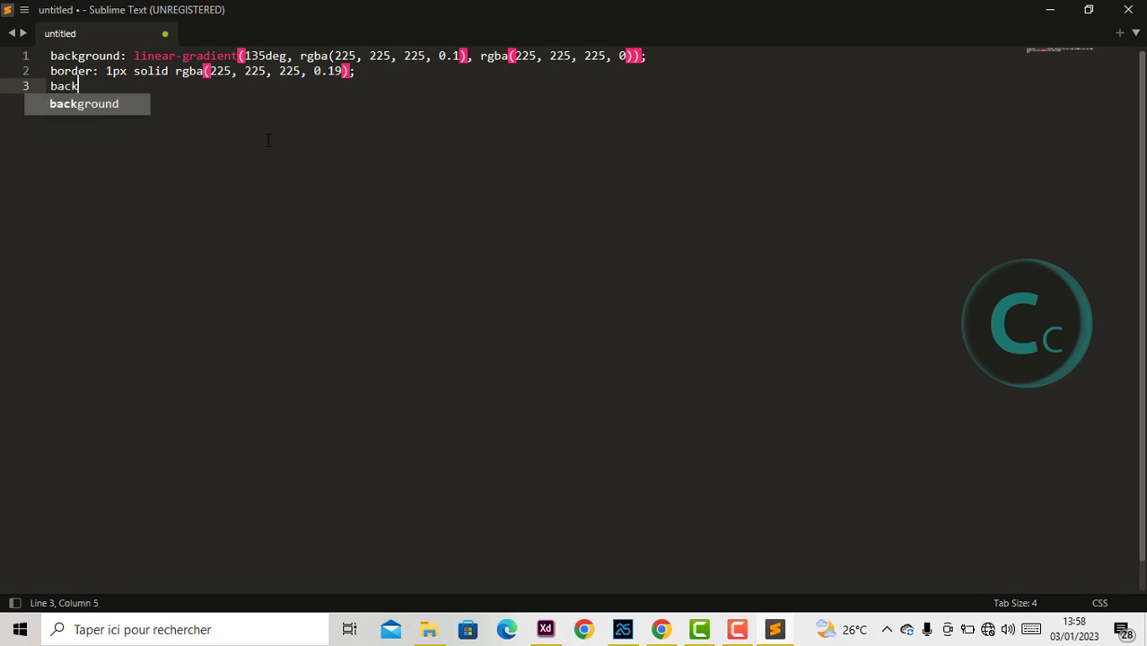
type("drop")
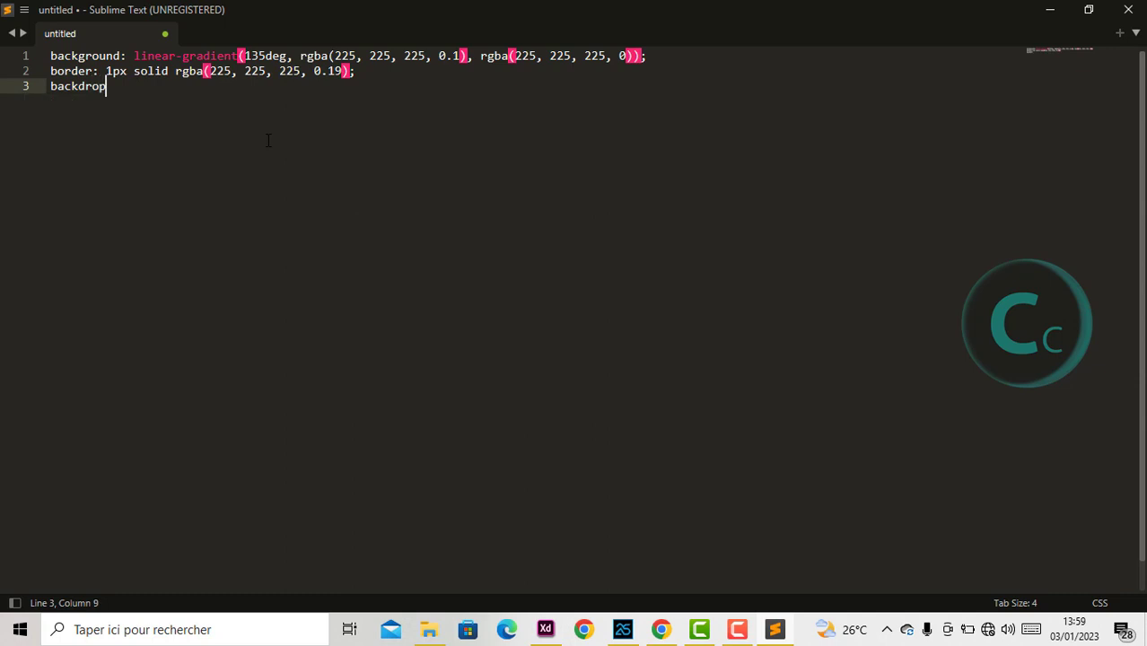
type("-filter")
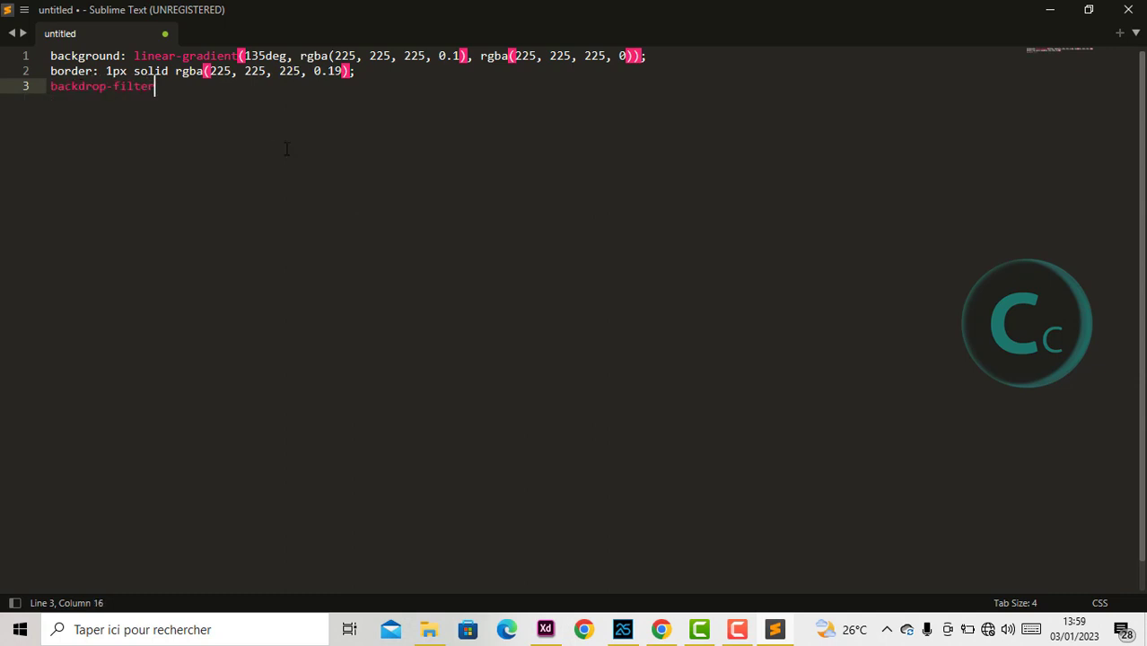
left_click_drag(113, 87, 49, 89)
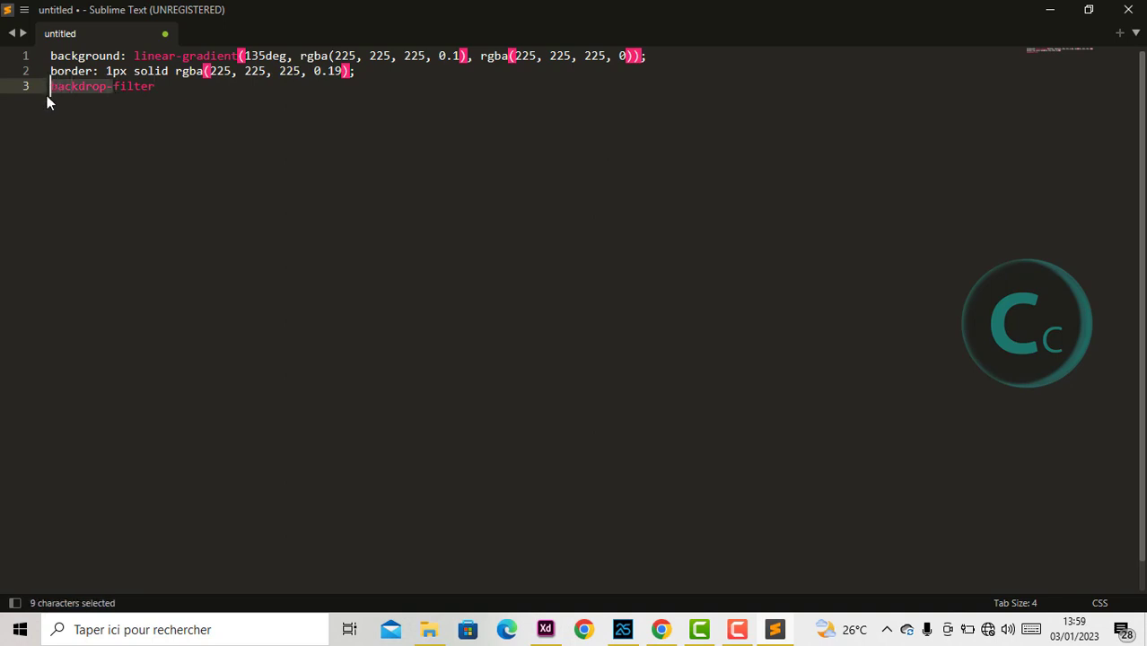
key("BackSpace")
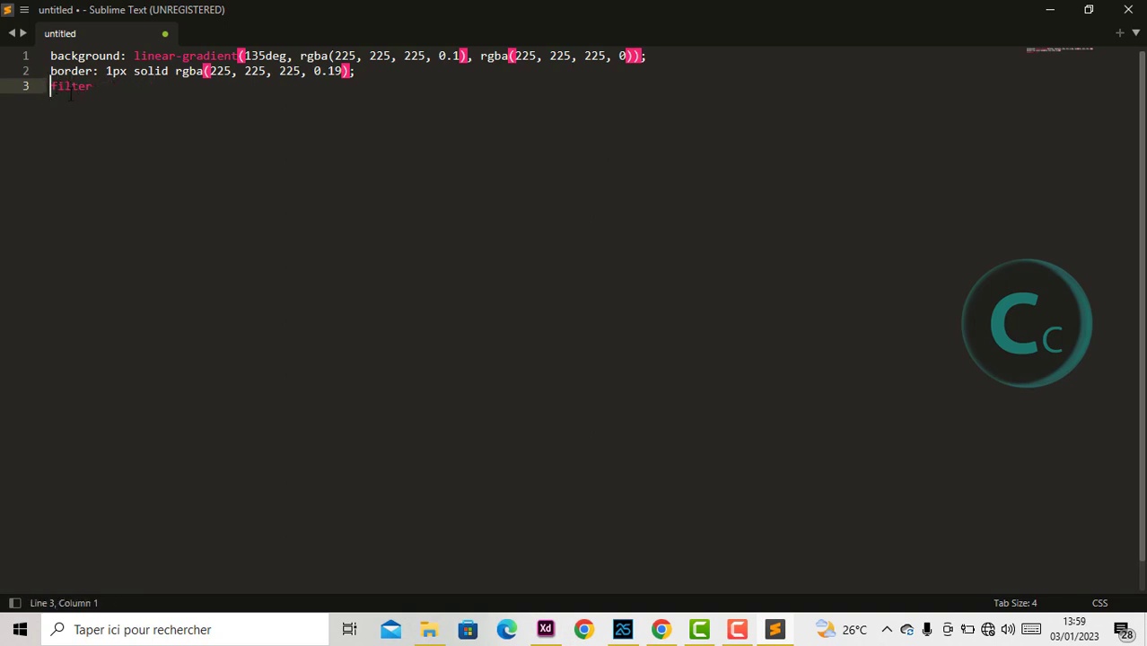
key("ctrl+z")
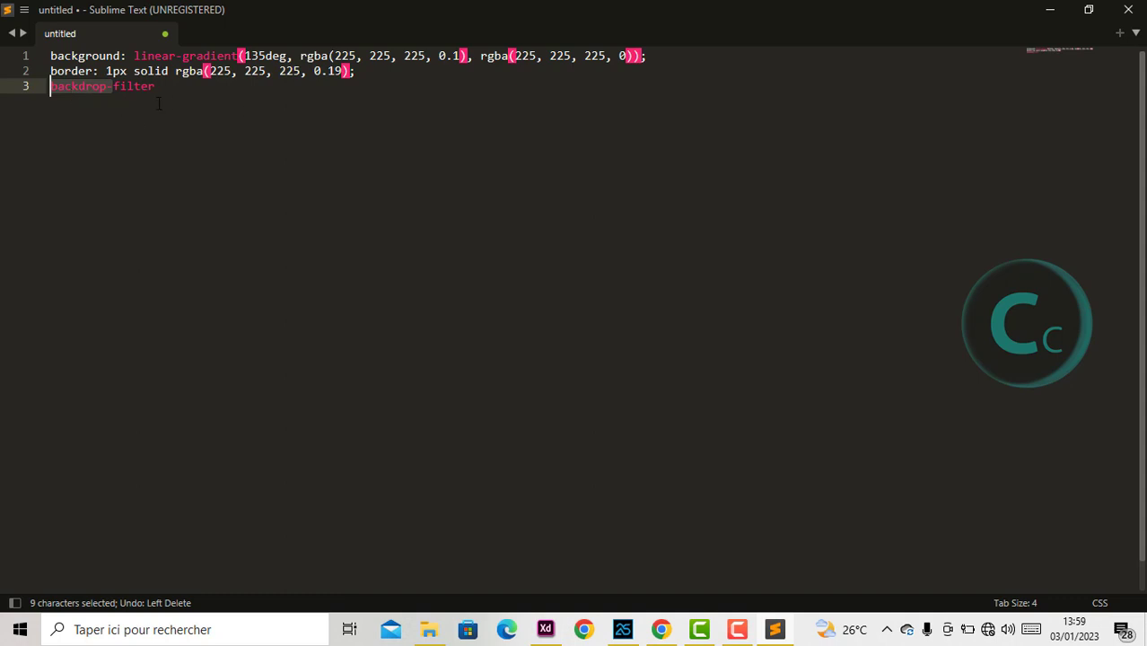
Complete the backdrop-filter declaration with the value blur(10px) and a semicolon, and start line 4
left_click(172, 89)
type(": b")
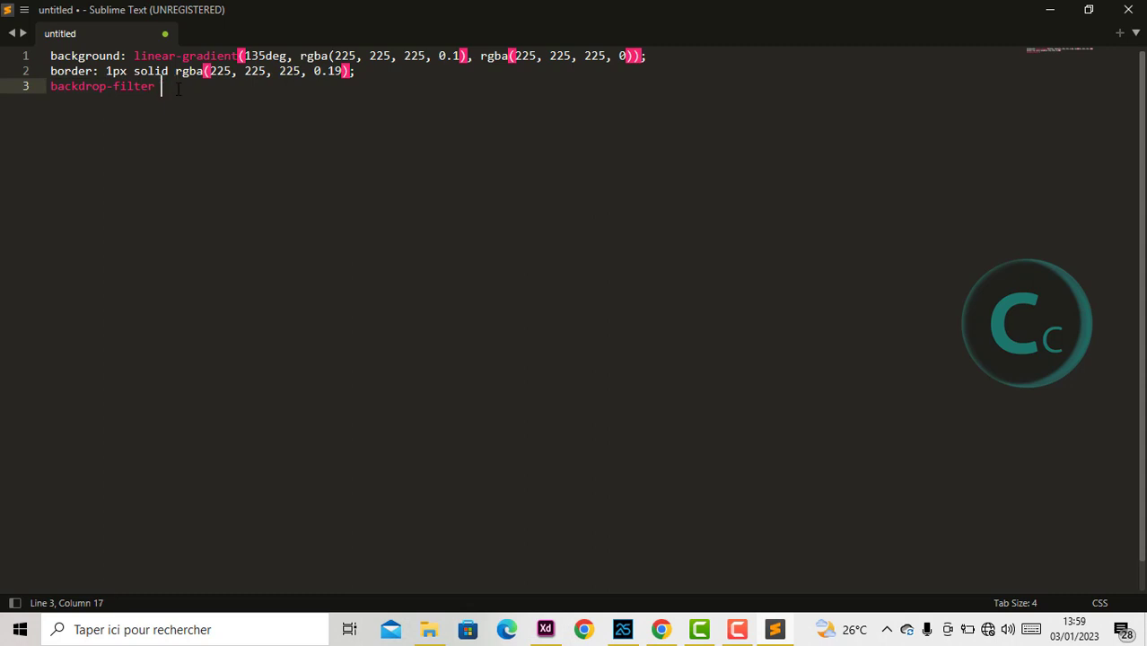
type("lur(10px);")
key("Return")
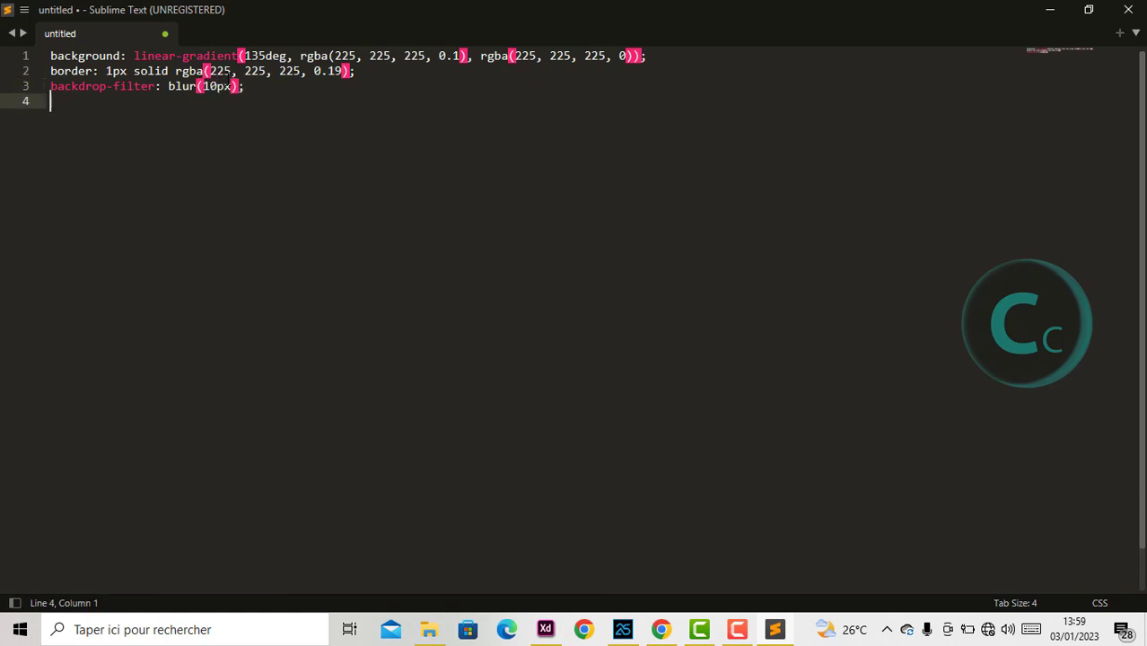
Begin a box-shadow declaration on line 4 with the values 0 8px 32px 0 and an rgba colour function
type("bpo")
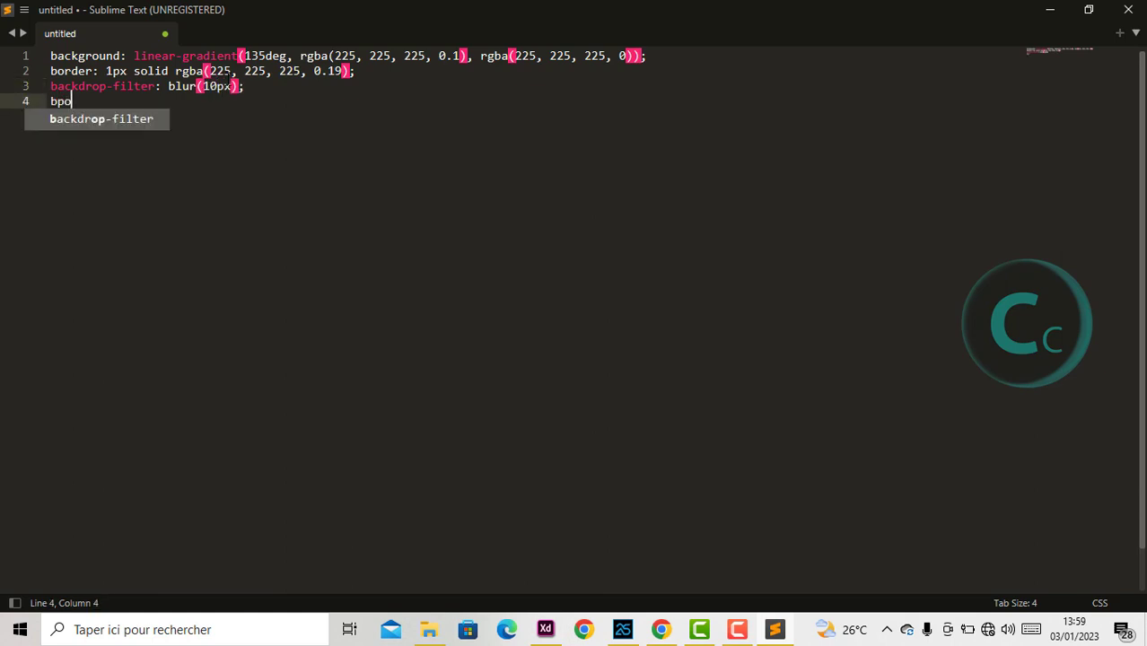
key("BackSpace")
key("BackSpace")
type("ox")
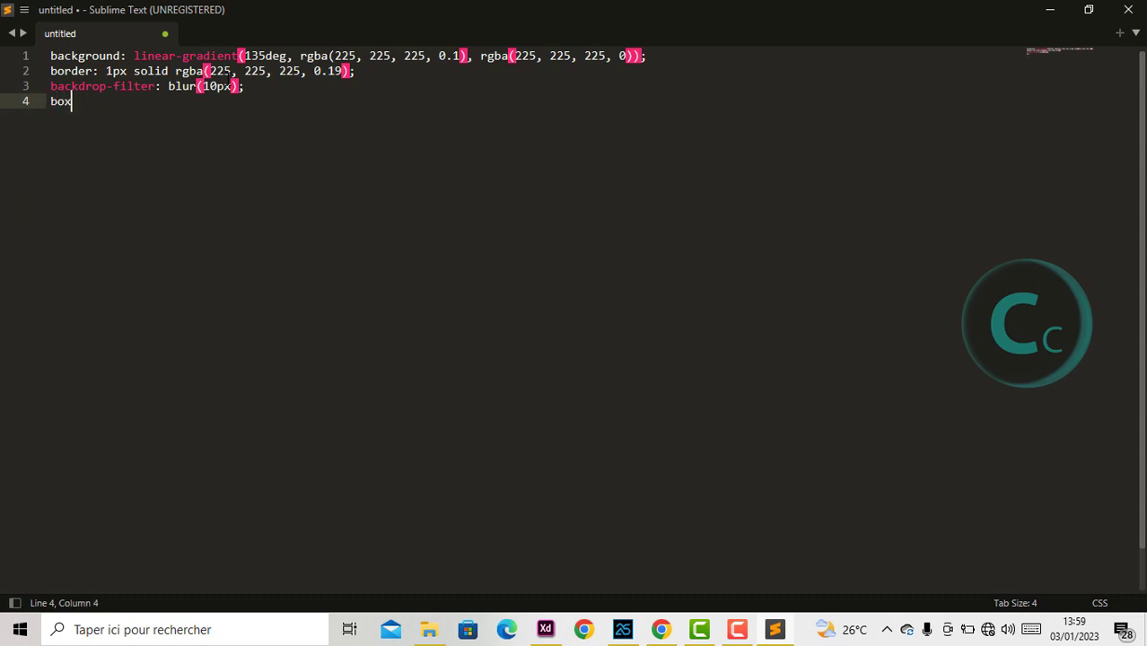
type("-shadow: ")
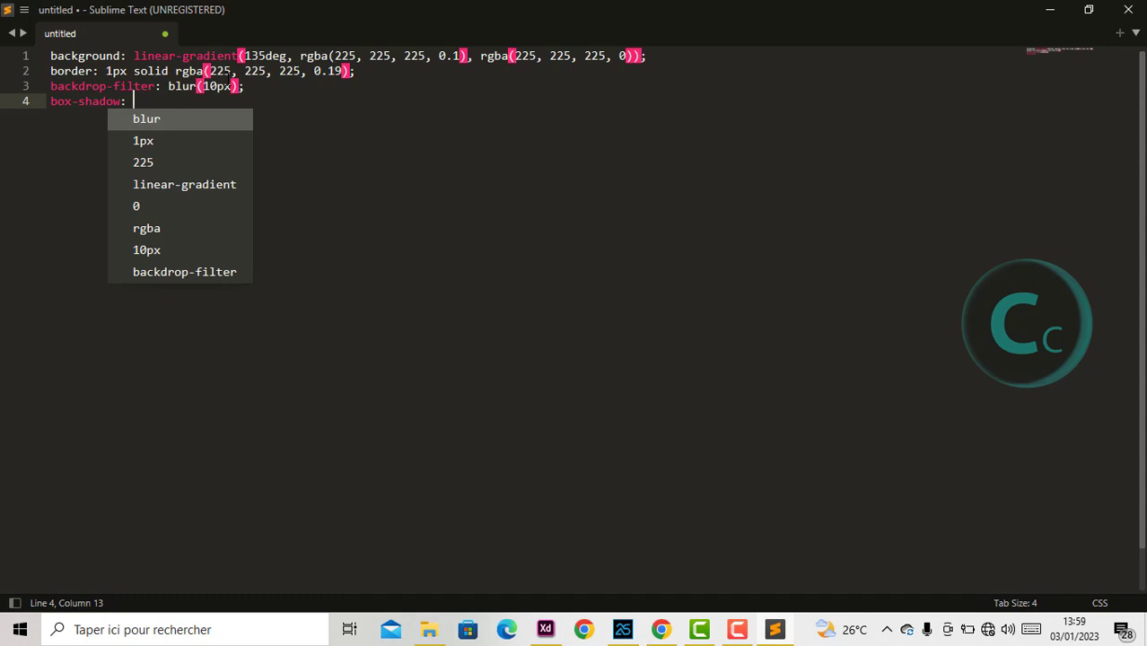
type("0")
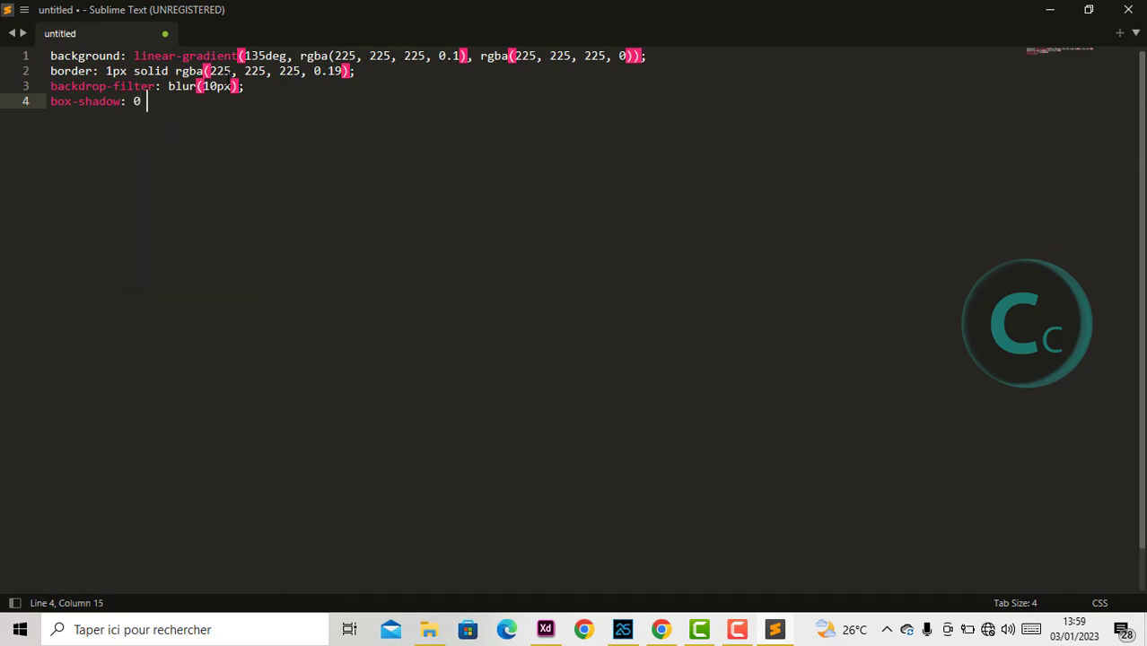
type(" 8px 32px 0 rgba(")
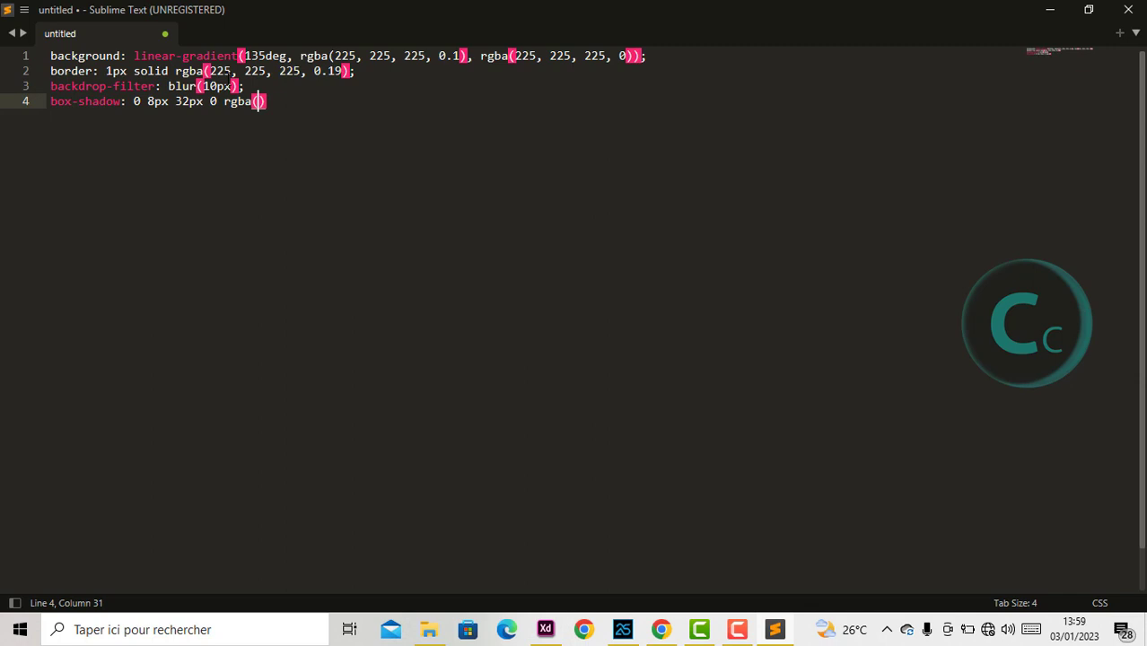
Fill in the shadow colour as rgba(0, 0, 0, 0.38) and end the declaration with a semicolon
type("0 ,0")
key("BackSpace")
key("BackSpace")
key("BackSpace")
type(", 0,0")
key("BackSpace")
type("0, 0.38")
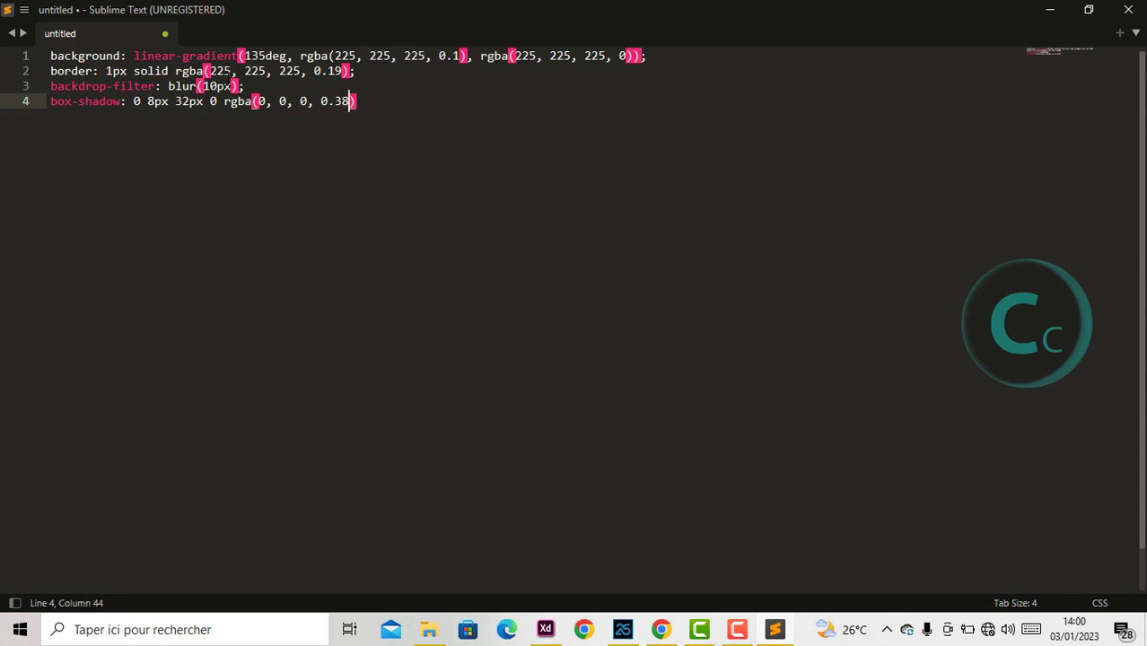
key("Right")
type(";")
Copy all four CSS declarations, switch to WEBDEV, and paste them into the custom CSS of Cellule1's style overrides
left_click_drag(465, 108, 50, 55)
key("ctrl+c")
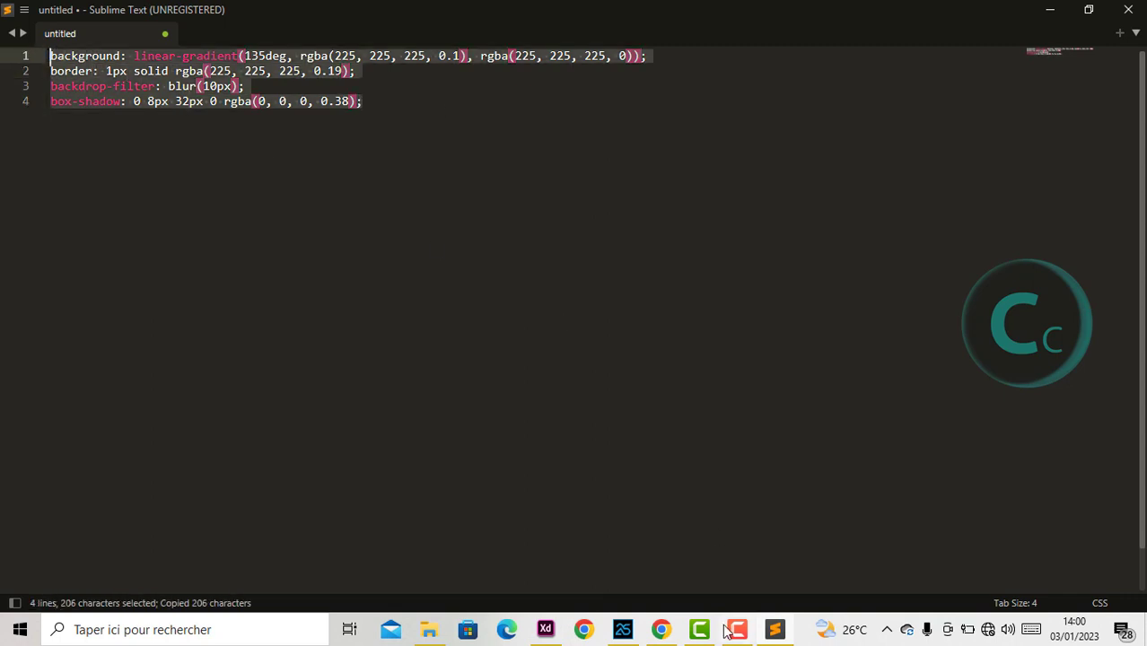
left_click(628, 633)
left_click(724, 310)
key("ctrl+v")
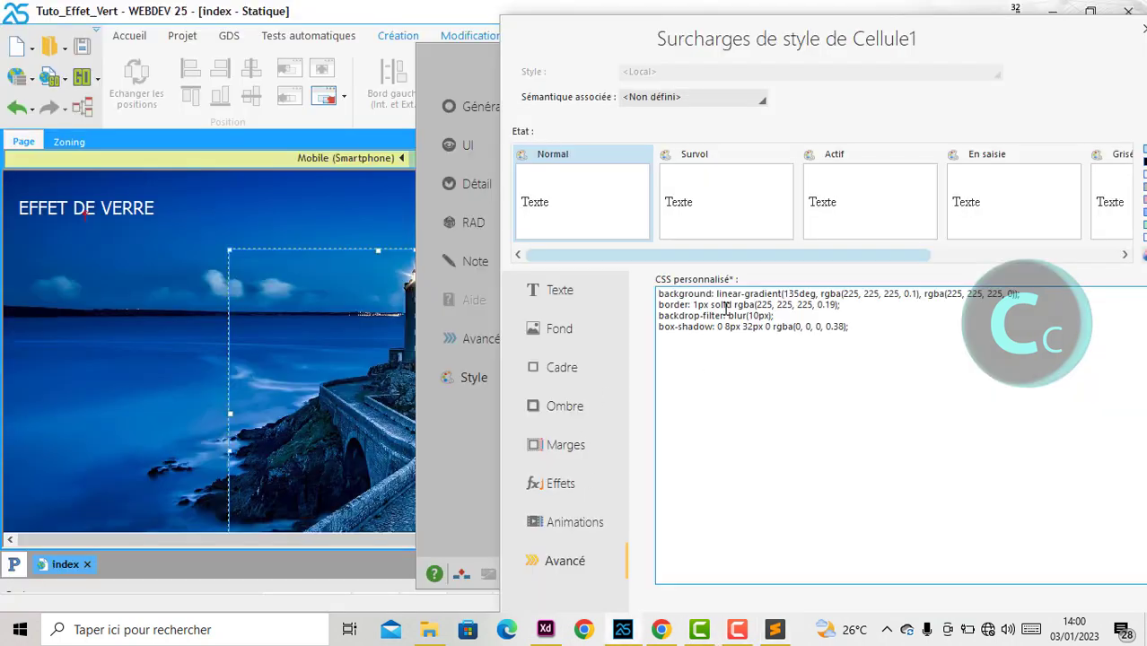
Confirm the style overrides of Cellule1, and apply and validate the cell's description
left_click_drag(888, 36, 387, 20)
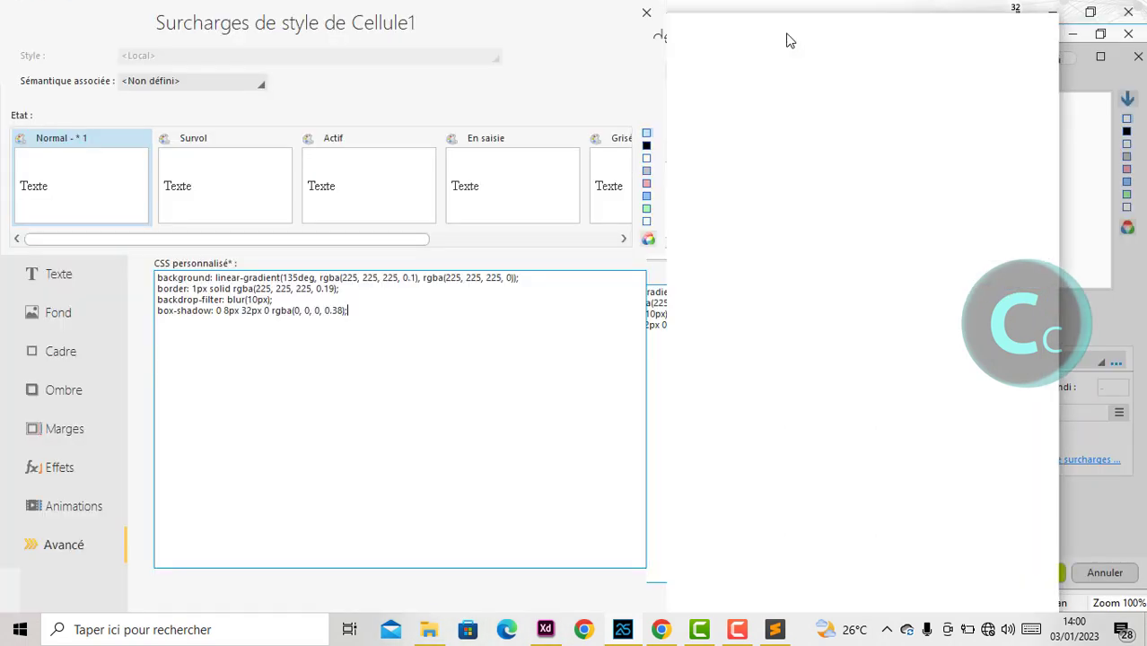
left_click(1000, 597)
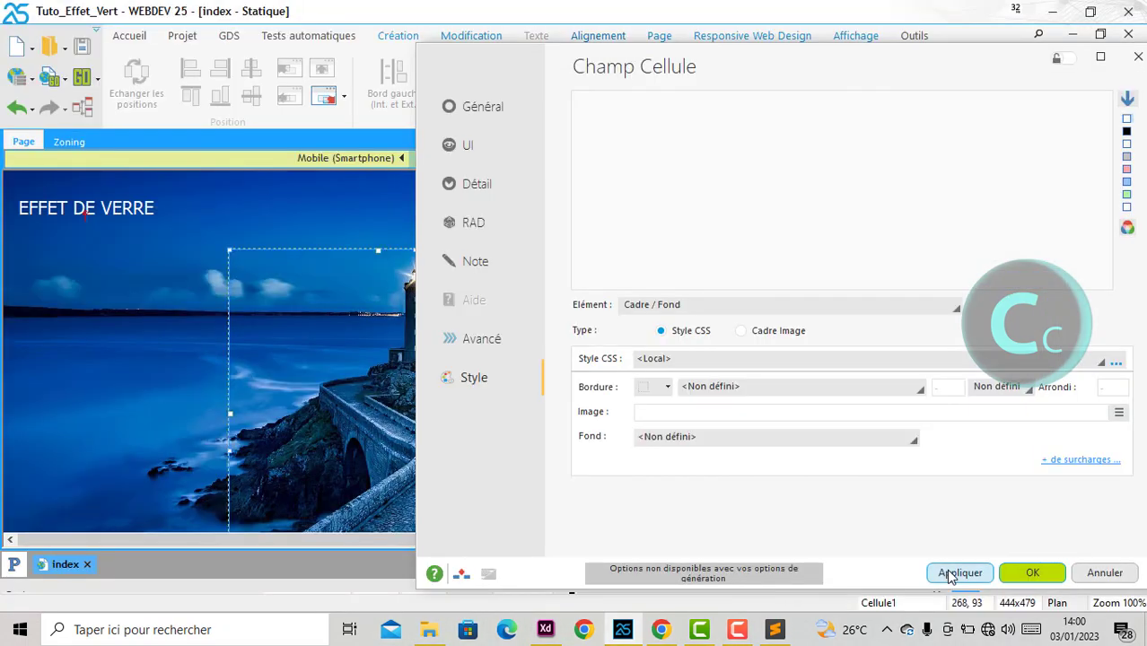
left_click(960, 578)
left_click(1032, 572)
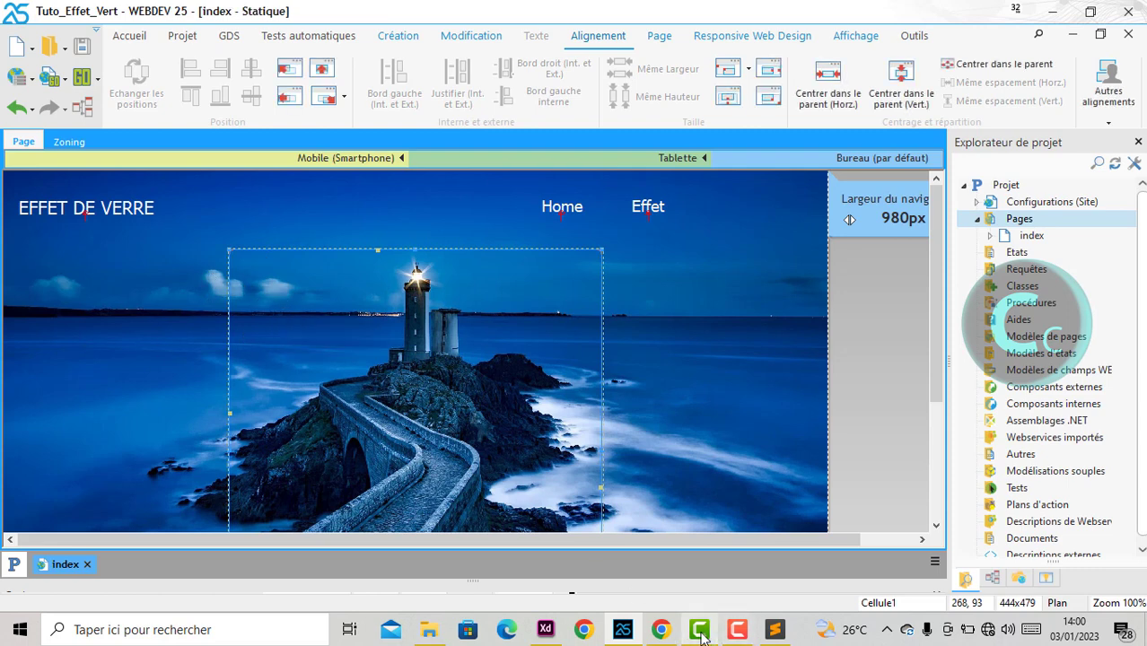
Switch to Chrome to check the page, and compare it with the glass card design in Adobe XD
left_click(660, 628)
left_click(72, 43)
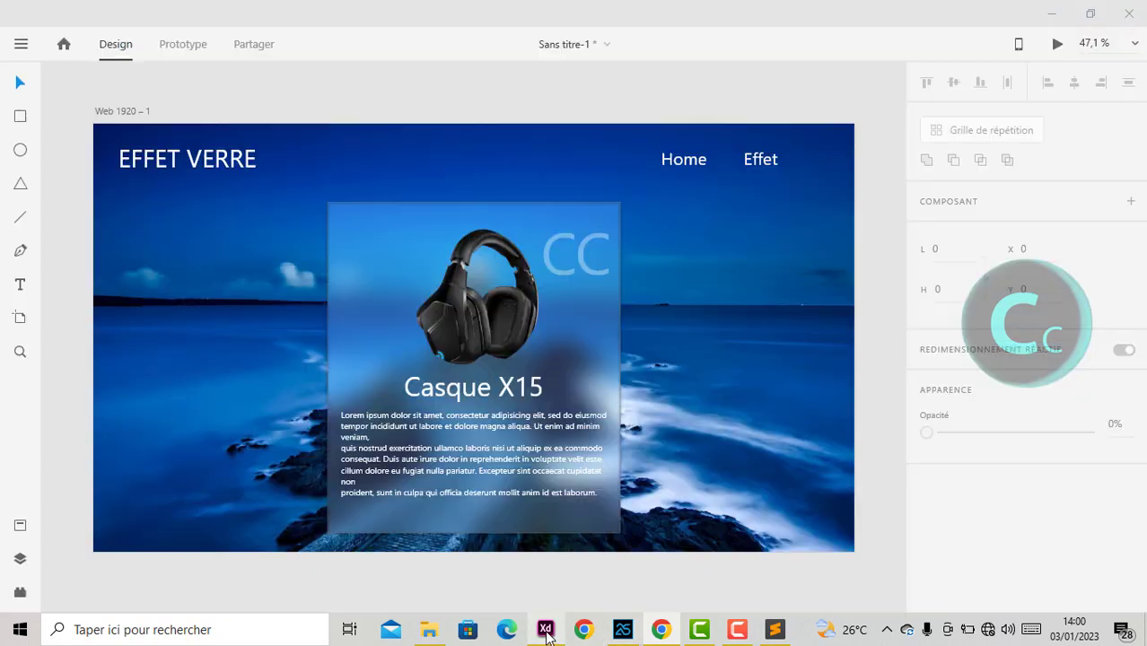
left_click(544, 629)
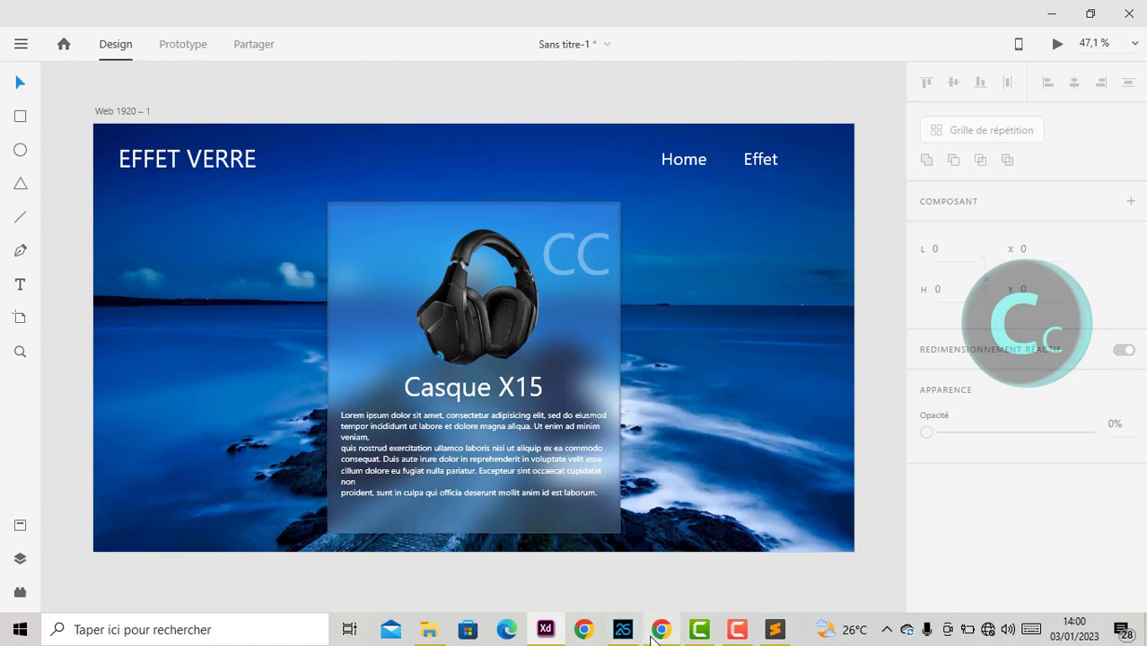
Switch back to WEBDEV and place a new text field inside the upper part of the centred cell
left_click(625, 632)
scroll(438, 343, "down", 3)
scroll(416, 380, "up", 3)
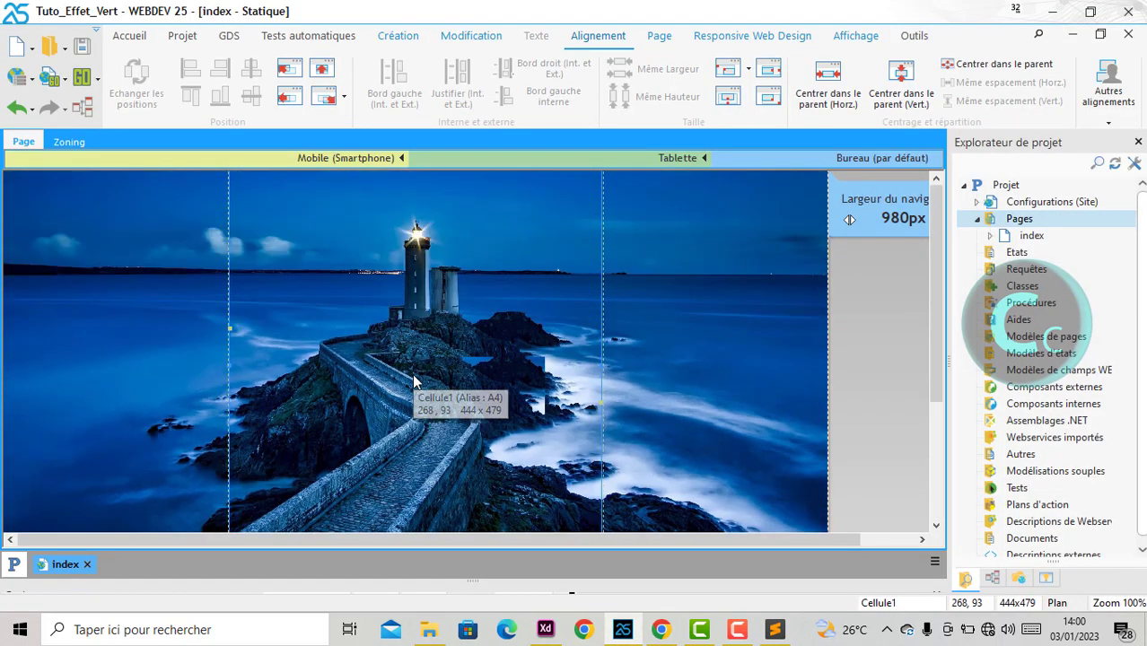
left_click(386, 36)
left_click(206, 85)
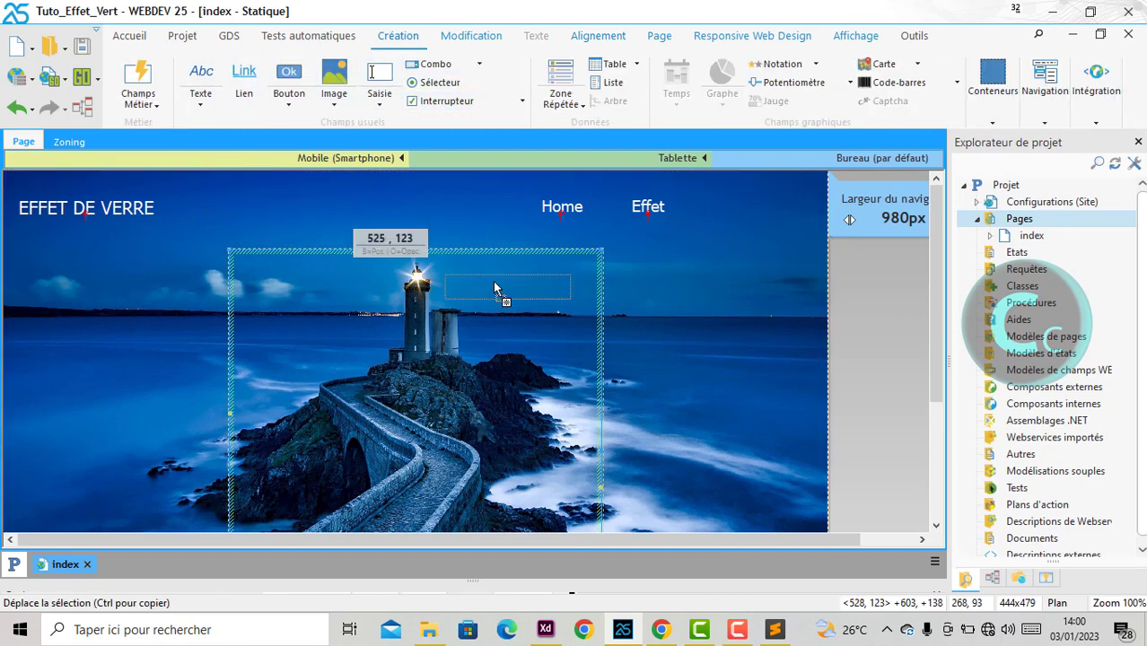
left_click(504, 285)
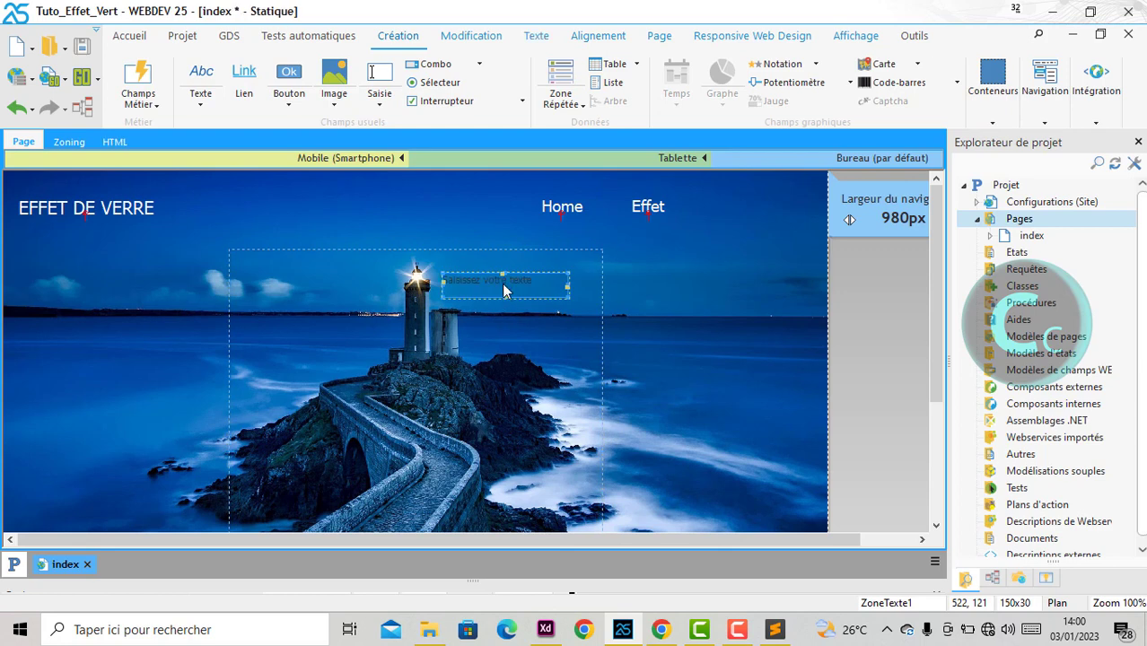
Replace the new text field's placeholder with CC
right_click(504, 286)
left_click(556, 177)
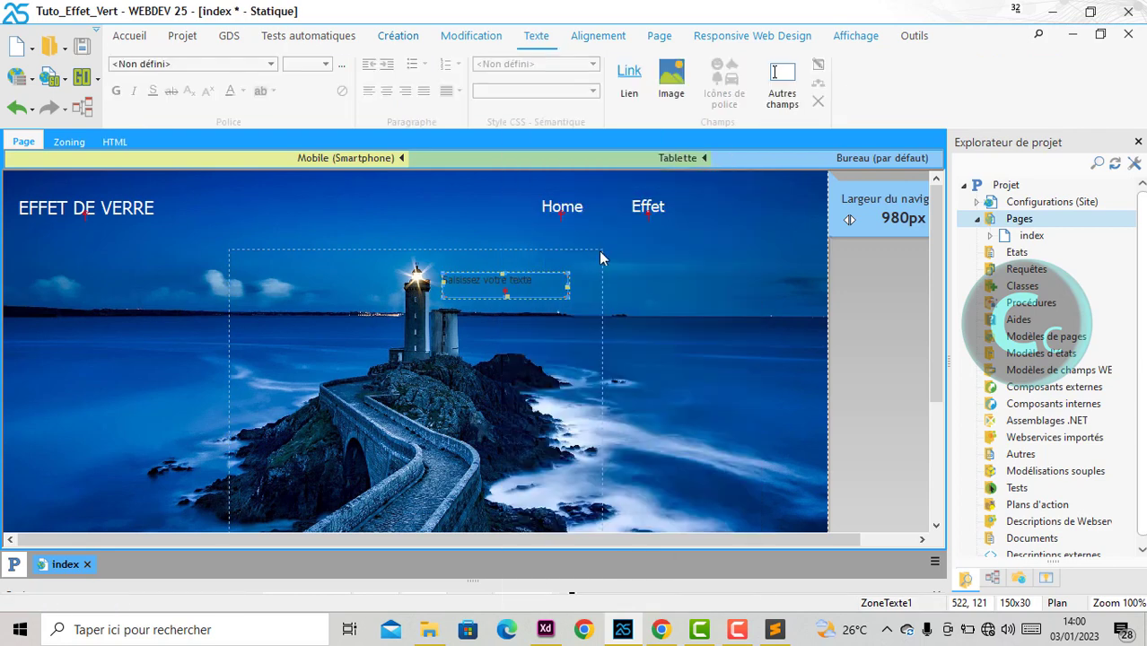
type("cc")
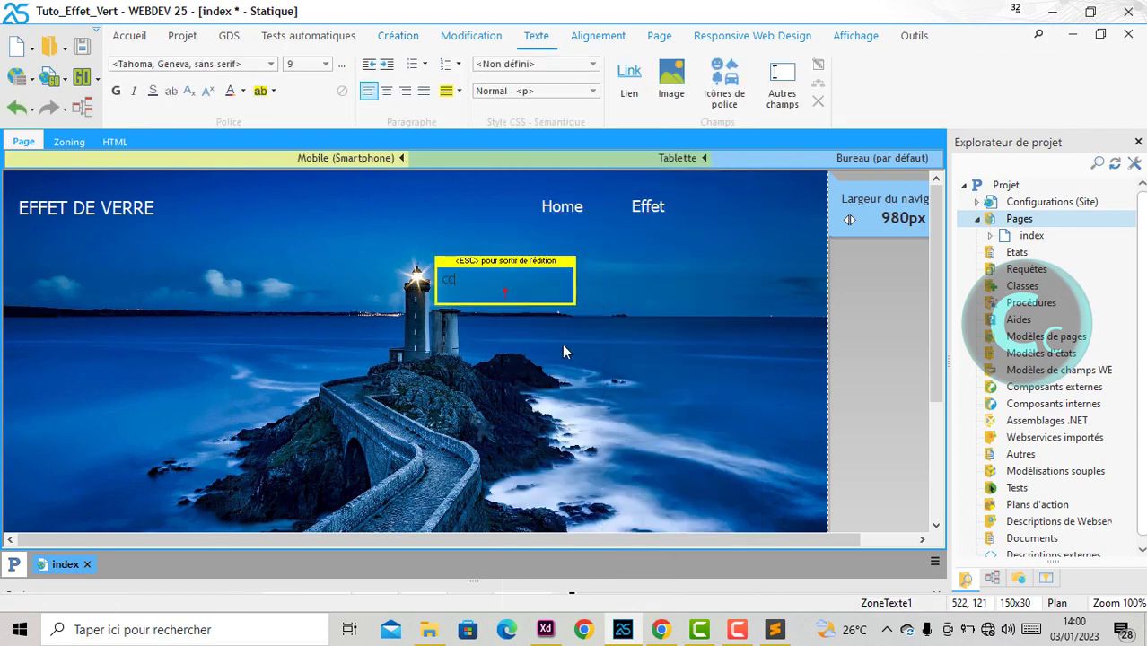
Format the CC text at 24 pt in a light grey standard colour, and leave text editing
left_click(325, 64)
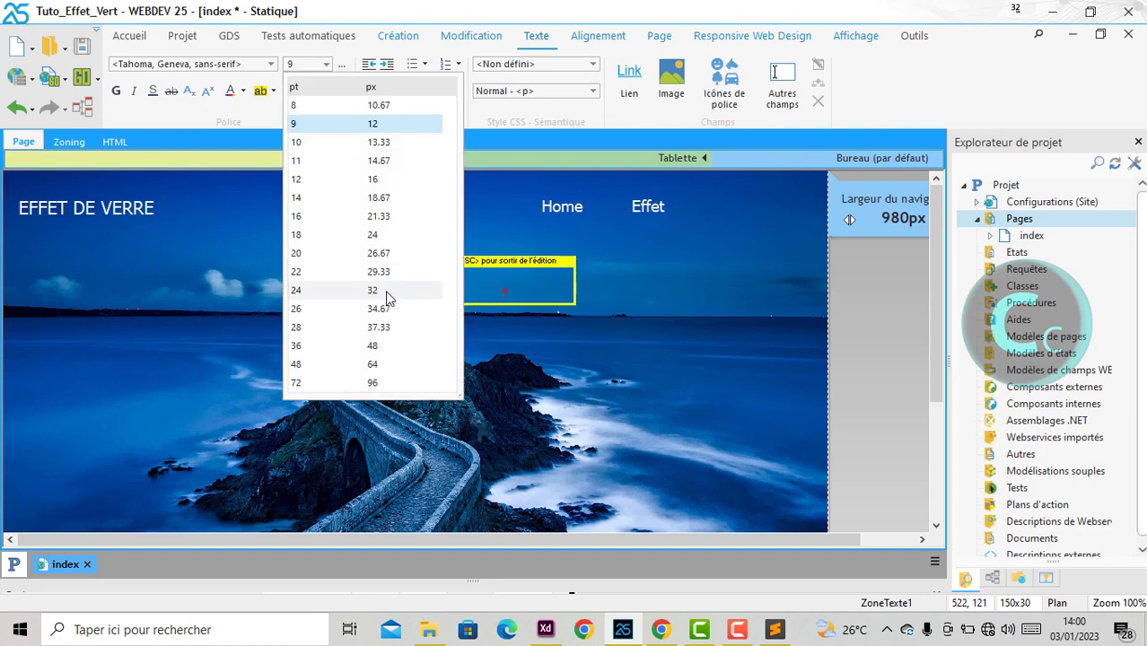
left_click(380, 272)
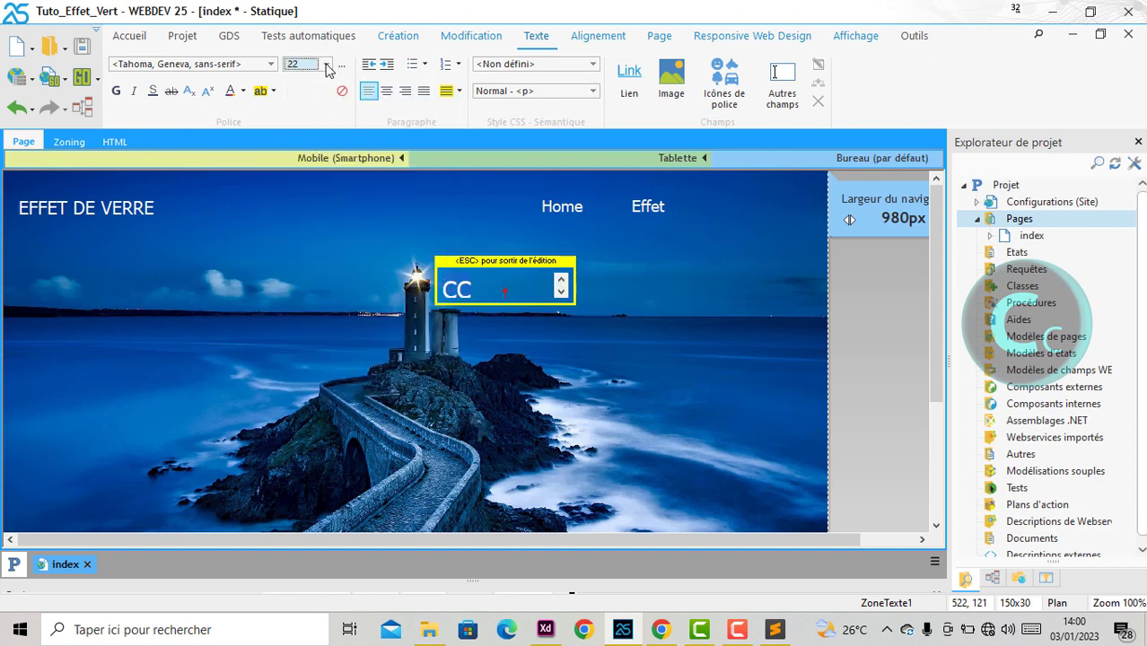
left_click(327, 67)
left_click(359, 290)
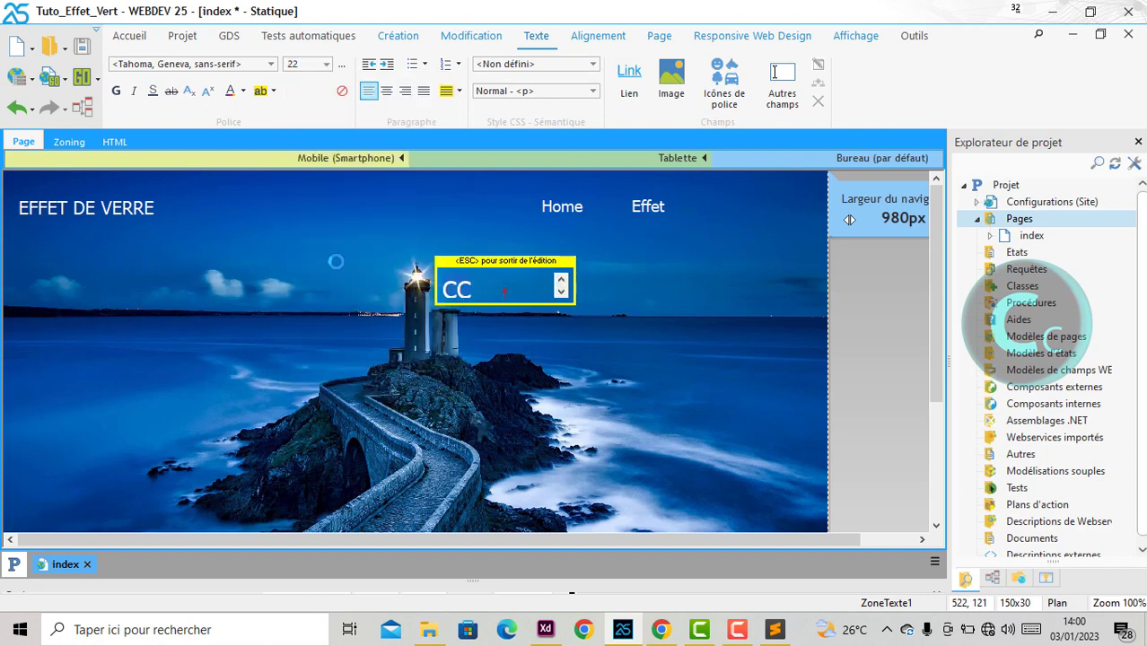
left_click(242, 91)
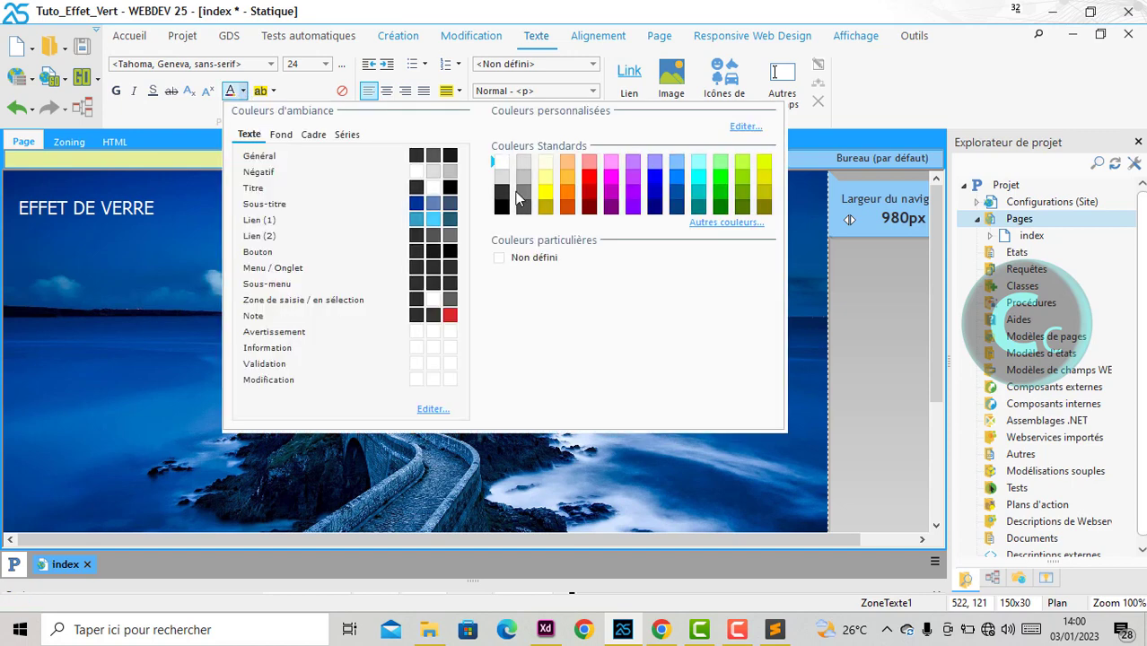
left_click(525, 177)
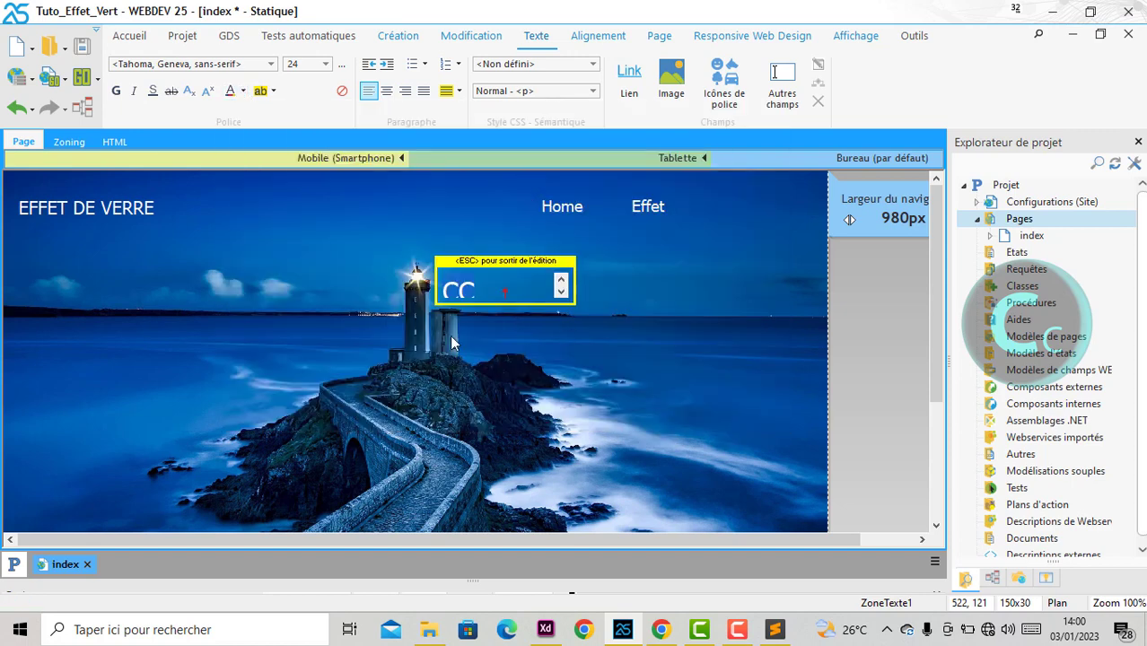
key("Escape")
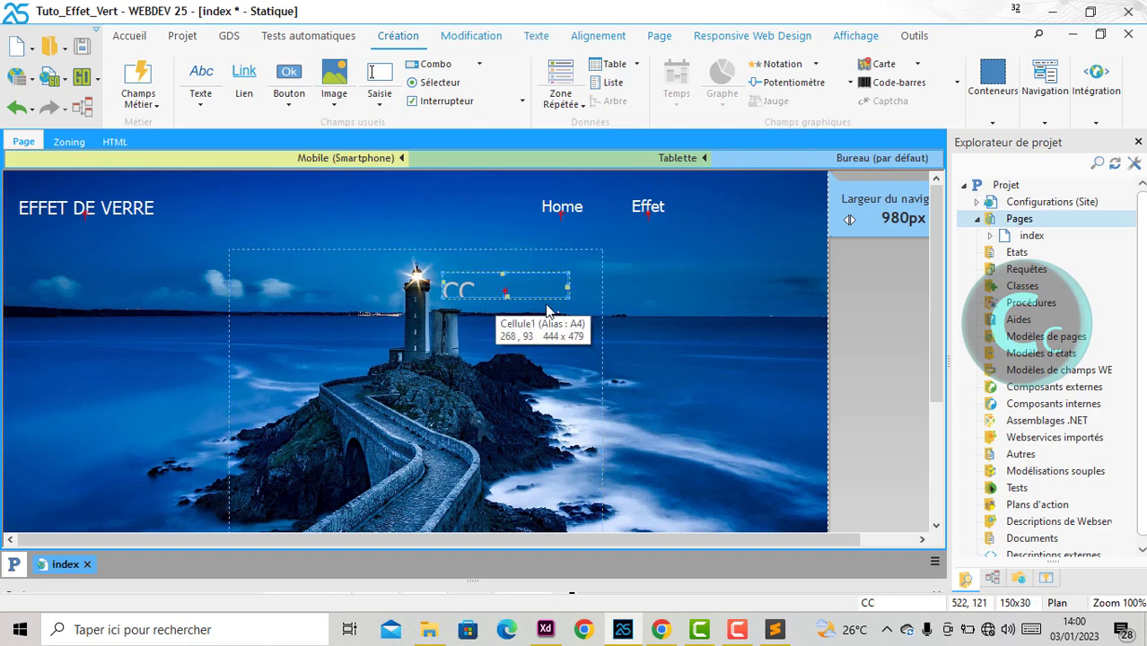
Shrink the CC text field to 60 × 50 and set its text size to 26 pt
left_click_drag(571, 297, 492, 315)
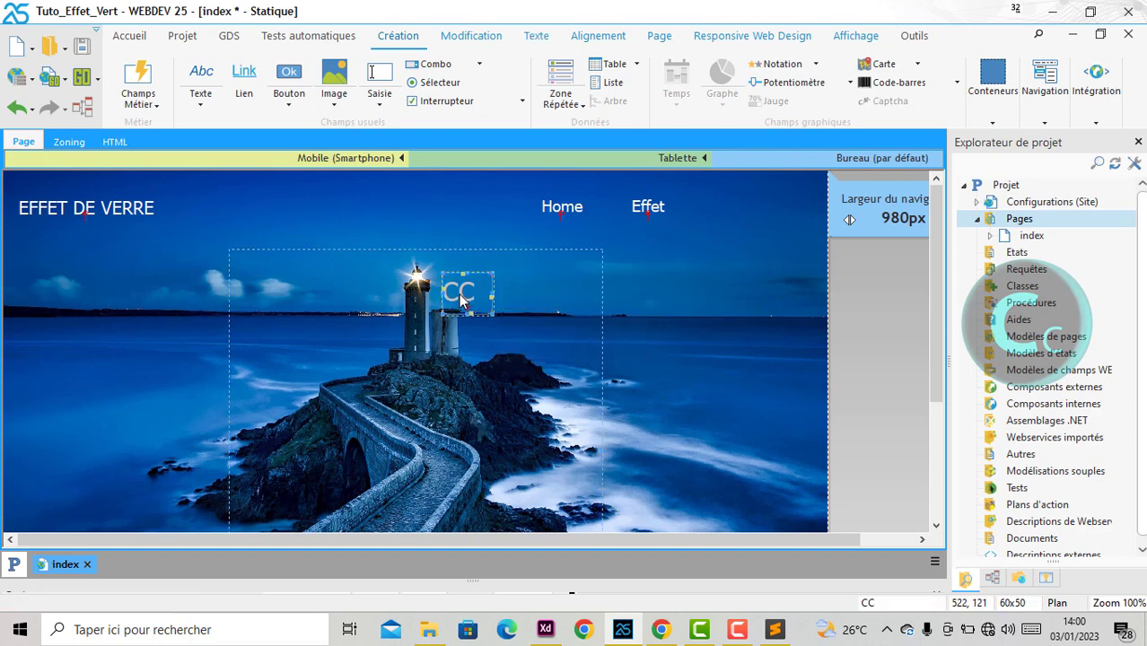
right_click(460, 299)
left_click(526, 176)
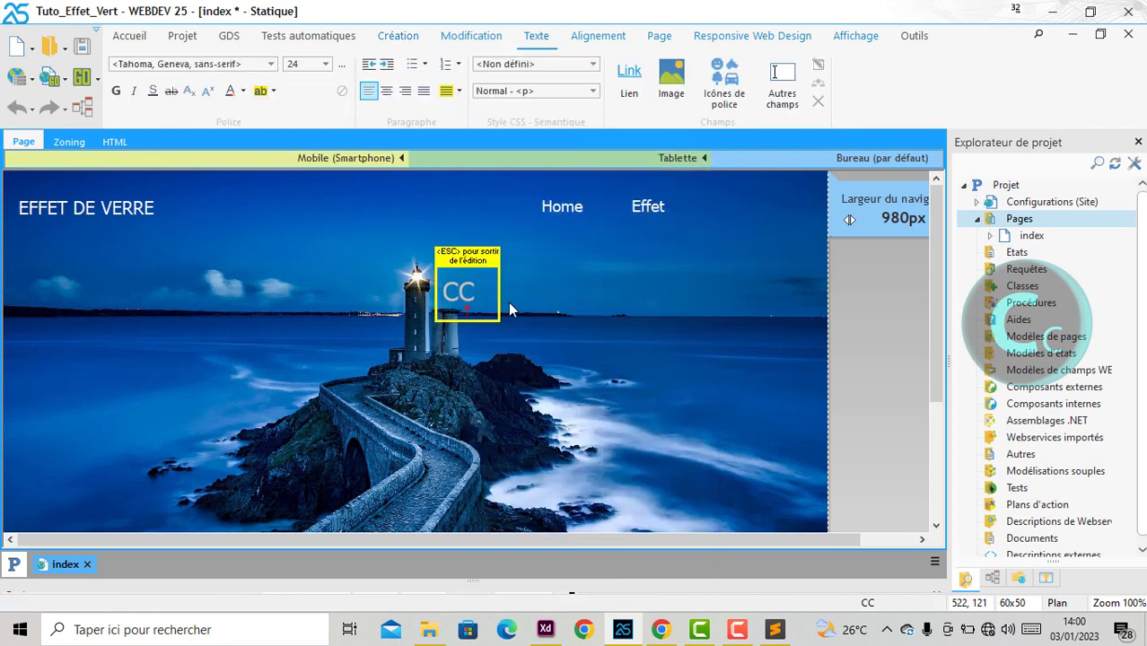
key("ctrl+a")
left_click(326, 64)
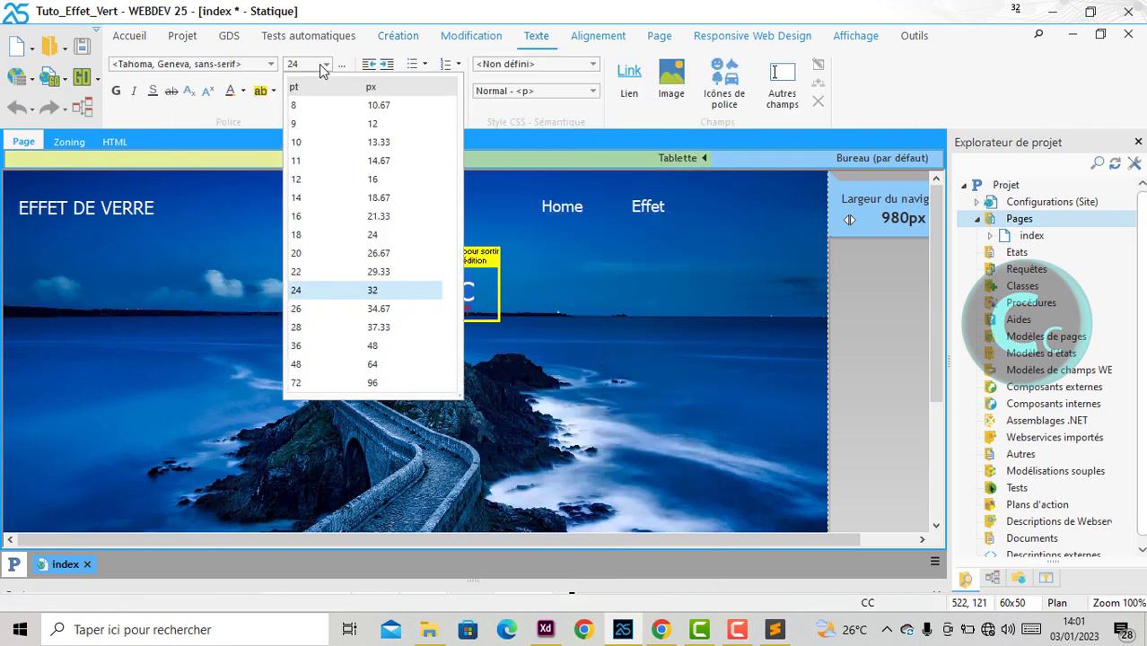
left_click(368, 309)
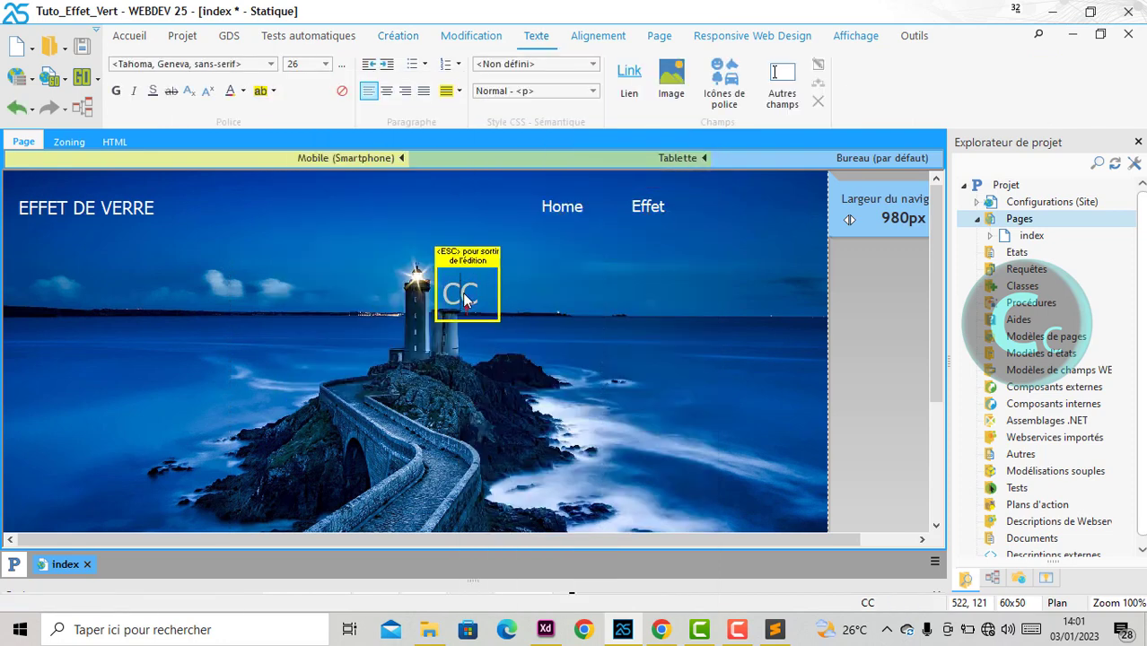
Set the CC text to 28 pt, centre it within its field, and leave text editing
key("ctrl+a")
left_click(326, 64)
left_click(369, 328)
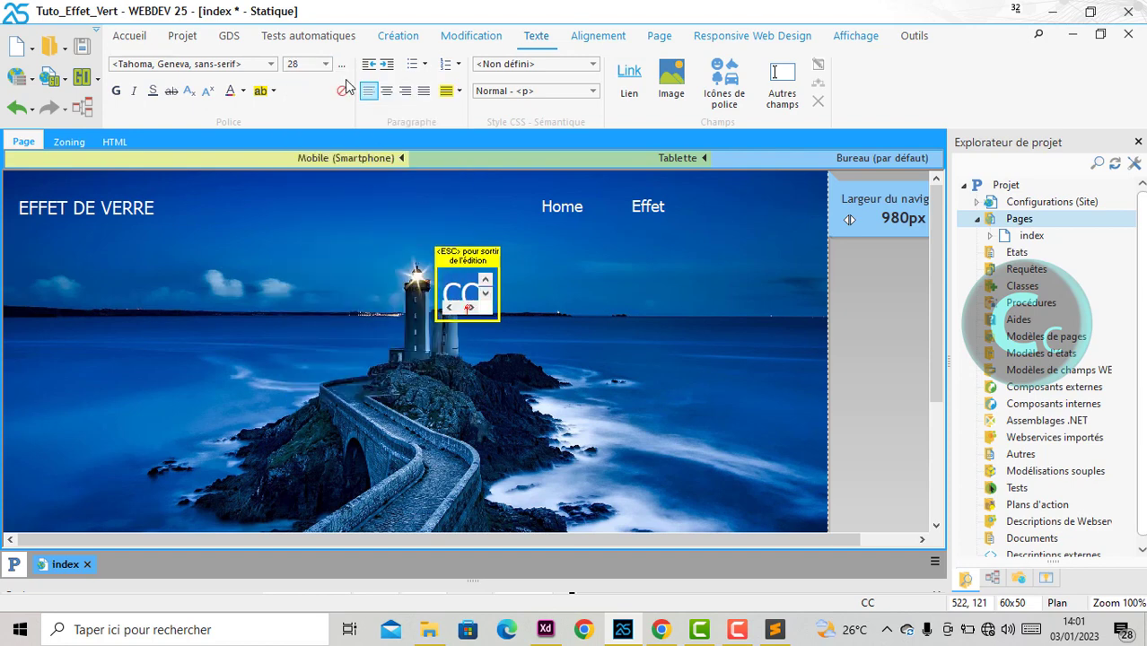
left_click(386, 92)
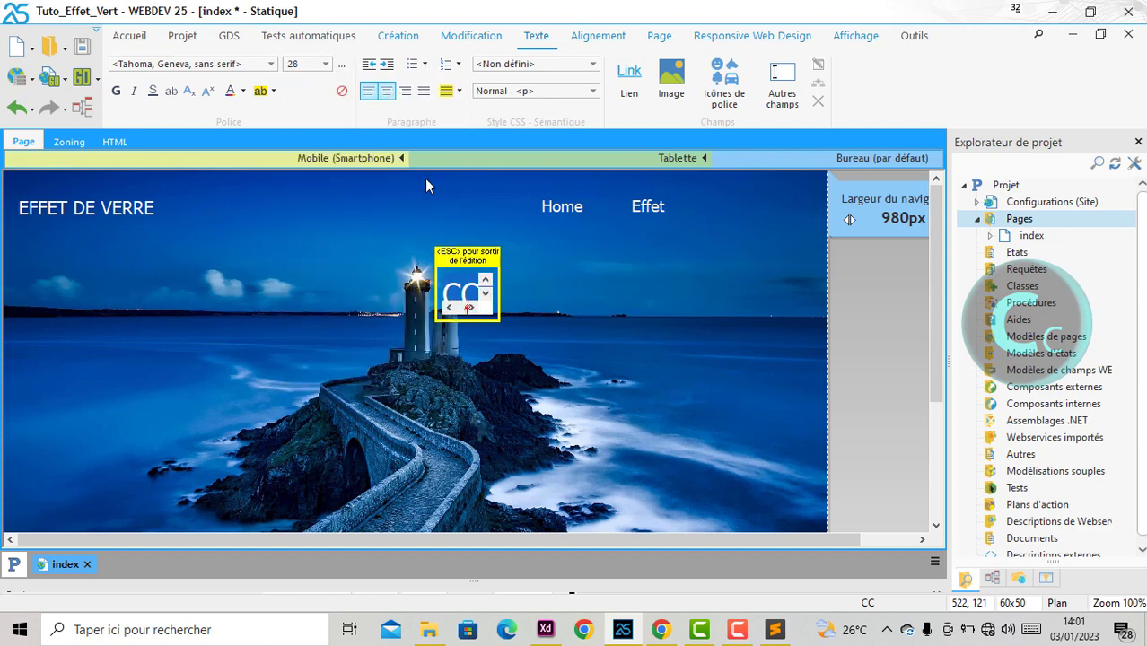
left_click(468, 315)
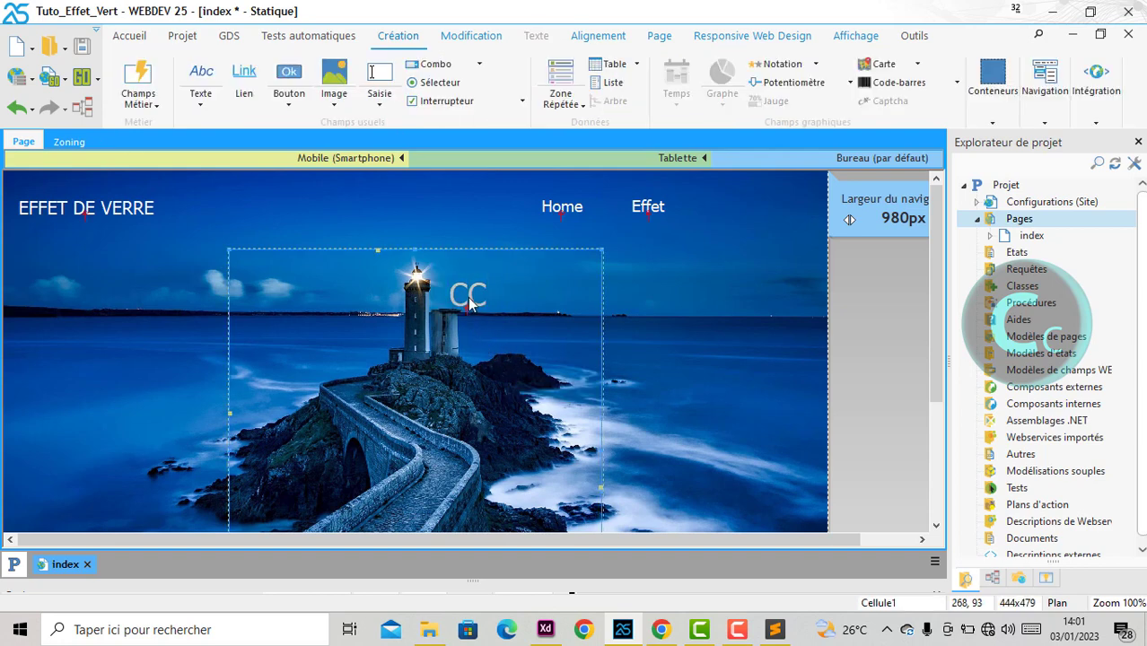
Enlarge the CC text field to about 92 × 88 and set its text size to 48 pt
left_click(469, 303)
left_click_drag(492, 313, 520, 343)
right_click(491, 304)
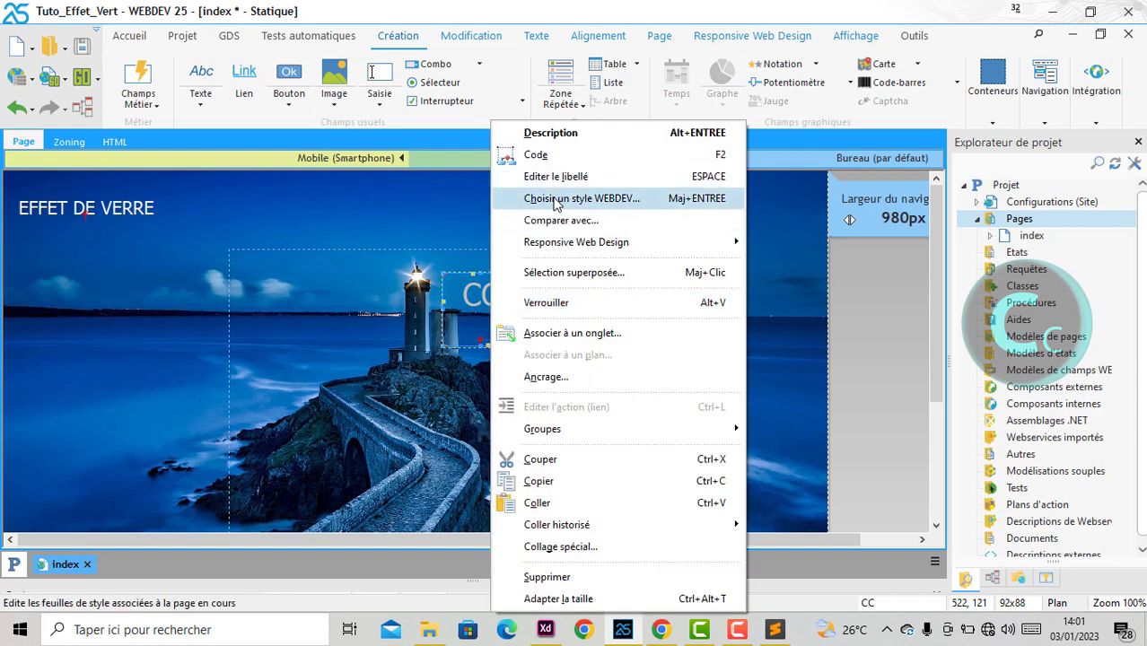
left_click(556, 176)
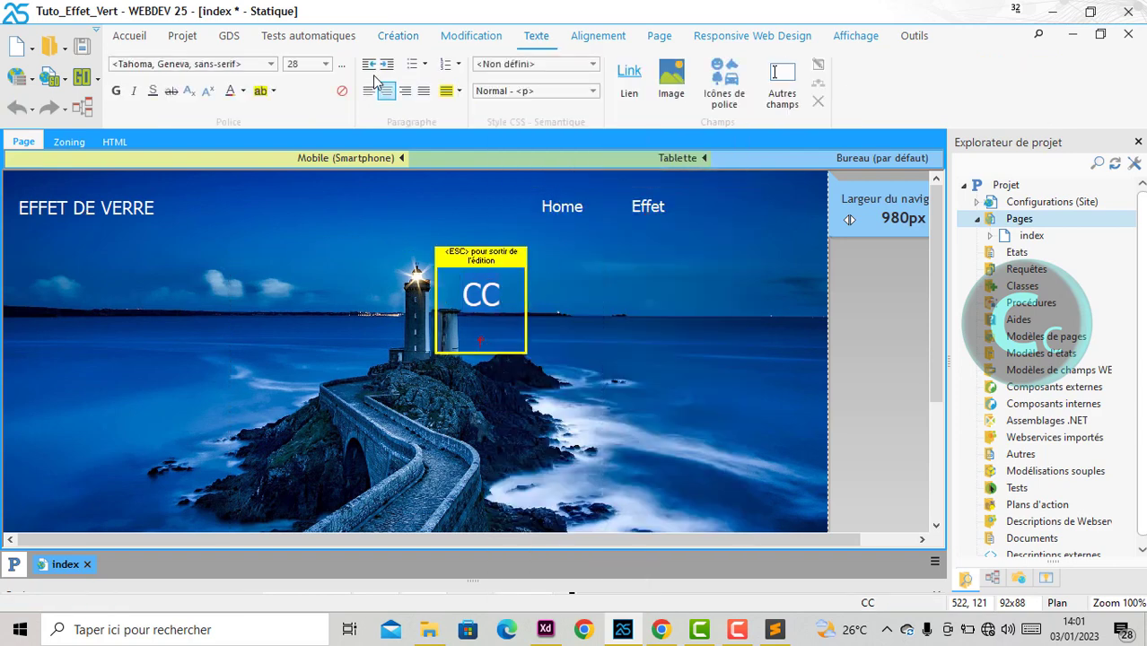
left_click(324, 63)
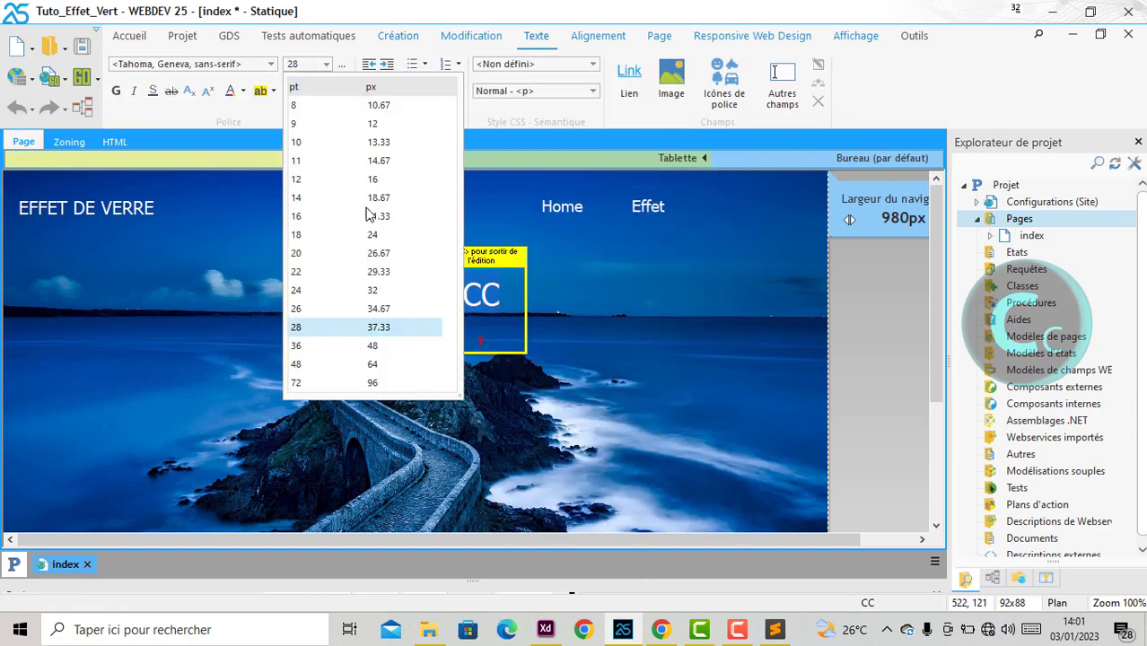
left_click(379, 346)
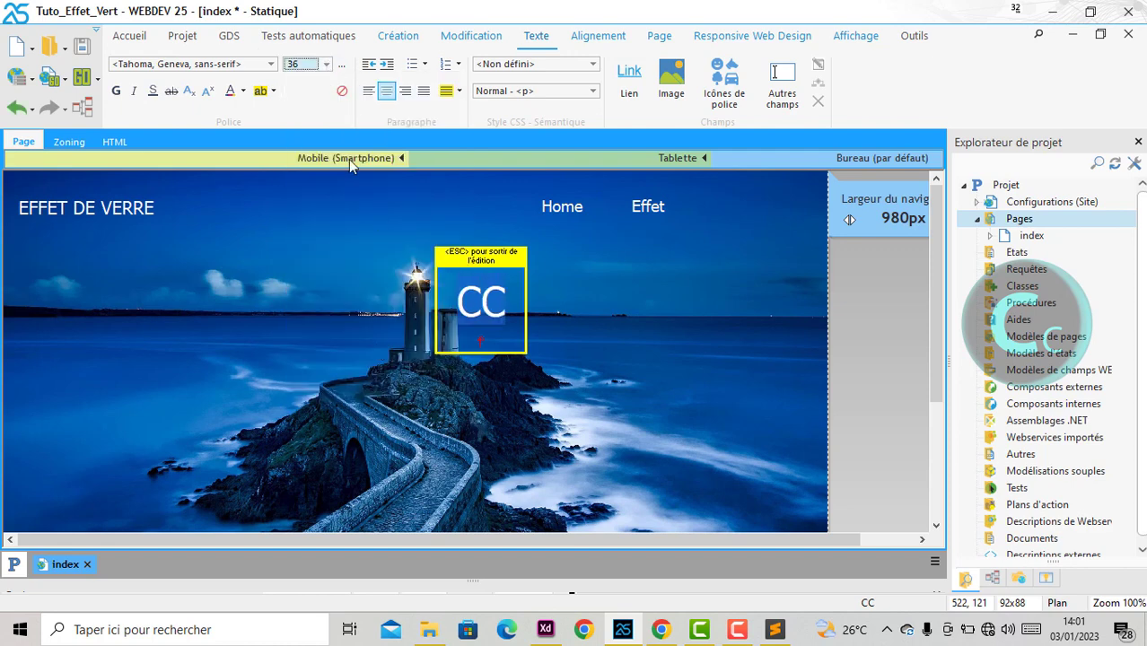
left_click(326, 63)
left_click(372, 359)
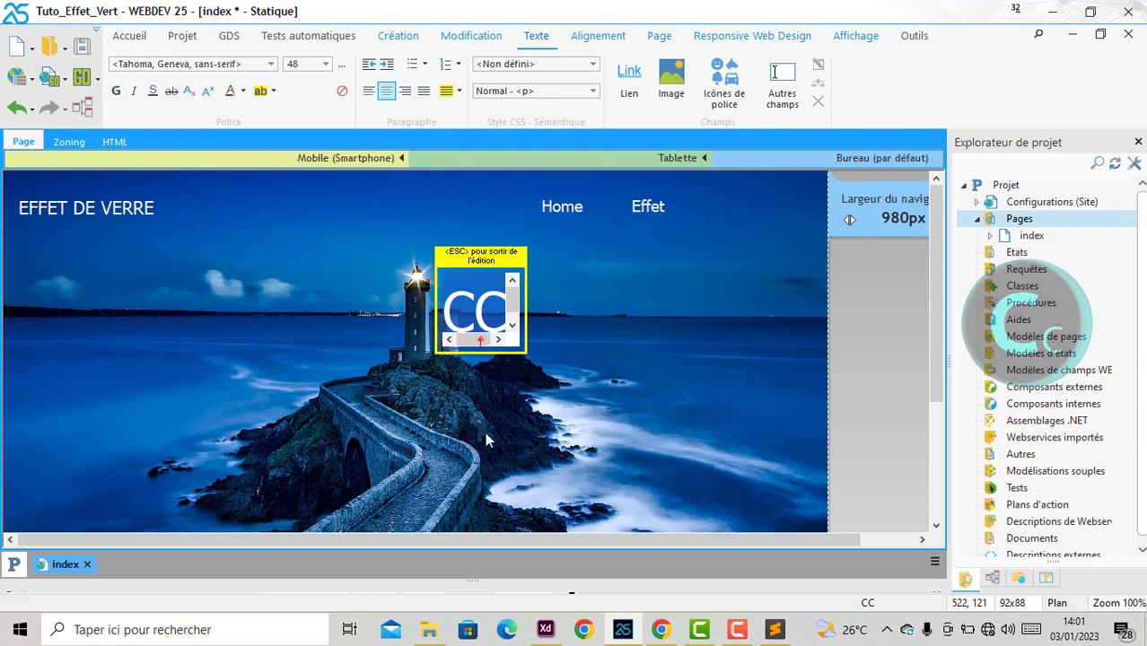
key("Escape")
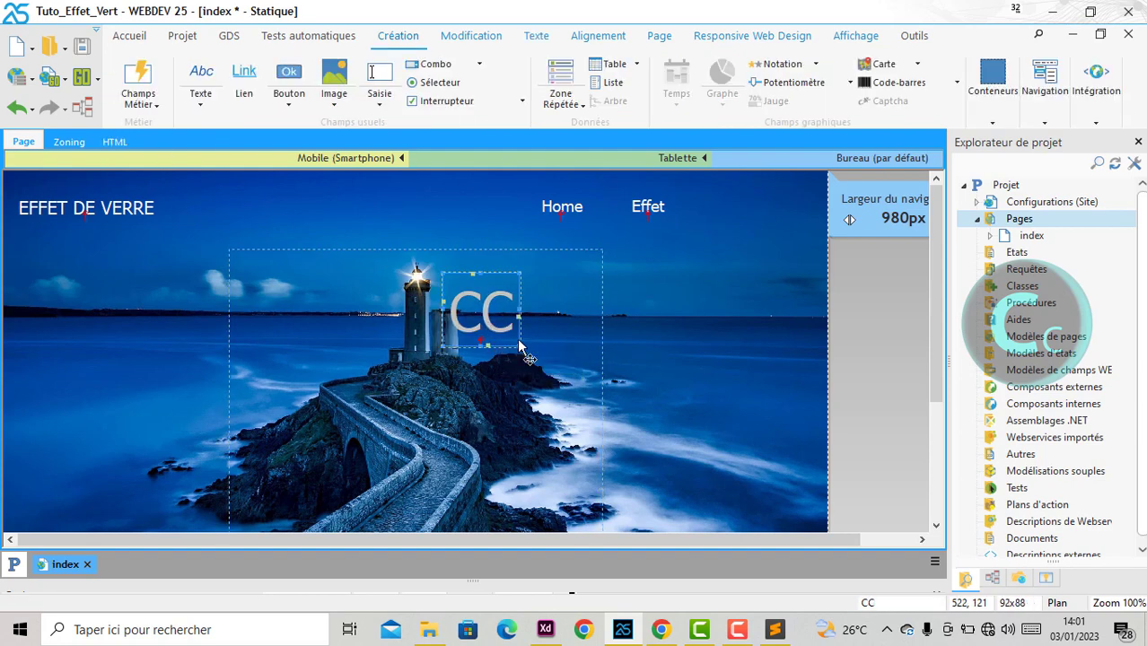
Move the CC text field to the upper-right corner of the centred cell
left_click_drag(490, 323, 560, 316)
left_click(275, 338)
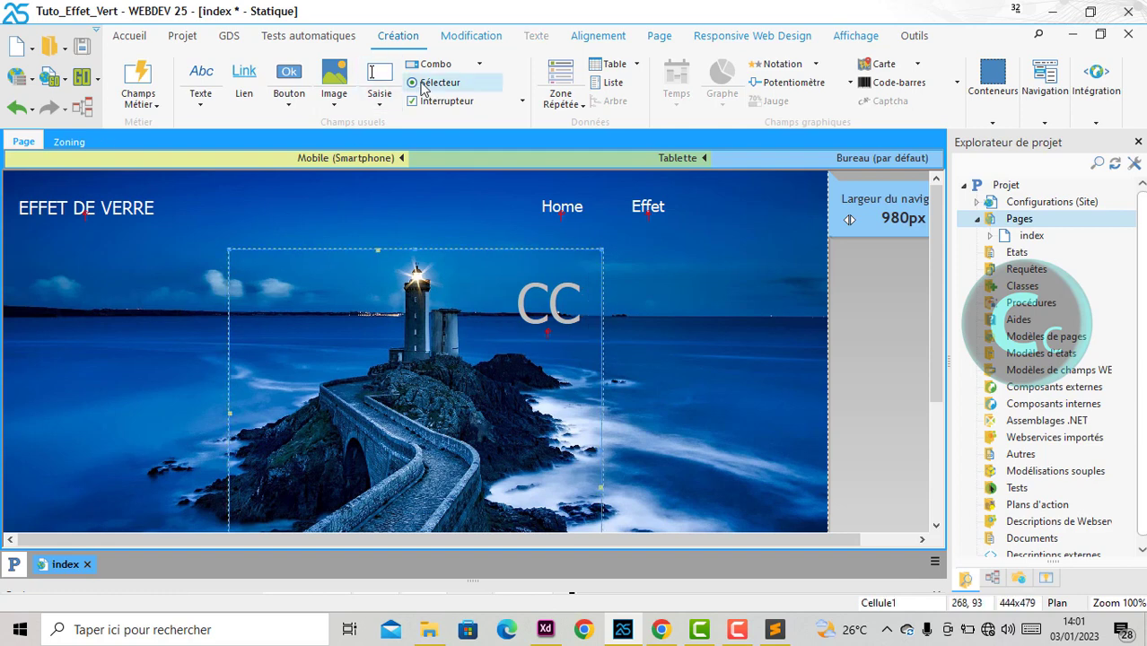
Add an image field of about 172 × 158 in the cell's upper part and centre it horizontally in its parent
left_click(334, 79)
left_click_drag(369, 343, 355, 321)
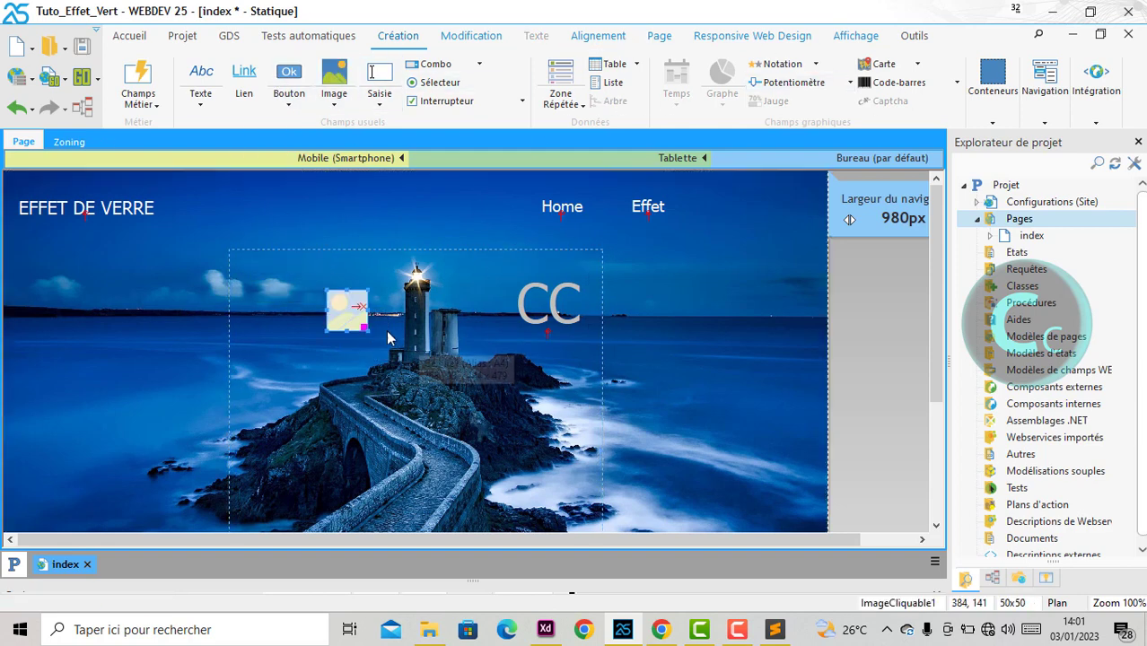
left_click_drag(388, 347, 470, 422)
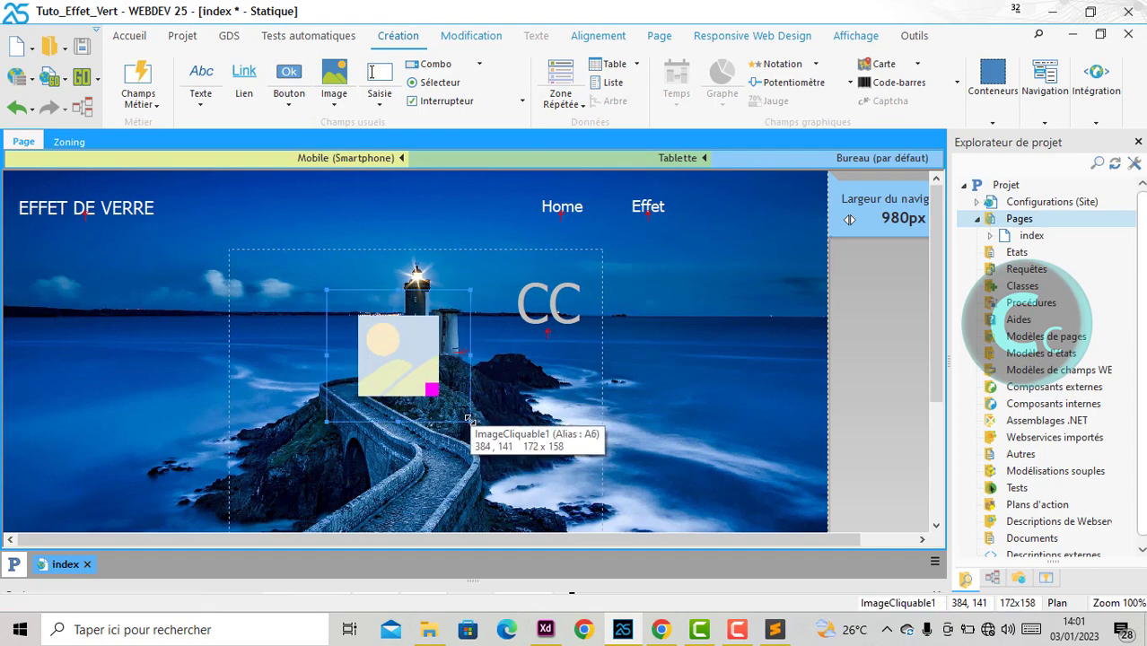
left_click(598, 35)
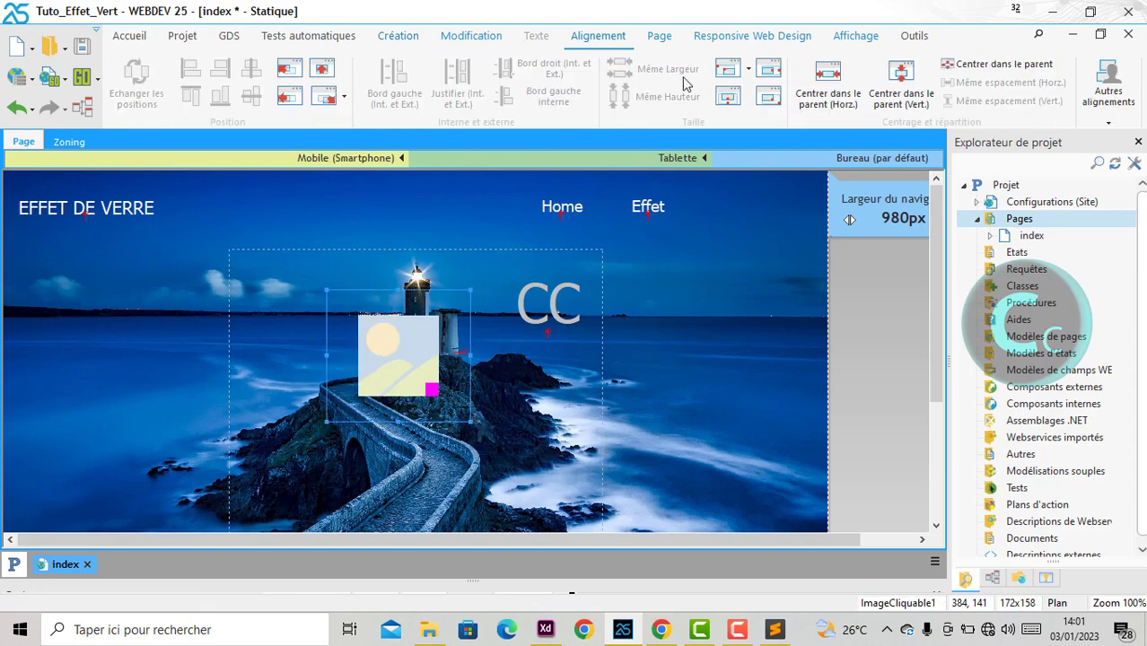
left_click(827, 81)
scroll(476, 341, "down", 5)
scroll(475, 341, "up", 1)
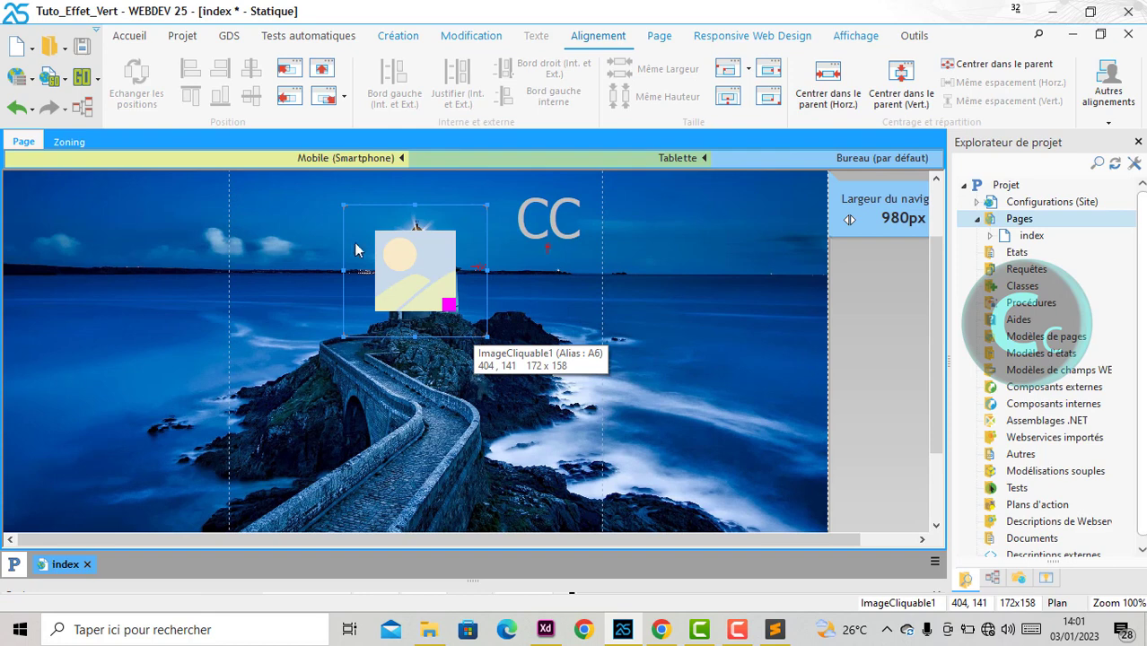
Set the image field's source to logitech_e from the Beat folder in Images, copying the file into the project directory
double_click(413, 257)
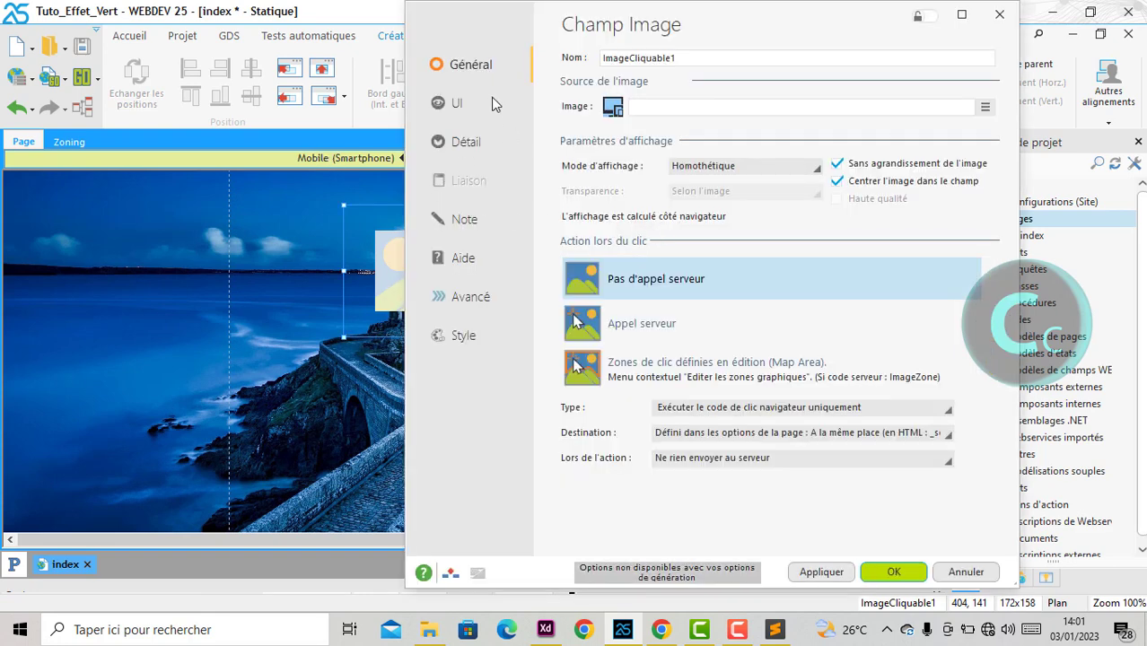
left_click(984, 107)
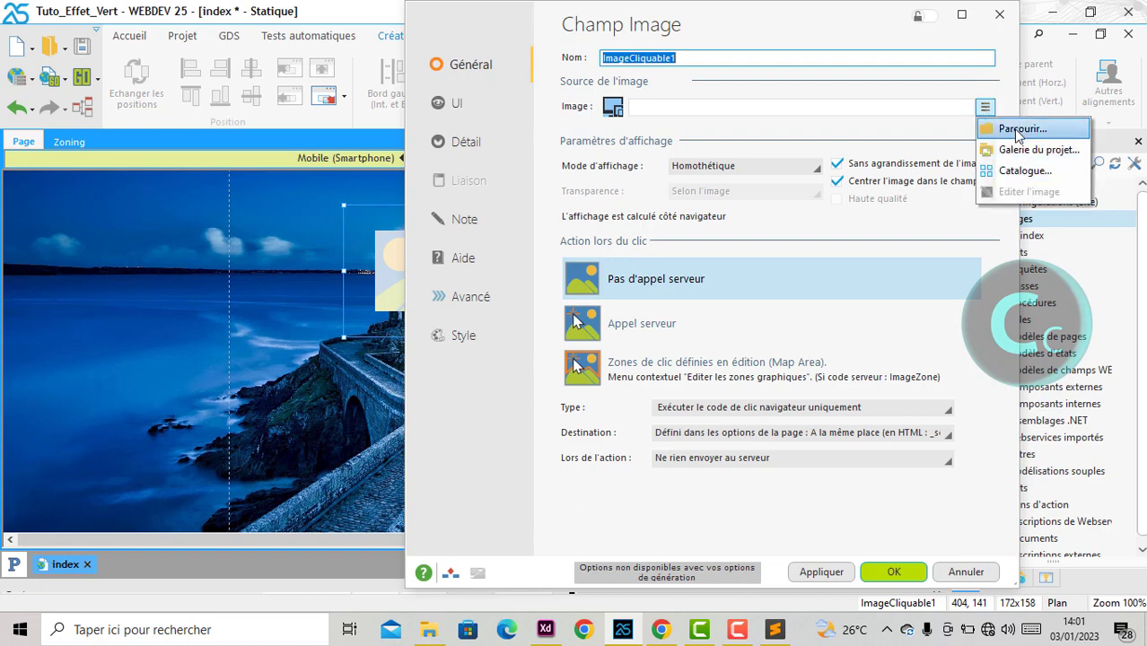
left_click(1013, 125)
left_click(519, 220)
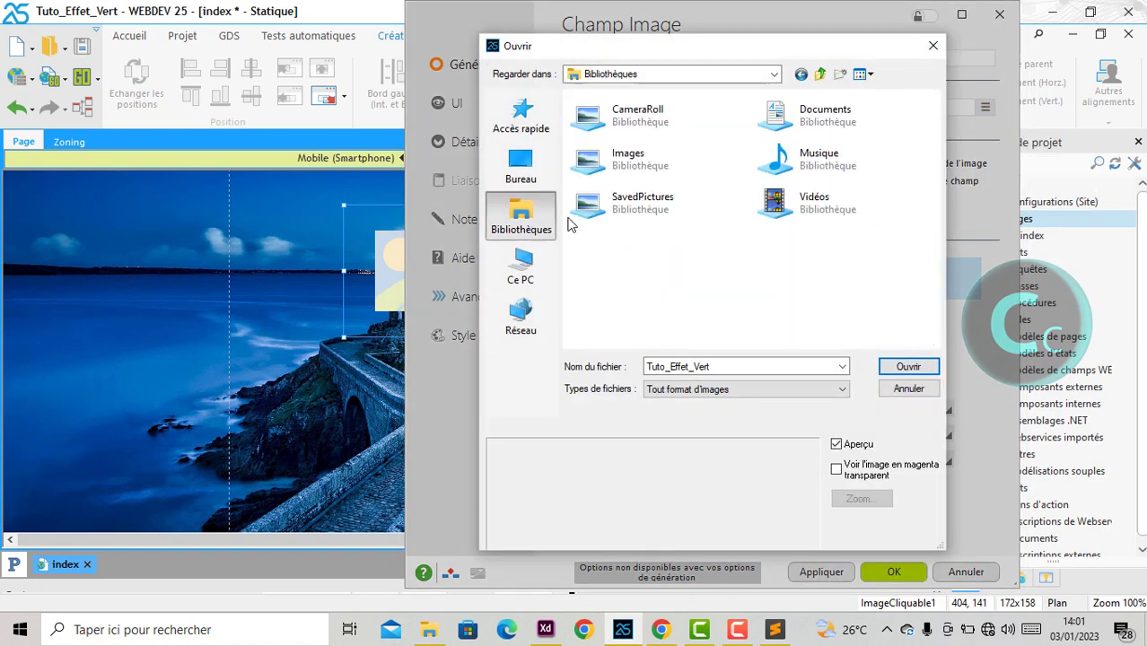
left_click(633, 161)
double_click(633, 161)
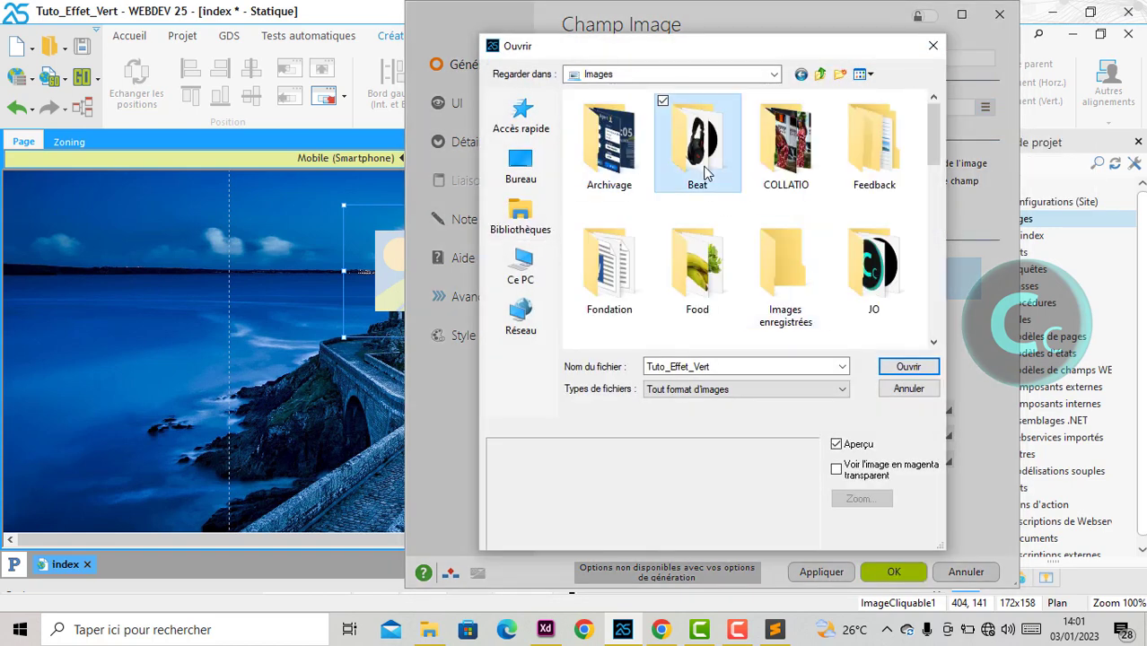
double_click(709, 166)
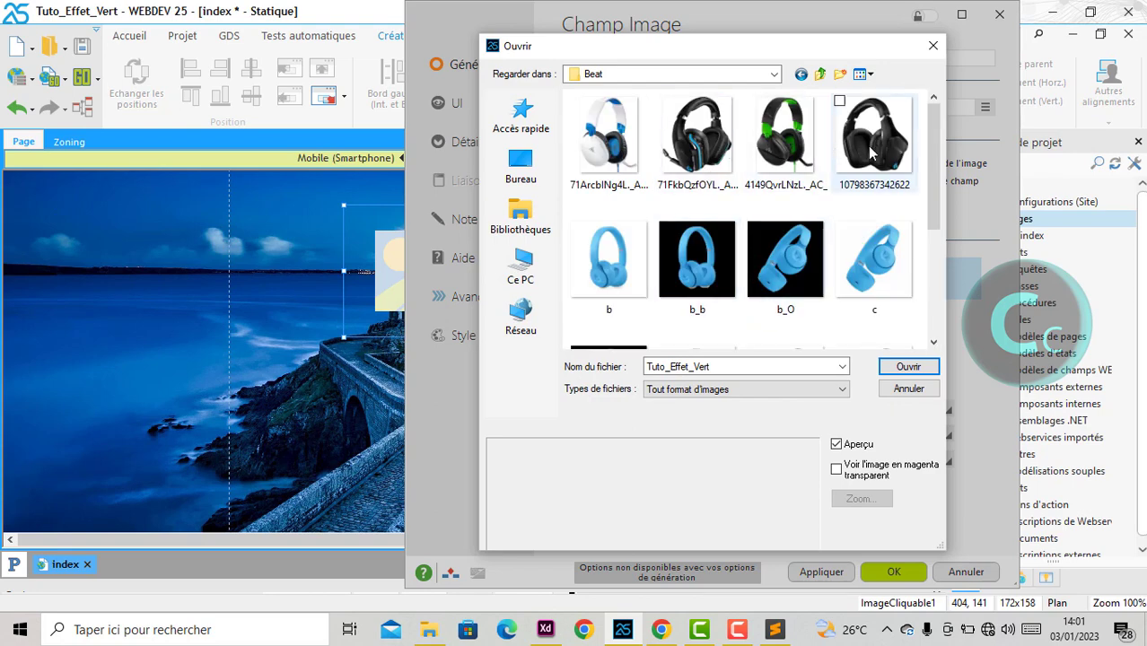
scroll(825, 215, "down", 3)
left_click(637, 319)
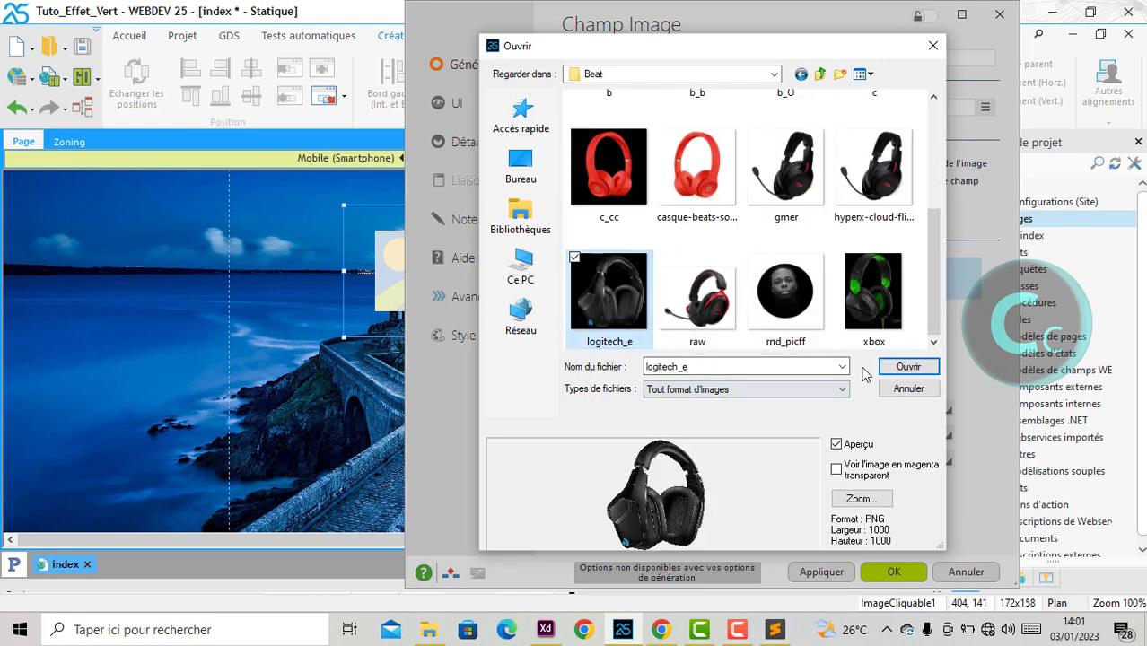
left_click(908, 366)
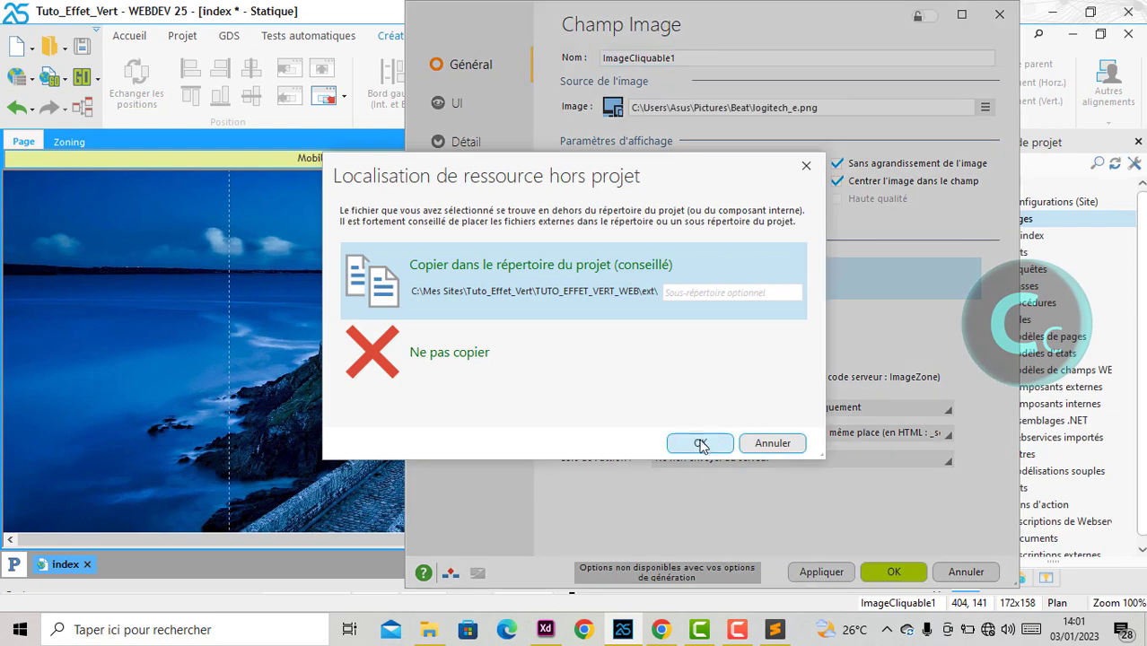
left_click(699, 443)
left_click(868, 574)
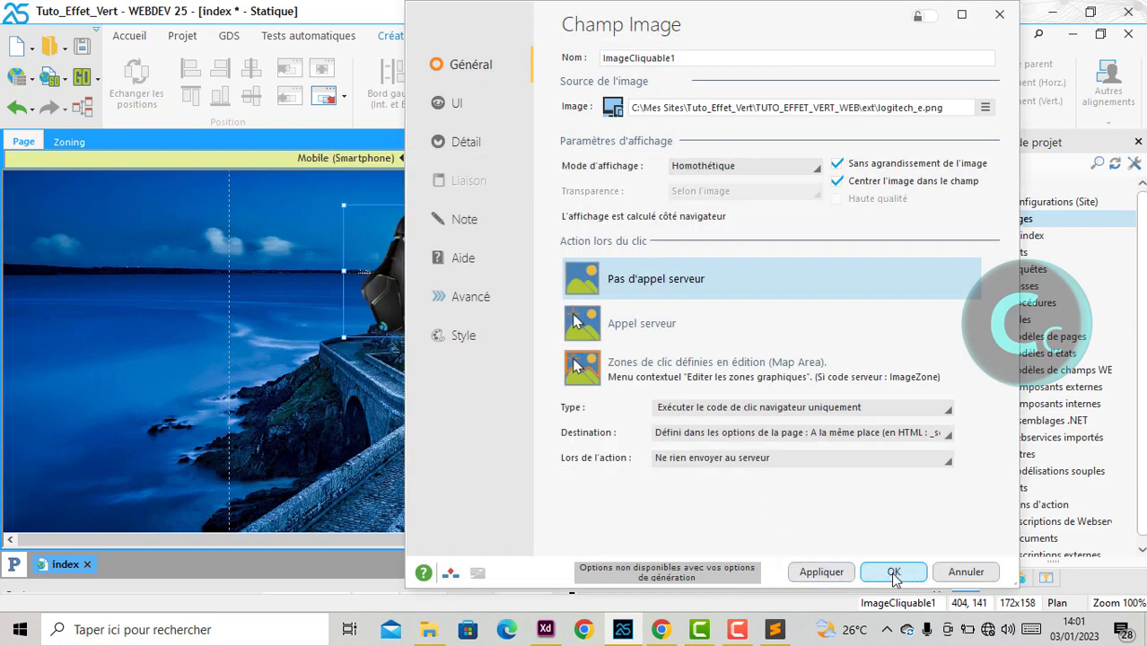
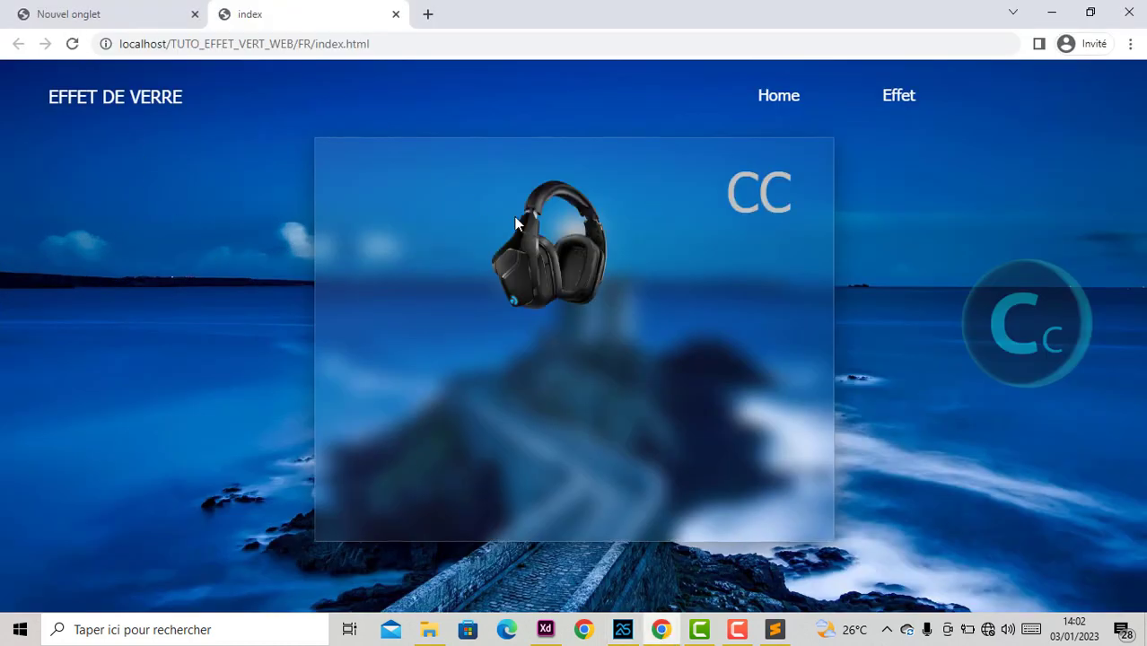
Switch back to WEBDEV, enlarge the headset image to about 192 × 166, and centre it horizontally in its parent again
left_click(621, 629)
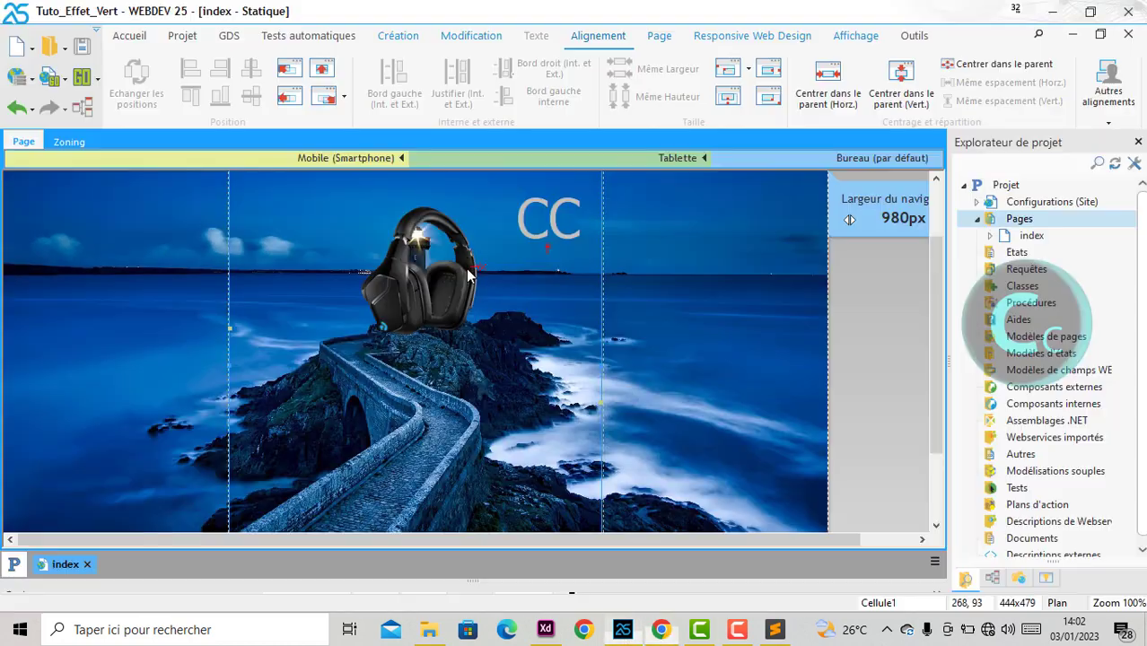
left_click(482, 337)
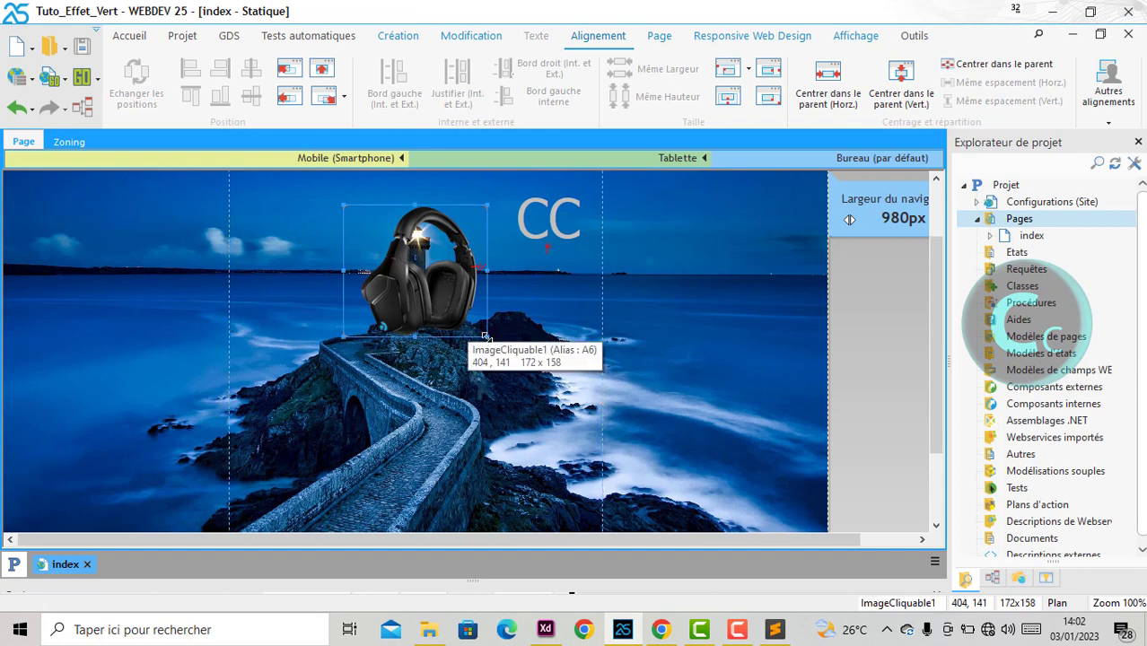
left_click_drag(482, 336, 504, 342)
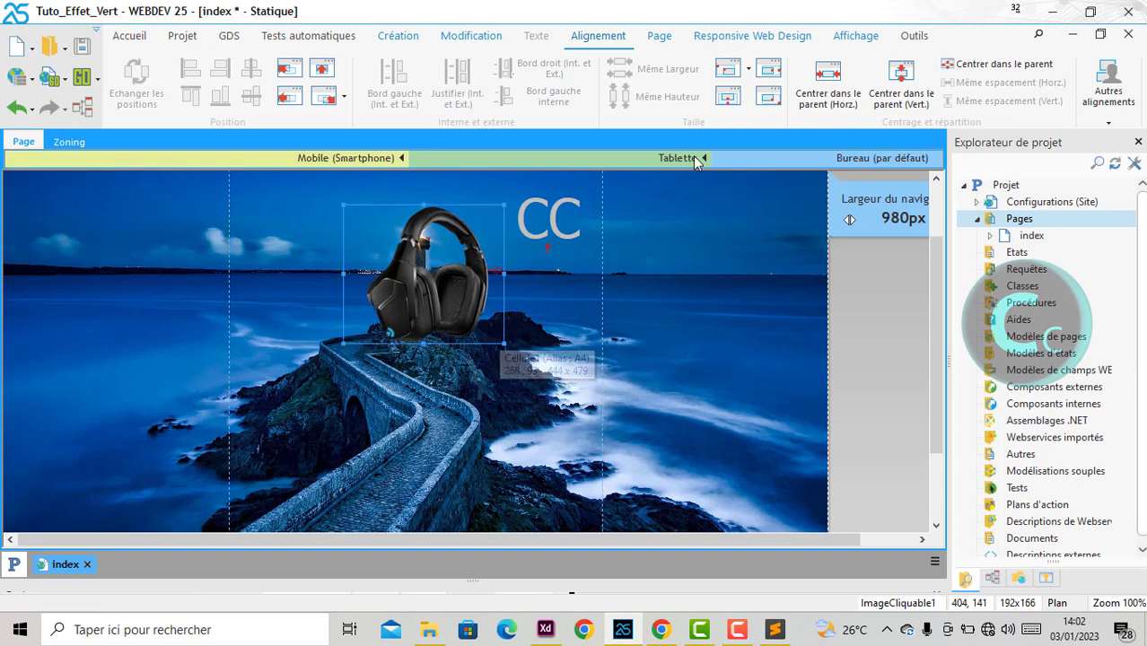
left_click(822, 94)
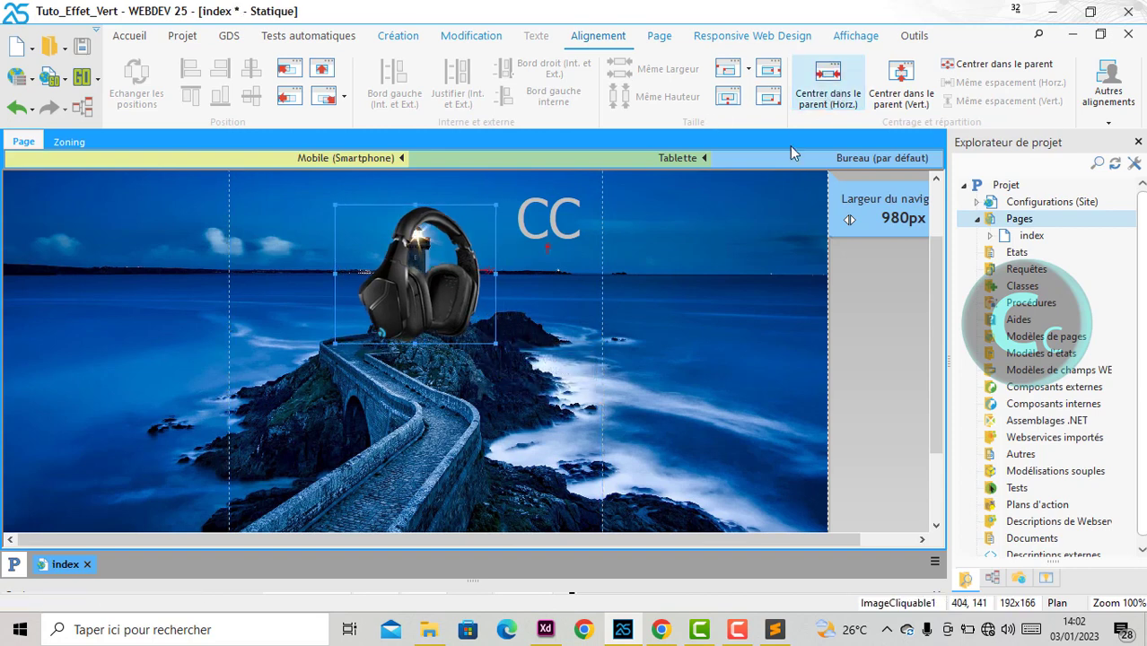
Check the page in Chrome, examine the Casque X15 title in the Adobe XD design, and return to WEBDEV
left_click(663, 631)
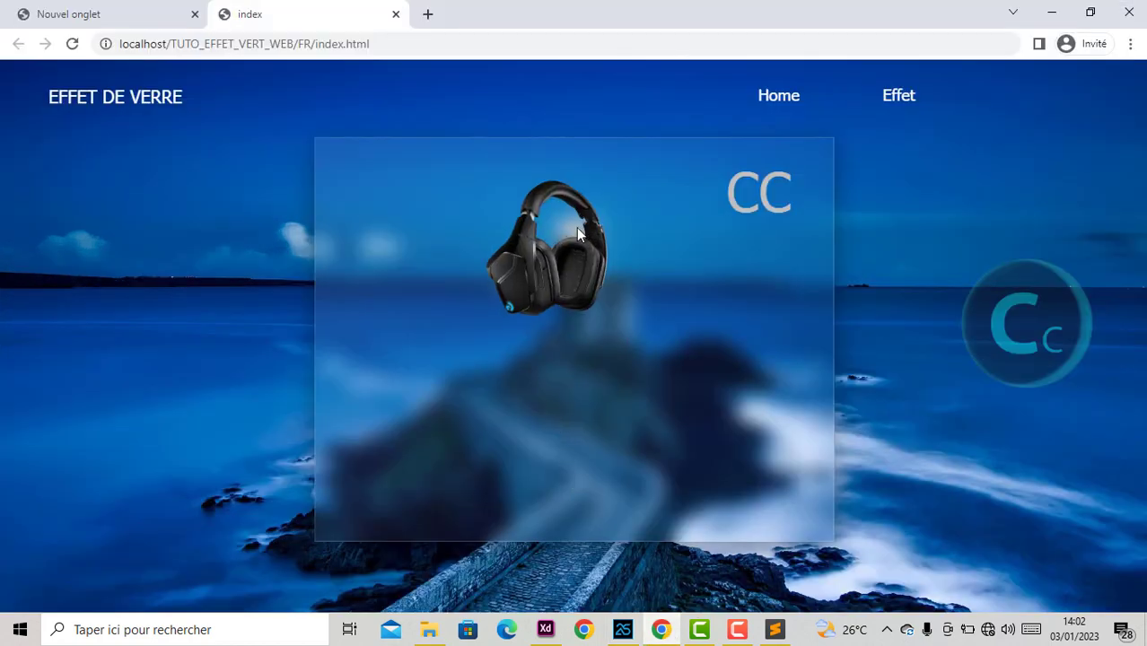
left_click(544, 629)
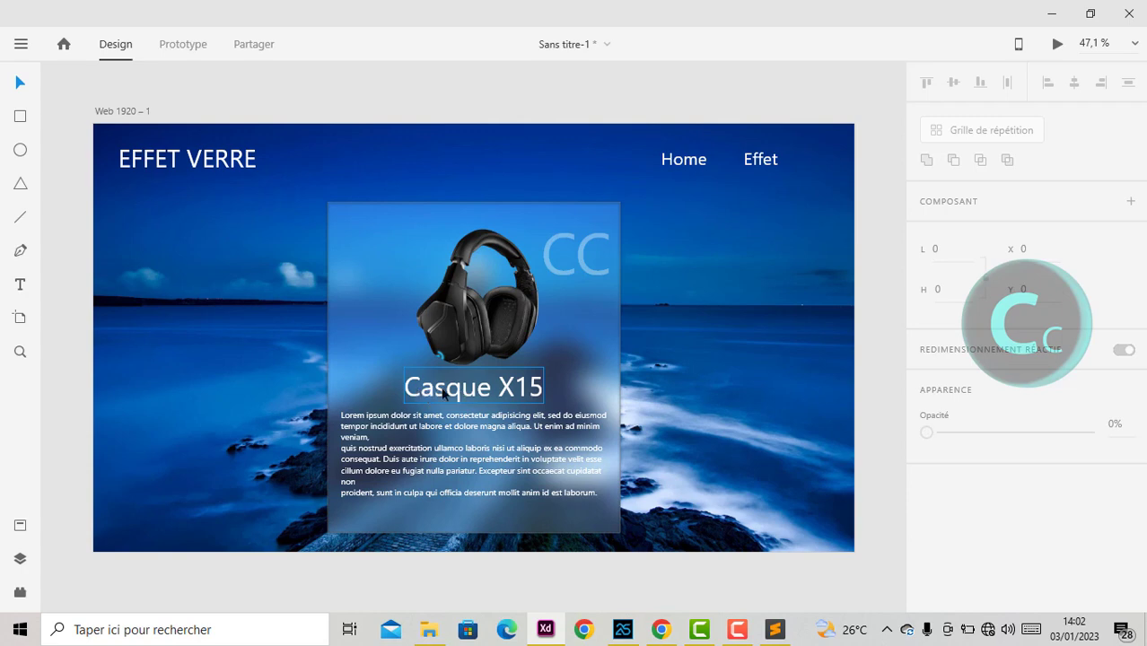
left_click(505, 392)
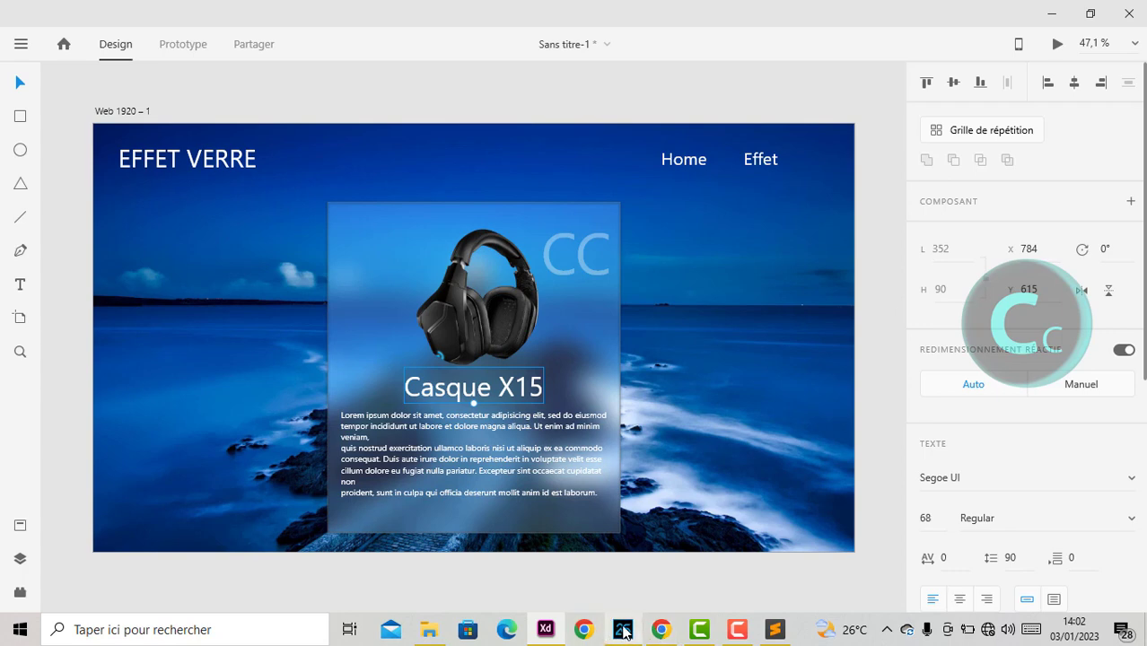
left_click(607, 633)
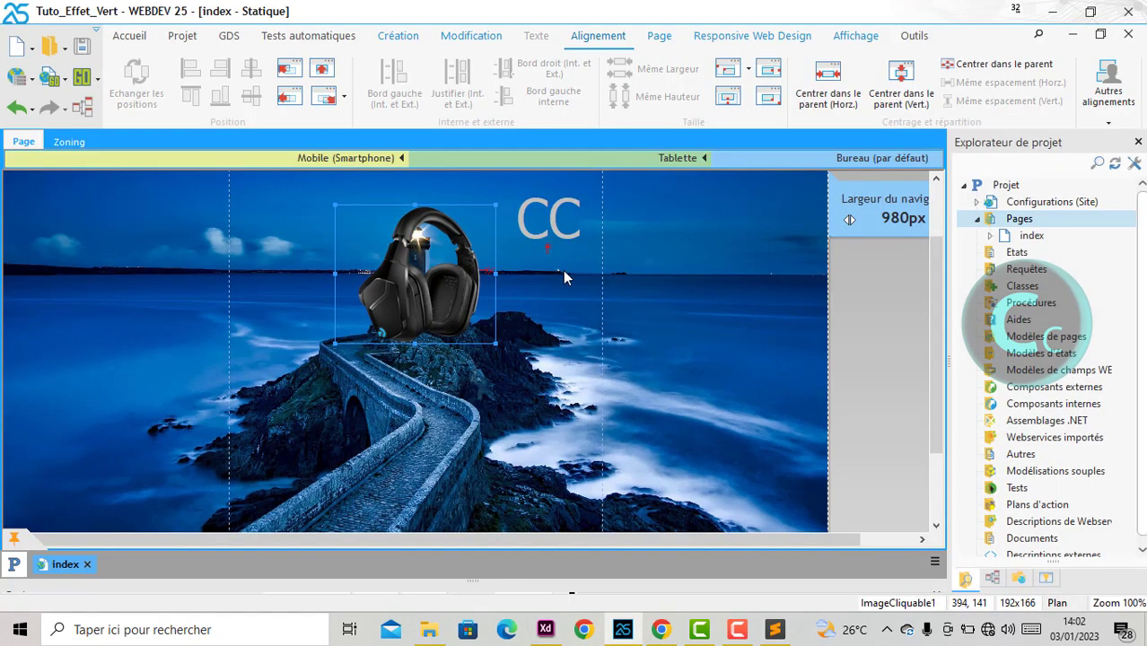
Add a text field of about 150 × 30 below the headset image
left_click(619, 634)
left_click(616, 639)
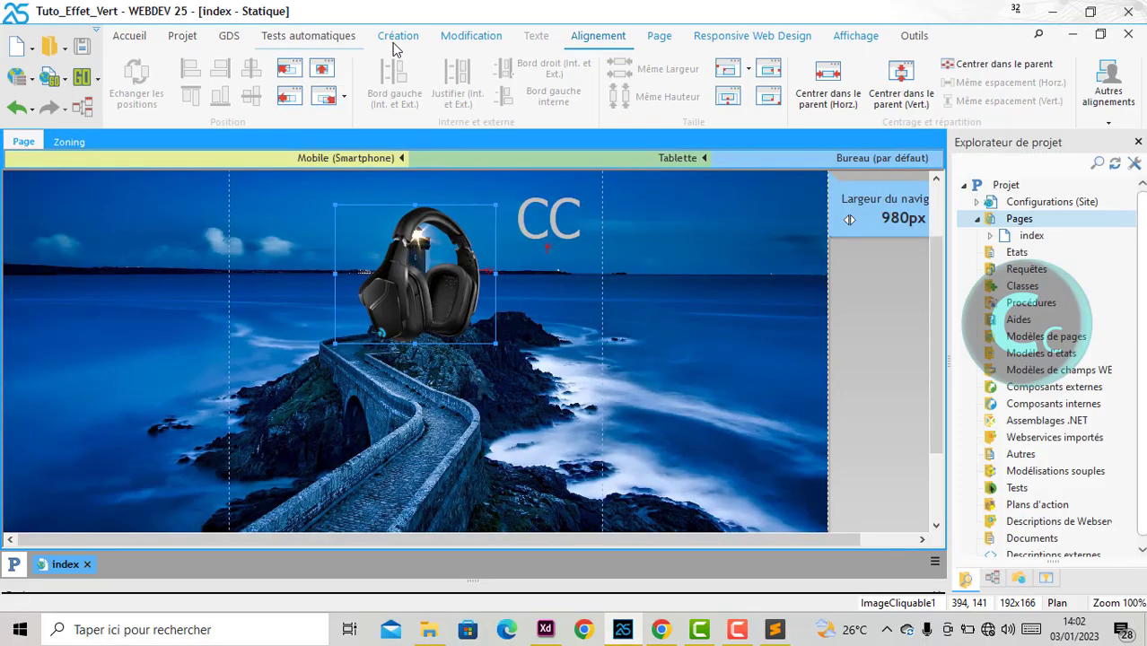
left_click(396, 38)
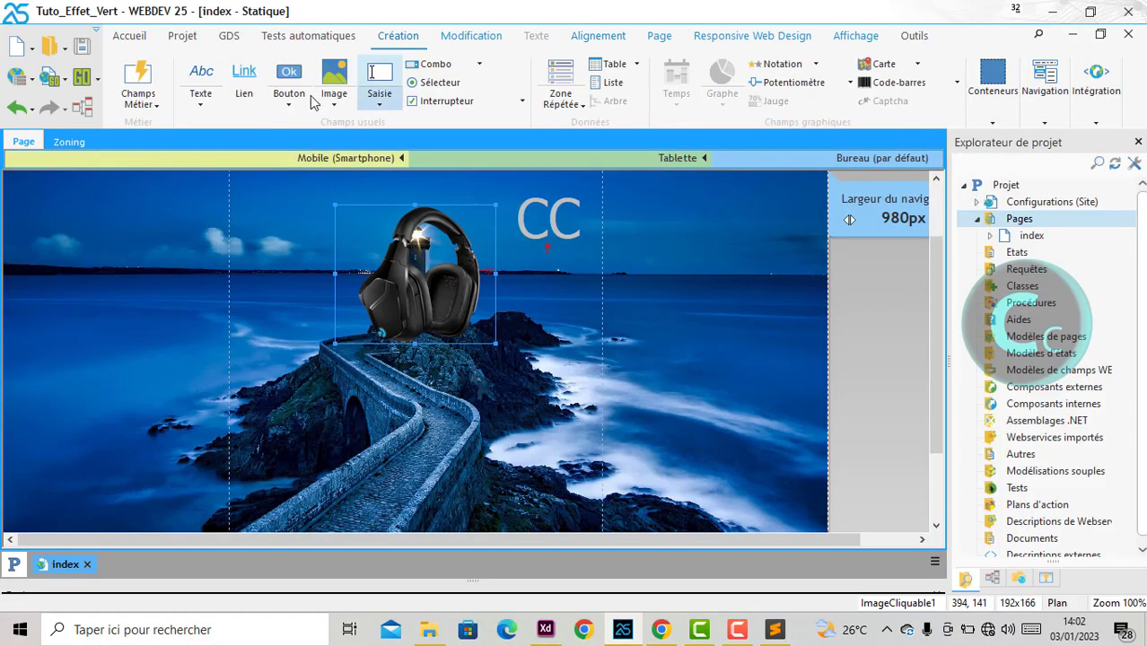
left_click(201, 79)
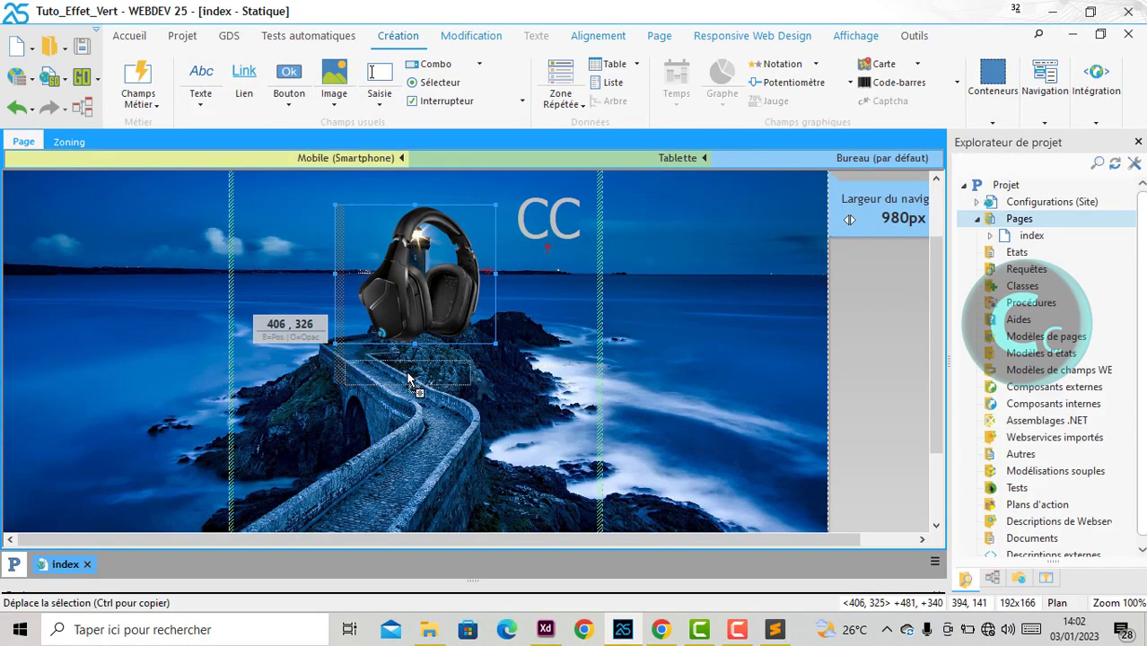
left_click(395, 369)
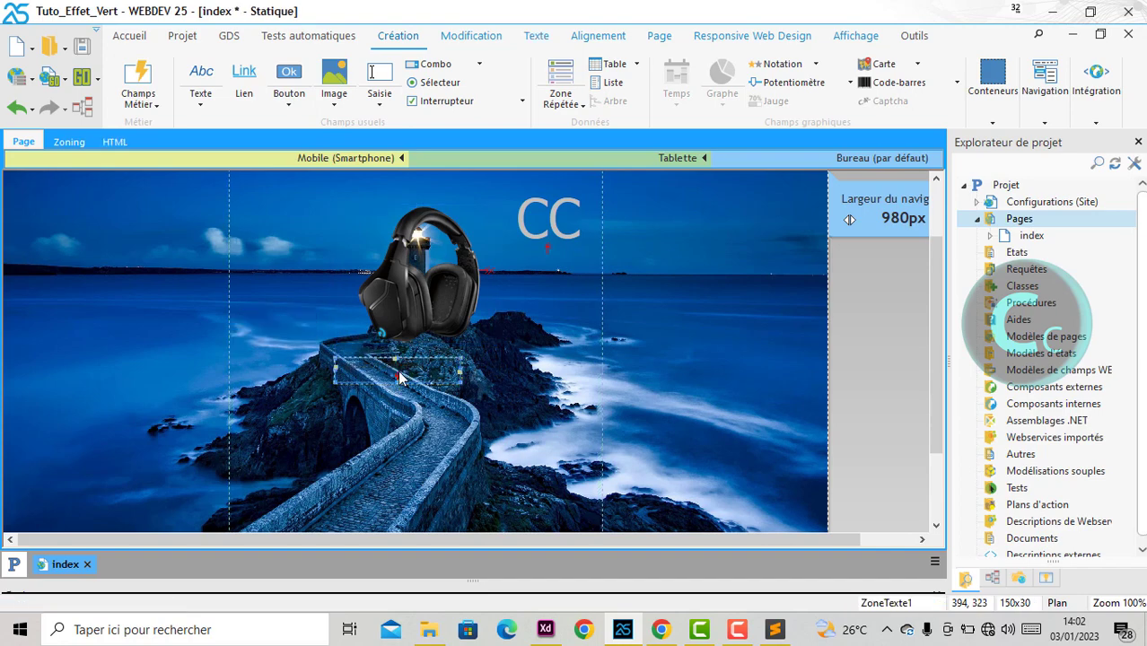
right_click(398, 371)
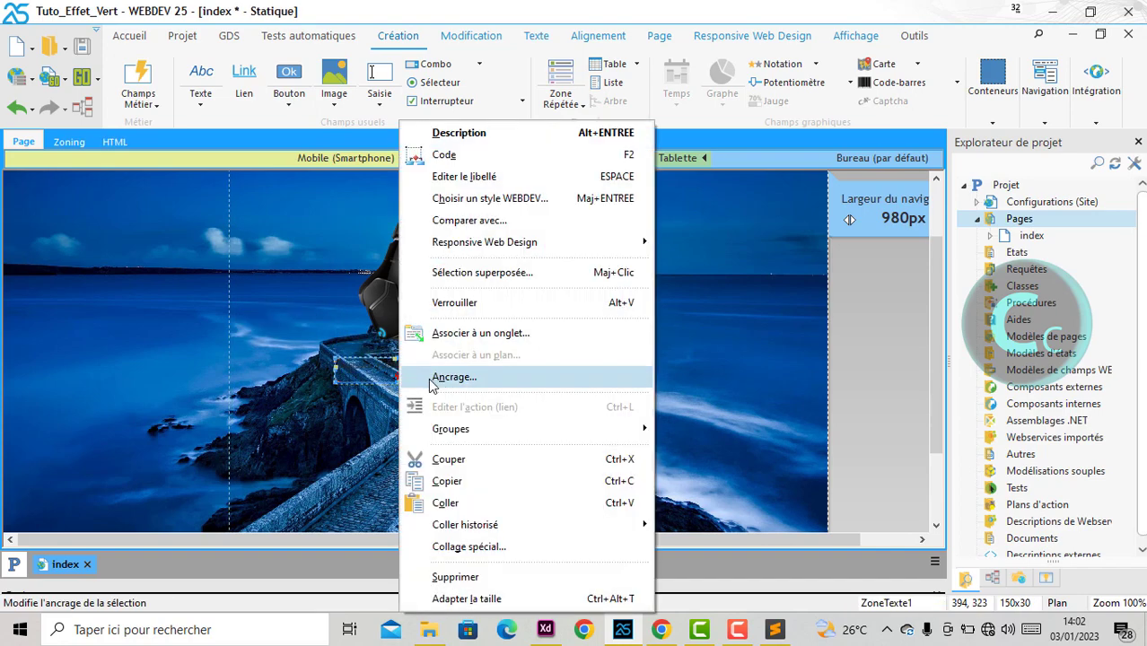
left_click(545, 628)
left_click(545, 627)
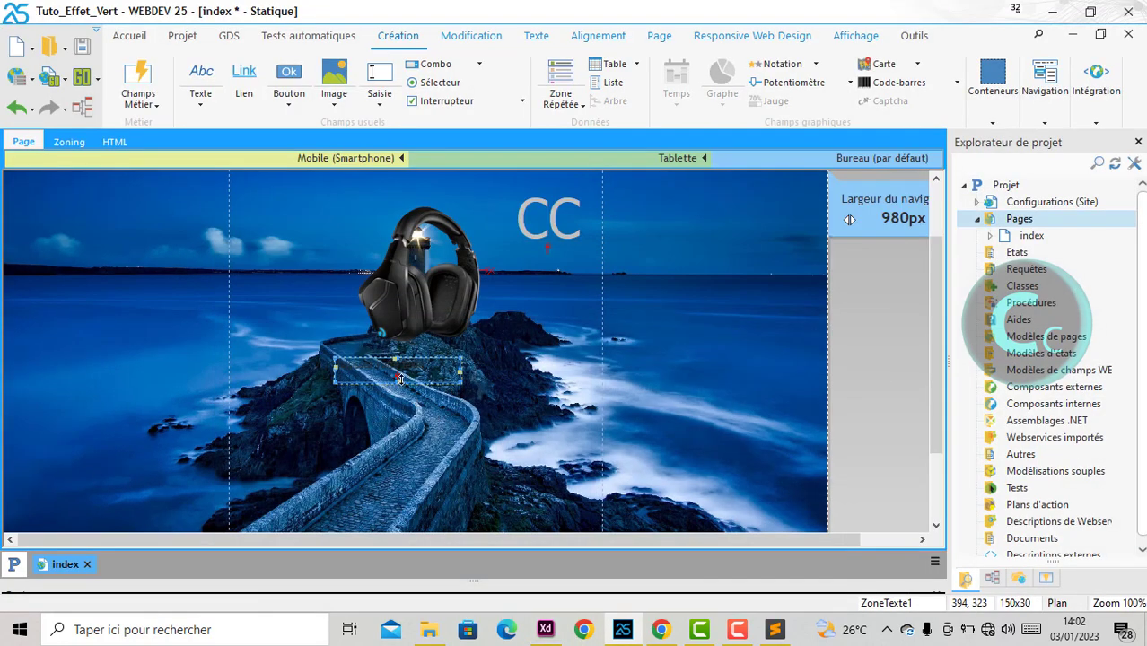
Replace the new text field's placeholder with Casque X15 and centre the text within the field
right_click(397, 372)
left_click(462, 176)
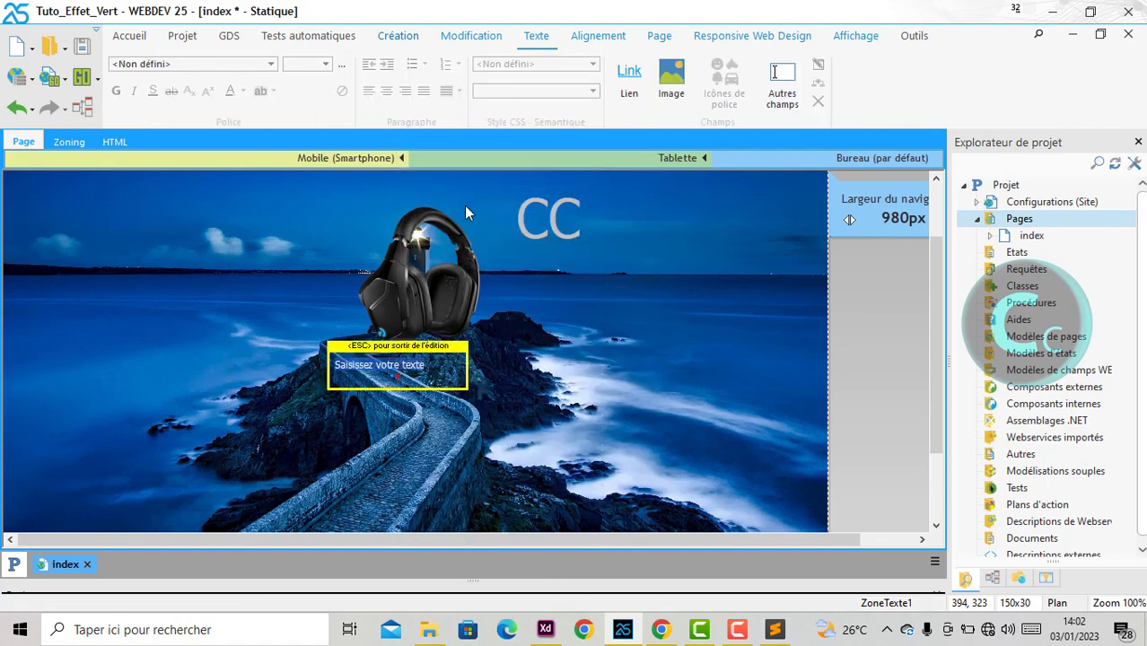
key("Delete")
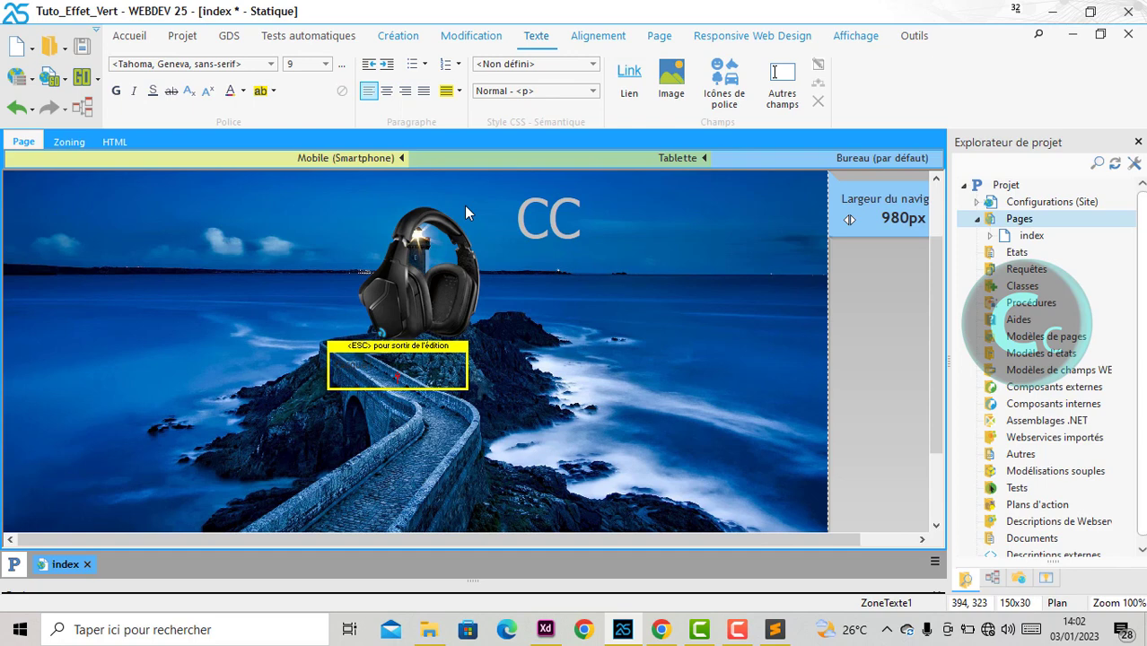
type("Casque X15")
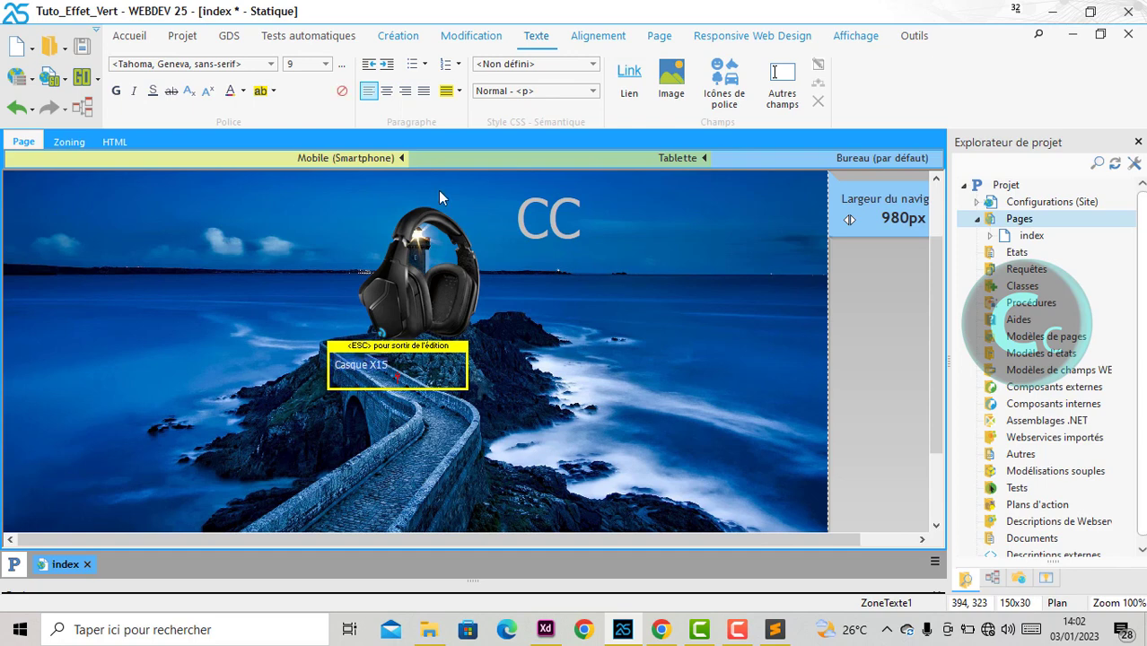
left_click(391, 92)
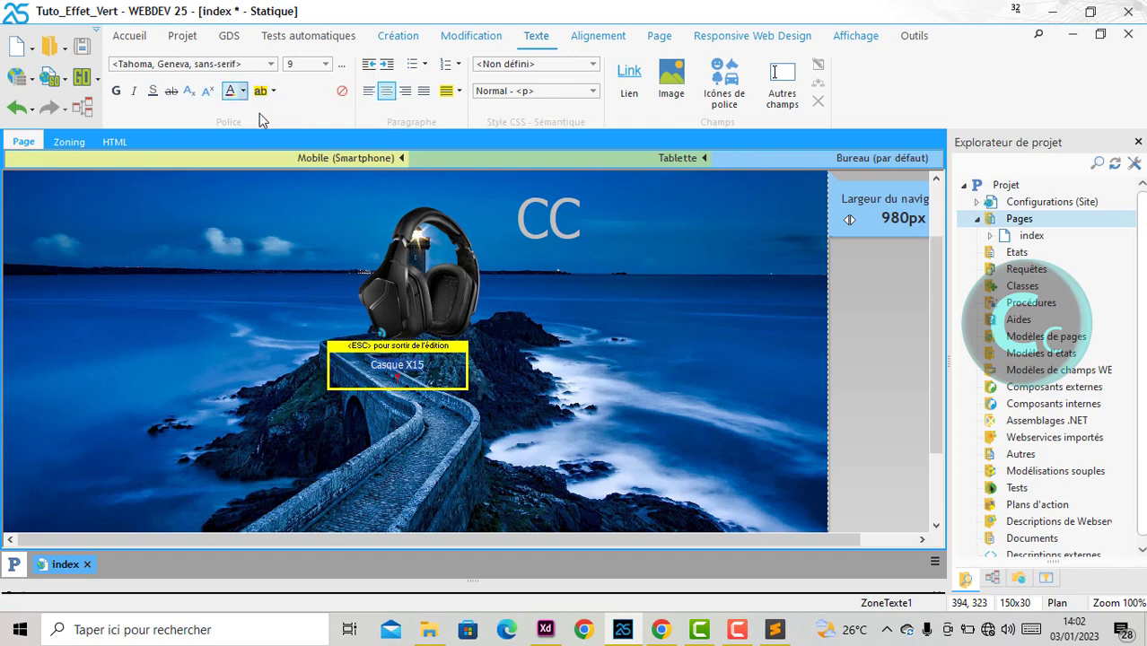
left_click(242, 91)
left_click(505, 162)
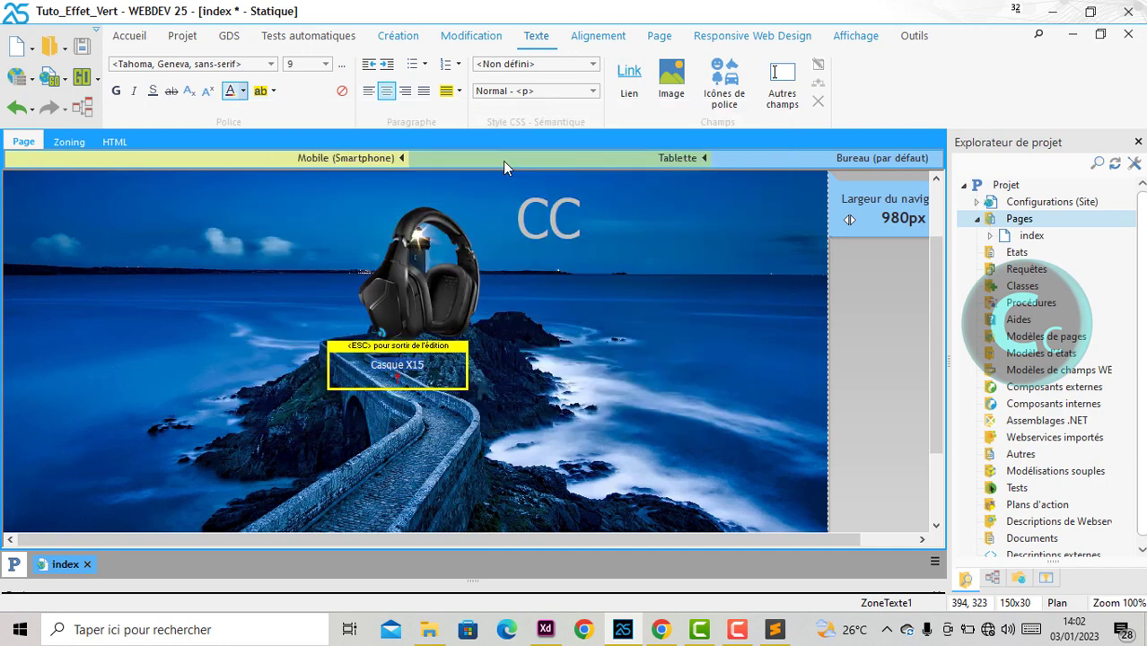
Try font sizes 48 and 26 on the Casque X15 title, and settle on 28
left_click(327, 65)
left_click(372, 364)
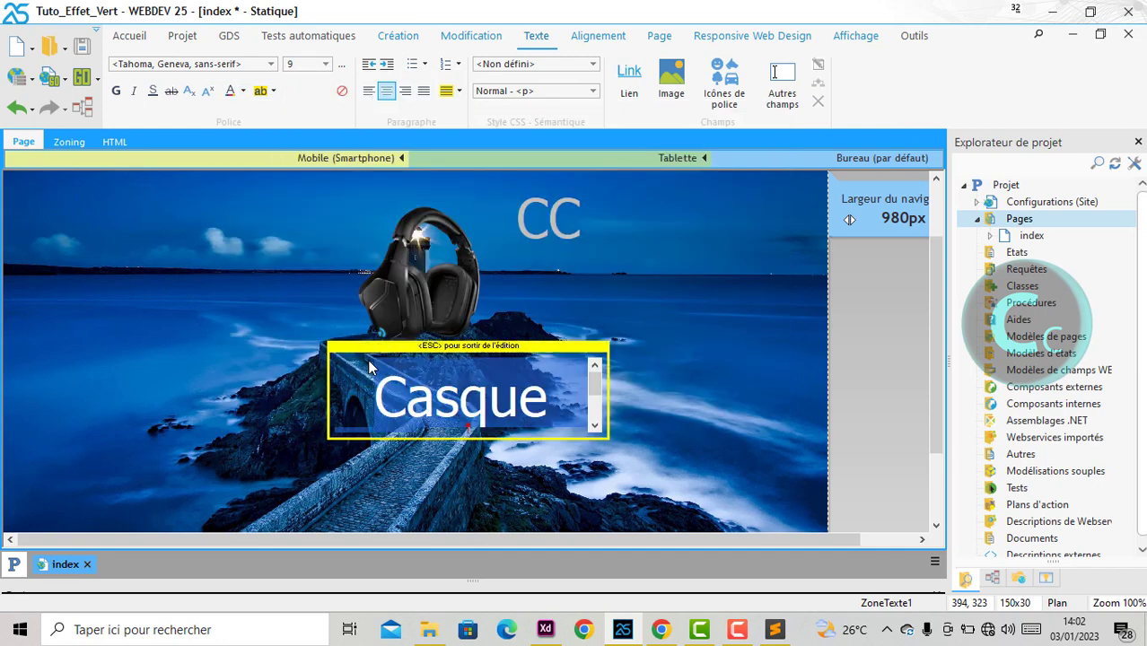
left_click(326, 65)
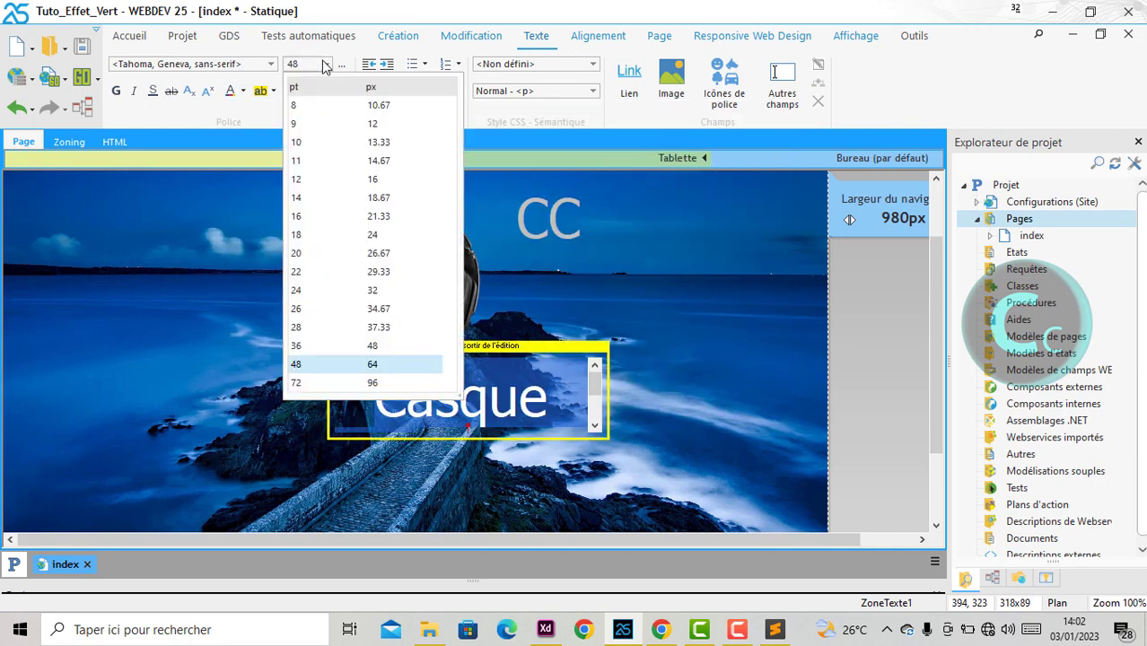
left_click(368, 308)
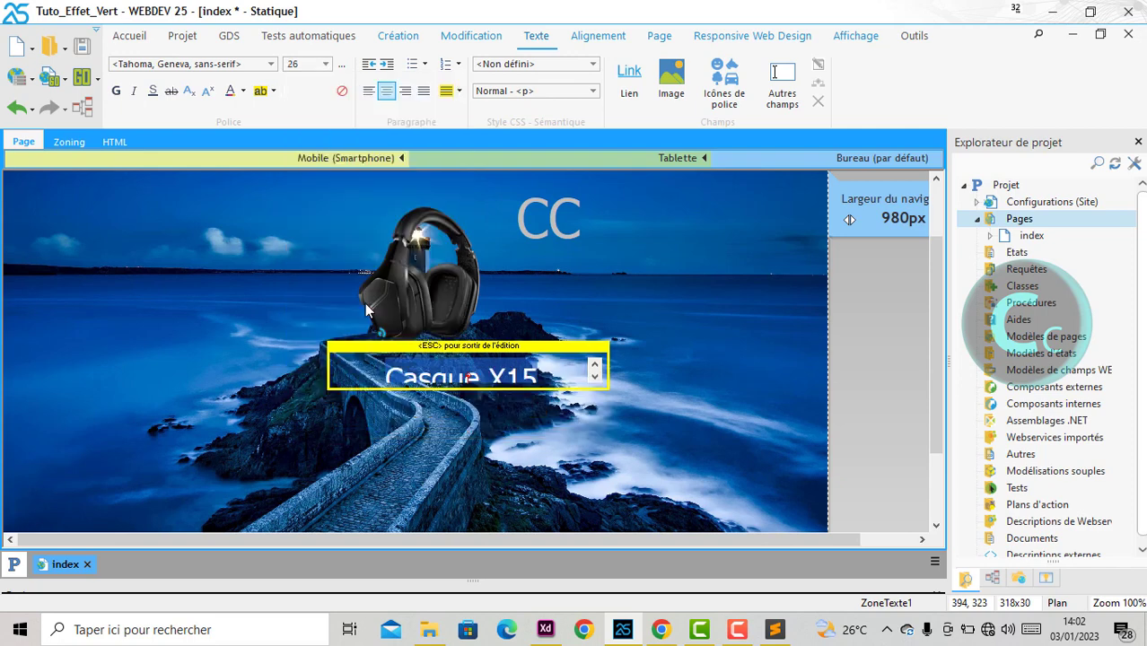
left_click(327, 64)
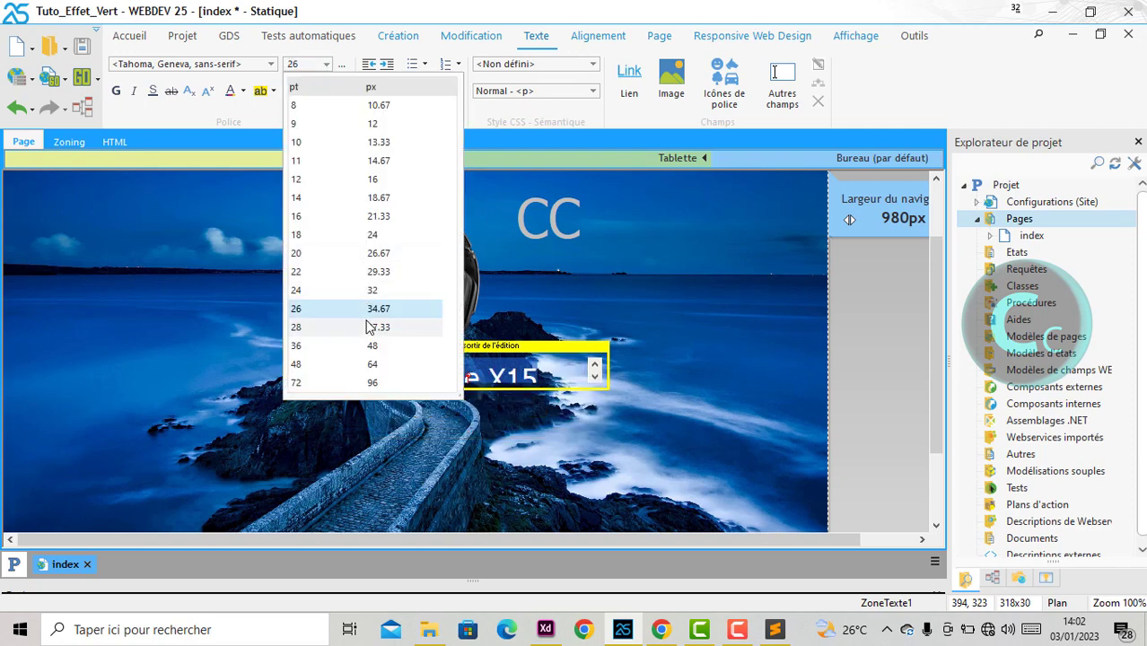
left_click(365, 324)
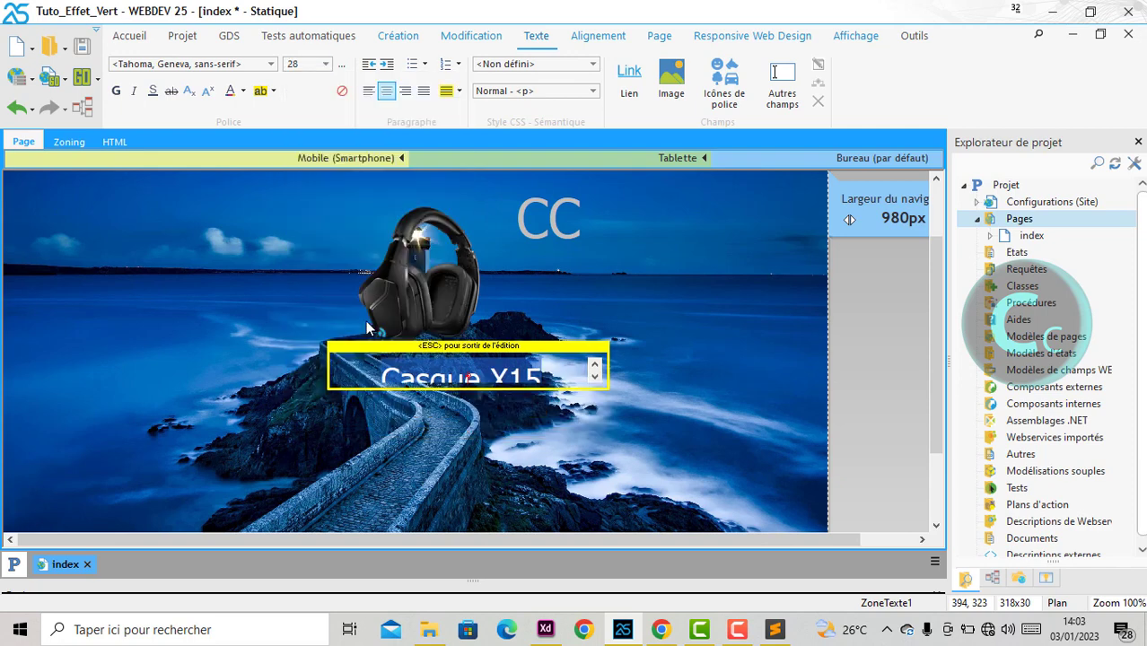
left_click(427, 431)
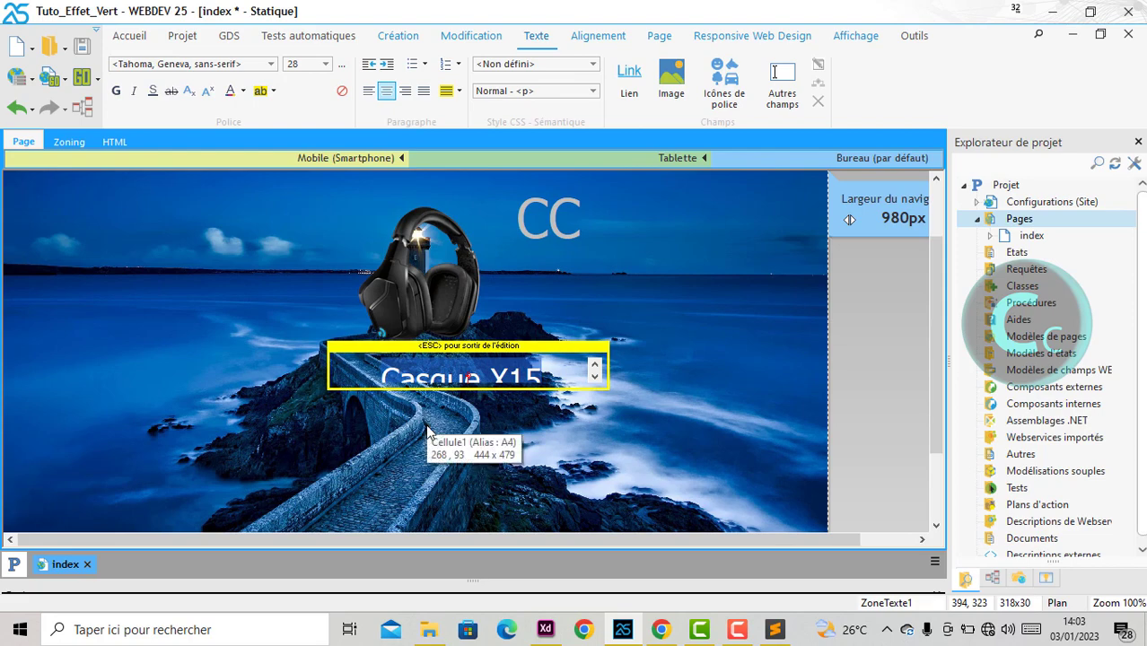
Centre the Casque X15 field horizontally in its parent and enlarge it to about 319 × 51
left_click(439, 377)
left_click(603, 36)
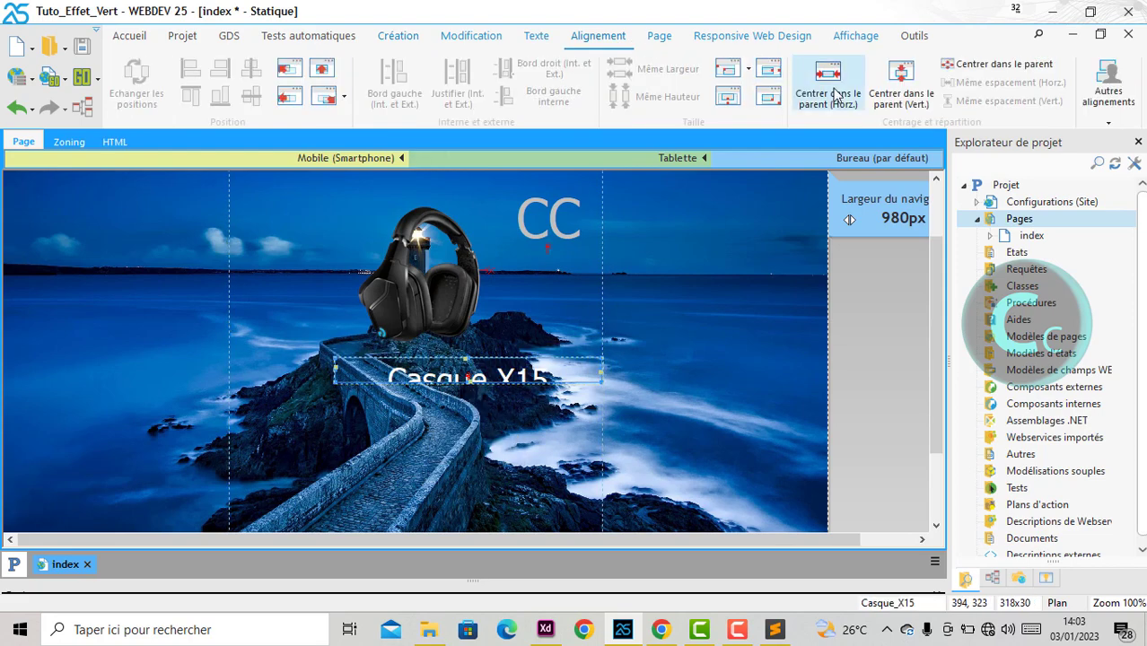
left_click(835, 94)
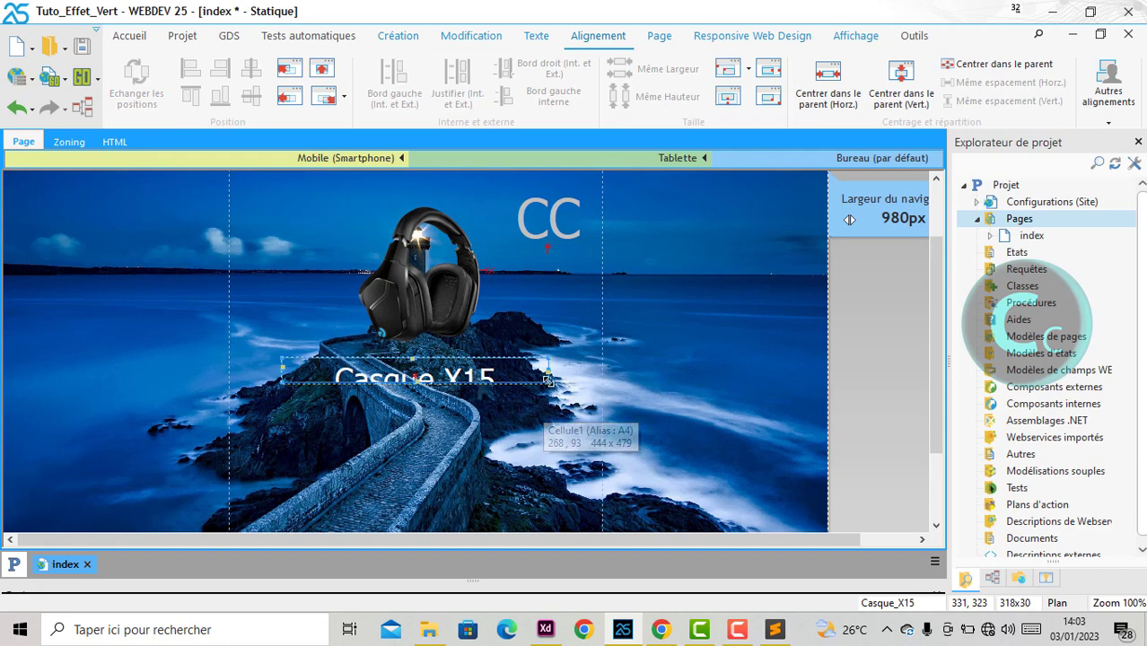
left_click_drag(548, 379, 548, 395)
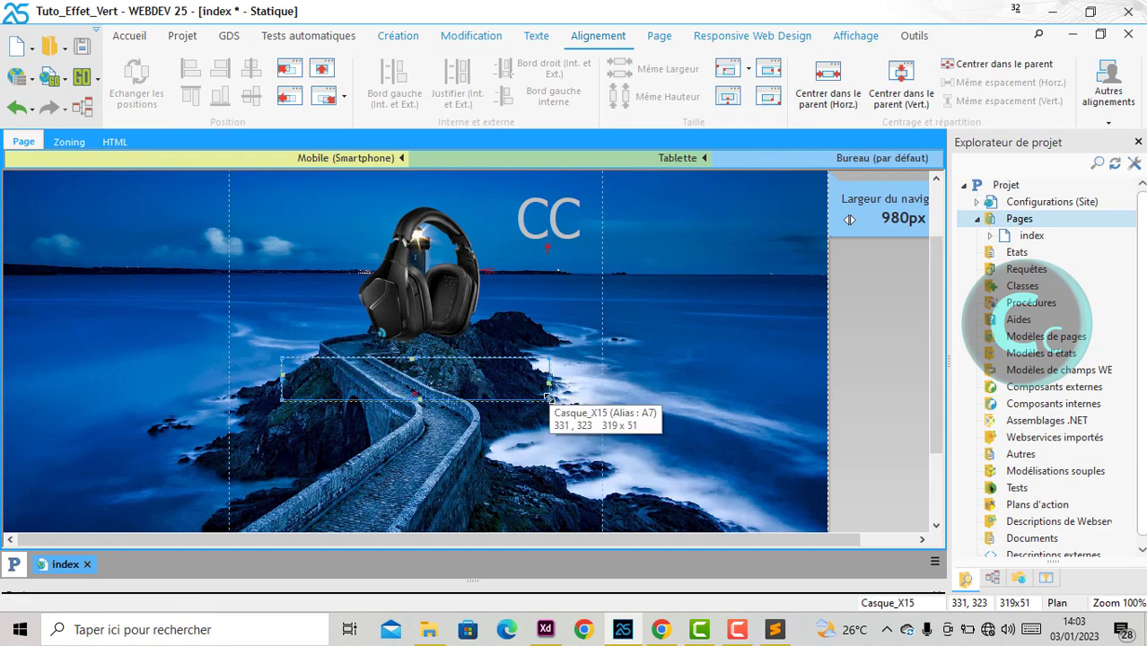
left_click(447, 422)
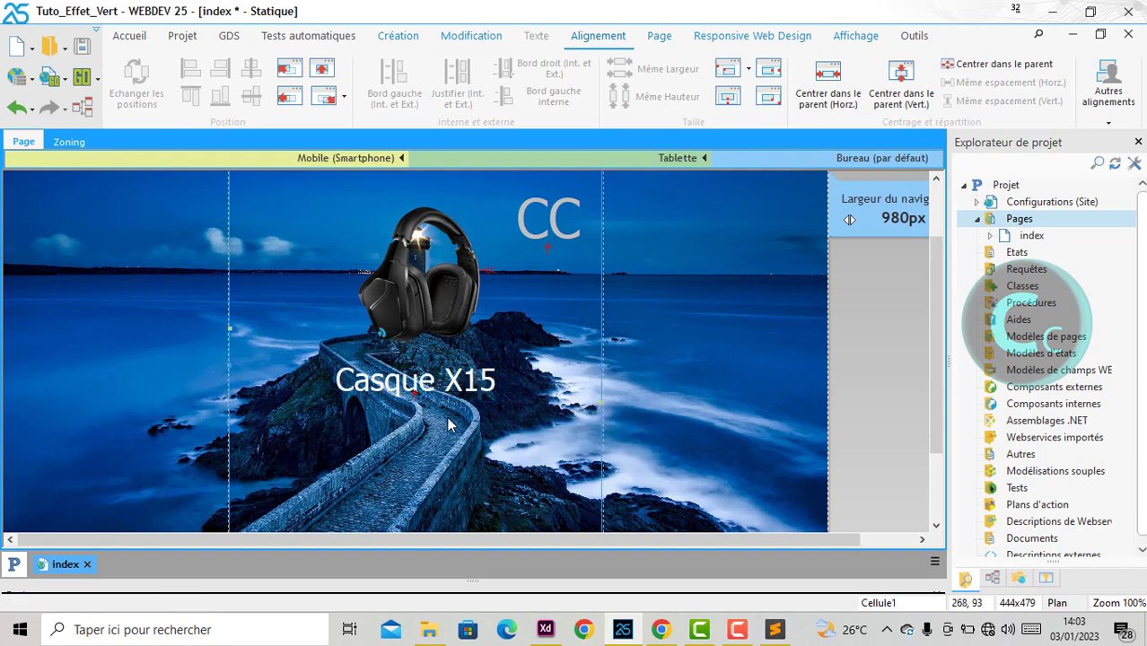
Check the page in Chrome, return to WEBDEV, widen the title field to about 345 × 51 and centre it horizontally again
left_click(661, 630)
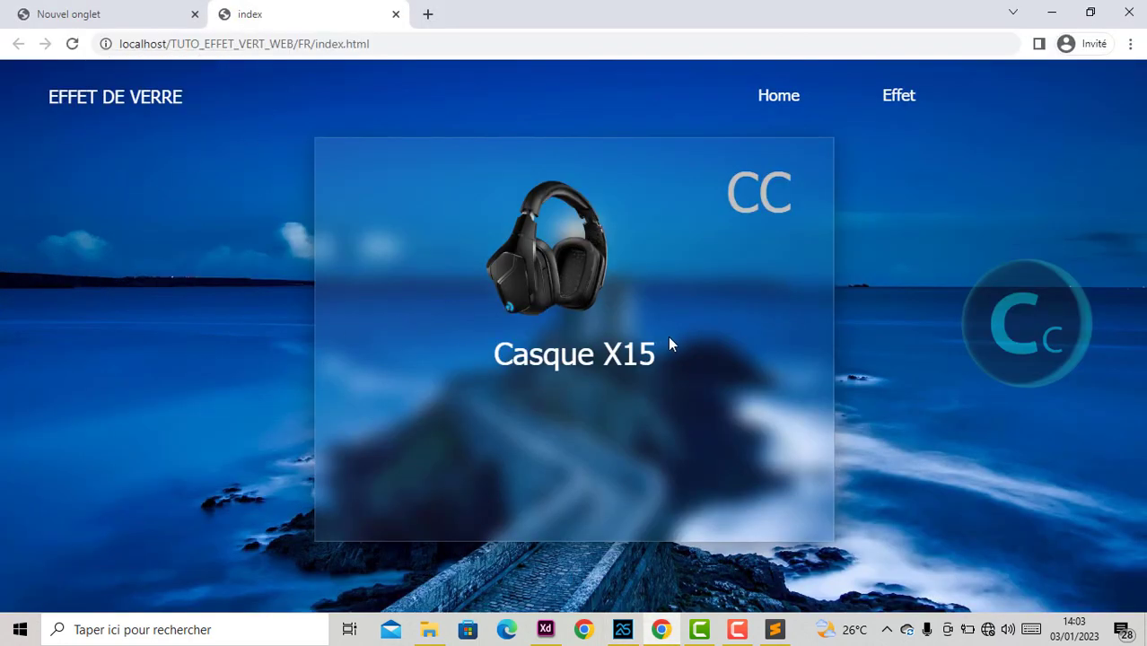
left_click(632, 632)
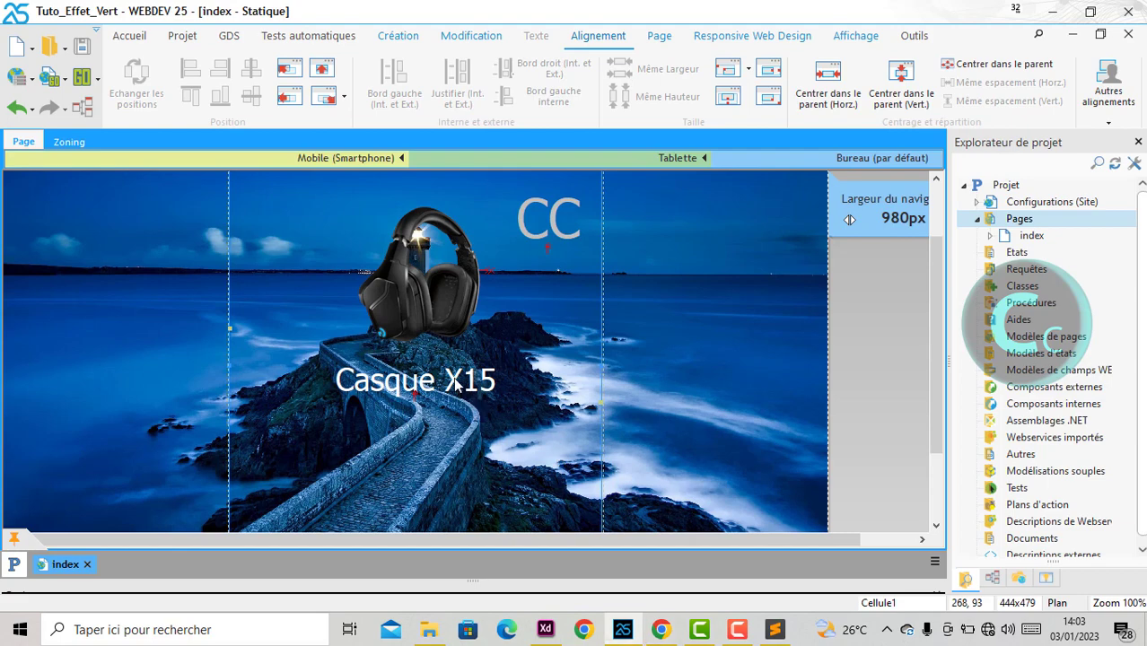
left_click(828, 83)
key("ctrl+z")
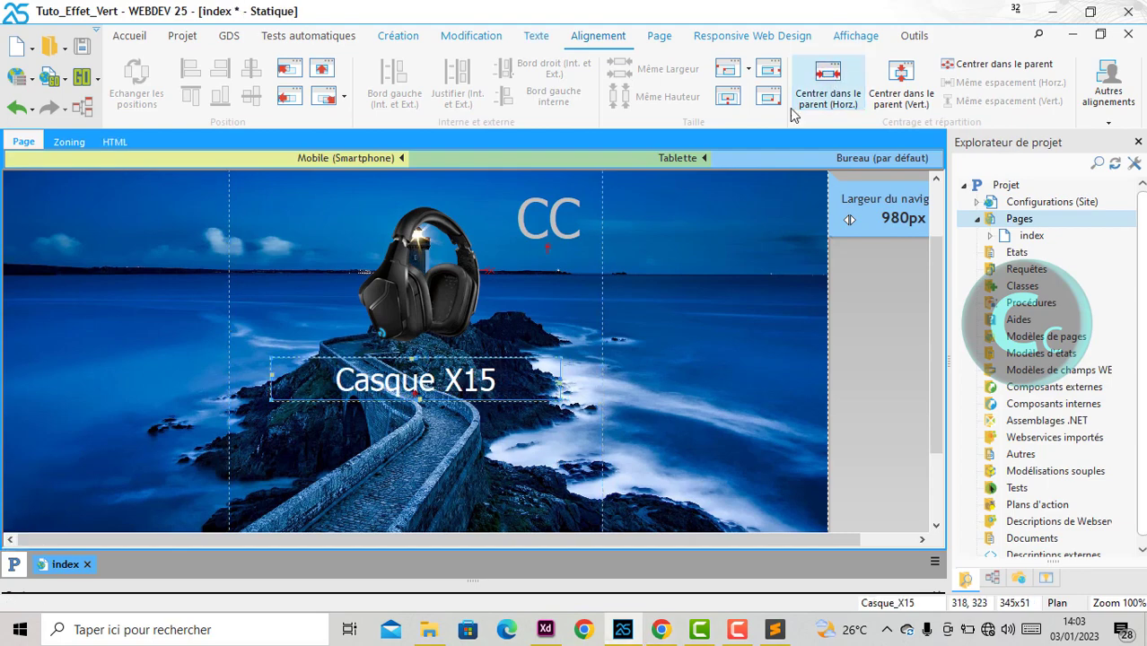
Review the Casque X15 field's description, save the page and check the refreshed result in Chrome before returning to WEBDEV
right_click(451, 384)
left_click(543, 134)
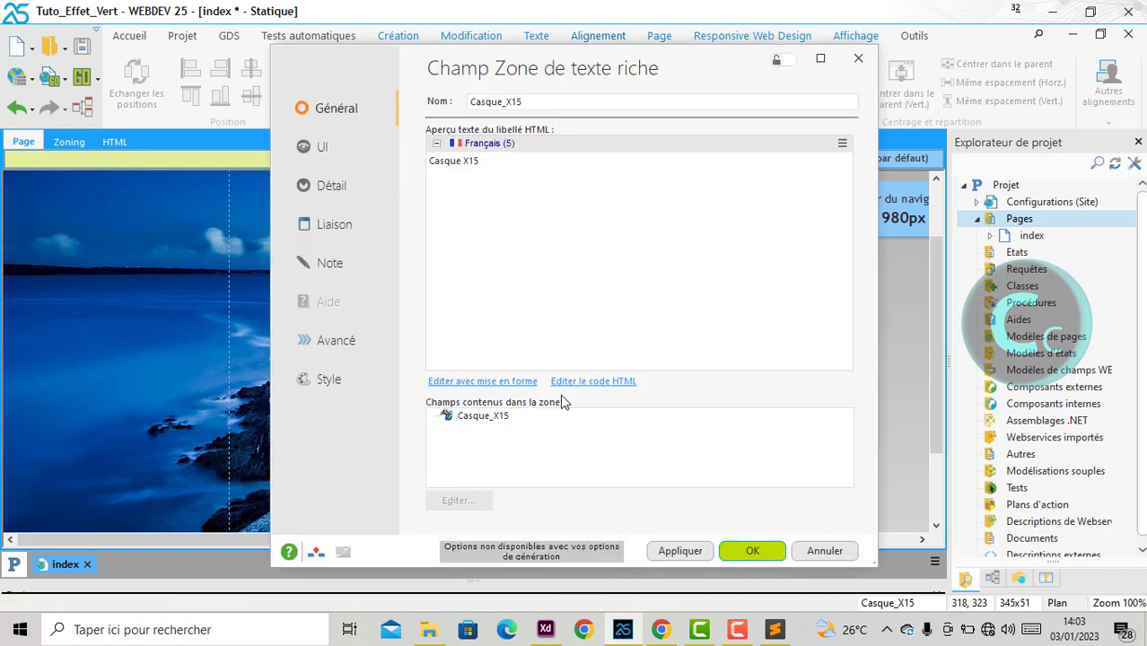
left_click(743, 549)
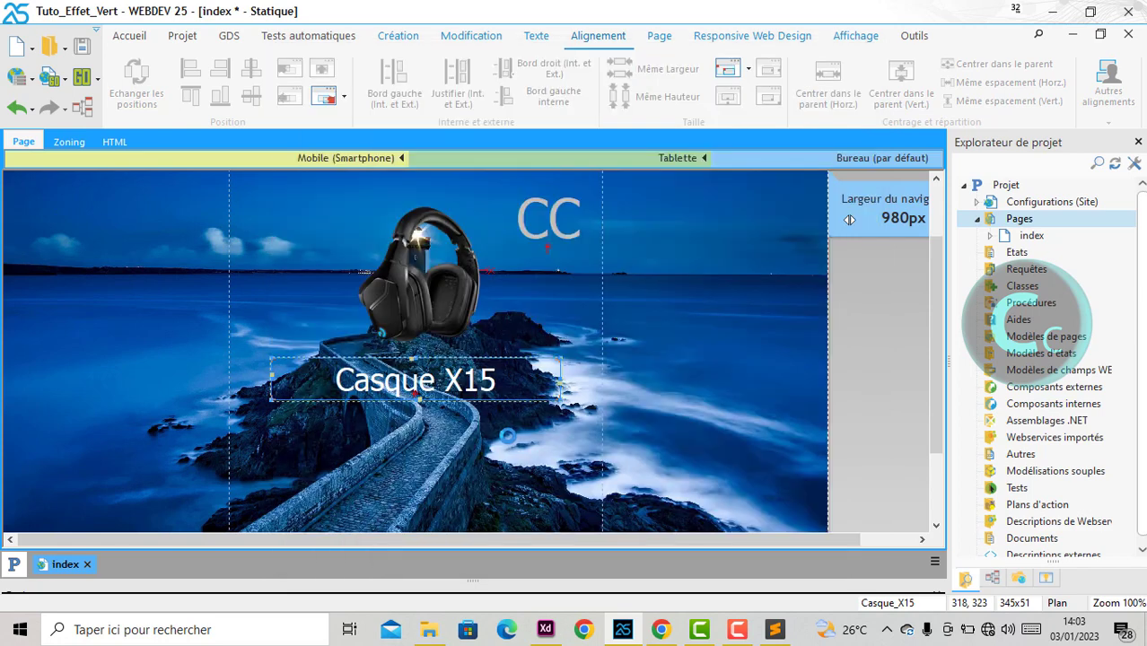
key("ctrl+s")
left_click(662, 630)
key("F5")
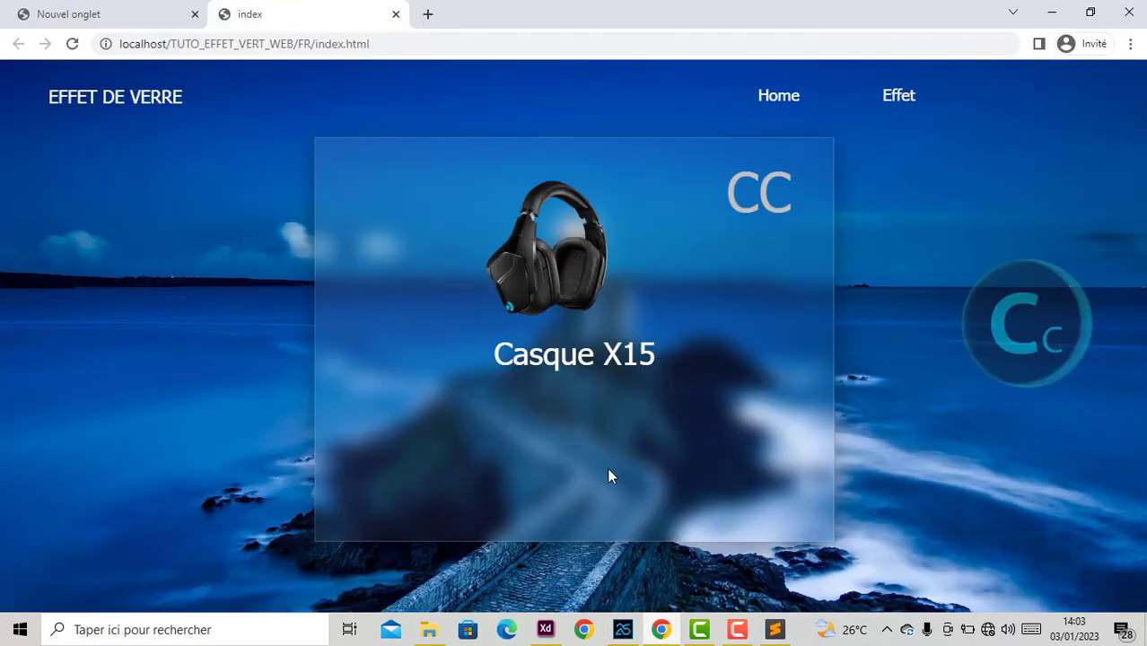
left_click(628, 630)
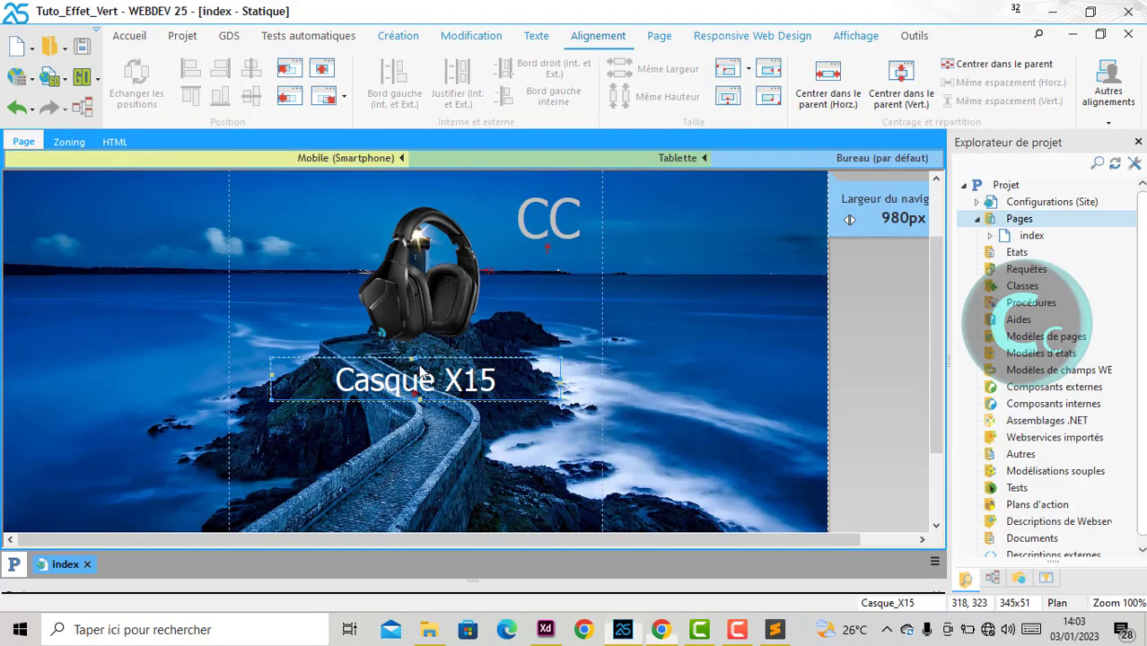
Set the font size of the whole Casque X15 title to 36
right_click(408, 381)
left_click(487, 173)
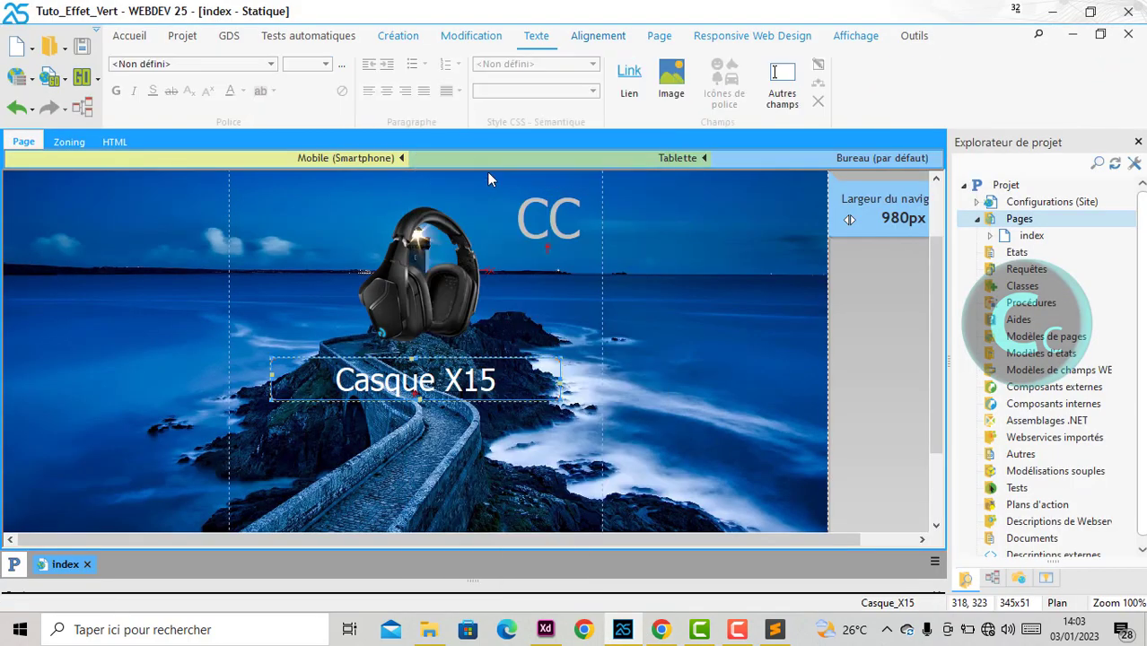
key("ctrl+a")
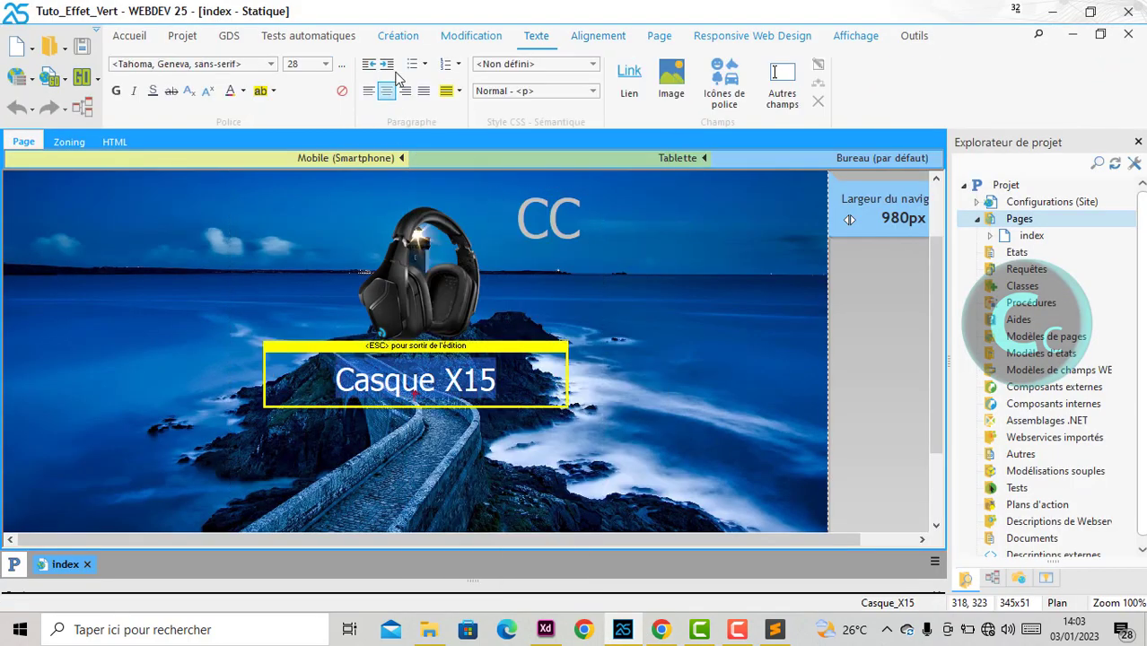
left_click(325, 64)
left_click(364, 346)
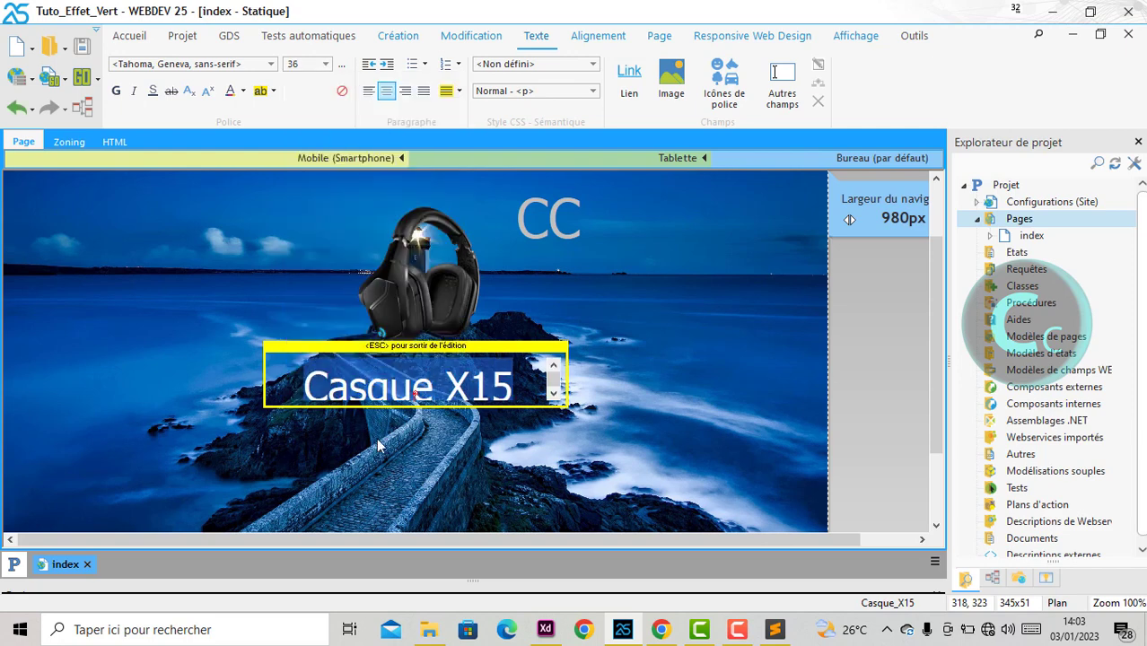
Enlarge the title field to about 345 × 67, check the page in Chrome and return to WEBDEV
key("Escape")
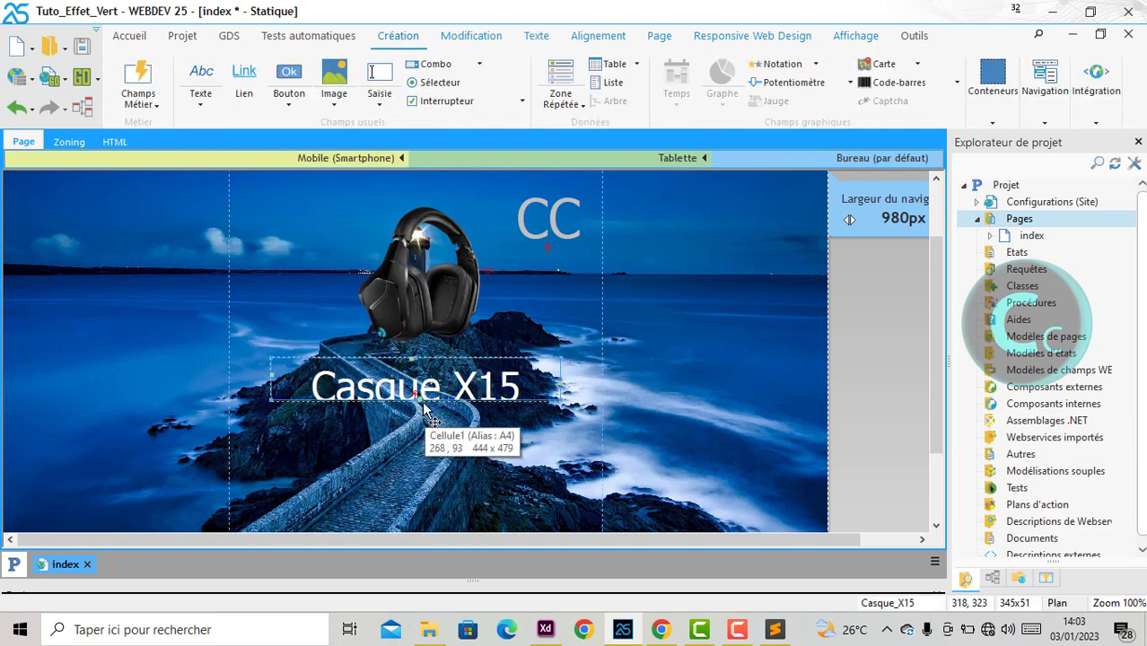
left_click_drag(415, 401, 416, 414)
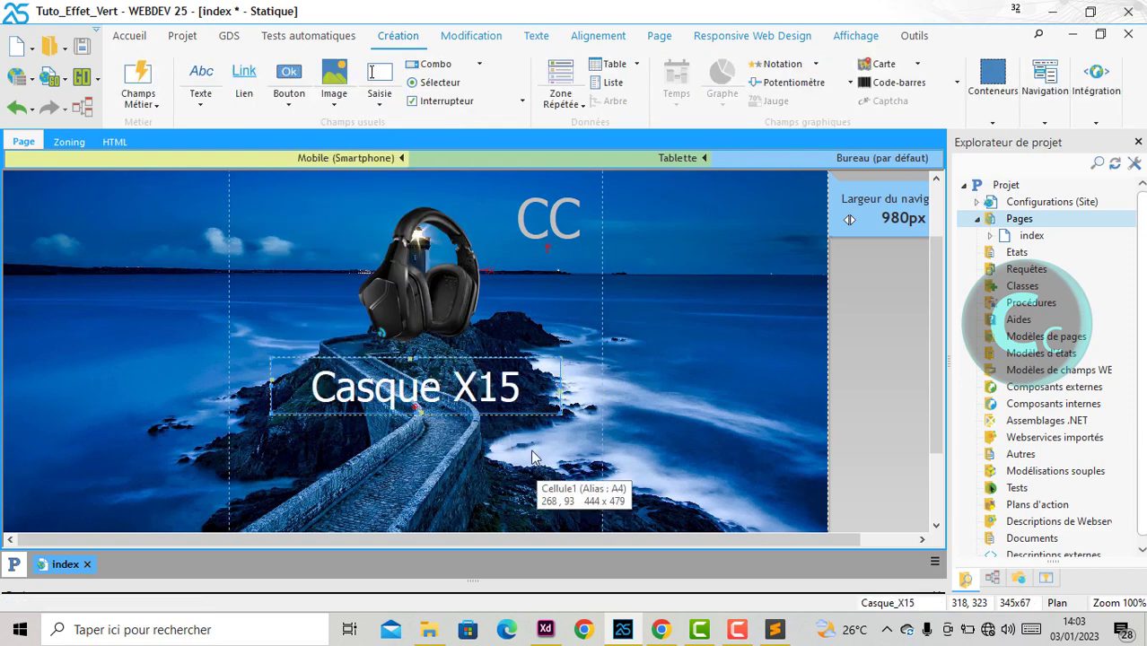
left_click(662, 629)
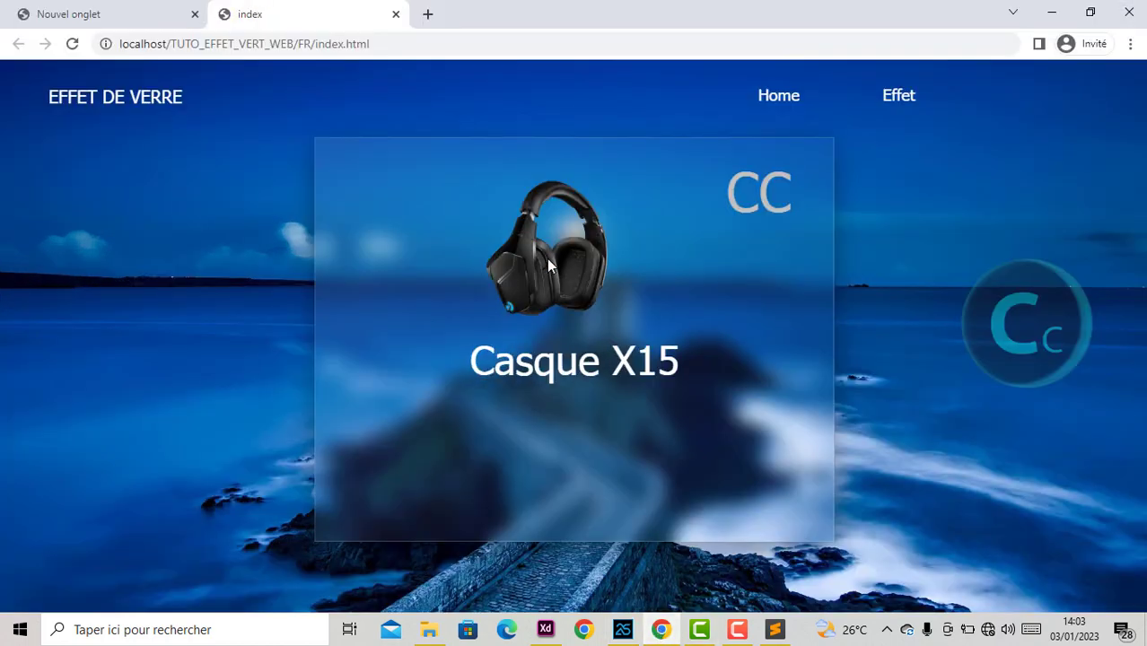
left_click(621, 632)
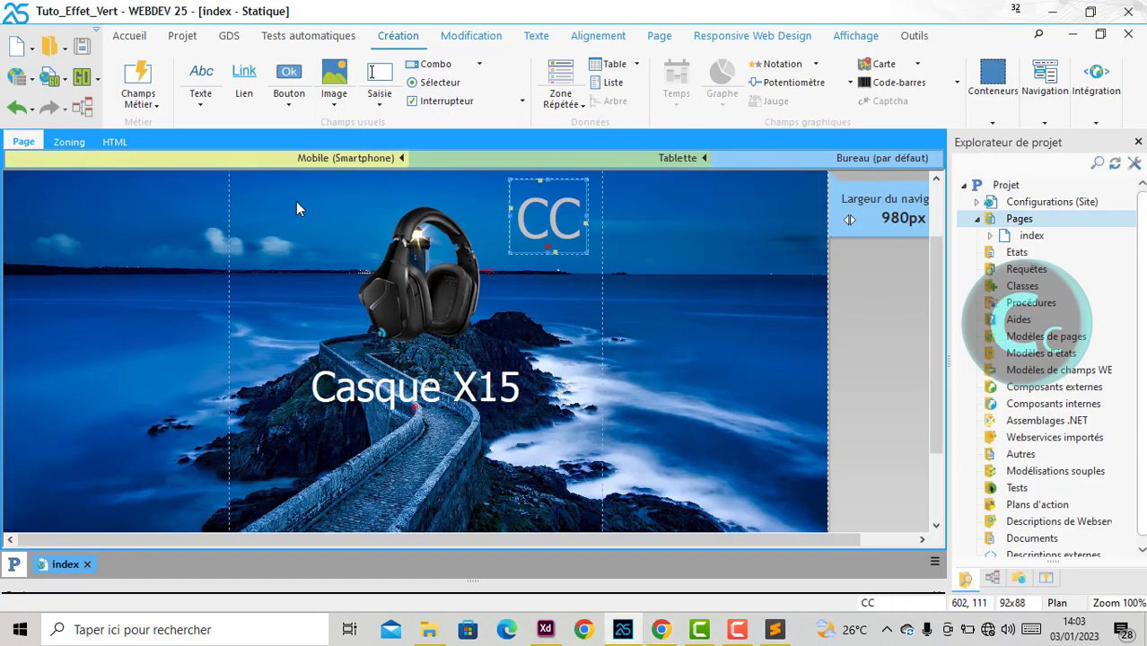
Centre the glass cell horizontally in its parent, check the design in Adobe XD and return to WEBDEV
left_click(599, 36)
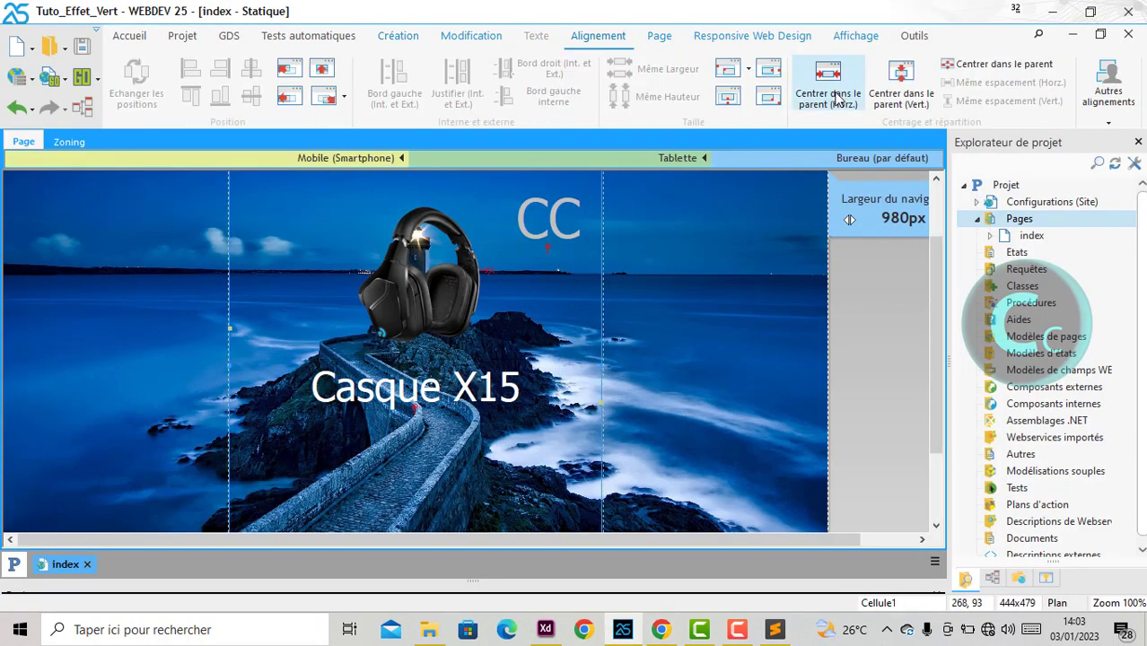
left_click(827, 76)
scroll(572, 419, "down", 3)
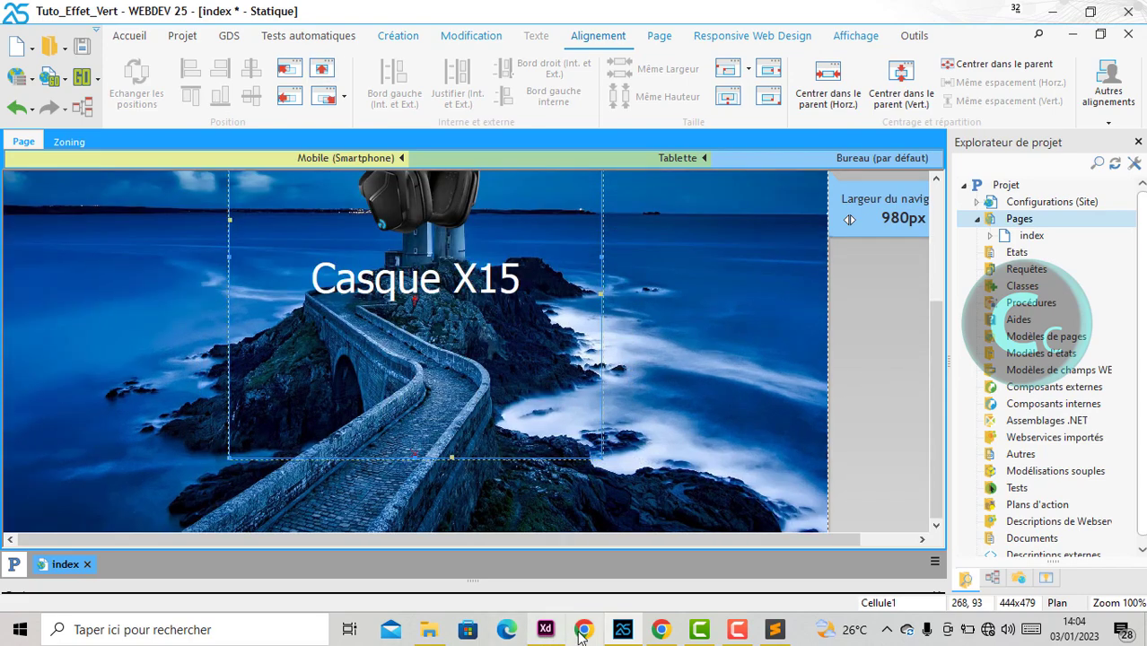
left_click(544, 628)
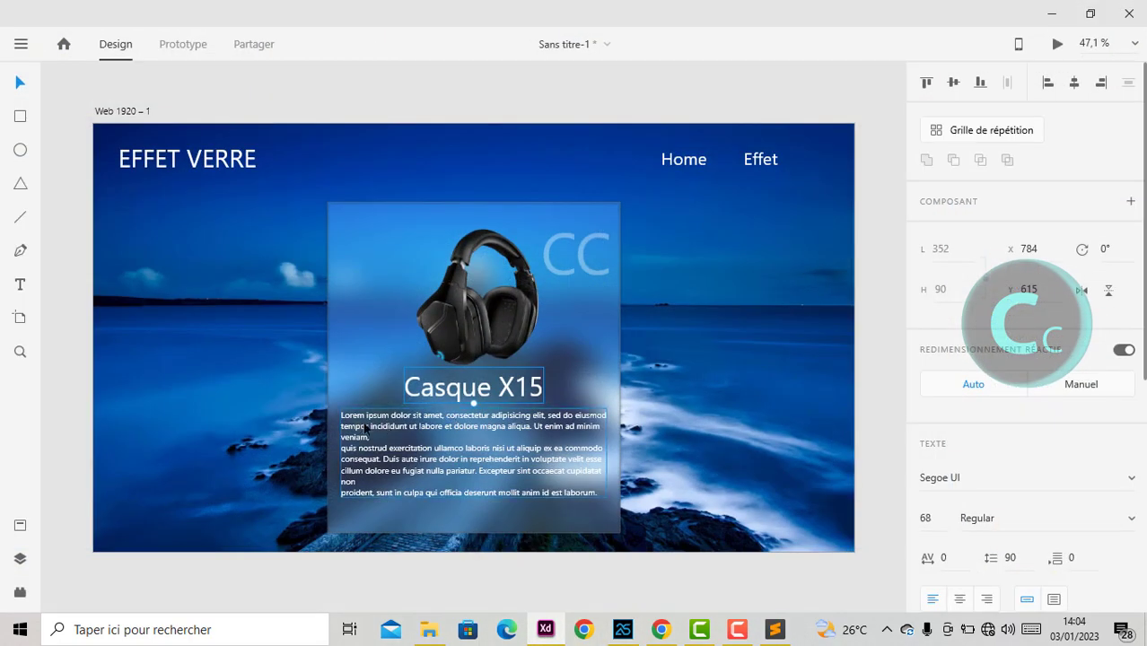
left_click(622, 629)
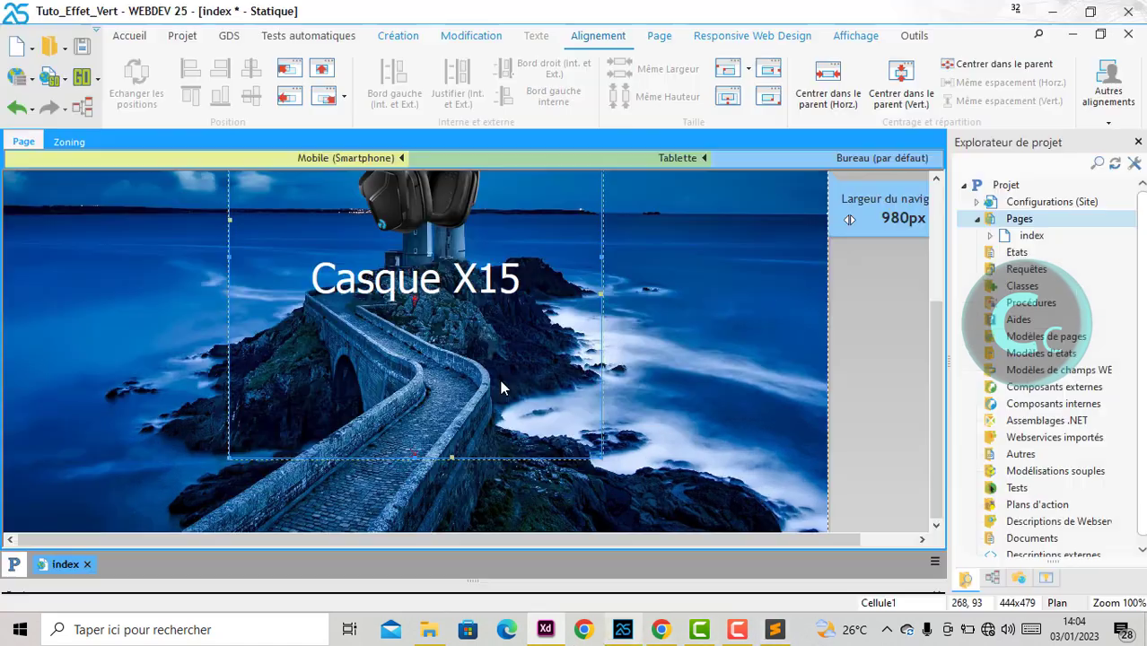
Place a text field of about 377 × 136 under the Casque X15 title and centre it horizontally in the cell
left_click(397, 36)
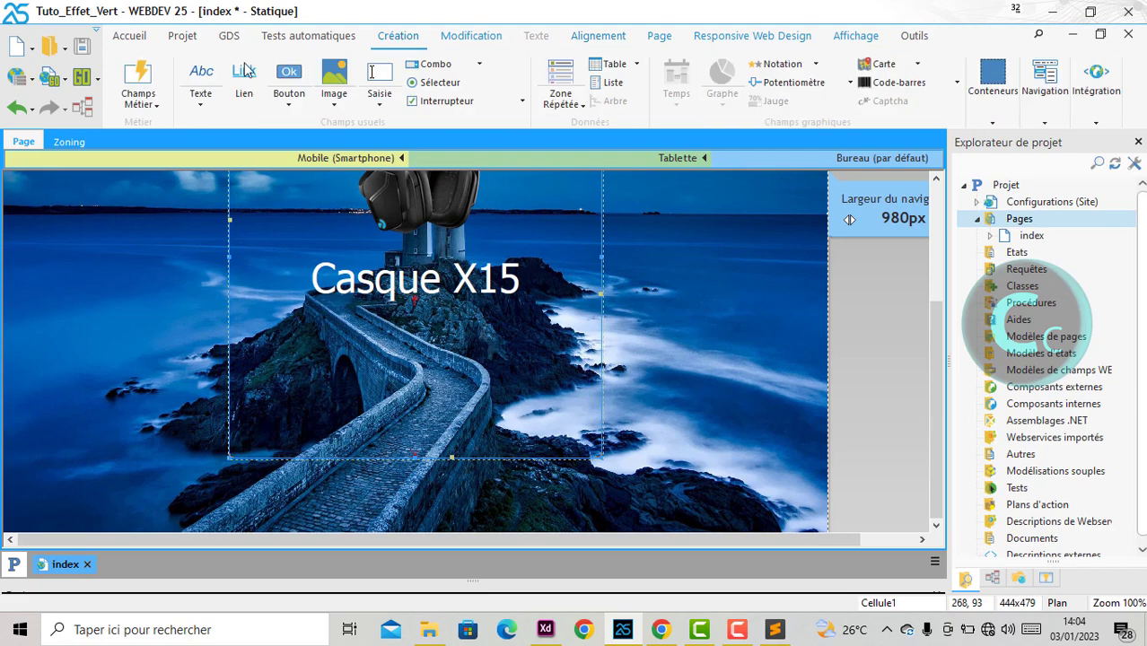
left_click(200, 81)
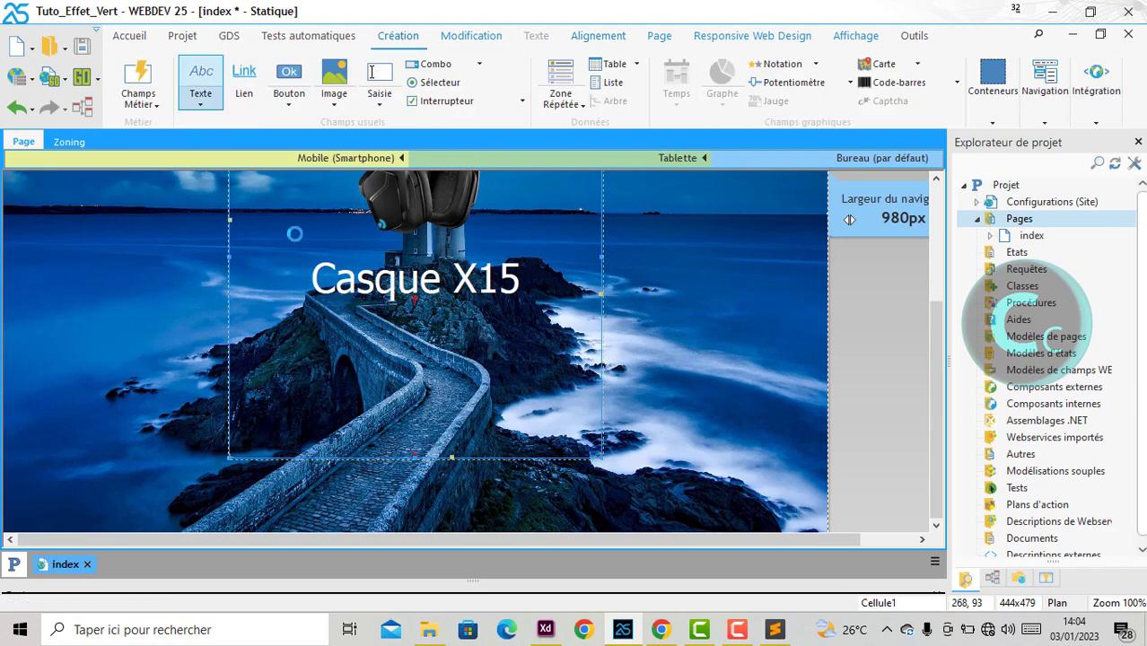
left_click(299, 312)
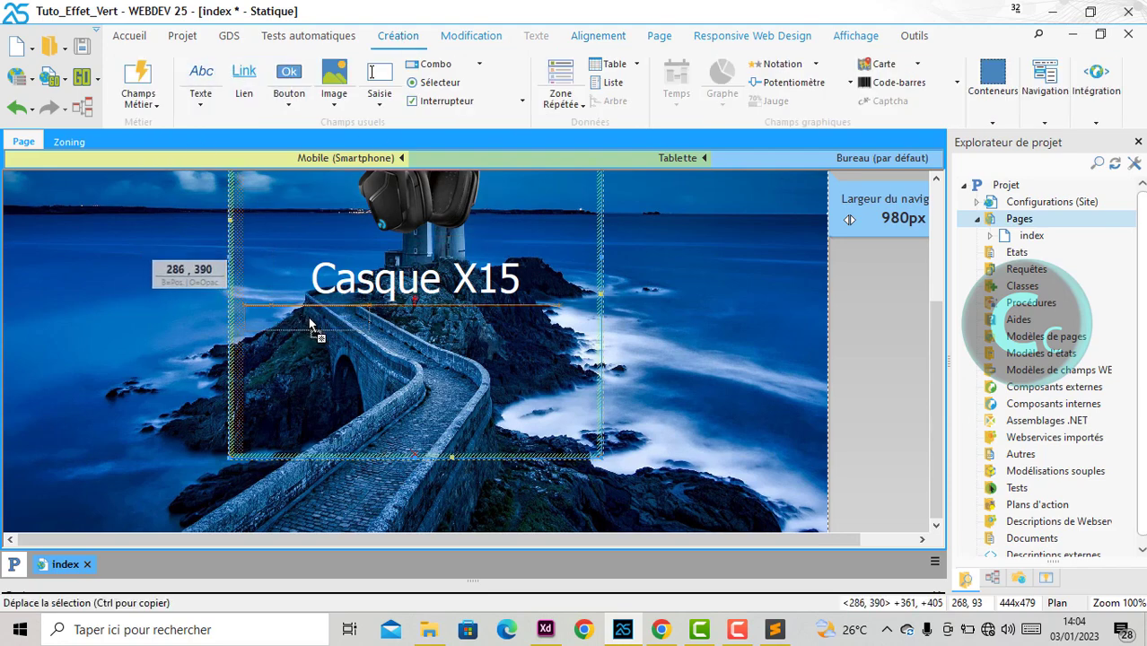
left_click_drag(369, 330, 560, 420)
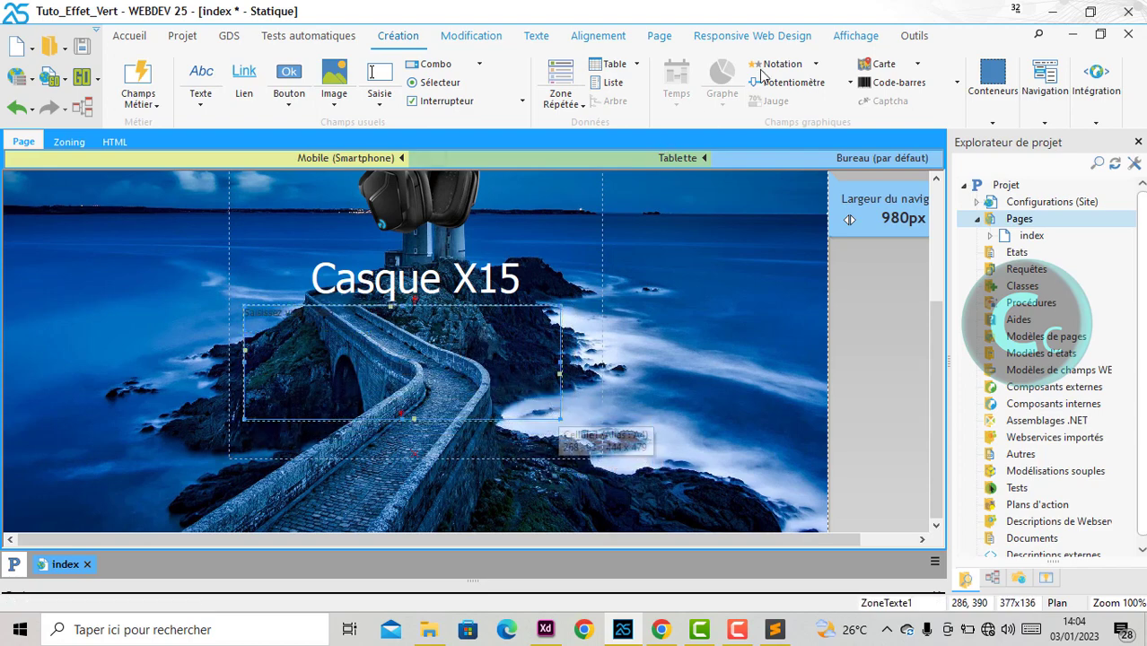
left_click(626, 39)
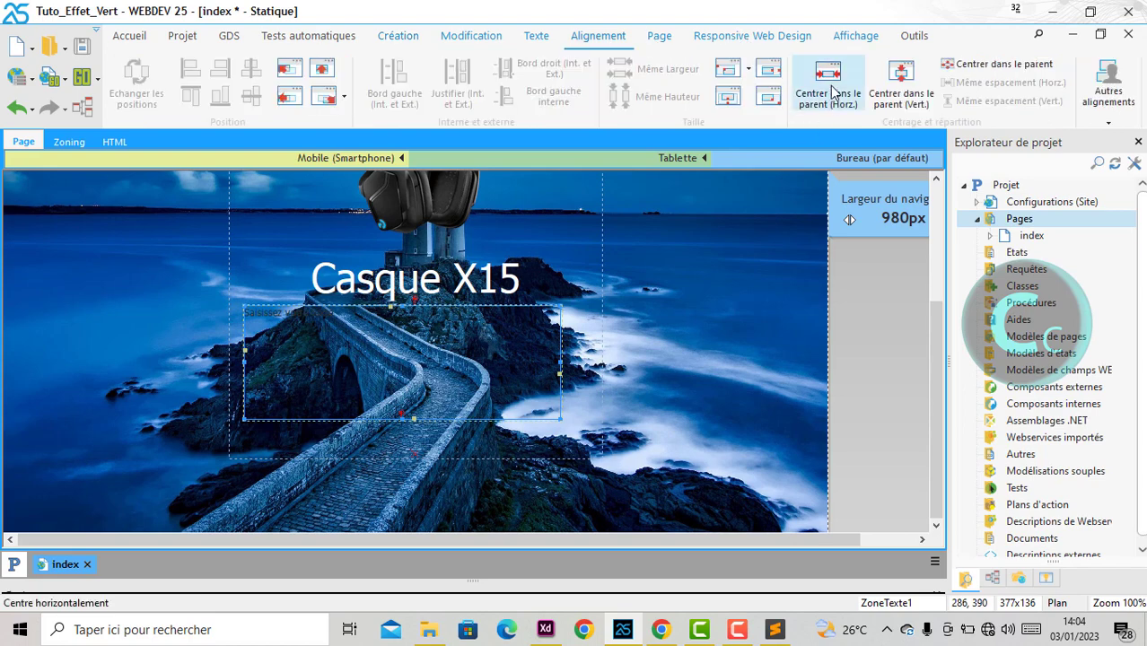
left_click(833, 92)
Try to edit the new text field through its description, then delete the field from under the title
right_click(302, 359)
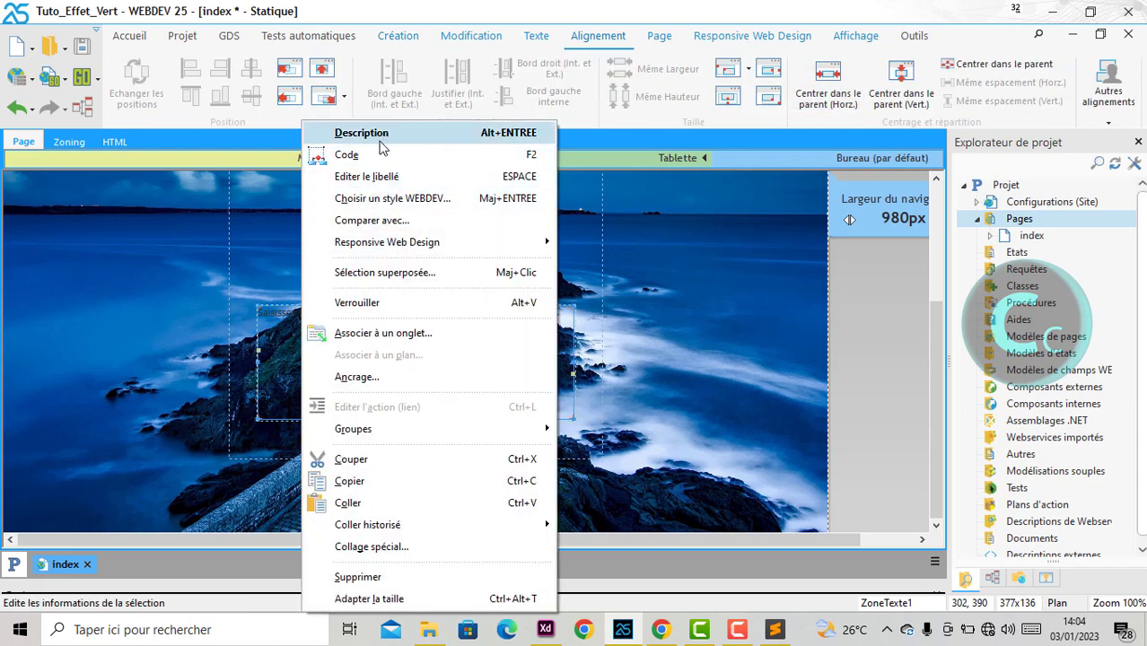
left_click(391, 139)
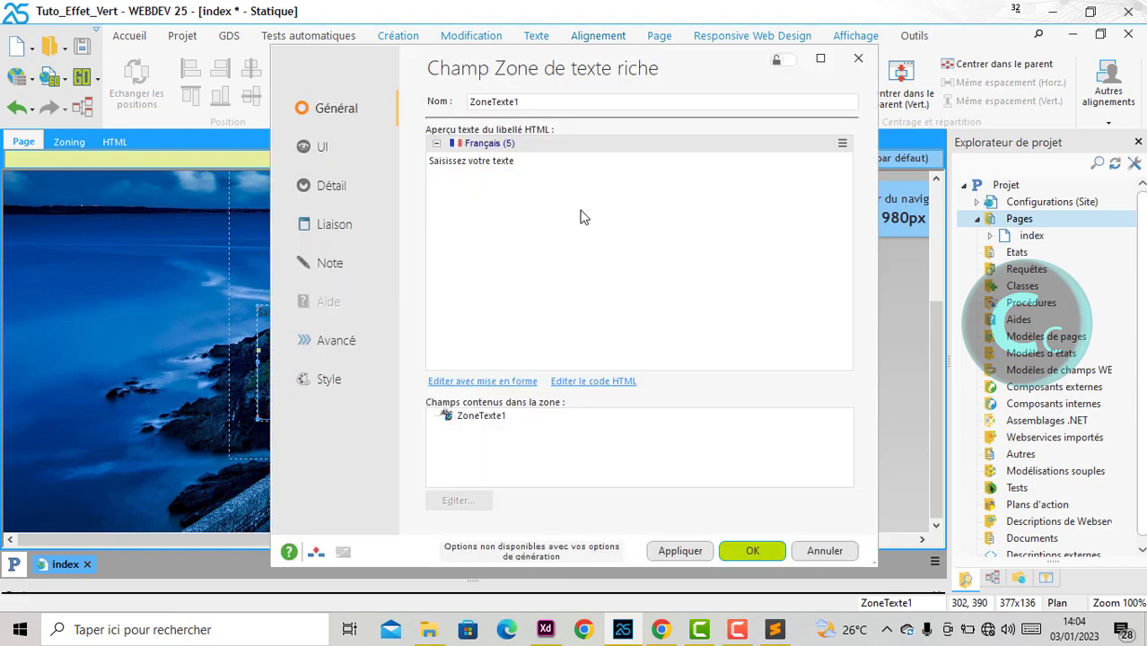
double_click(528, 160)
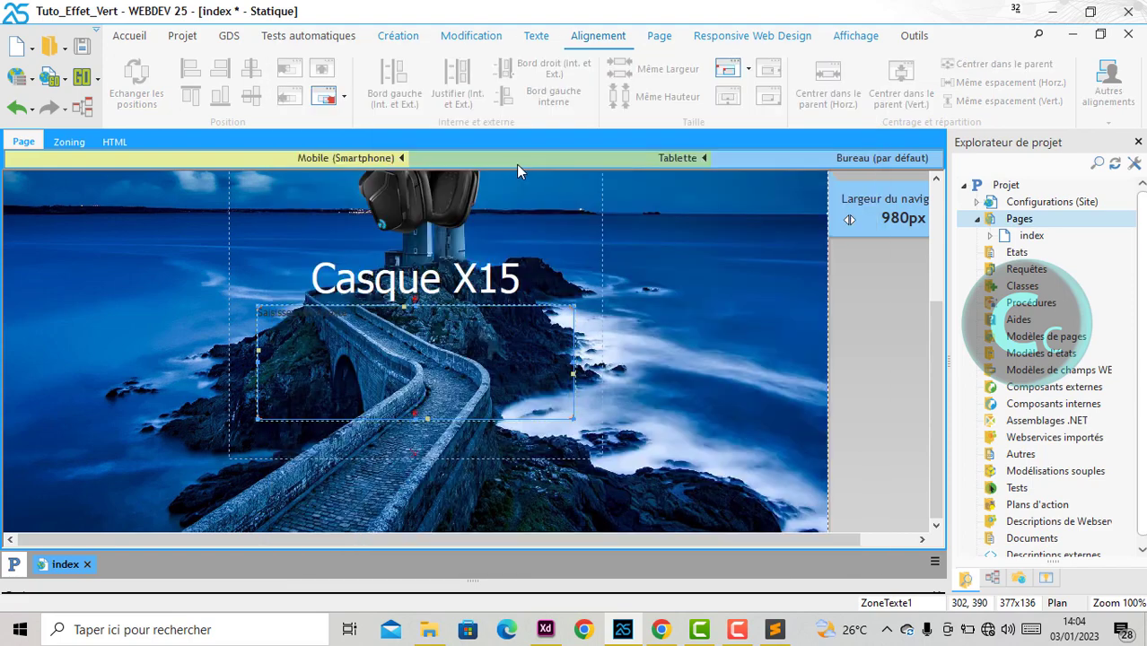
double_click(390, 371)
right_click(356, 331)
left_click(530, 342)
key("Escape")
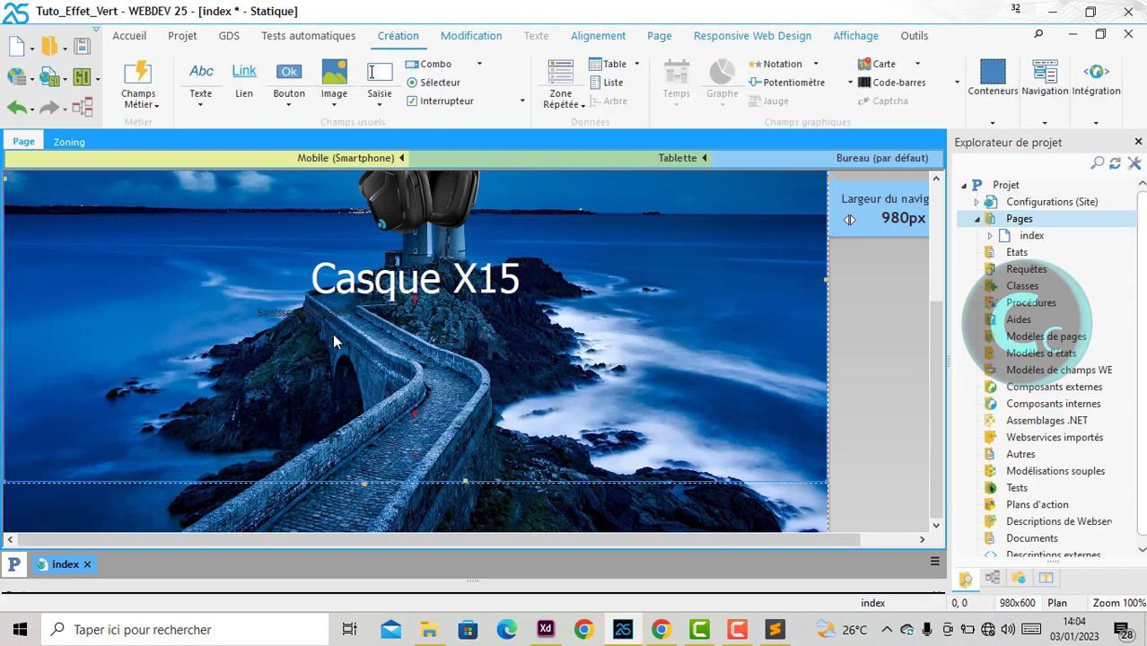
key("Delete")
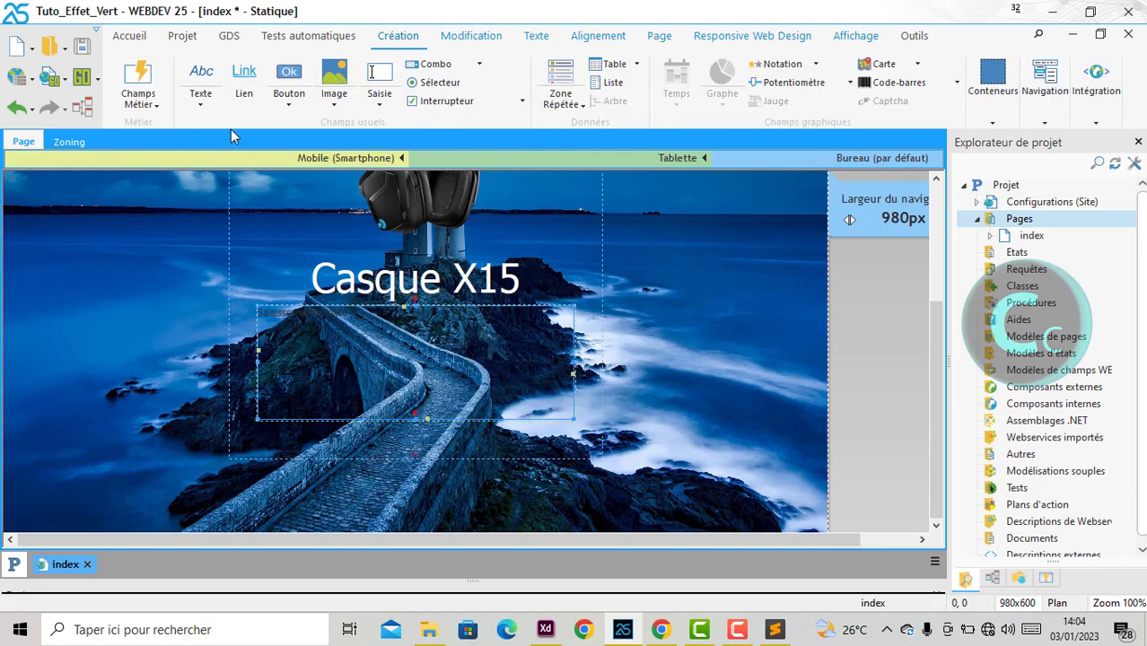
Add a rich text field (Zone de Texte Riche) of about 368 × 128 under the Casque X15 title and centre it horizontally
left_click(205, 100)
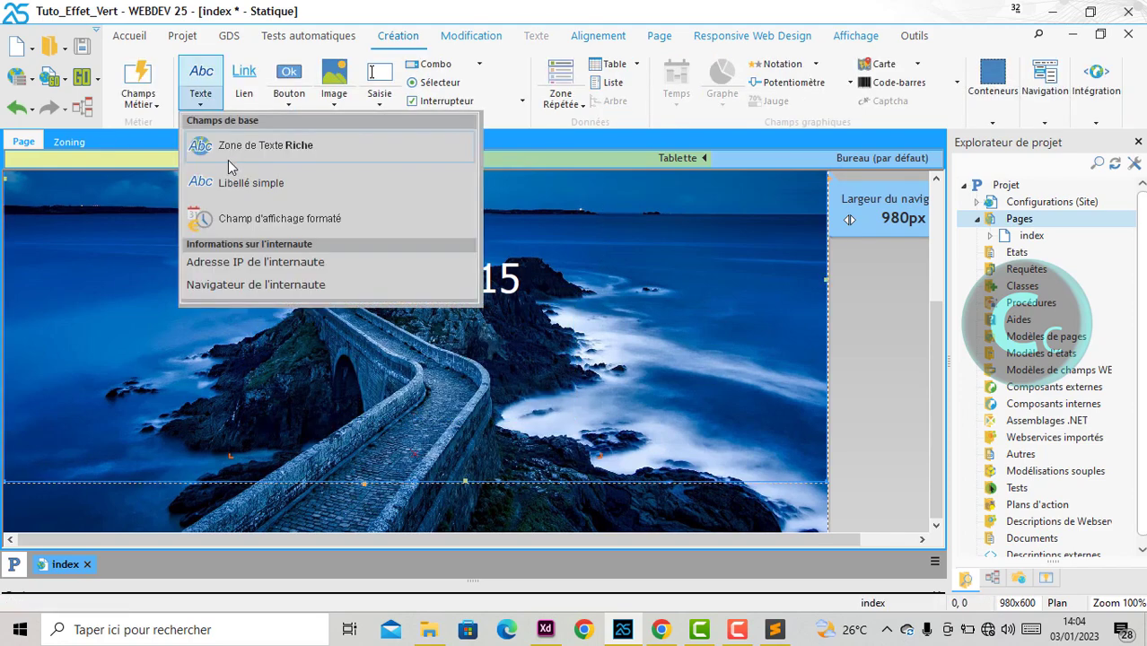
left_click(229, 149)
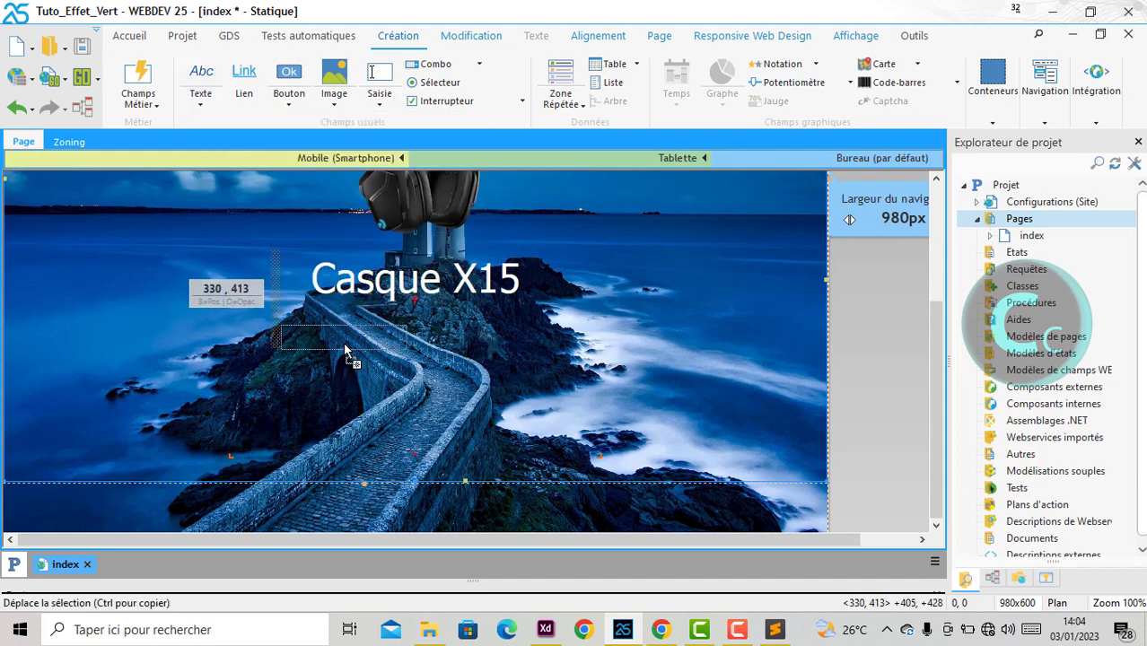
left_click(364, 341)
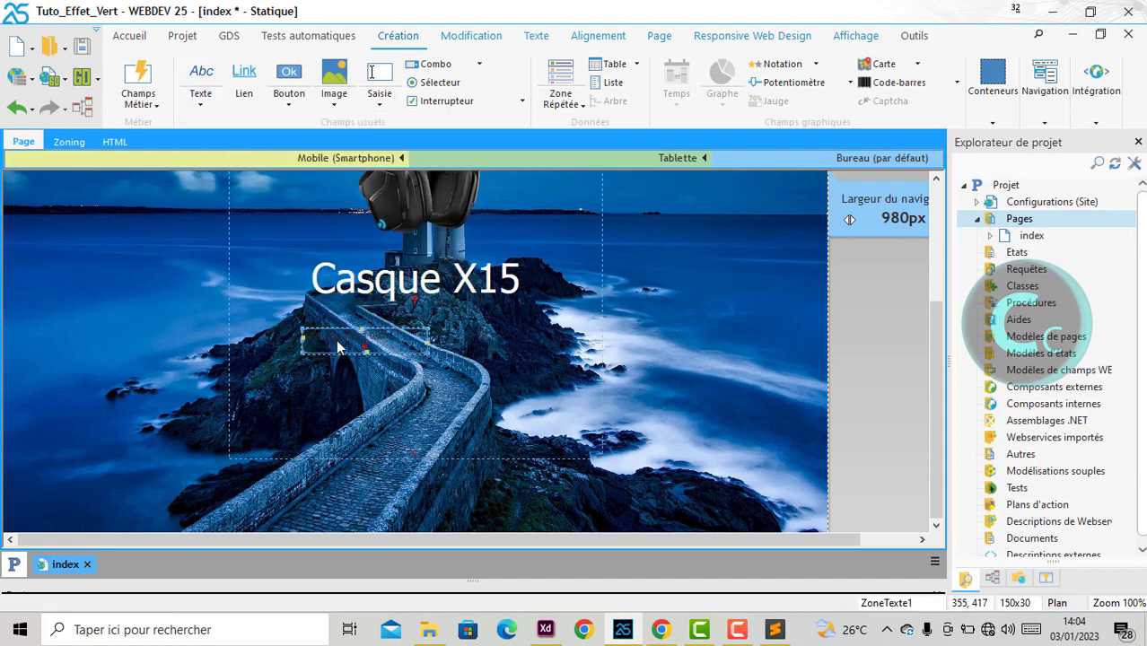
left_click_drag(338, 343, 282, 335)
left_click_drag(368, 343, 551, 427)
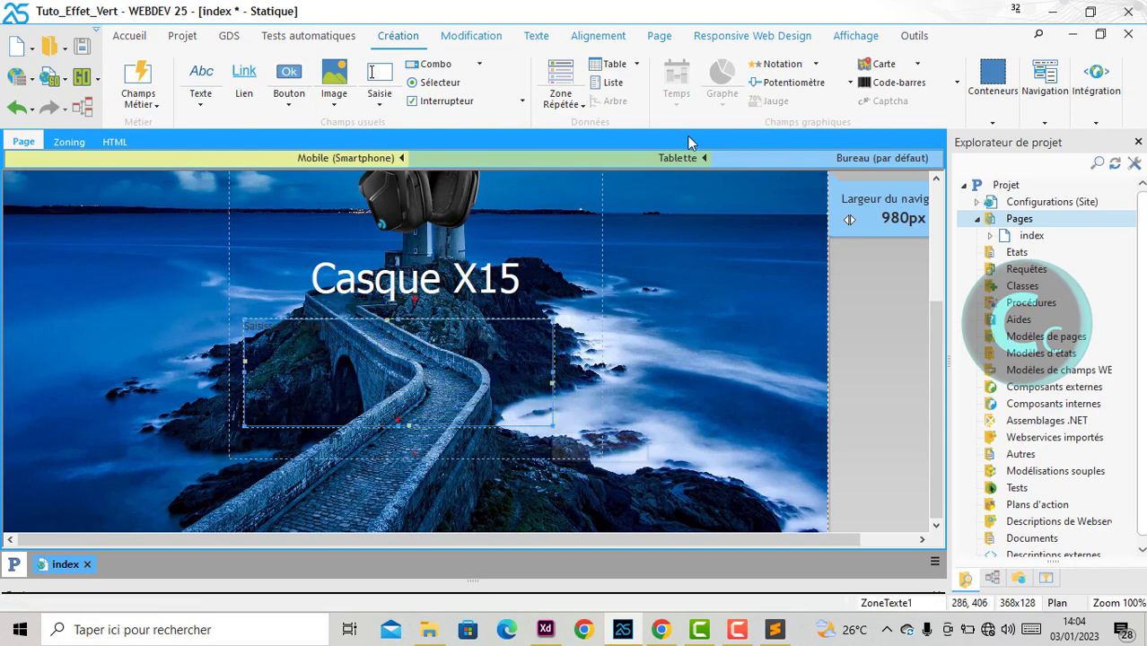
left_click(597, 35)
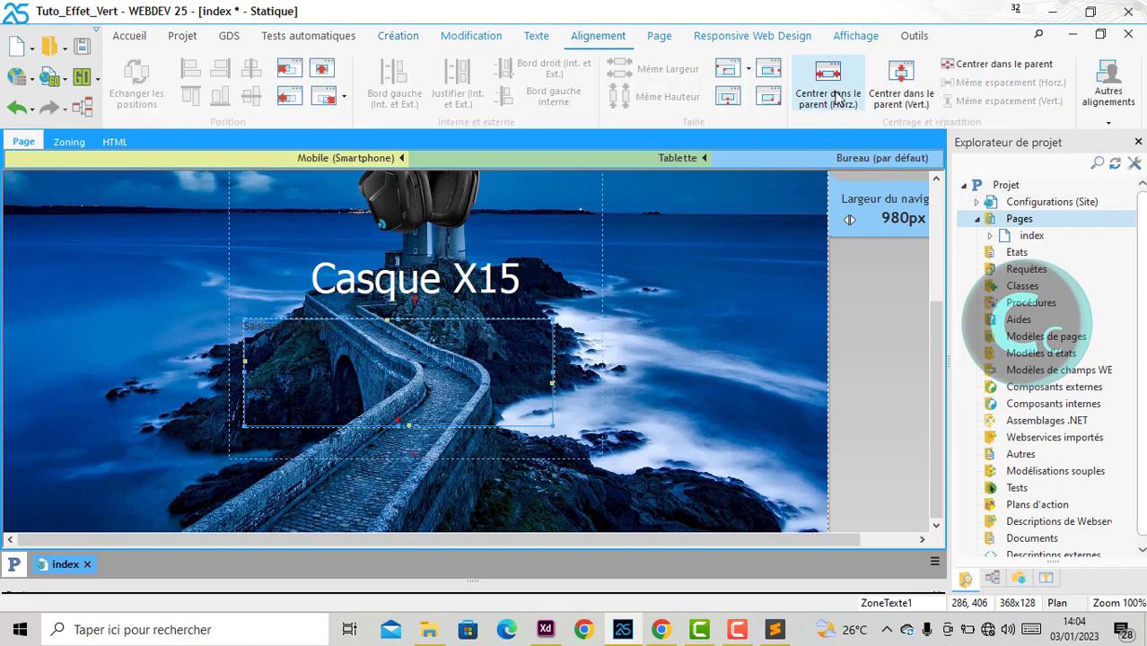
Generate lorem ipsum text in a new Sublime Text file, copy its opening through "magna aliqua" and return to WEBDEV
left_click(774, 629)
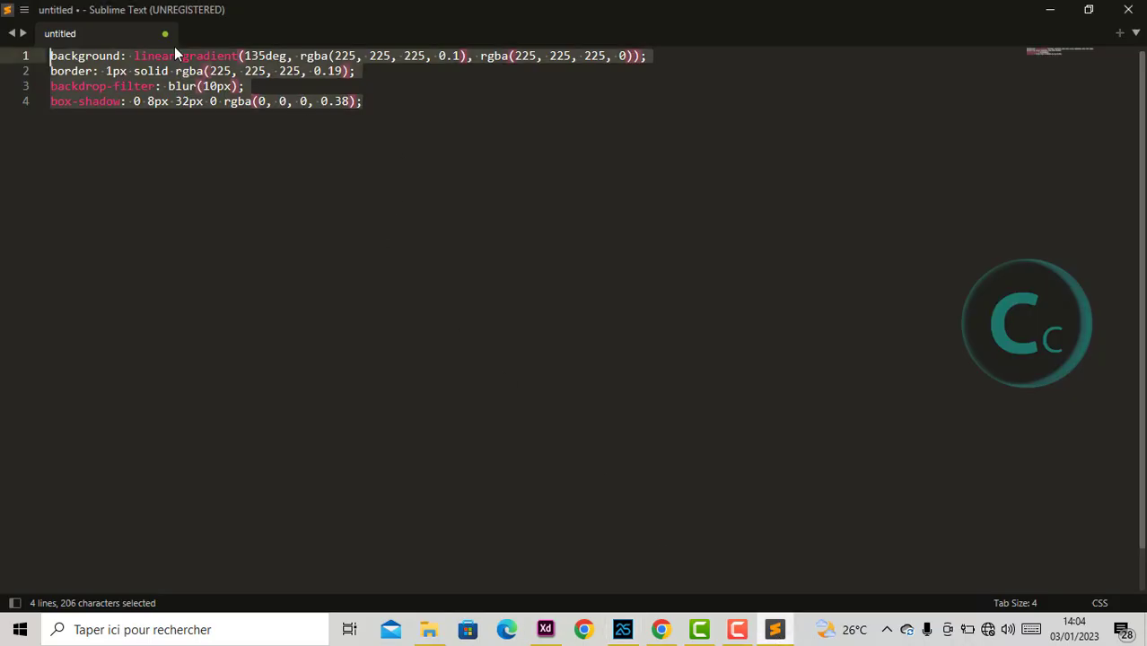
double_click(217, 35)
type("lorem")
key("Tab")
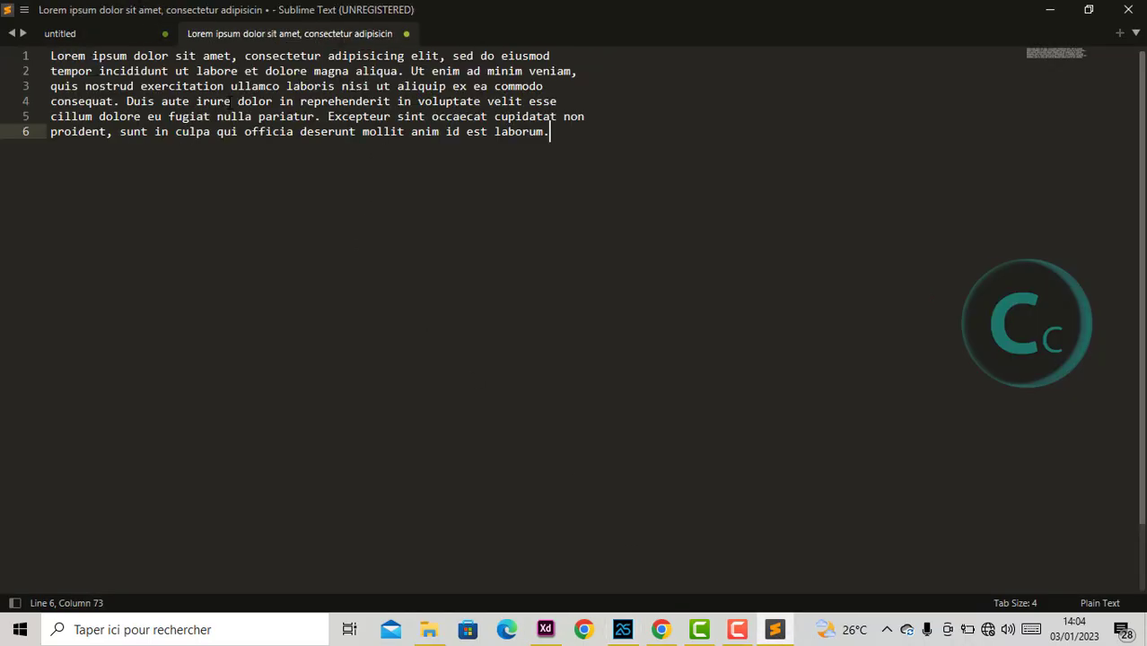
left_click_drag(50, 60, 405, 77)
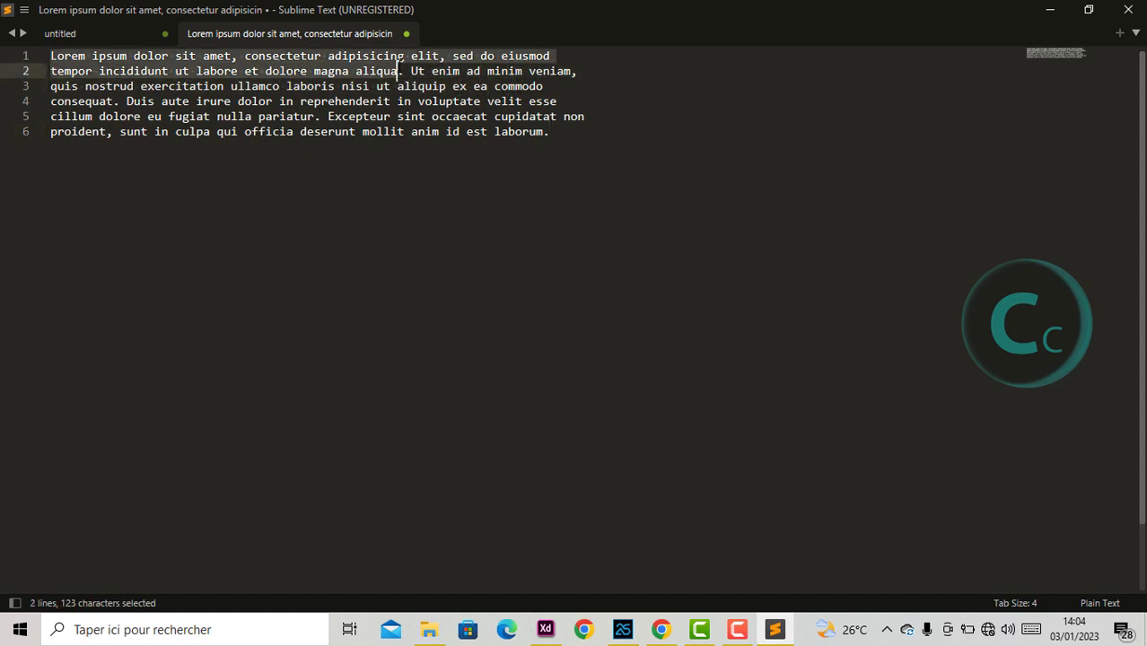
key("ctrl+c")
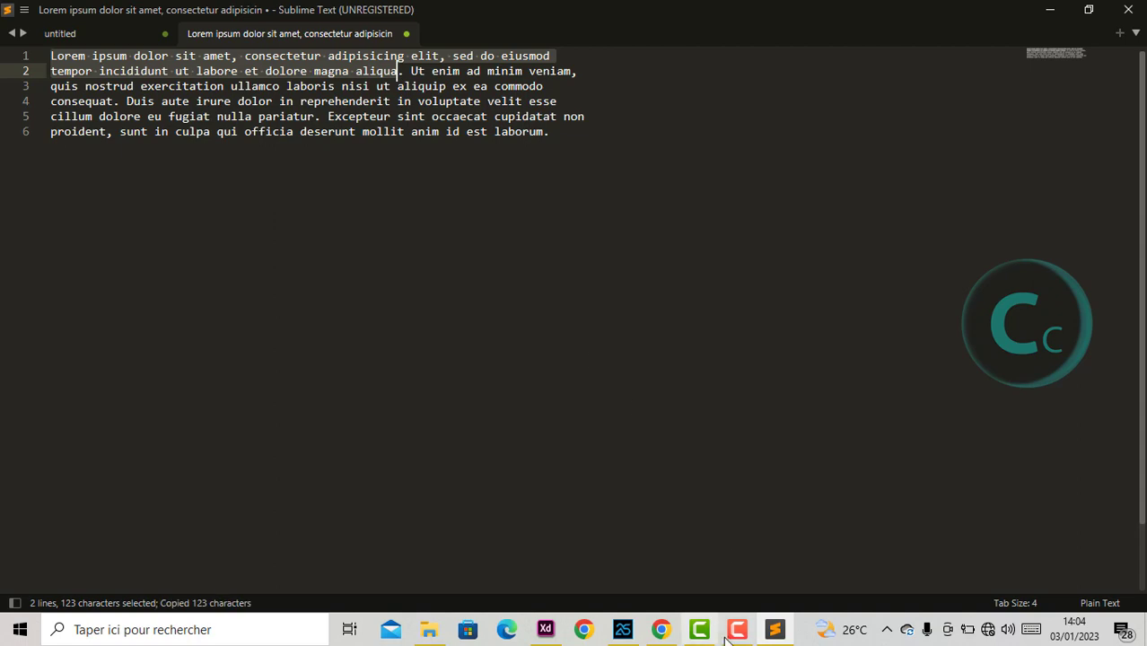
left_click(623, 629)
right_click(448, 350)
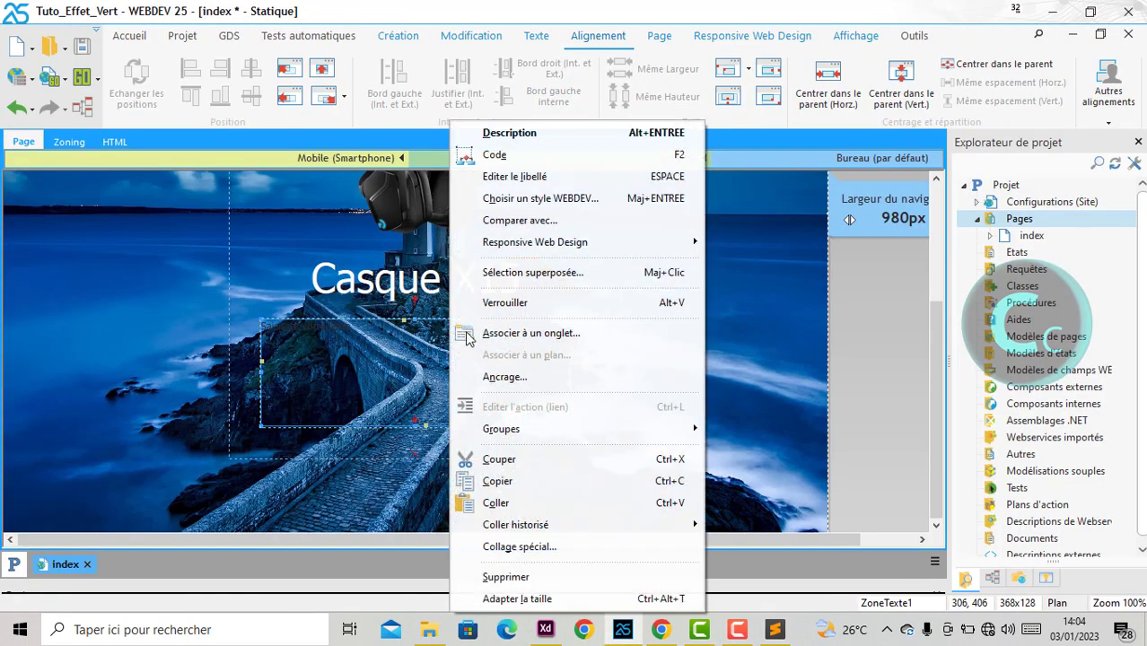
left_click(517, 154)
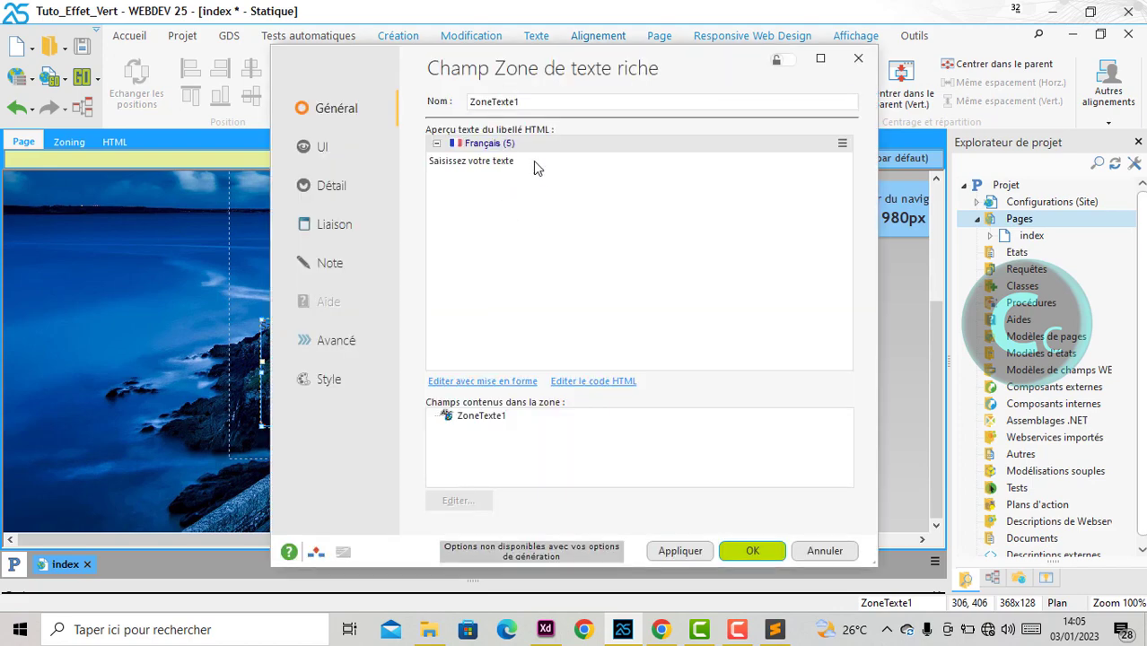
left_click(517, 164)
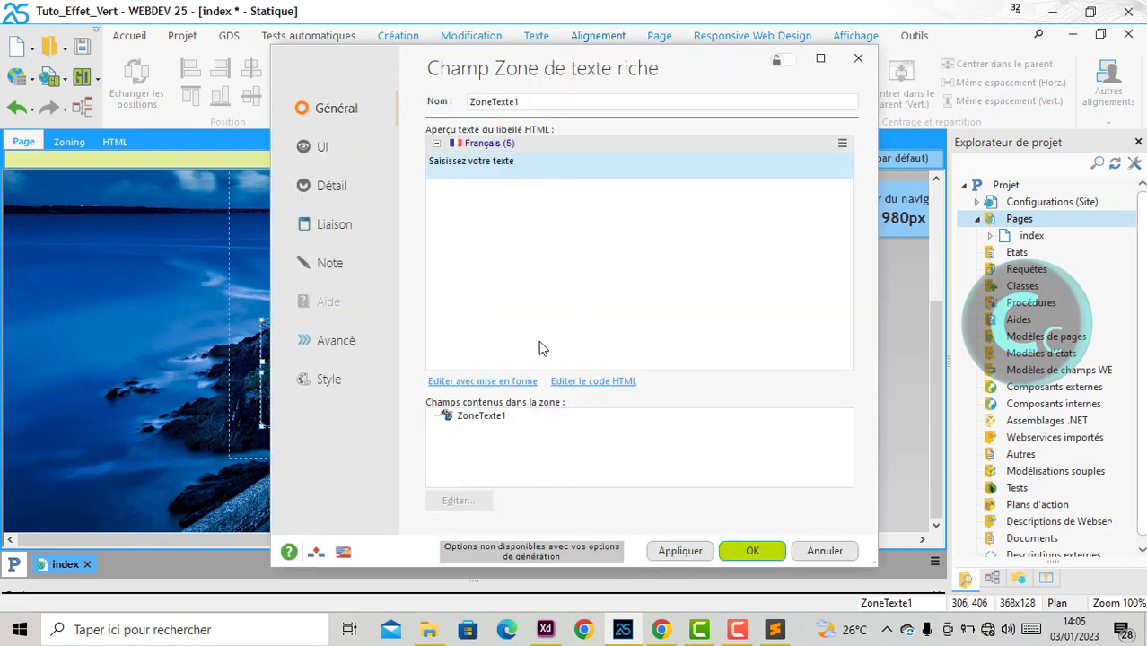
left_click(823, 553)
Replace the rich text field's placeholder with the copied lorem ipsum text and set its font size to 10
right_click(344, 350)
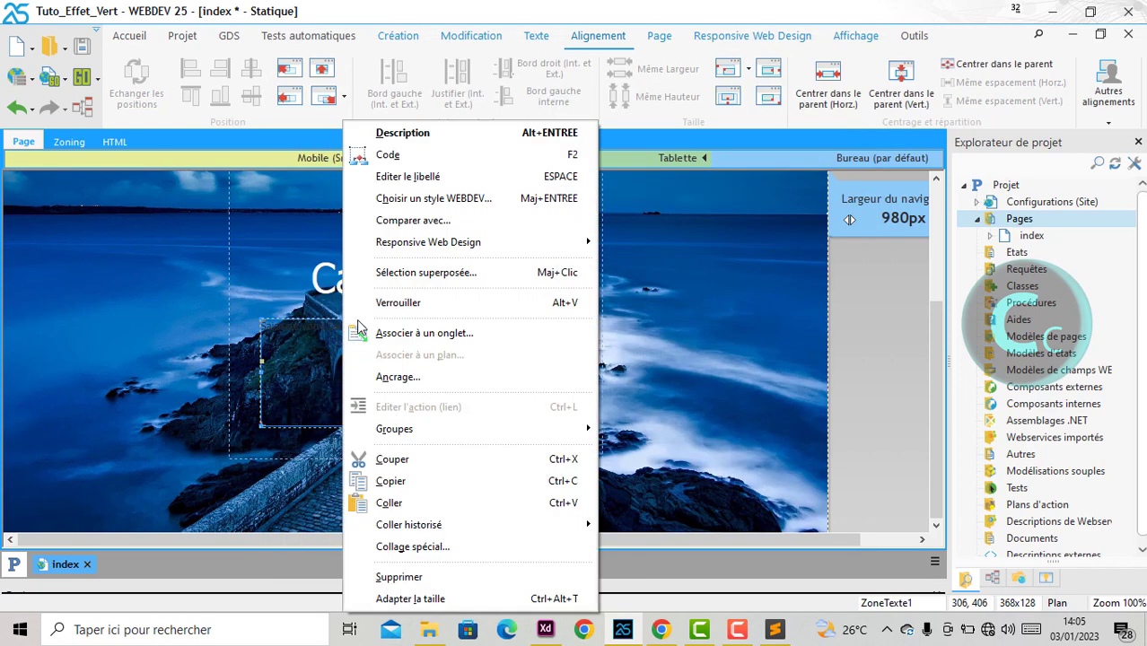
left_click(398, 179)
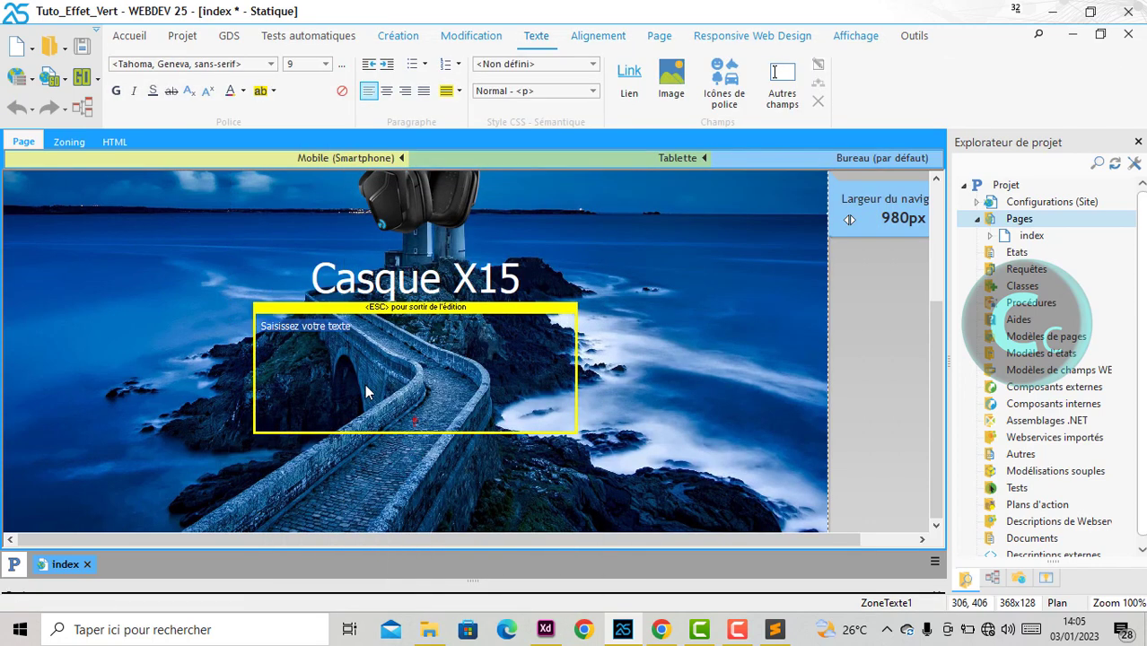
key("ctrl+v")
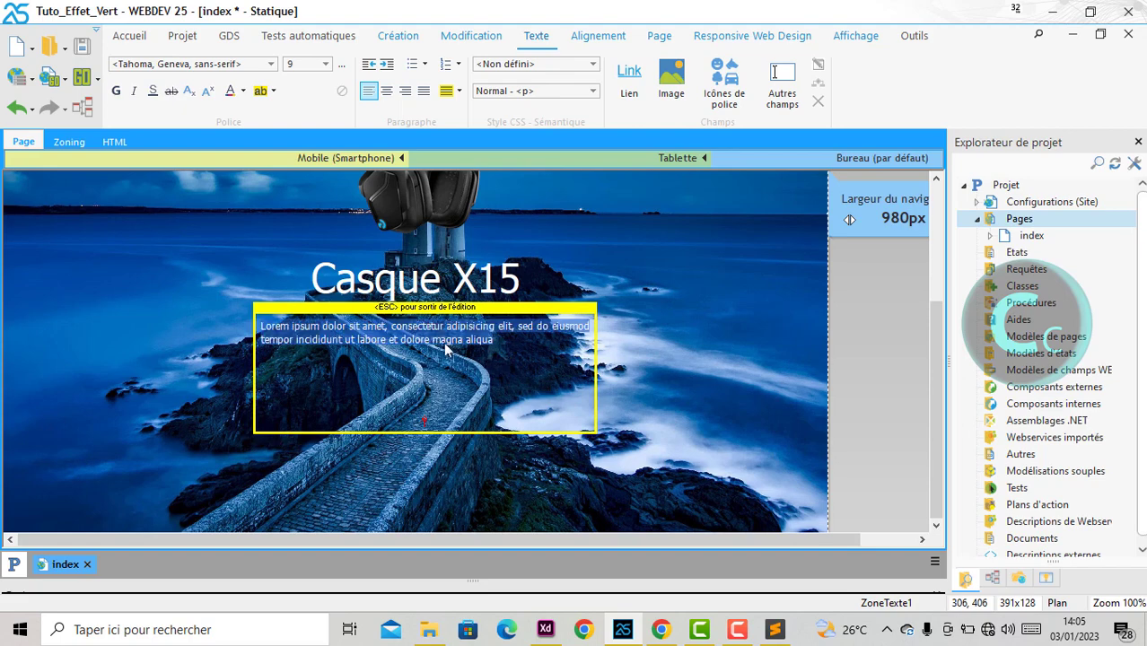
left_click(328, 71)
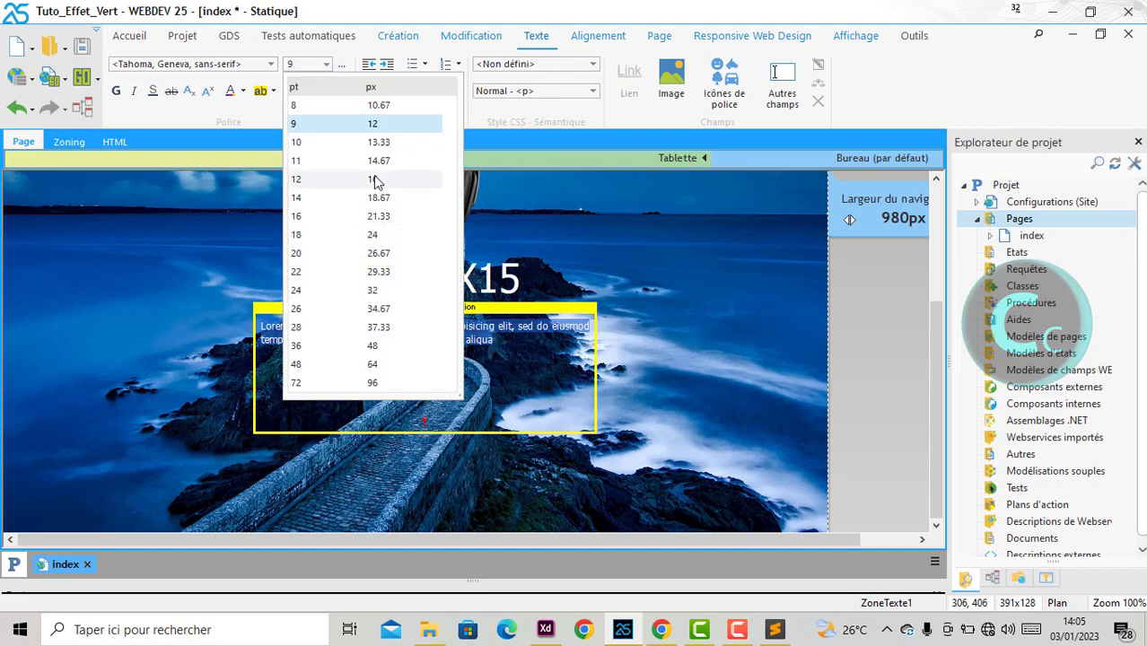
left_click(229, 107)
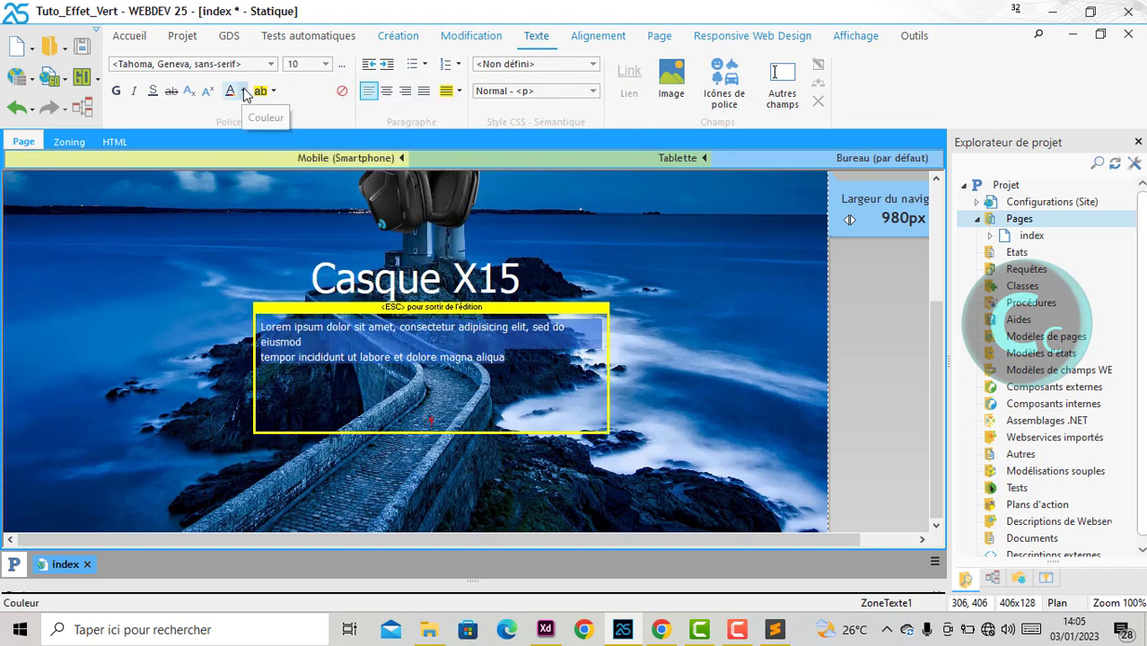
Colour the lorem ipsum text white and remove the line break before "tempor"
left_click(242, 93)
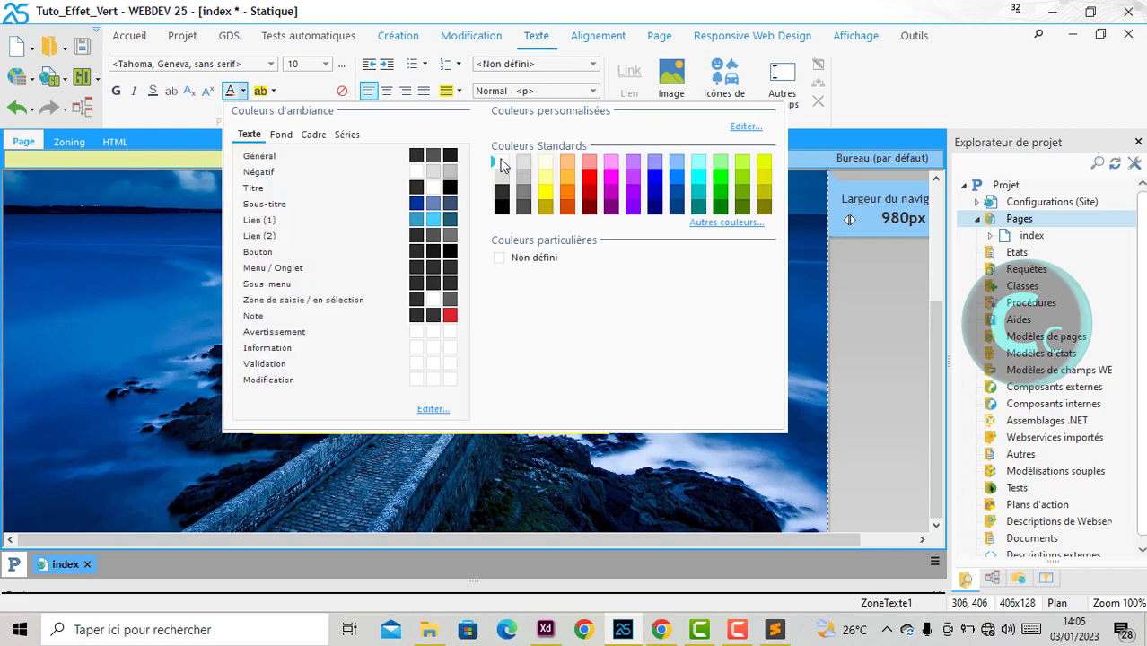
left_click(294, 382)
left_click(264, 360)
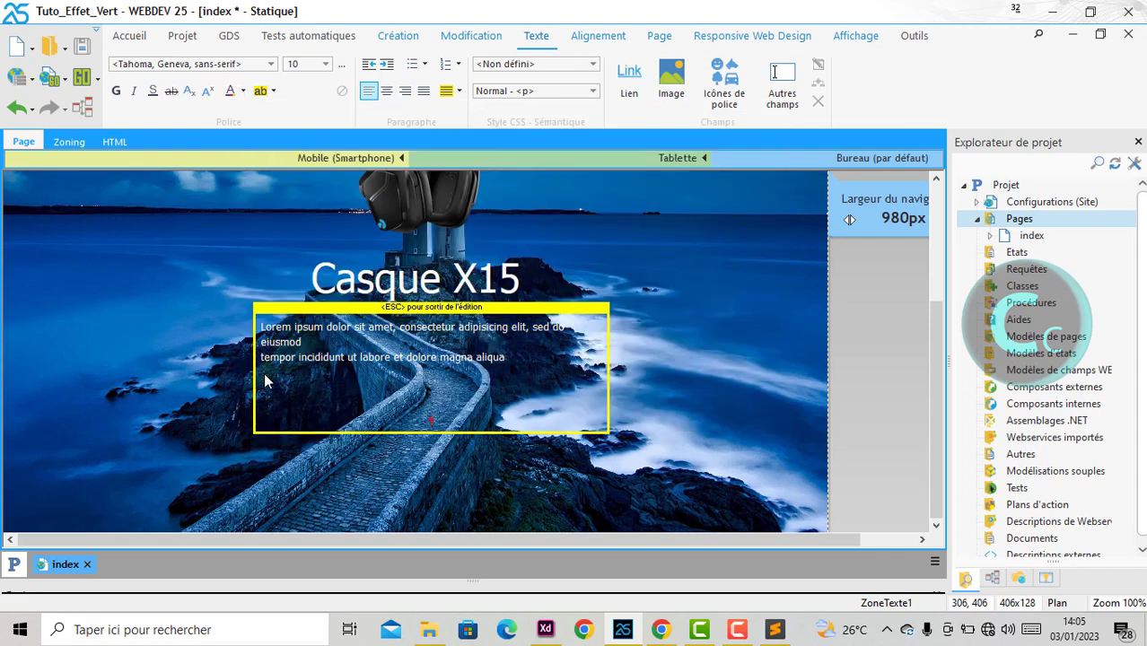
key("BackSpace")
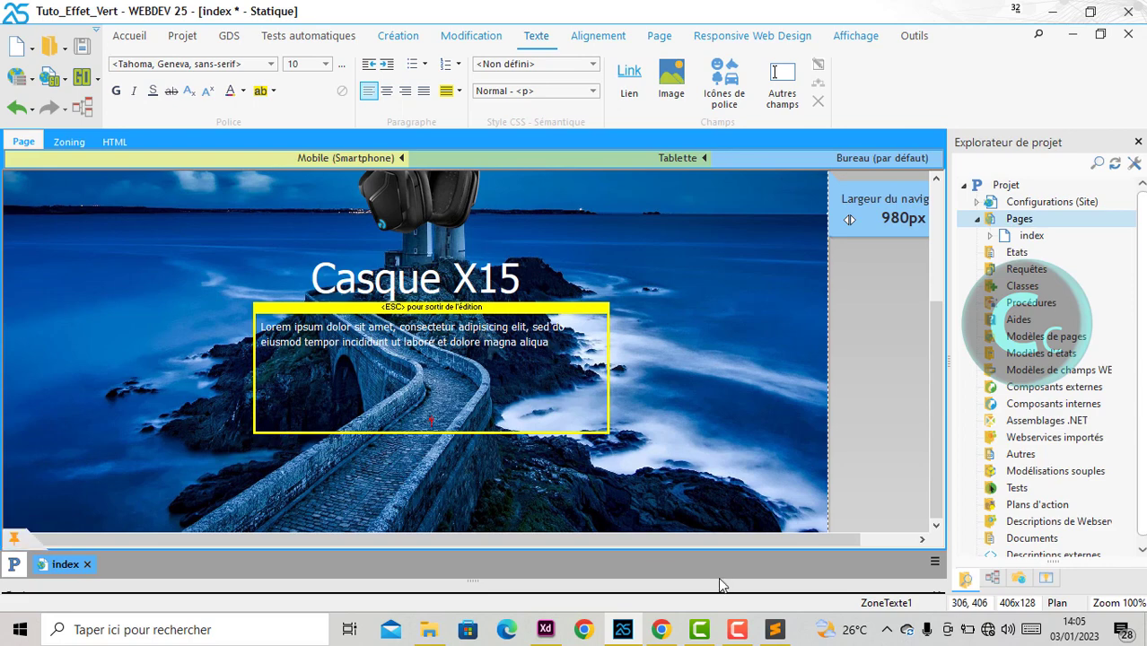
Copy the passage from "Ut enim" to "Duis aute irure dolor" in Sublime Text and append it to the WEBDEV description
left_click(776, 631)
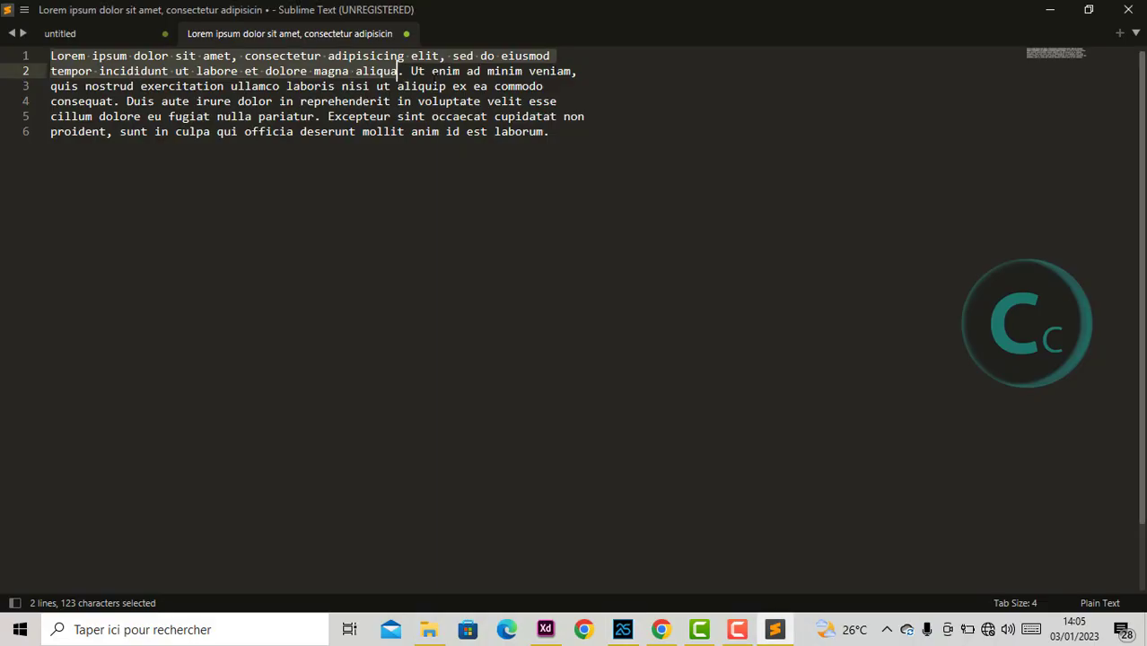
left_click_drag(410, 71, 273, 101)
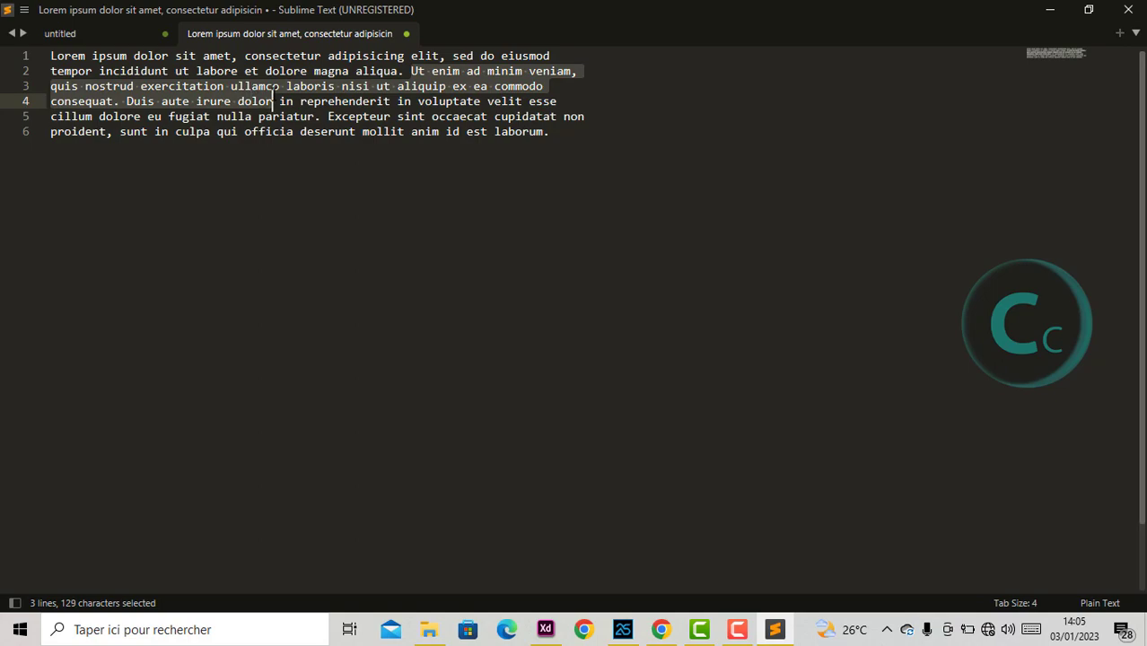
key("ctrl+c")
left_click(623, 629)
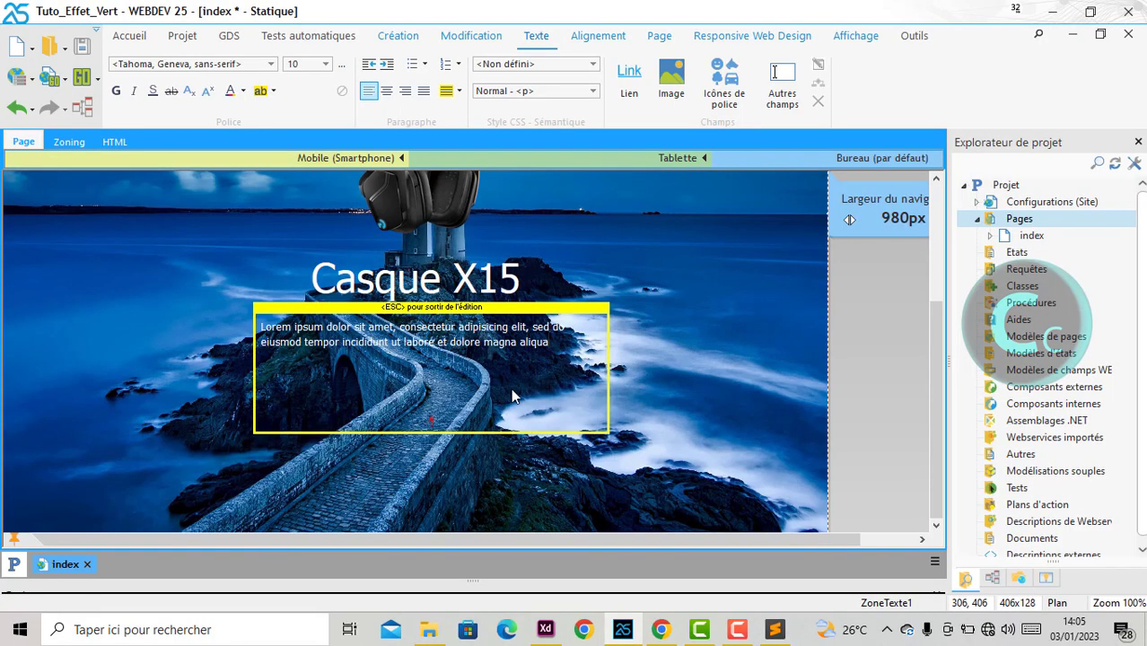
key("ctrl+v")
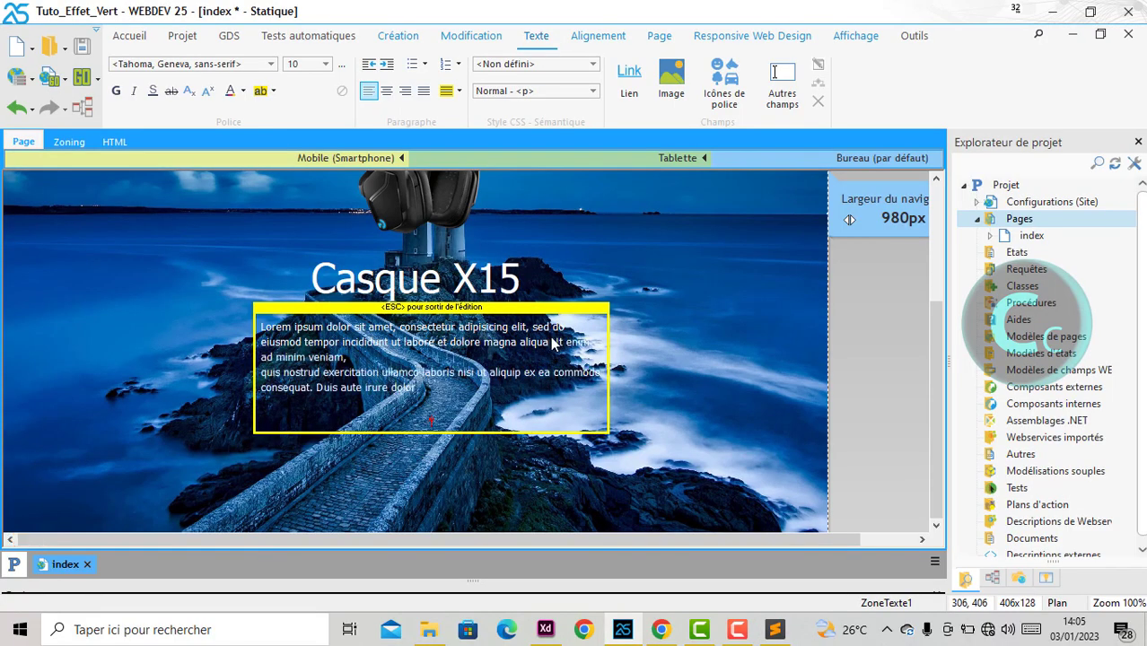
key("Escape")
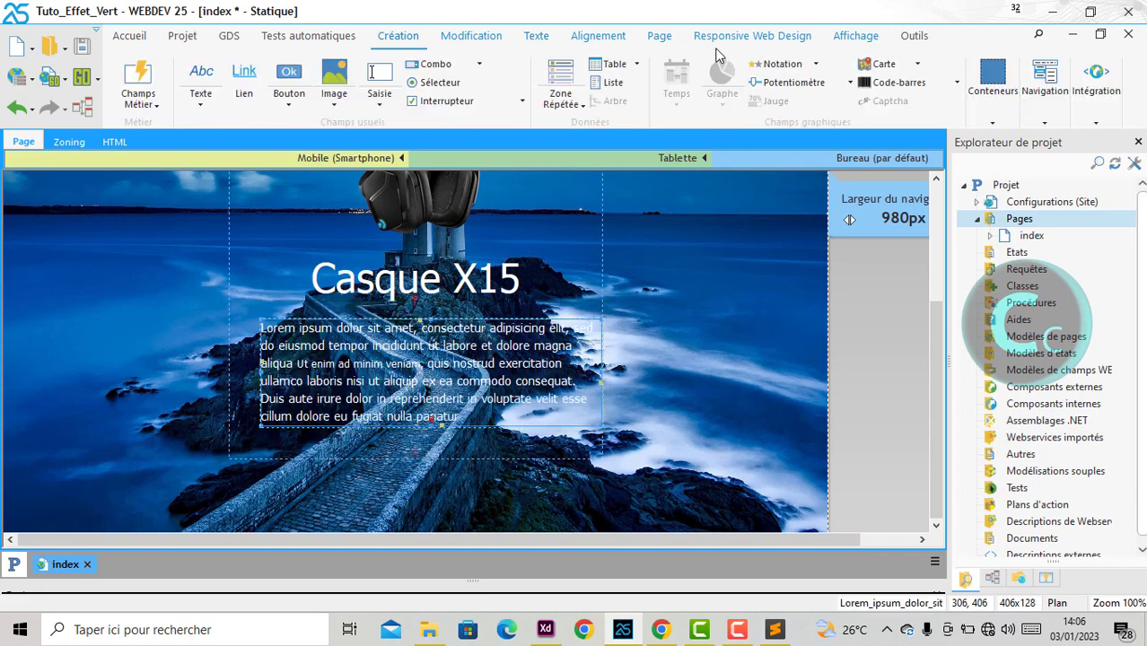
Centre the description field horizontally in its parent cell and reload the index page in Chrome to check it
left_click(597, 35)
left_click(815, 93)
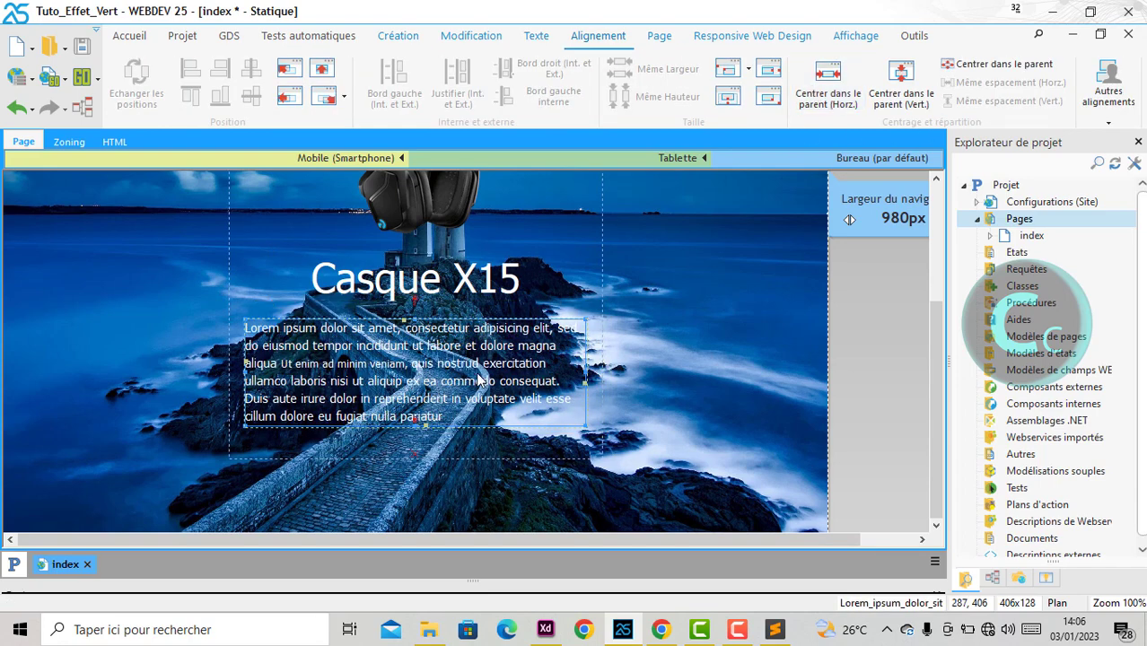
left_click(661, 630)
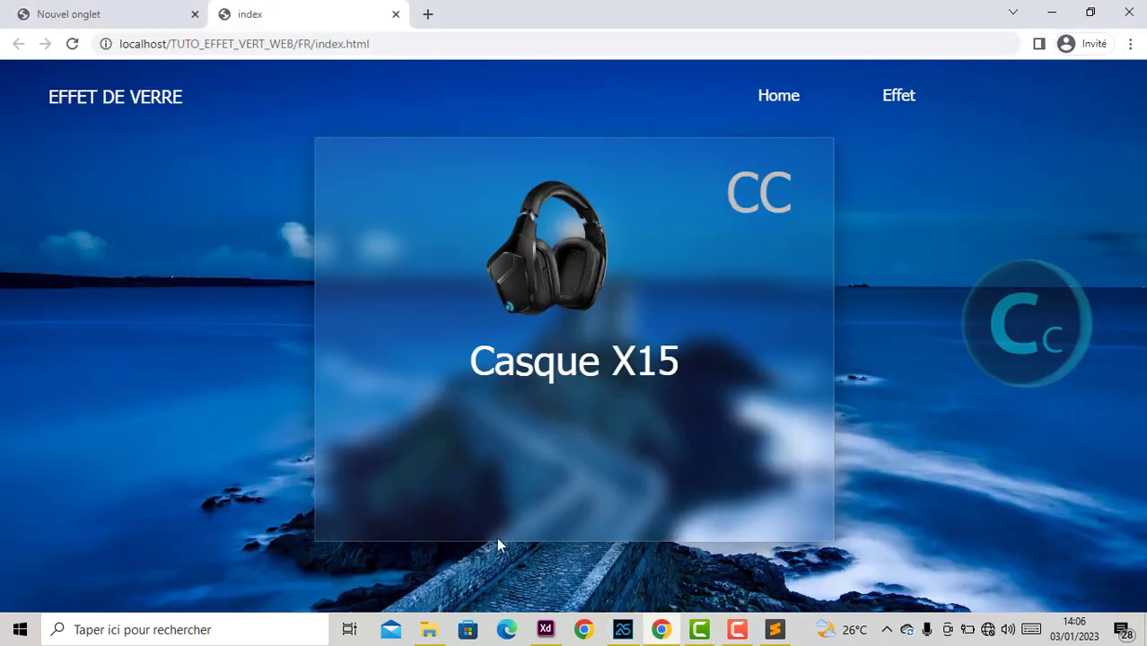
left_click(73, 45)
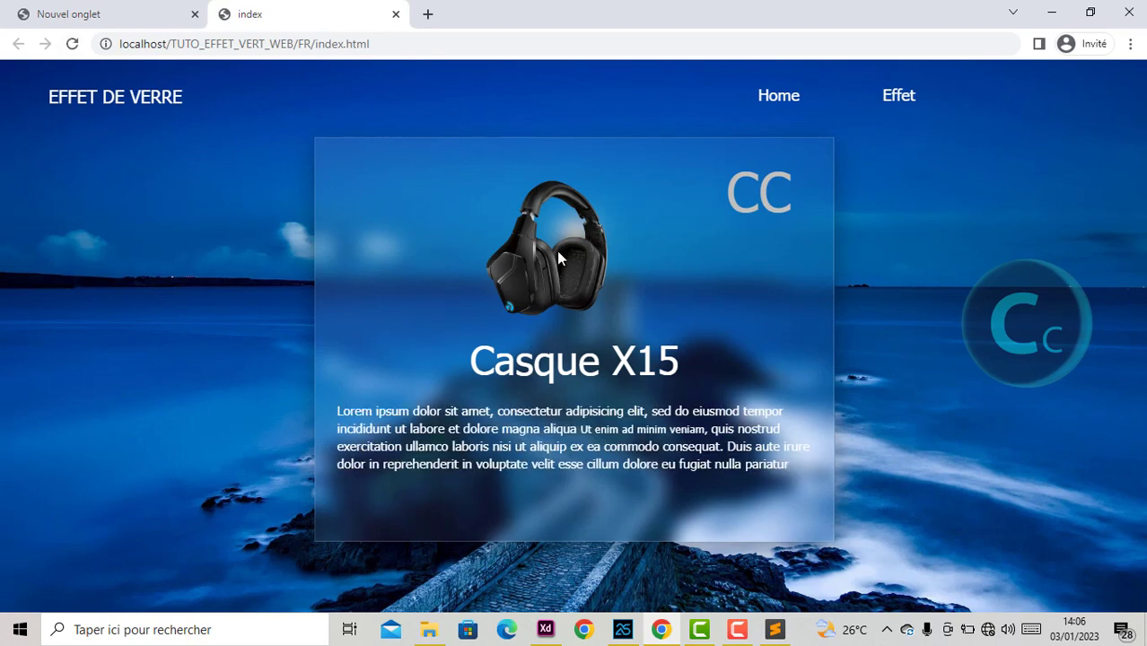
Return to WEBDEV and extend the glass cell's lower edge to make it about 444 × 501
left_click(623, 631)
left_click(398, 447)
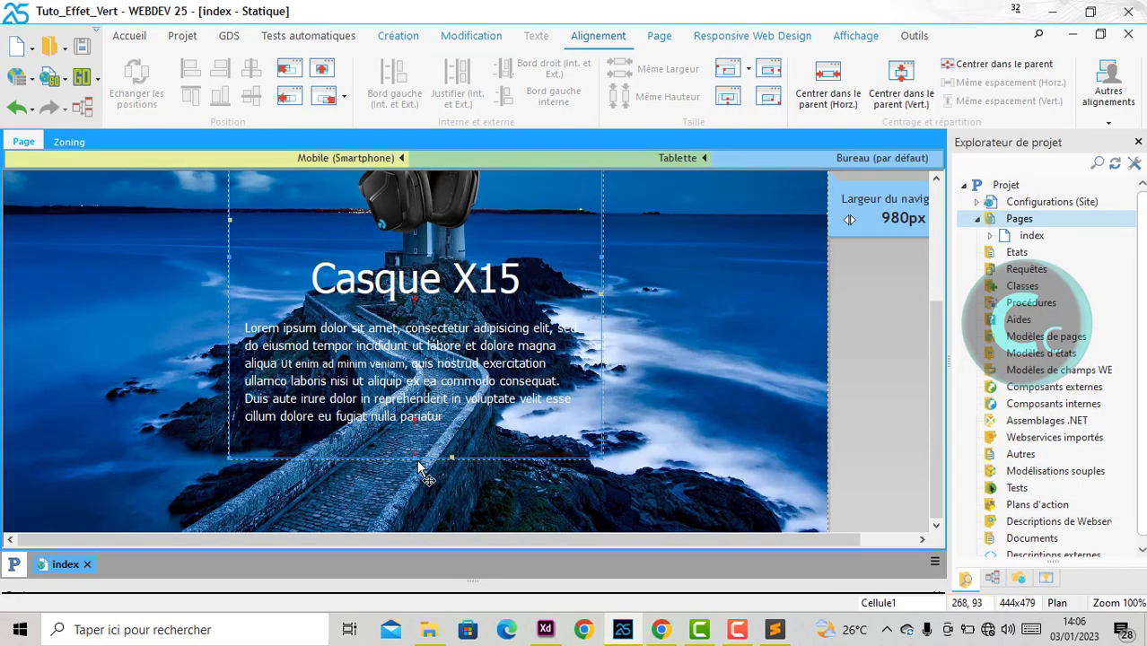
left_click_drag(416, 457, 416, 468)
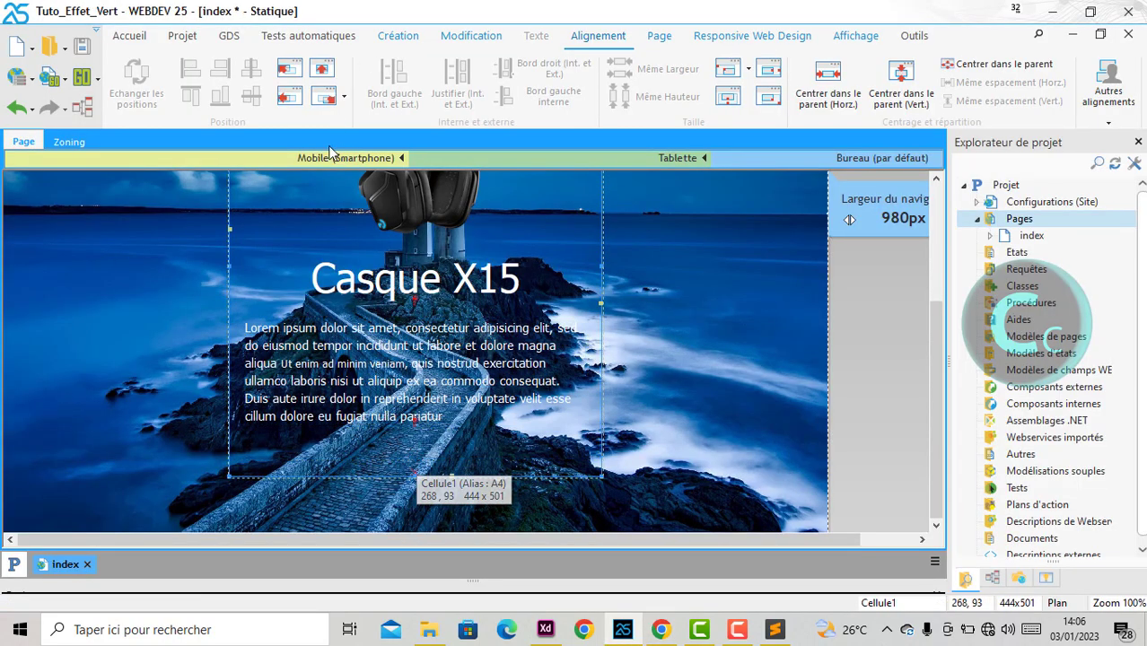
Add an image field of about 29 × 28 under the description, aligned with the text's left edge
left_click(398, 35)
left_click(335, 79)
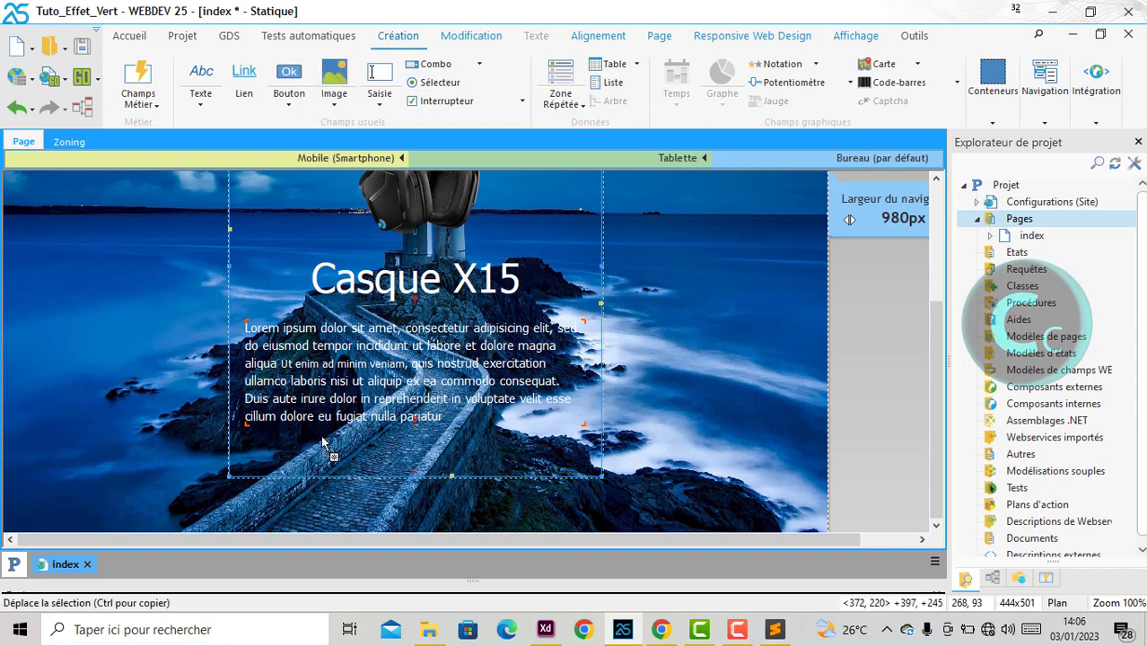
left_click(266, 457)
left_click_drag(284, 469, 260, 463)
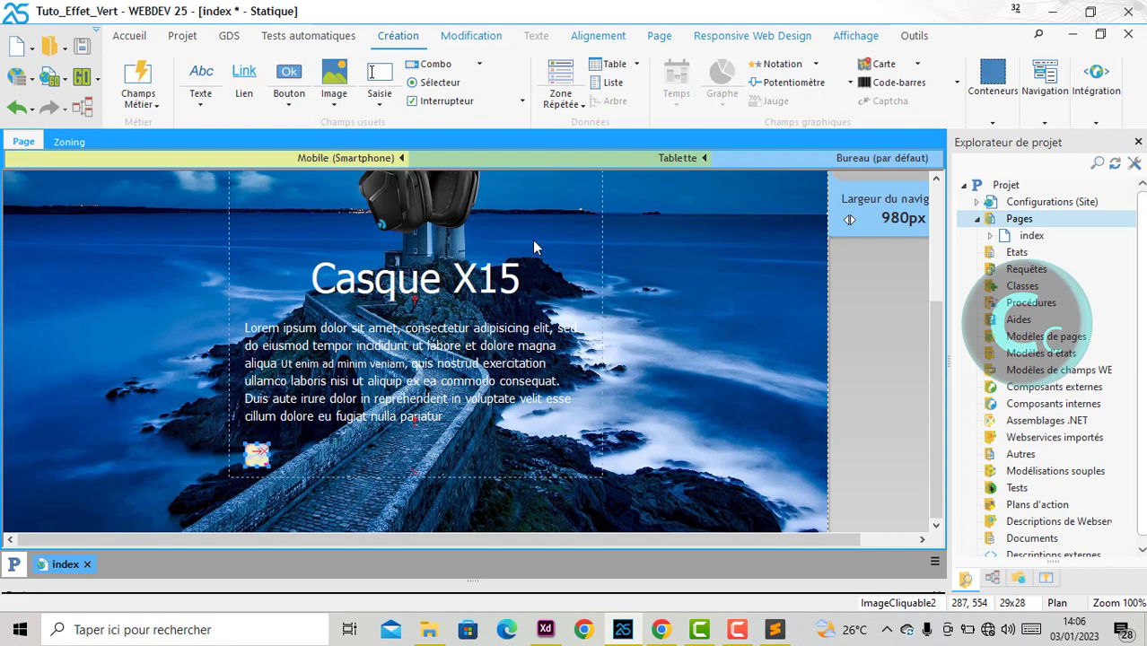
Open the new image field's properties and browse for its source in the Picons icons folder of the Images library
double_click(258, 457)
left_click(987, 109)
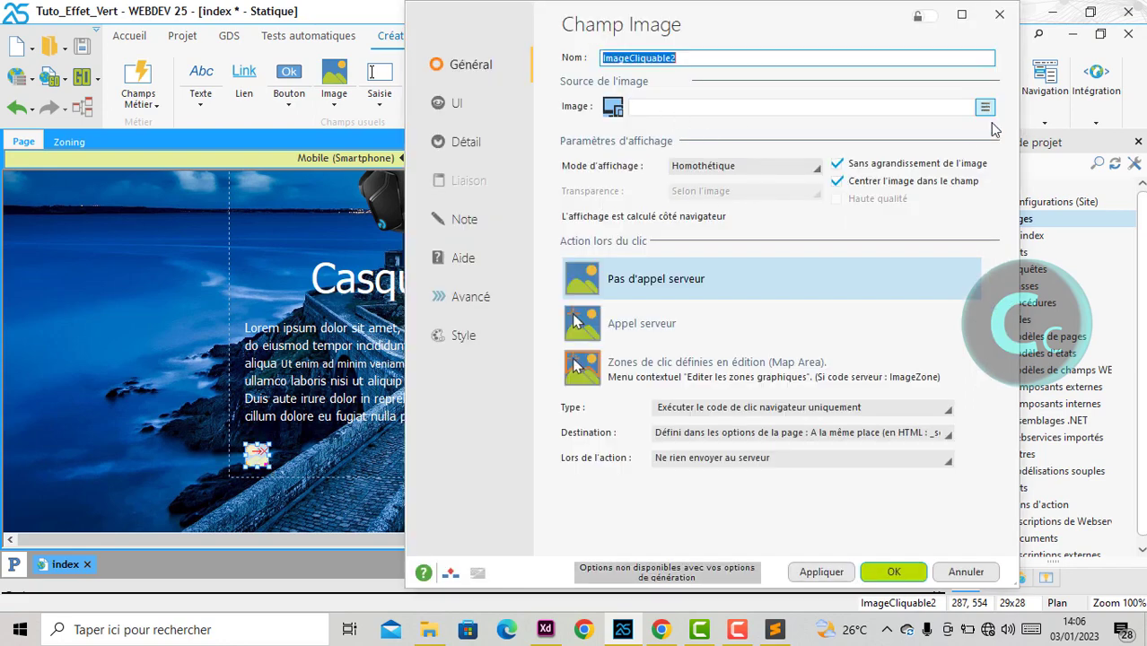
left_click(1024, 130)
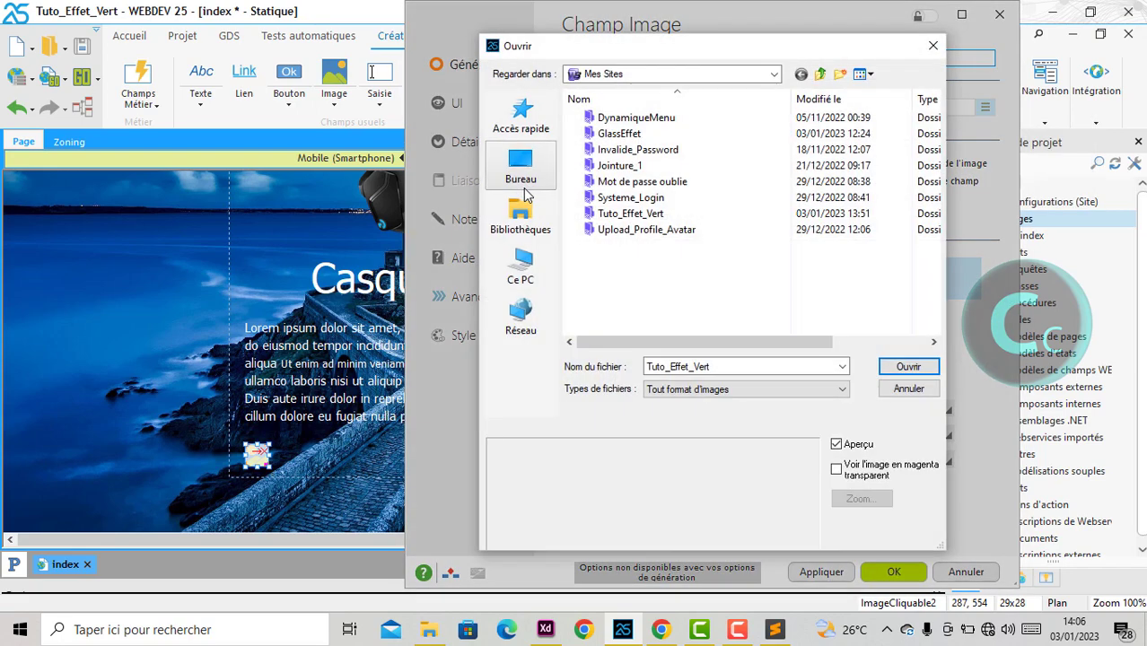
left_click(520, 219)
double_click(684, 161)
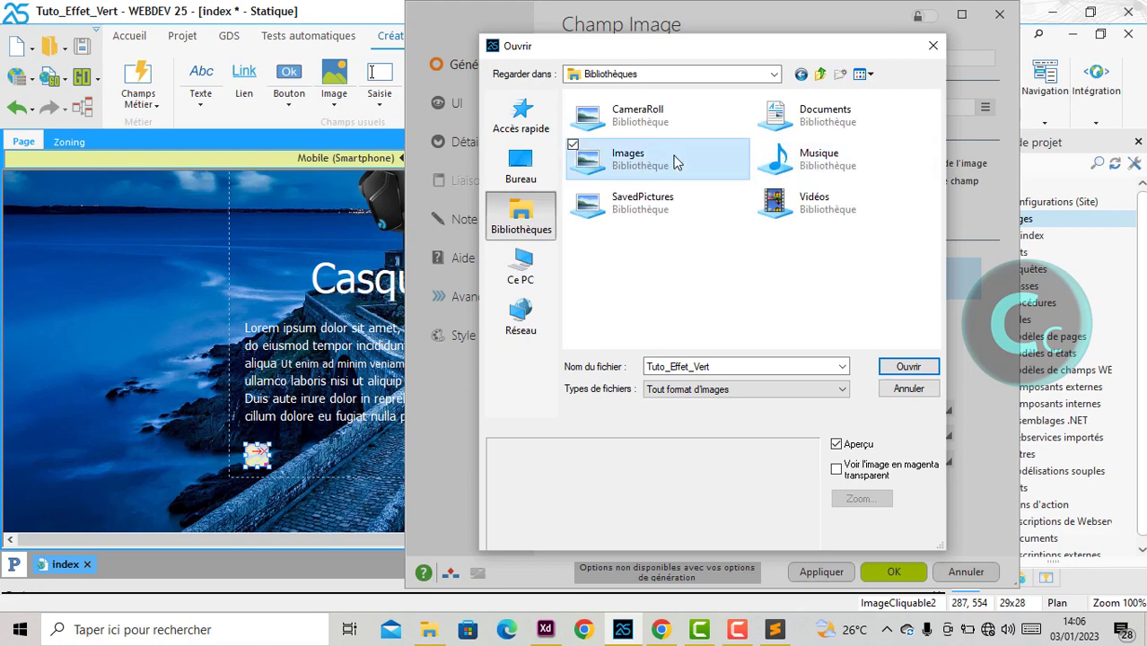
scroll(780, 269, "down", 5)
double_click(609, 139)
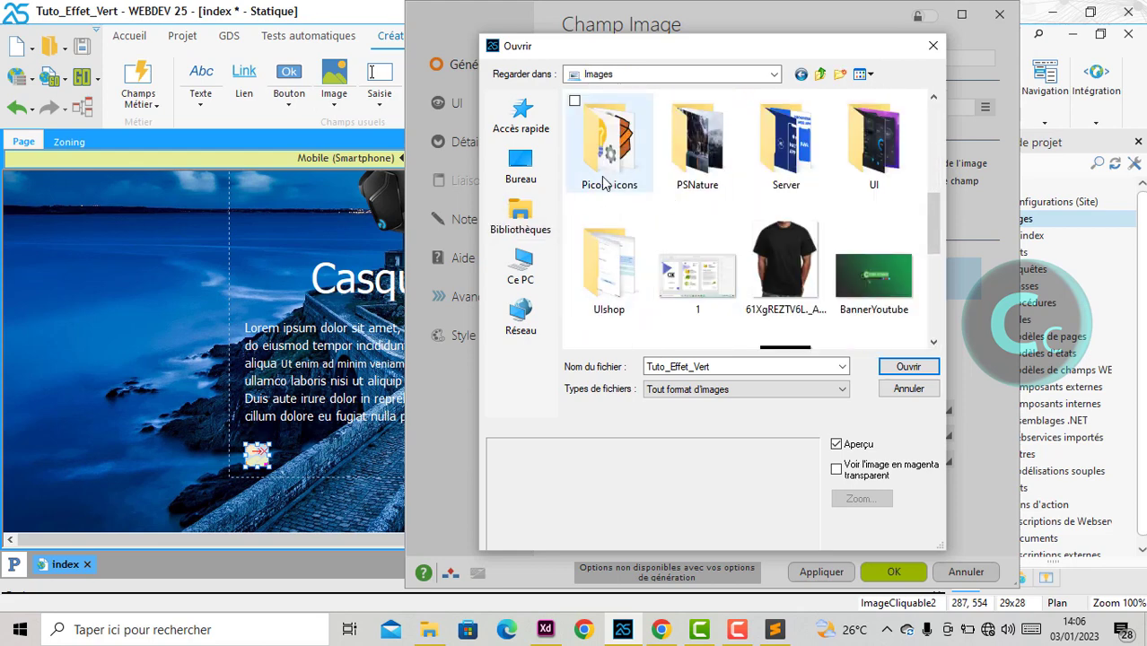
Set facebook_480px.png as the field's image, copy it into the project directory and apply the properties
scroll(763, 269, "down", 5)
scroll(767, 280, "down", 3)
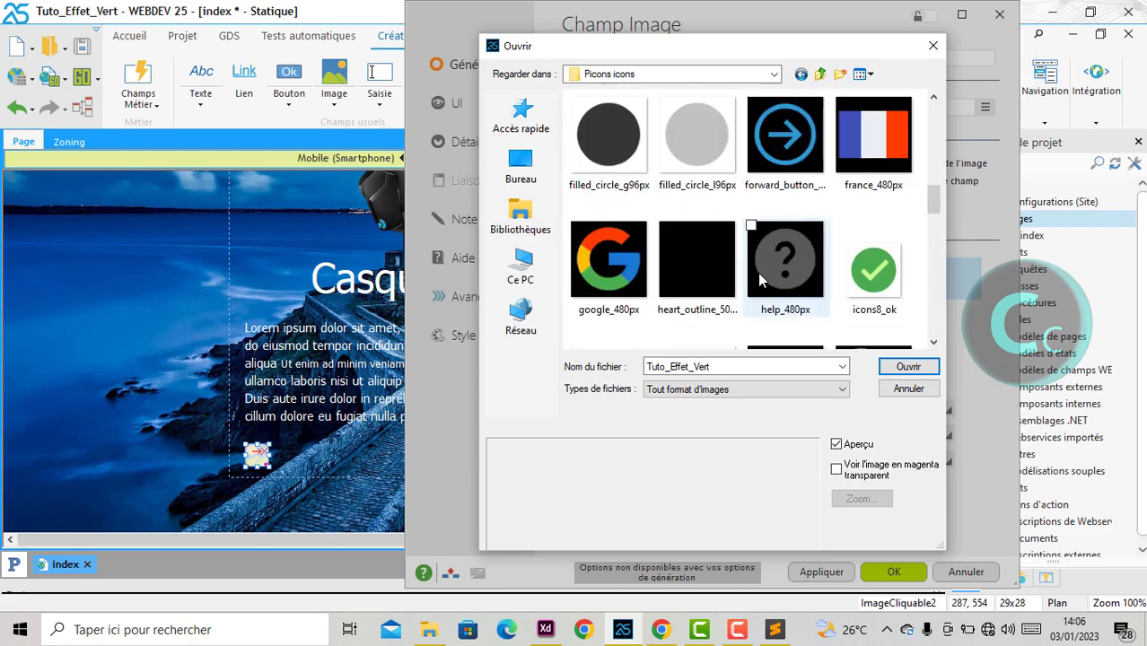
scroll(767, 280, "up", 2)
left_click(778, 217)
left_click(906, 368)
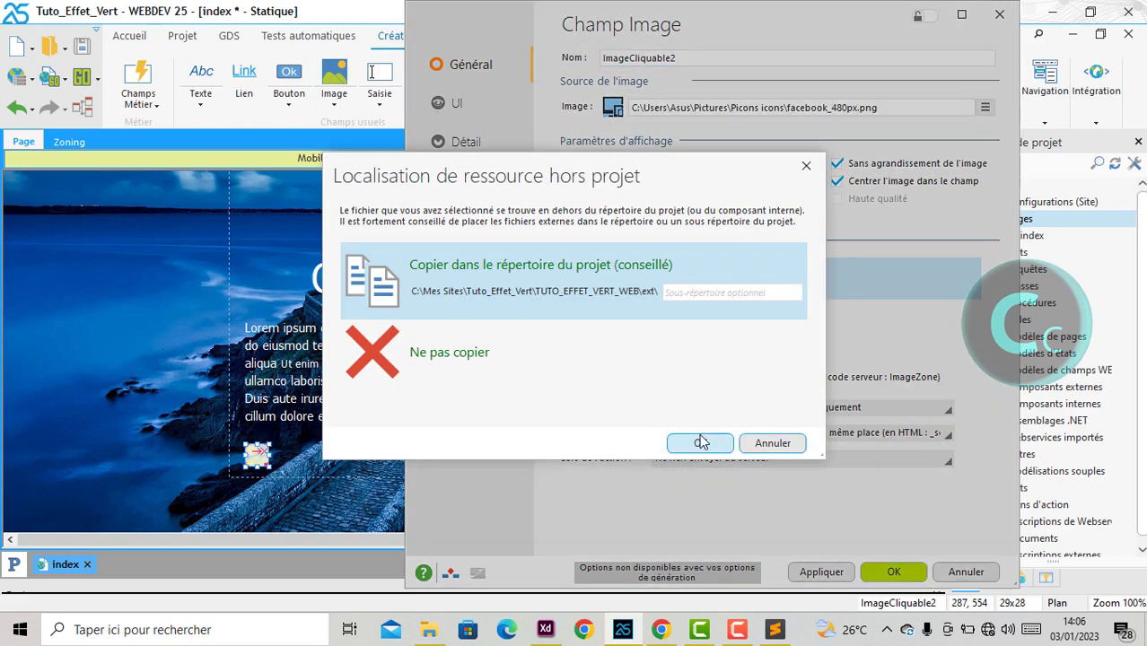
left_click(702, 442)
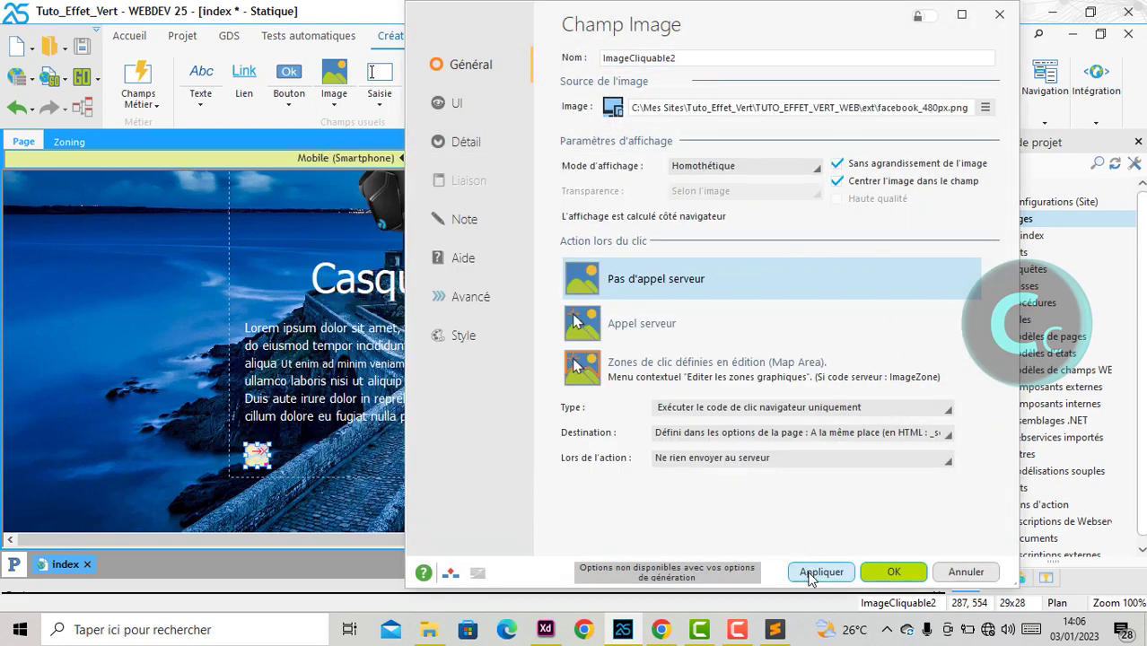
left_click(819, 574)
left_click(892, 573)
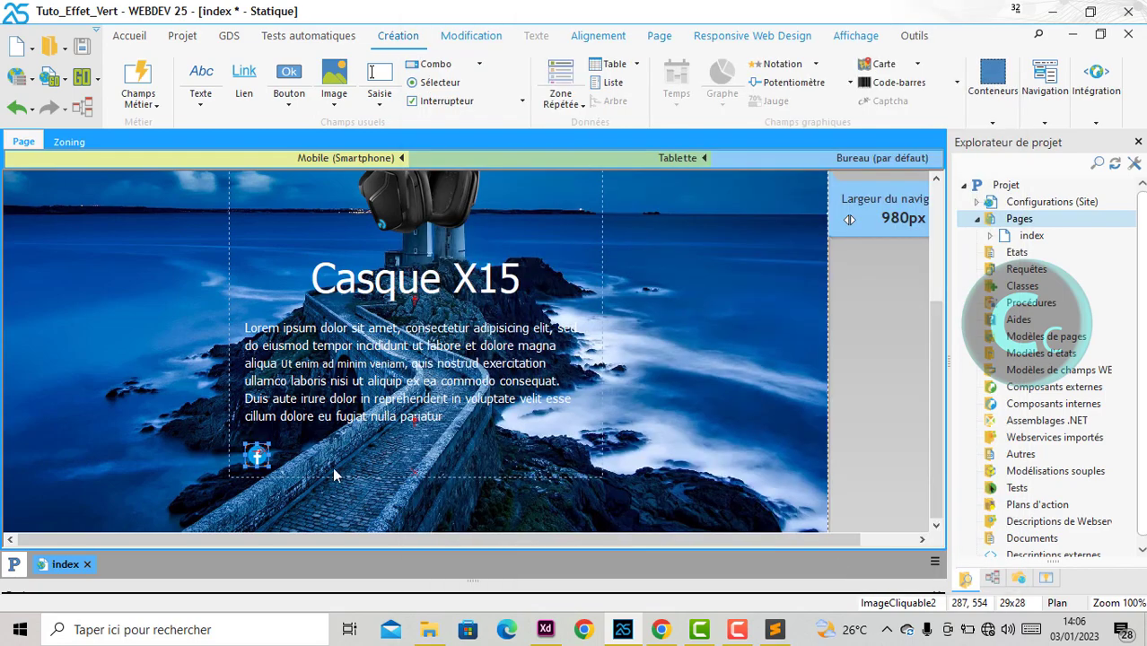
Switch to Chrome and reload the index page to check the taller glass cell with the Facebook icon
left_click(661, 630)
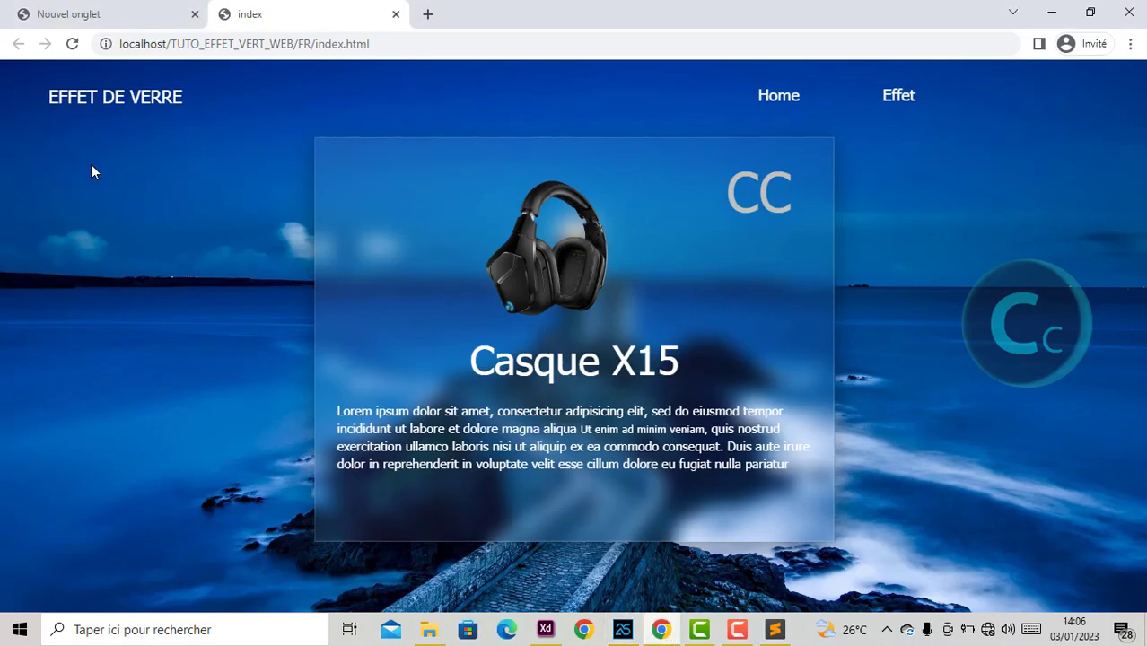
left_click(73, 44)
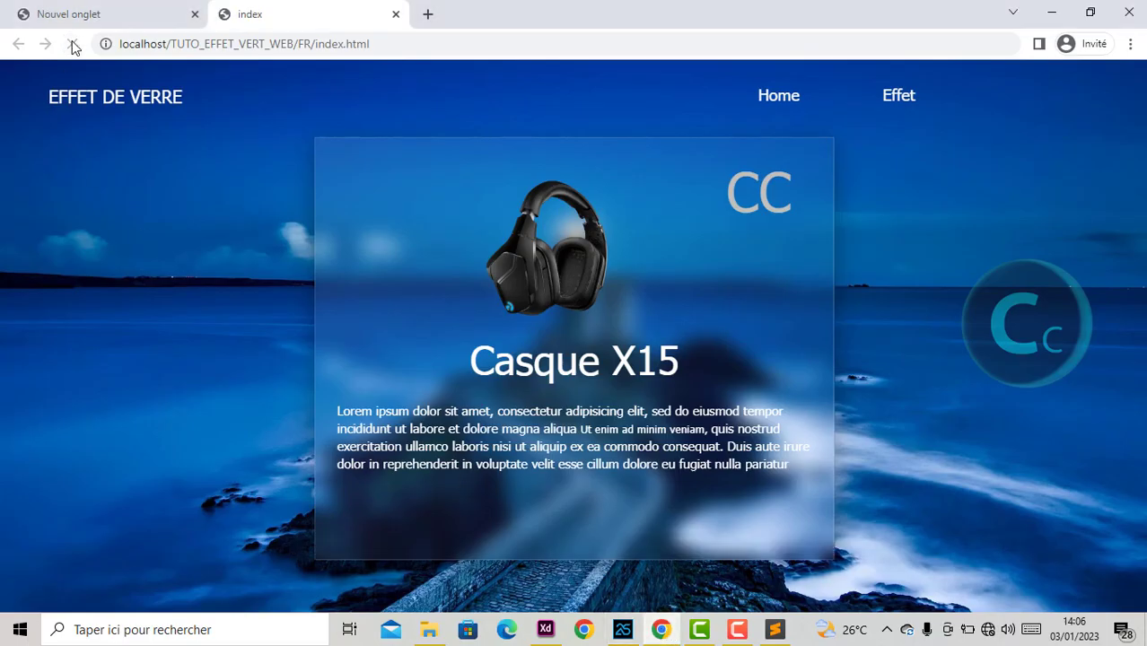